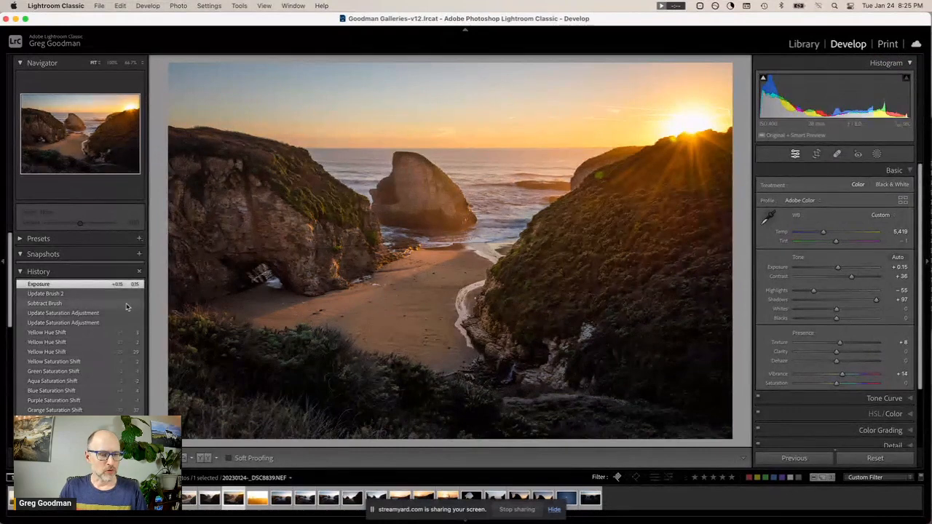
Step: Compare the edited cove photo with its original import state in the history, restore the latest Exposure state, and hide the screen-sharing notice
{"action": "scroll", "coordinate": [112, 337], "scroll_direction": "down", "scroll_amount": 10}
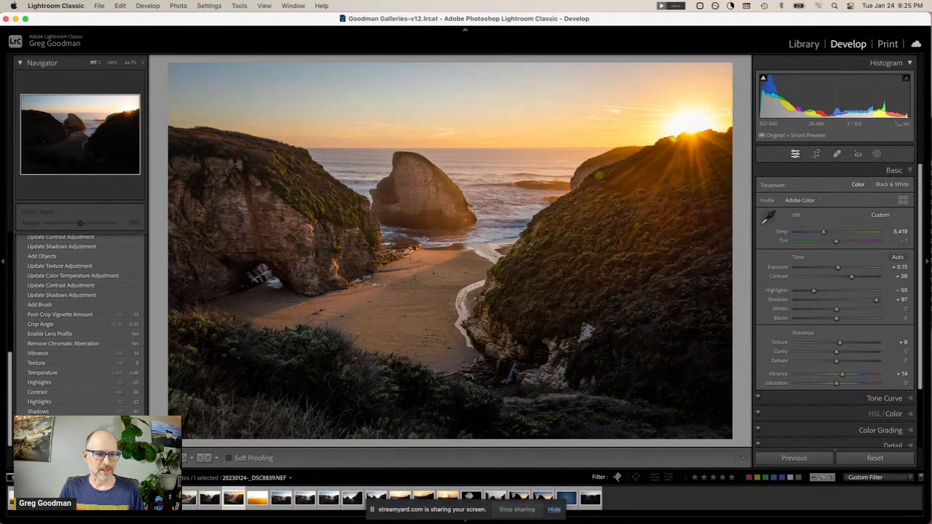
{"action": "left_click", "coordinate": [88, 430]}
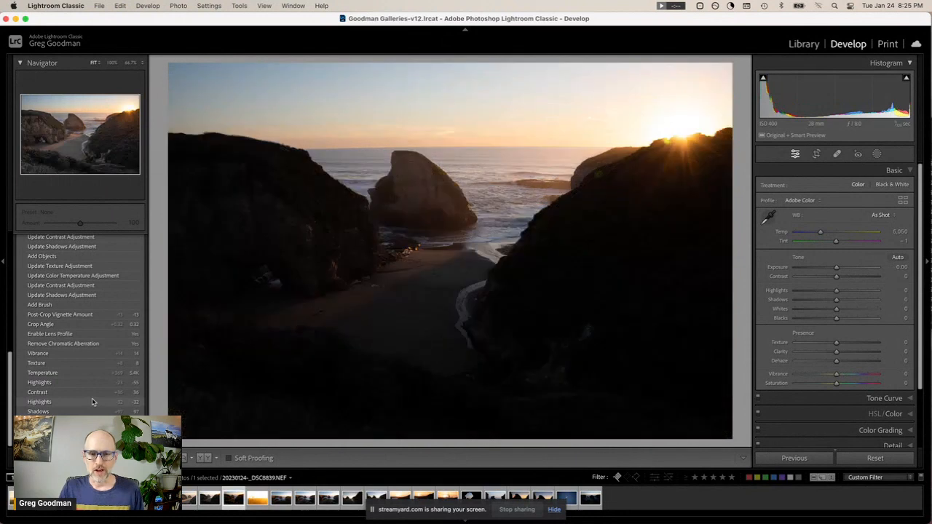
{"action": "scroll", "coordinate": [86, 356], "scroll_direction": "up", "scroll_amount": 10}
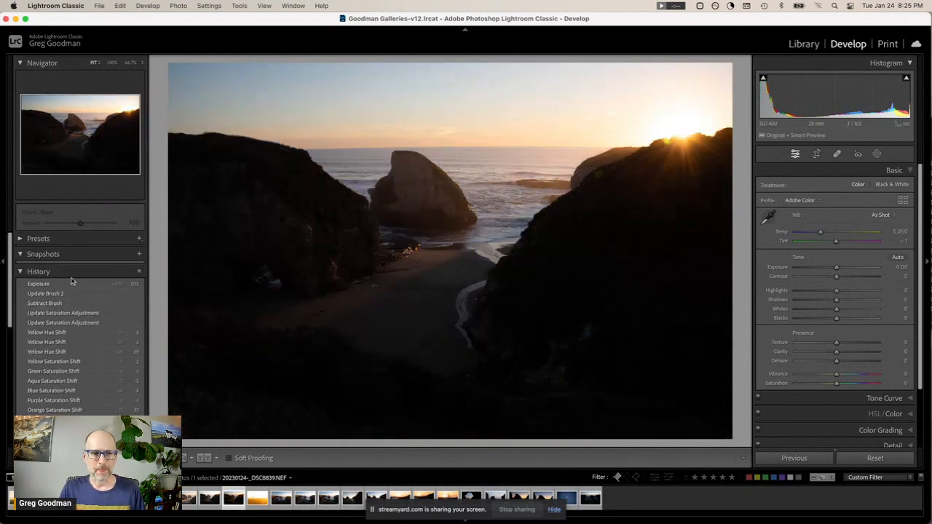
{"action": "left_click", "coordinate": [72, 284]}
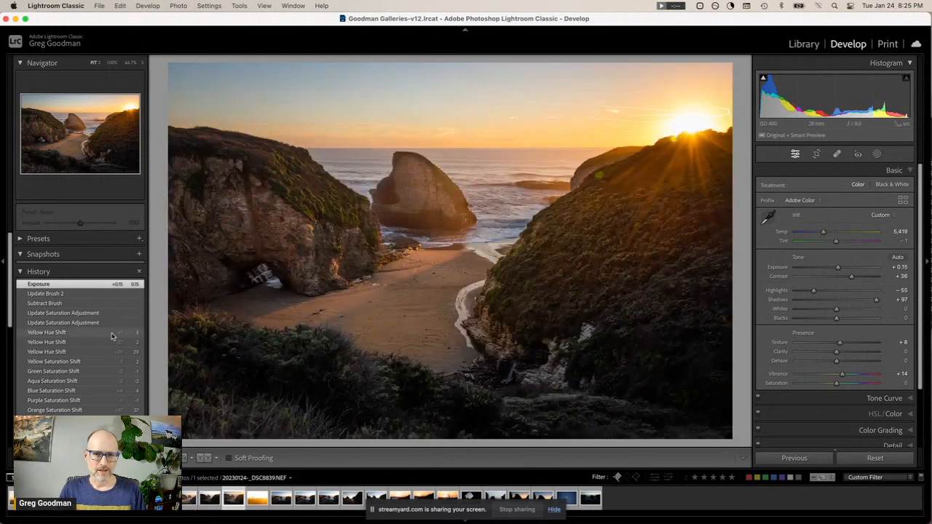
{"action": "left_click", "coordinate": [554, 510]}
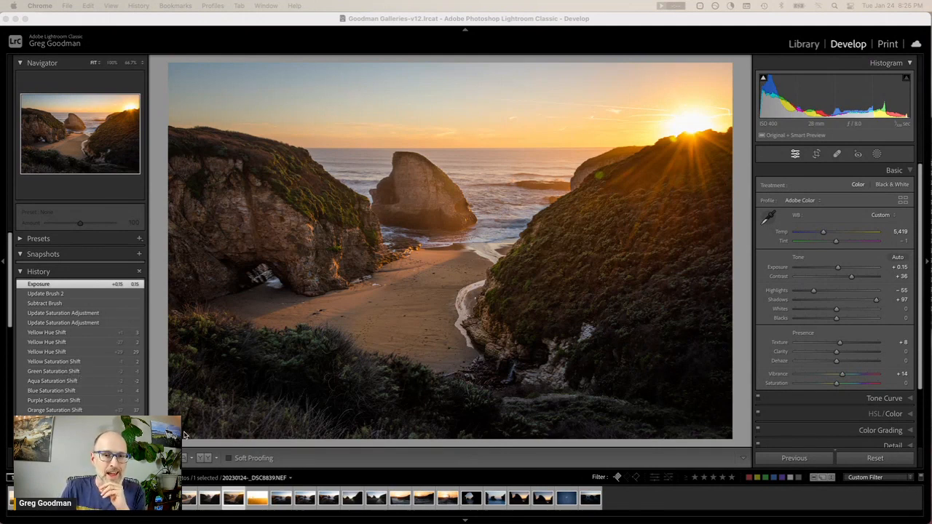
Step: Browse the neighbouring unedited cove photos and select 20230124-_DSC8846.NEF, the beach view with the red-clad figure, for editing
{"action": "left_click", "coordinate": [285, 503]}
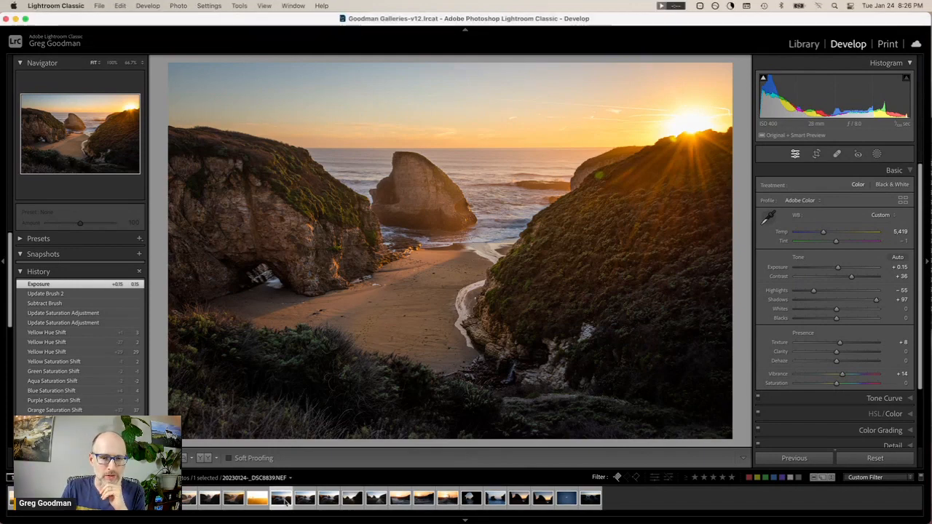
{"action": "left_click", "coordinate": [284, 502]}
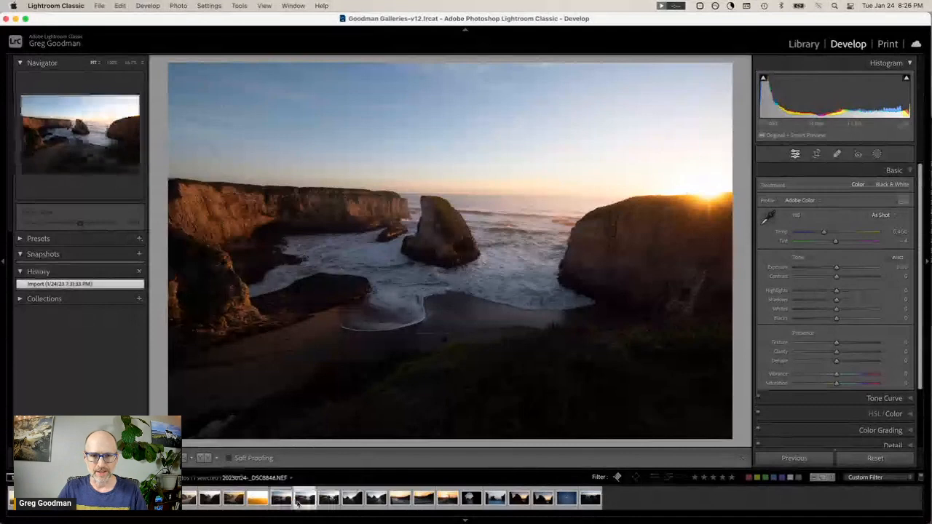
{"action": "left_click", "coordinate": [297, 502]}
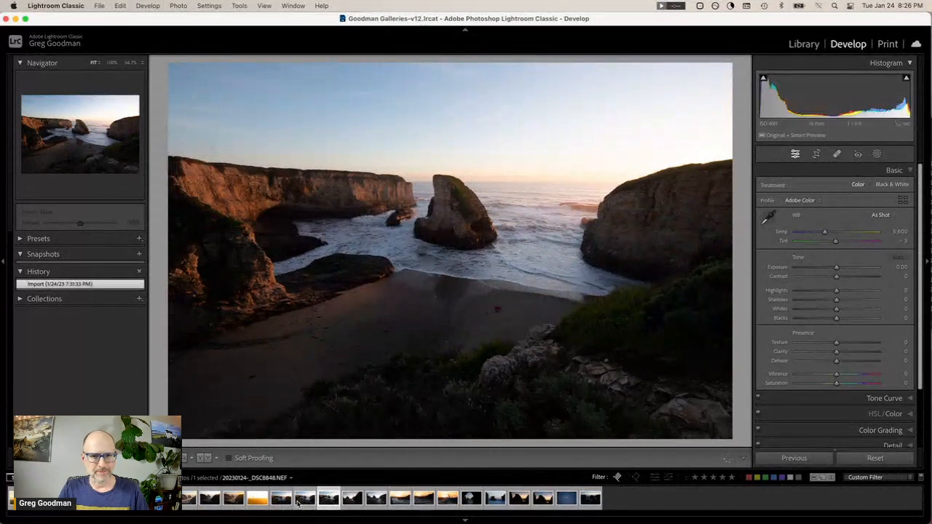
{"action": "key", "text": "Right"}
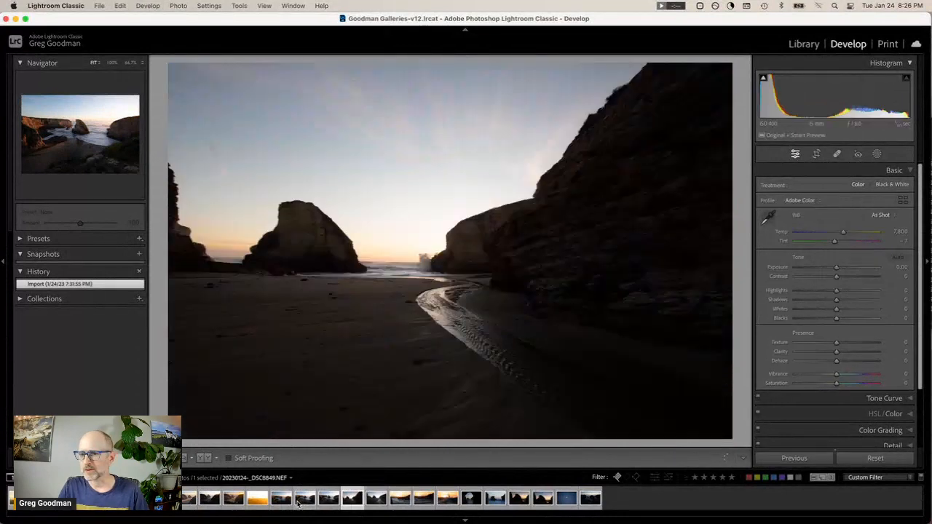
{"action": "key", "text": "Left"}
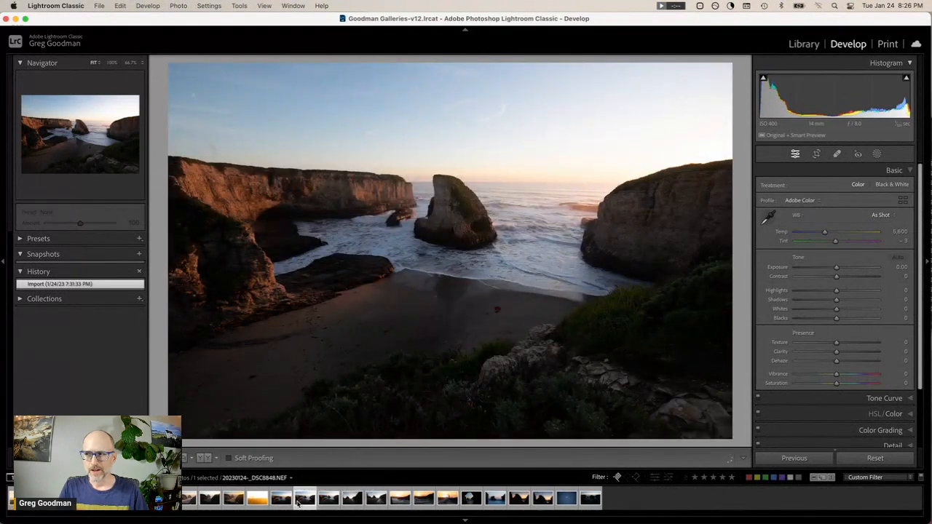
{"action": "key", "text": "Left"}
{"action": "key", "text": "Left"}
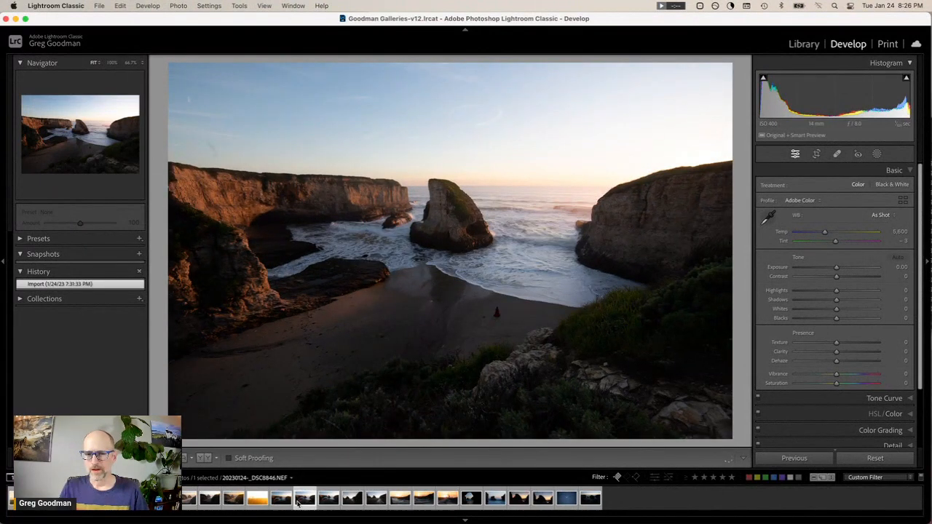
{"action": "key", "text": "Left"}
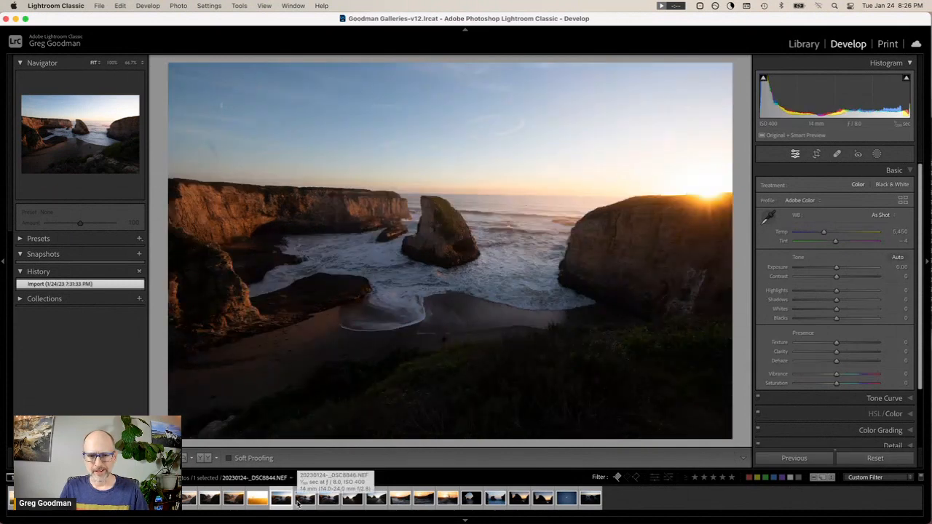
{"action": "left_click", "coordinate": [297, 502]}
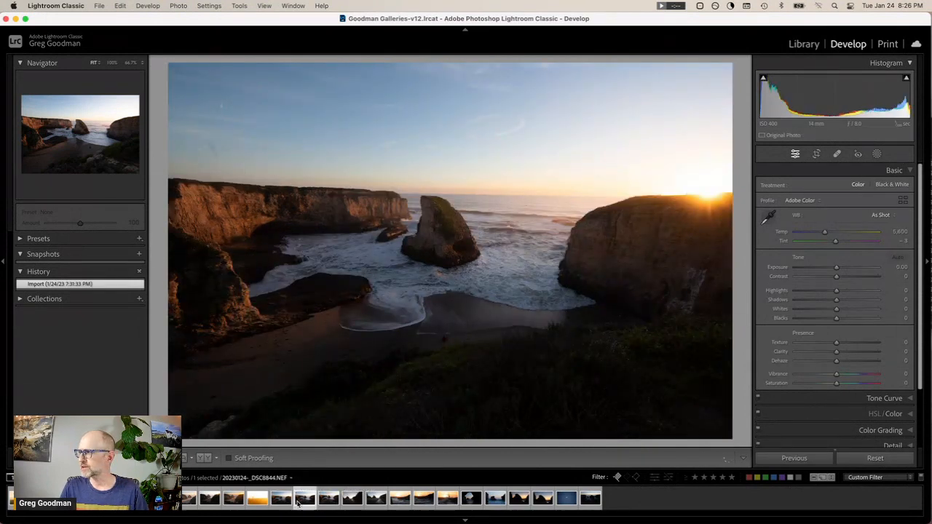
{"action": "key", "text": "Right"}
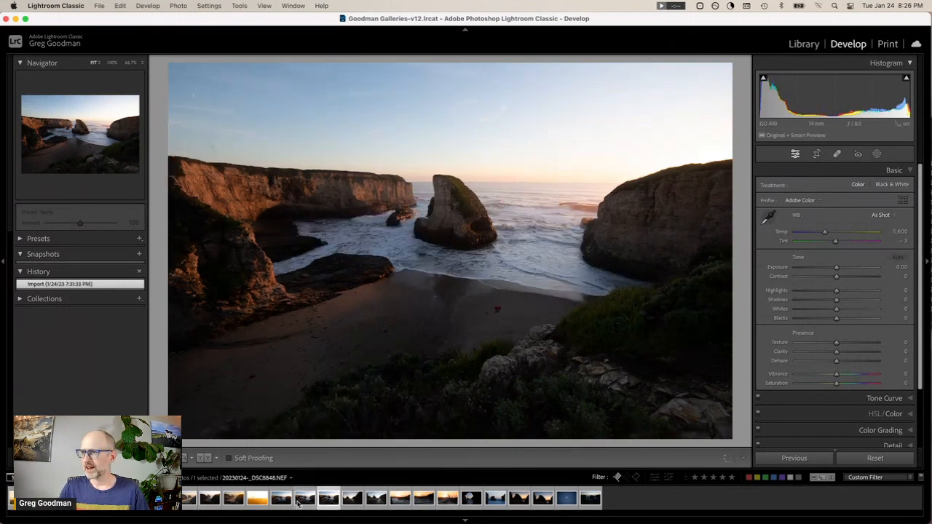
{"action": "left_click", "coordinate": [297, 502]}
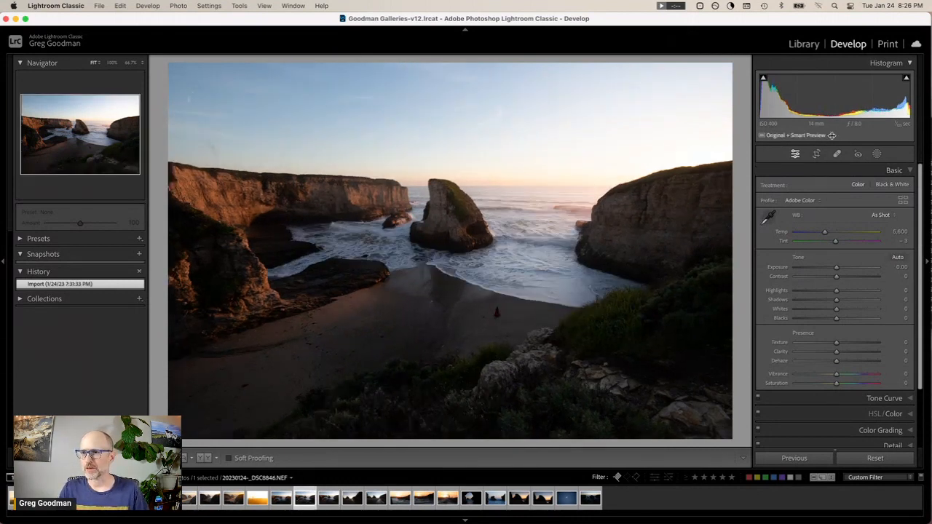
Step: Set the photo's tone to Shadows +71, Highlights −65 and Contrast −25
{"action": "left_click_drag", "start_coordinate": [836, 300], "coordinate": [865, 305]}
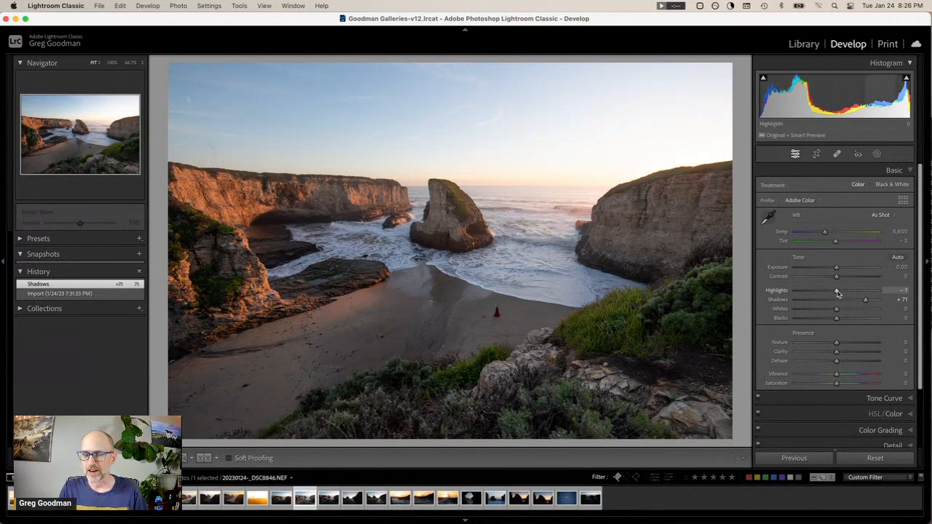
{"action": "left_click_drag", "start_coordinate": [837, 291], "coordinate": [813, 299]}
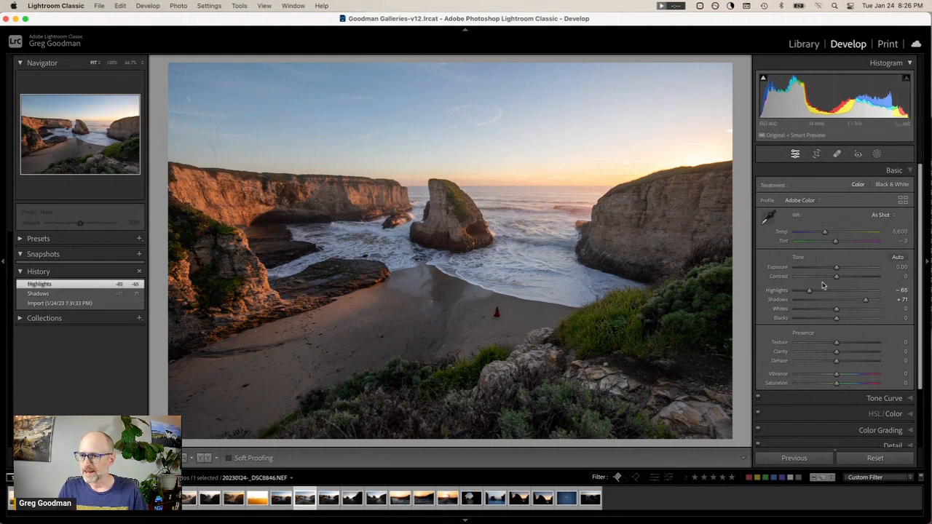
{"action": "mouse_move", "coordinate": [837, 278]}
{"action": "left_mouse_down"}
{"action": "mouse_move", "coordinate": [886, 278]}
{"action": "mouse_move", "coordinate": [774, 276]}
{"action": "mouse_move", "coordinate": [836, 277]}
{"action": "mouse_move", "coordinate": [827, 278]}
{"action": "left_mouse_up"}
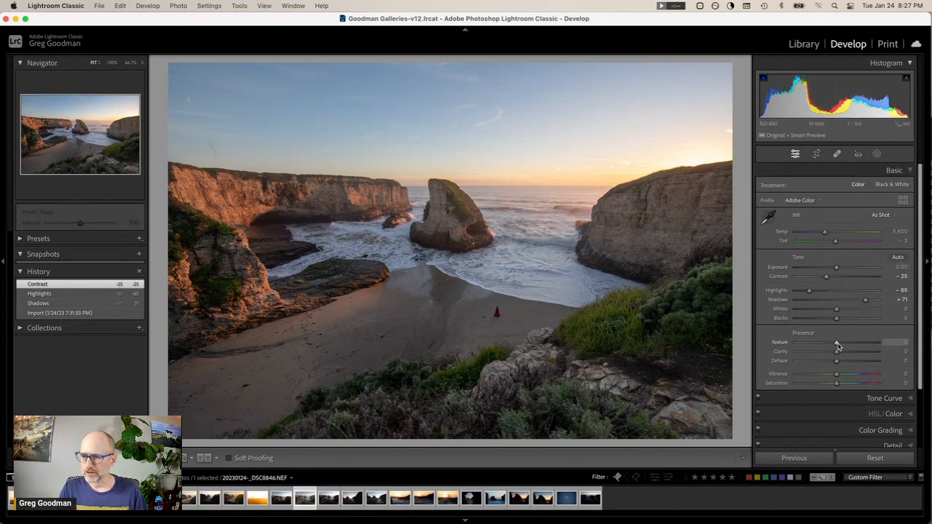
Step: Soften Texture to −11 after trying +100, and adjust the tone to Exposure +0.30 and Highlights −100
{"action": "left_click_drag", "start_coordinate": [837, 346], "coordinate": [880, 343]}
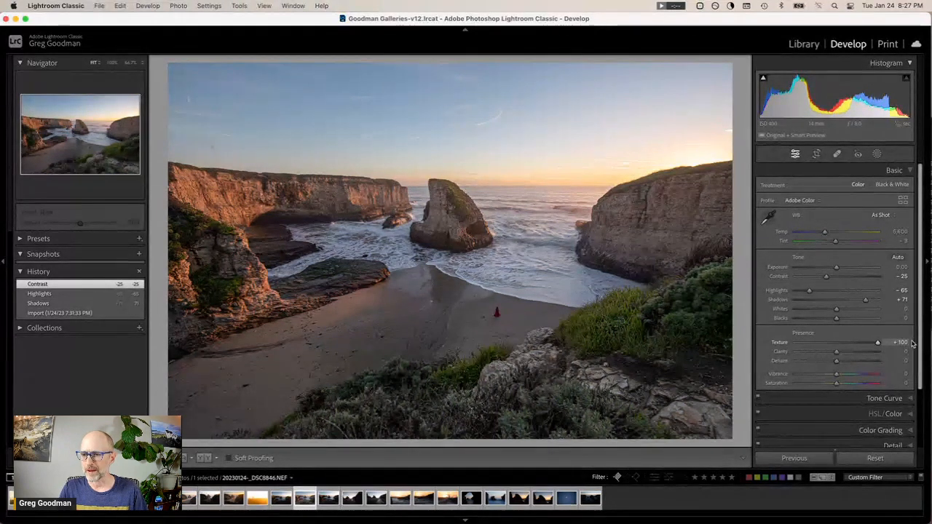
{"action": "left_click_drag", "start_coordinate": [877, 342], "coordinate": [831, 346]}
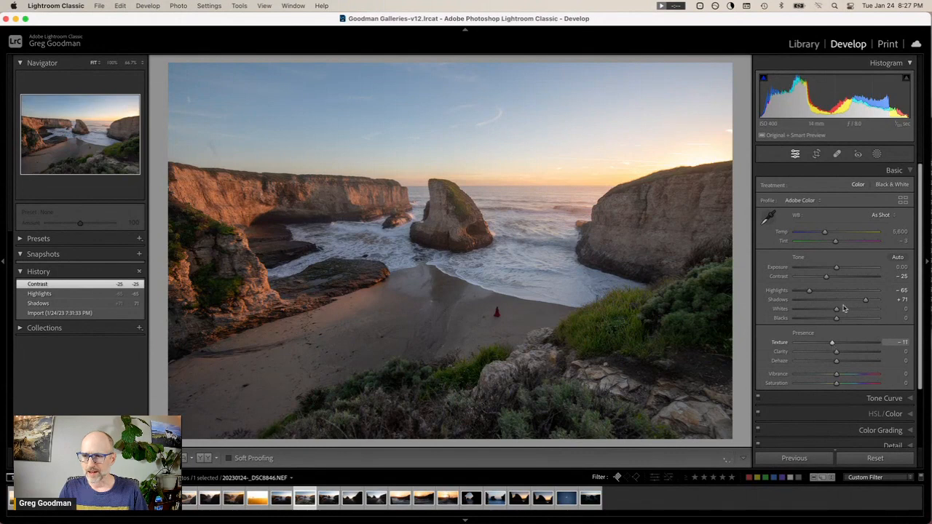
{"action": "left_click_drag", "start_coordinate": [836, 268], "coordinate": [839, 270]}
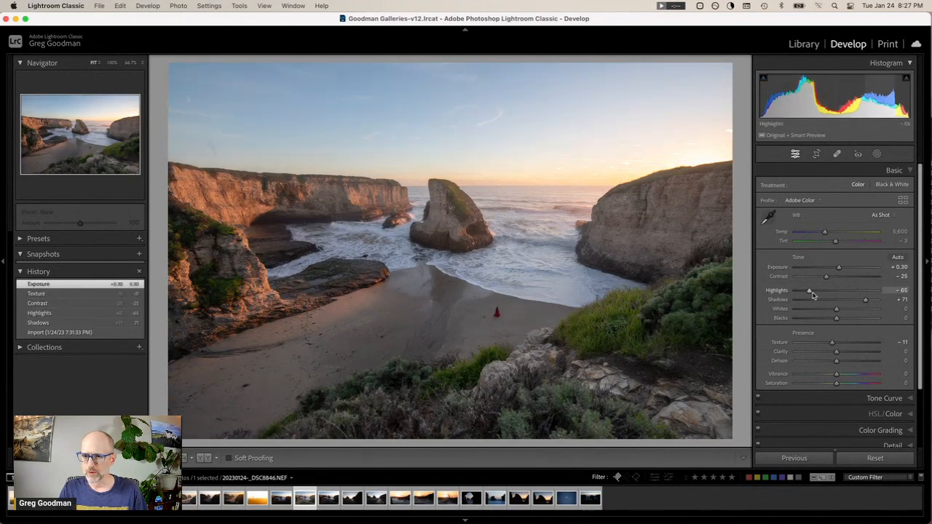
{"action": "left_click_drag", "start_coordinate": [810, 291], "coordinate": [791, 293]}
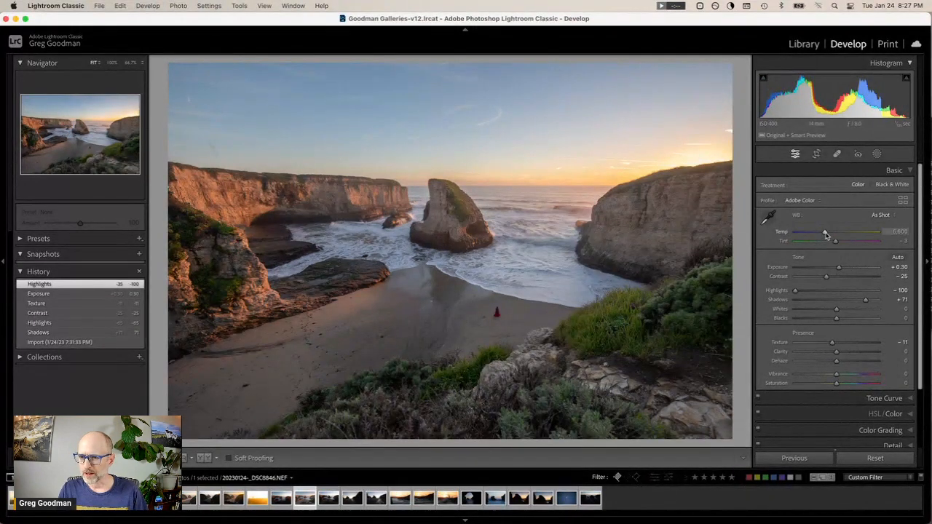
Step: Warm the white balance to a temperature of 6,086 and set Vibrance to +15
{"action": "left_click_drag", "start_coordinate": [825, 234], "coordinate": [830, 235]}
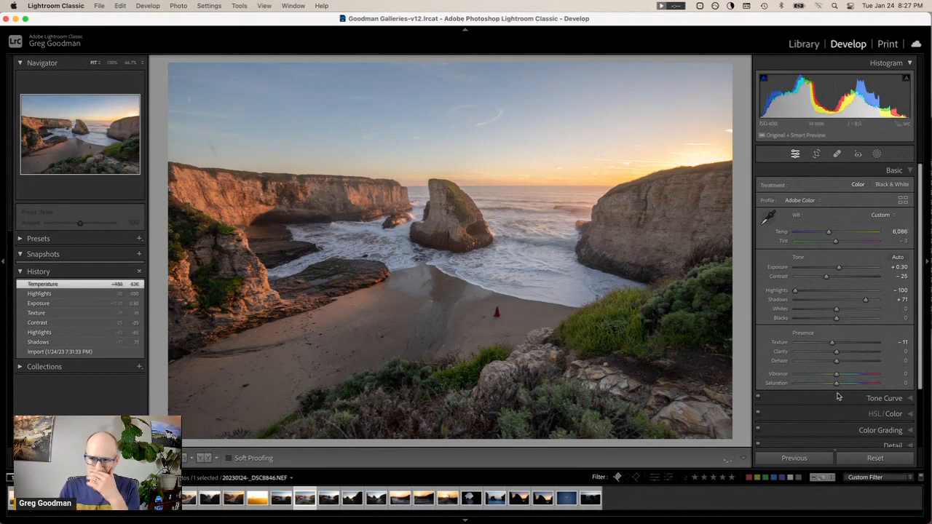
{"action": "left_click_drag", "start_coordinate": [837, 375], "coordinate": [844, 374]}
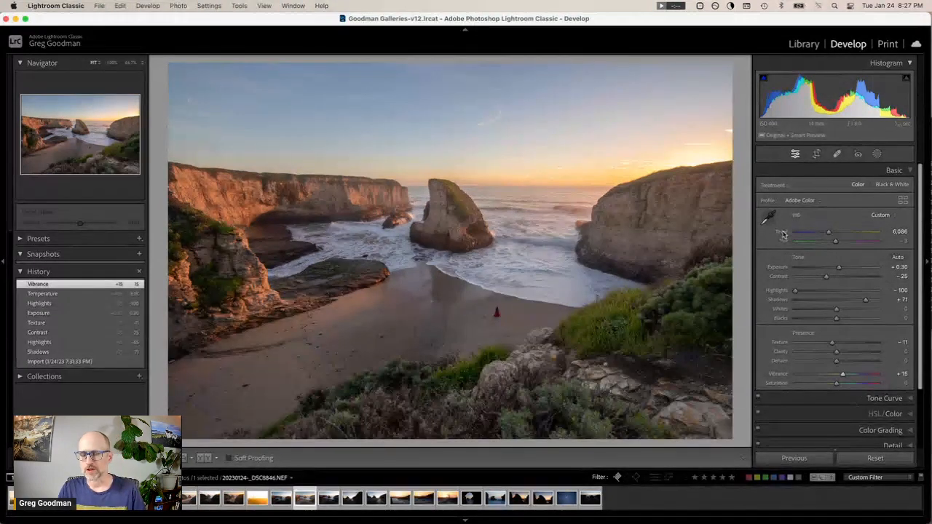
Step: Enable Remove Chromatic Aberration and Profile Corrections for the lens, switching the profile corrections off and on again to compare
{"action": "scroll", "coordinate": [818, 338], "scroll_direction": "down", "scroll_amount": 4}
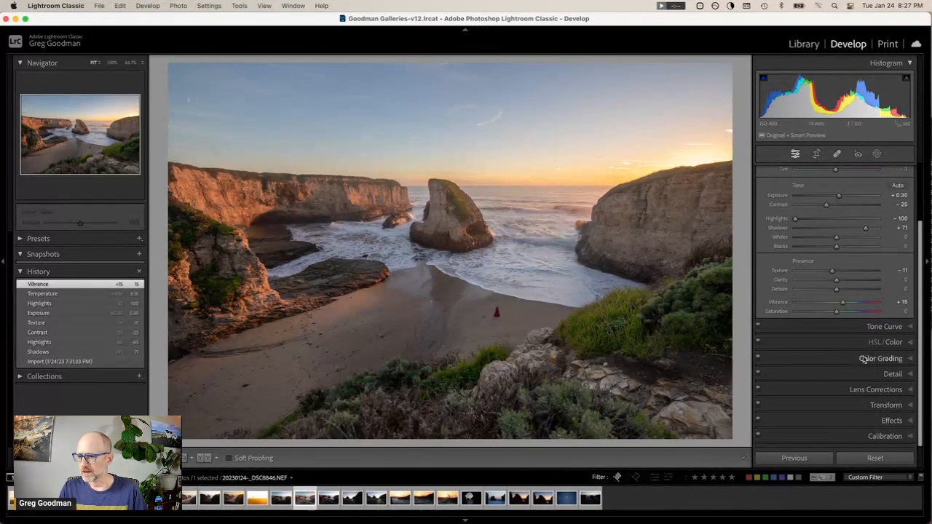
{"action": "left_click", "coordinate": [884, 390]}
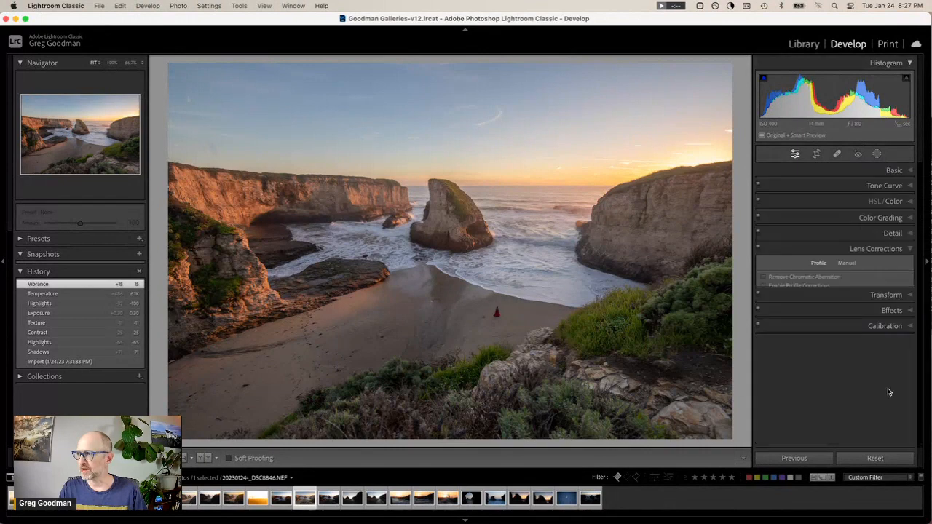
{"action": "left_click", "coordinate": [825, 280]}
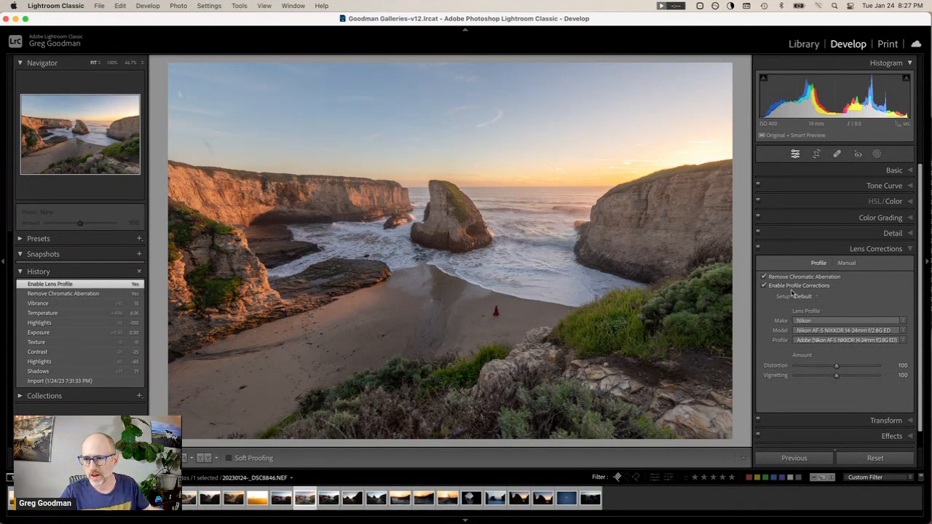
{"action": "left_click", "coordinate": [765, 286]}
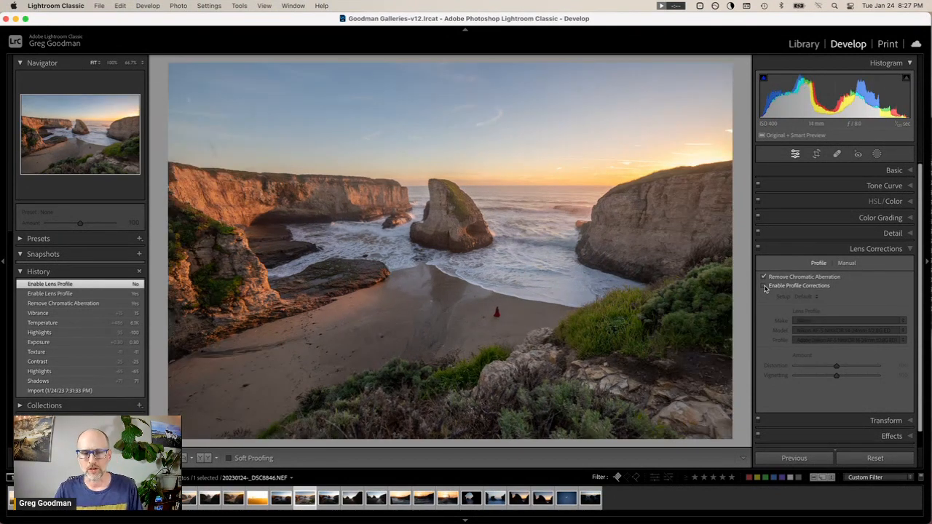
{"action": "left_click", "coordinate": [765, 286]}
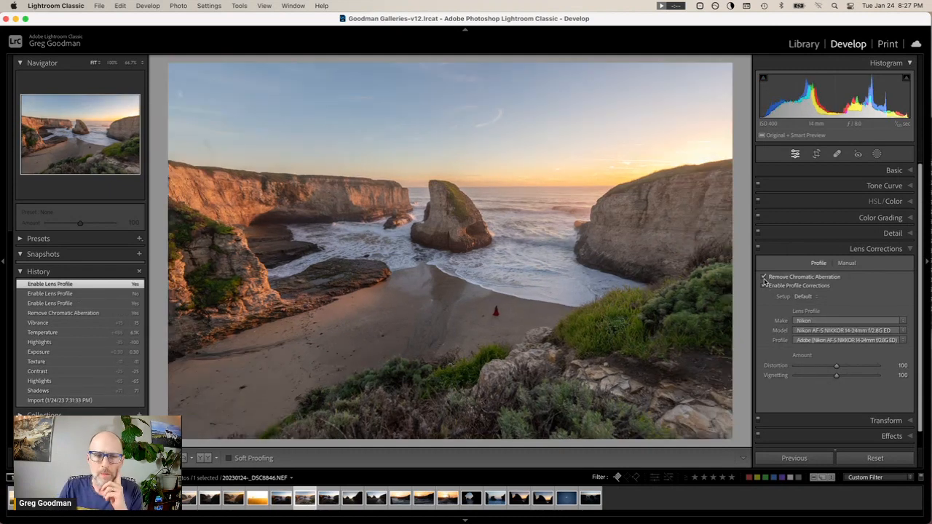
Step: Open the masking tools and inspect the sunlit cliffs, beach and red-clad figure at 66.7% before returning to the full view
{"action": "left_click", "coordinate": [877, 154]}
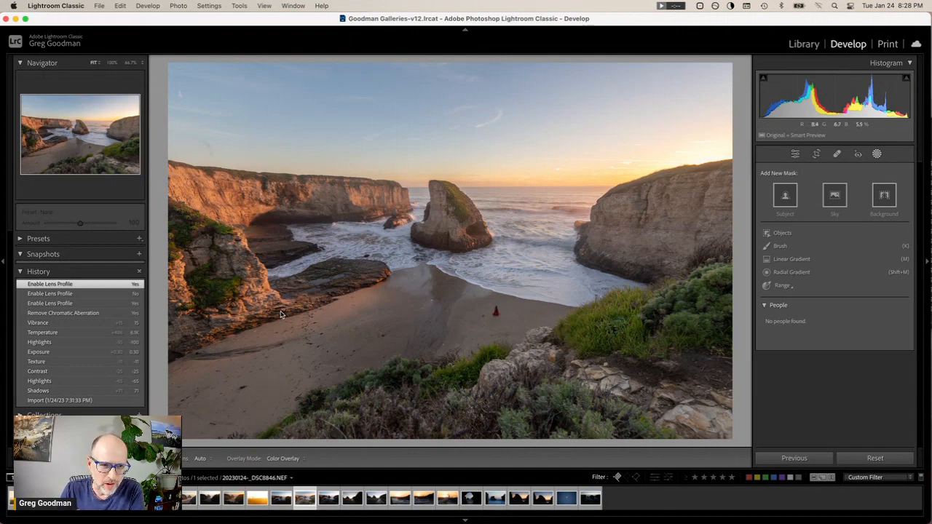
{"action": "left_click", "coordinate": [40, 148]}
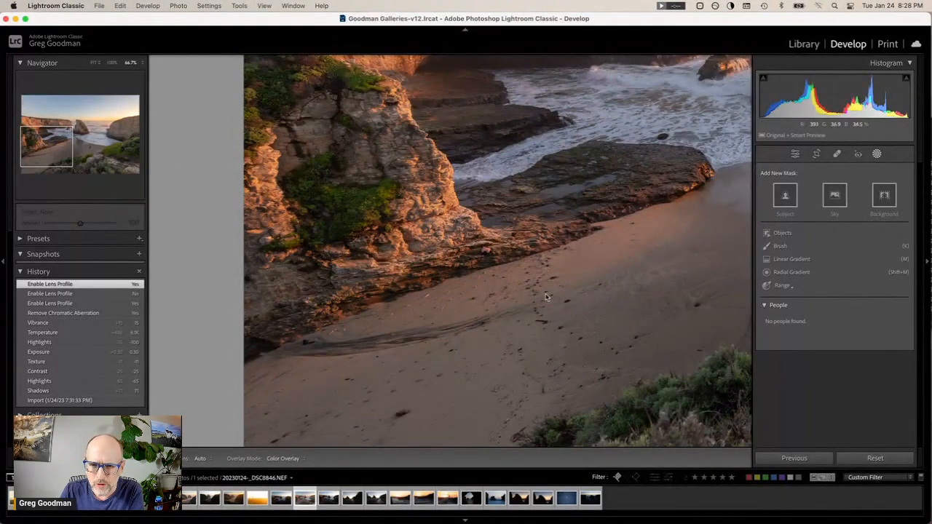
{"action": "left_click", "coordinate": [99, 154]}
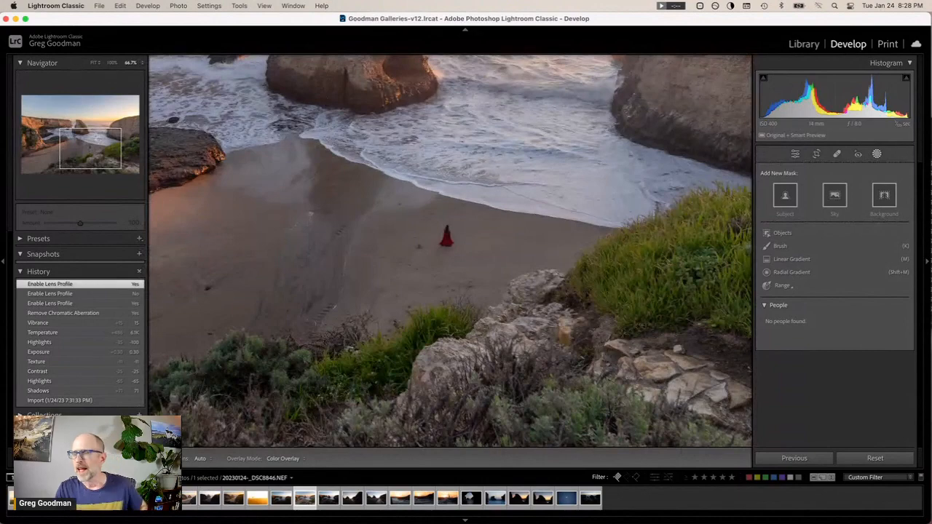
{"action": "left_click", "coordinate": [90, 143]}
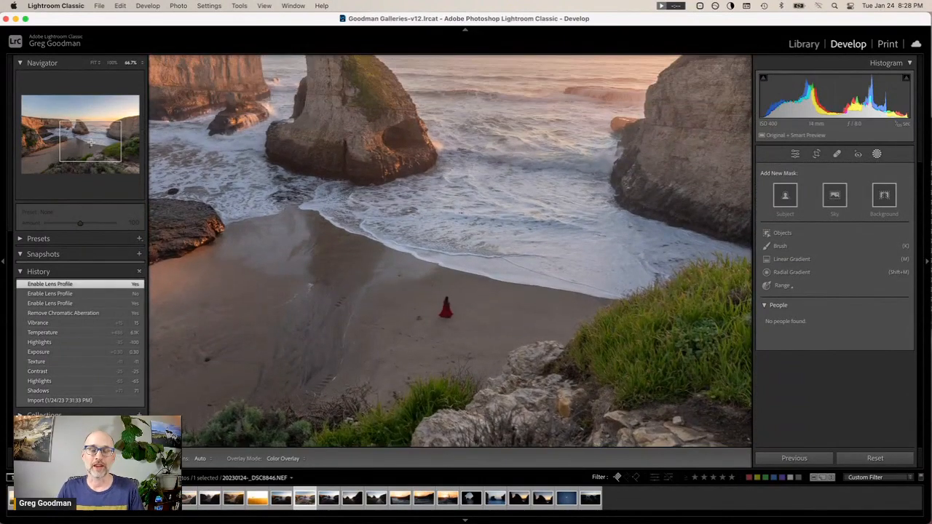
{"action": "left_click", "coordinate": [51, 129]}
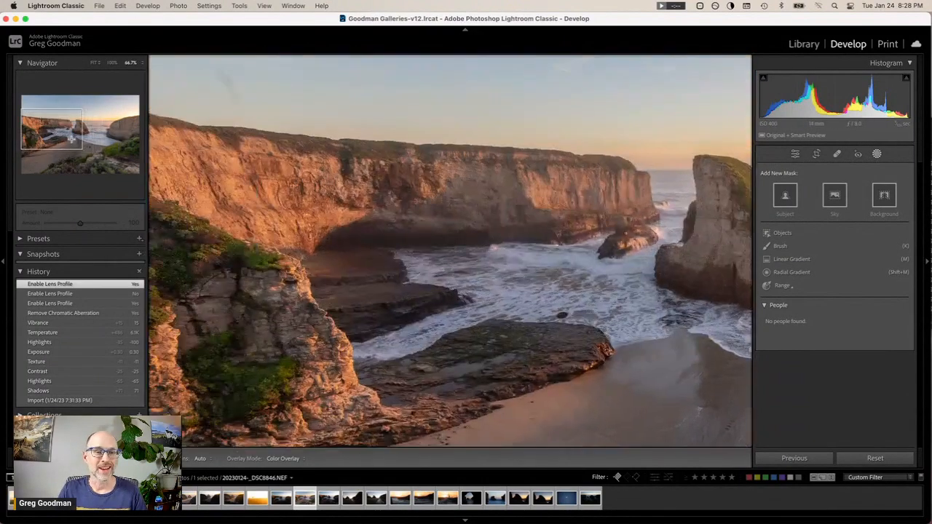
{"action": "left_click", "coordinate": [446, 425]}
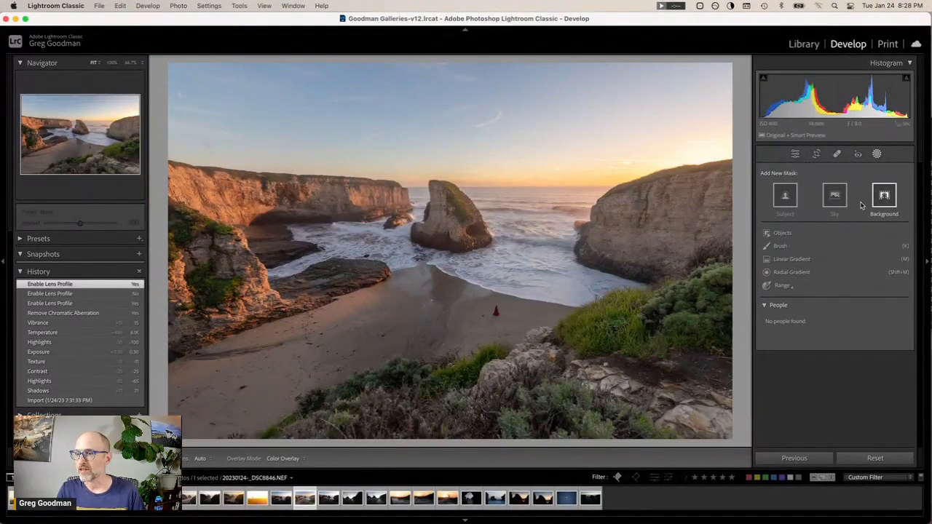
Step: Create a brush mask at size 12 and paint it over the sand around the red-clad figure, reaching the centre of the beach
{"action": "left_click", "coordinate": [789, 247]}
{"action": "scroll", "coordinate": [537, 306], "scroll_direction": "up", "scroll_amount": 6}
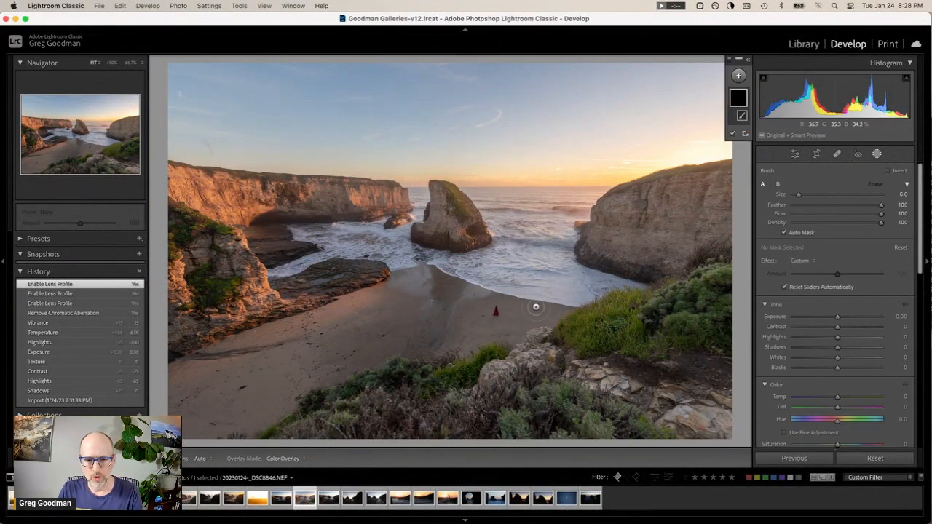
{"action": "scroll", "coordinate": [518, 311], "scroll_direction": "up", "scroll_amount": 4}
{"action": "left_click_drag", "start_coordinate": [536, 299], "coordinate": [399, 331]}
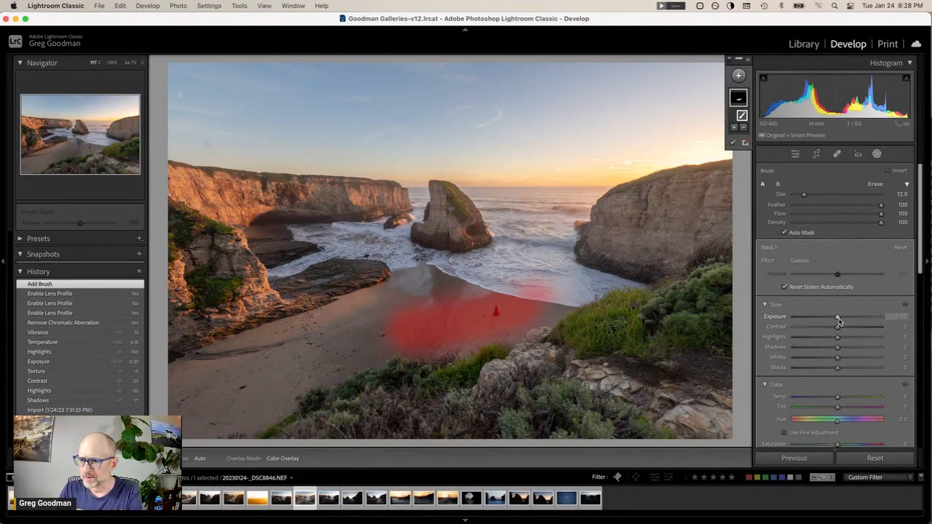
Step: Adjust the beach mask to Exposure 0.28, Shadows 14, Contrast −8 and Temp 13
{"action": "left_click_drag", "start_coordinate": [839, 318], "coordinate": [845, 352]}
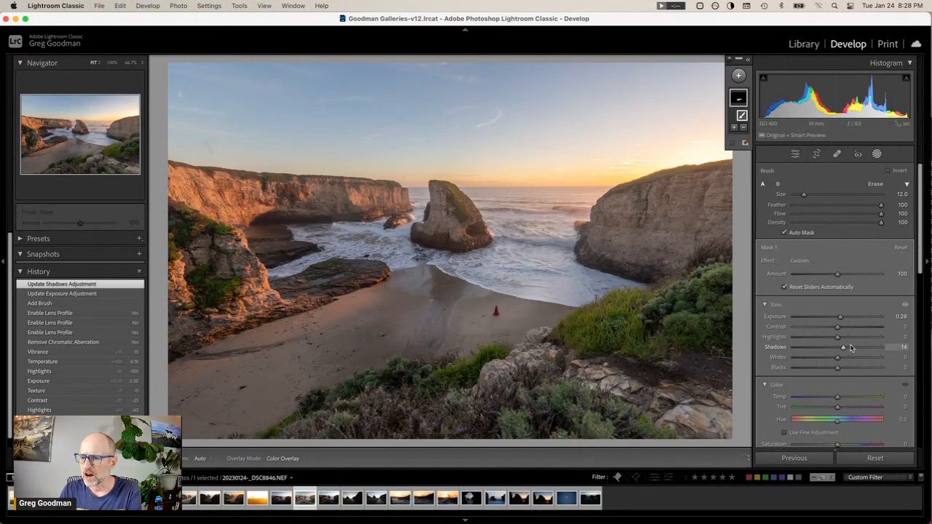
{"action": "mouse_move", "coordinate": [838, 329]}
{"action": "left_mouse_down"}
{"action": "mouse_move", "coordinate": [850, 330]}
{"action": "mouse_move", "coordinate": [819, 331]}
{"action": "mouse_move", "coordinate": [835, 330]}
{"action": "left_mouse_up"}
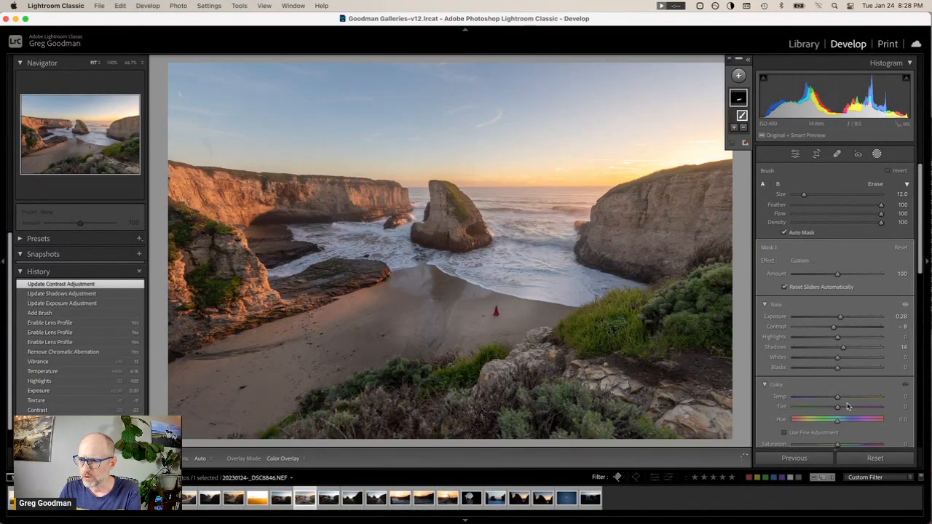
{"action": "left_click_drag", "start_coordinate": [840, 398], "coordinate": [843, 397]}
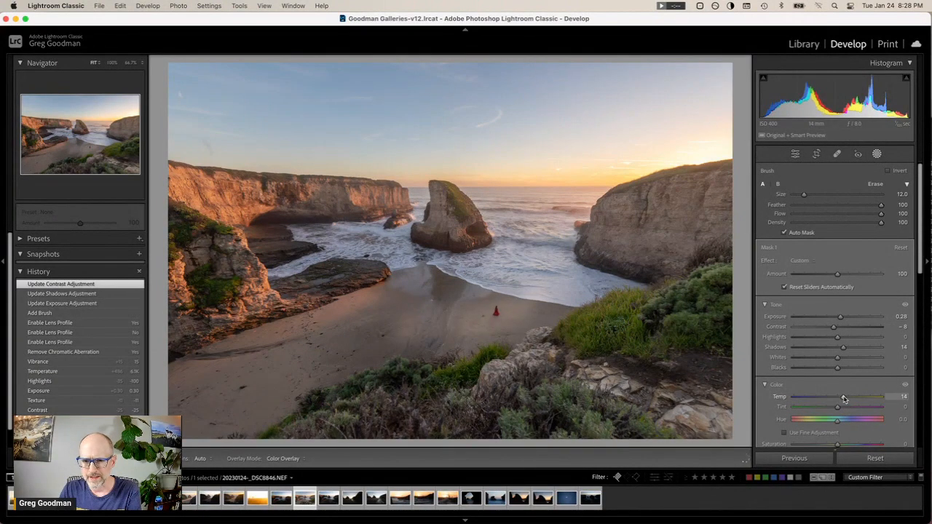
{"action": "left_click_drag", "start_coordinate": [842, 398], "coordinate": [842, 398]}
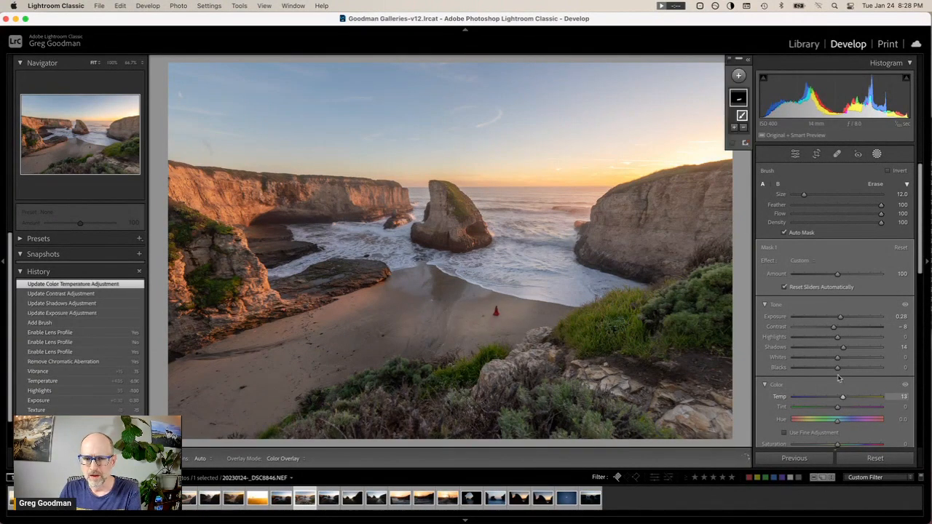
Step: Set the beach mask's Texture to 37, and compare with the history state before the brush mask, returning to the latest state
{"action": "scroll", "coordinate": [845, 364], "scroll_direction": "down", "scroll_amount": 1}
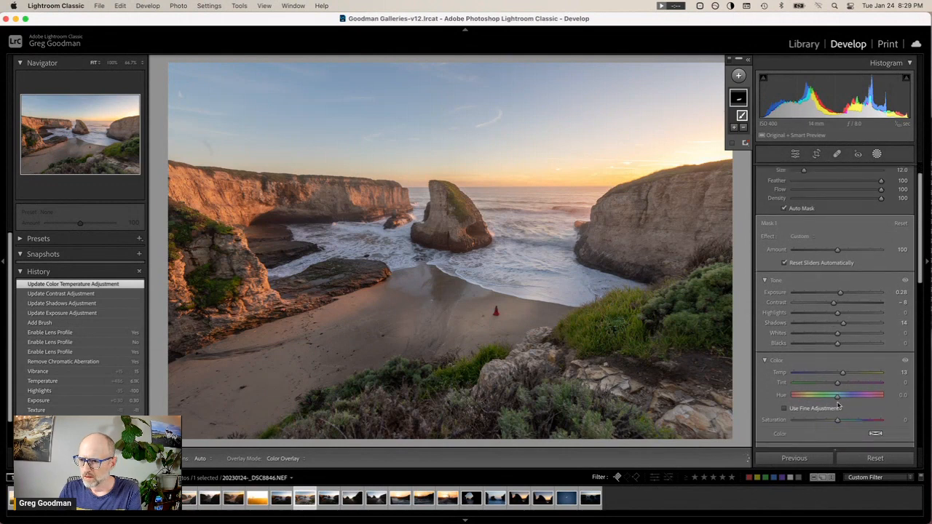
{"action": "scroll", "coordinate": [833, 356], "scroll_direction": "down", "scroll_amount": 2}
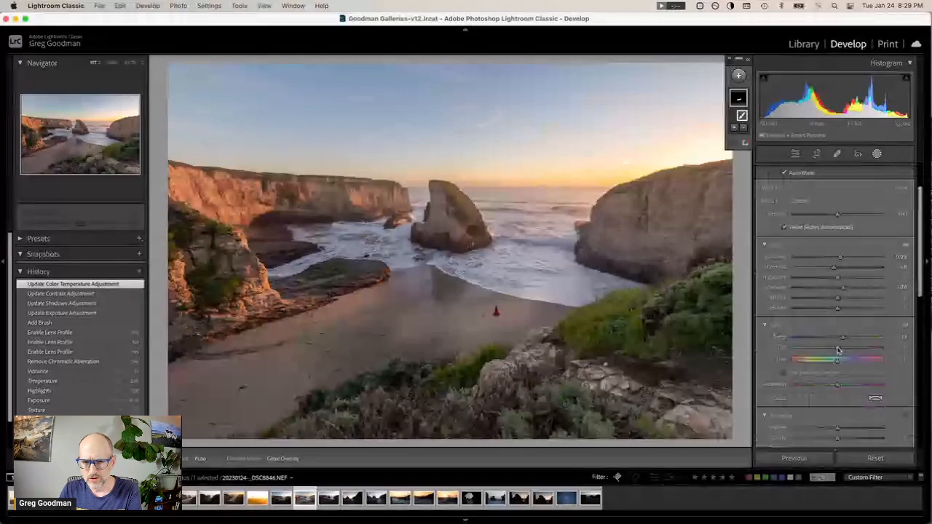
{"action": "scroll", "coordinate": [836, 350], "scroll_direction": "down", "scroll_amount": 1}
{"action": "left_click_drag", "start_coordinate": [837, 416], "coordinate": [853, 415]}
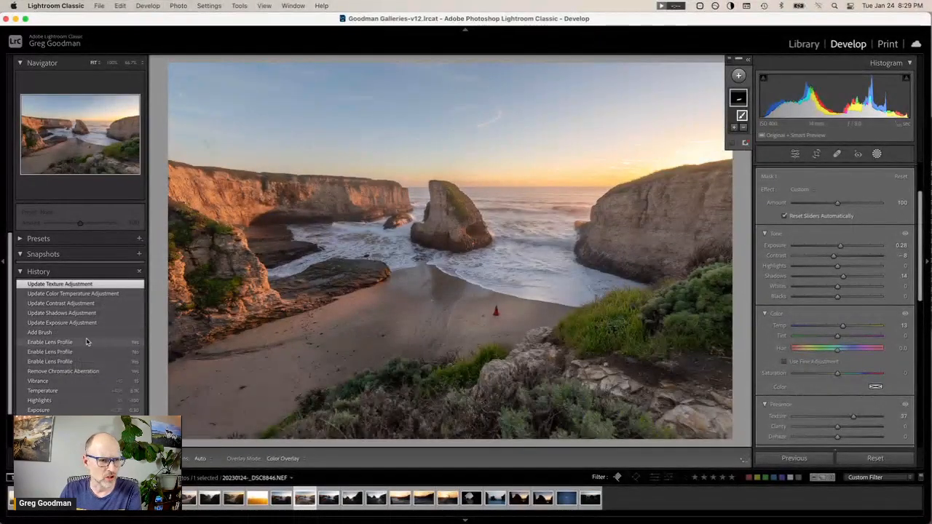
{"action": "left_click", "coordinate": [86, 343]}
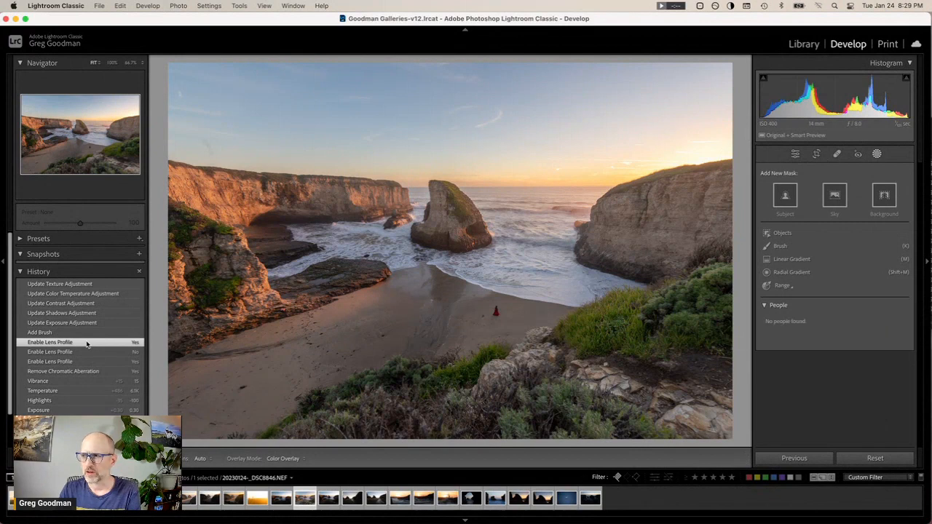
{"action": "left_click", "coordinate": [72, 284]}
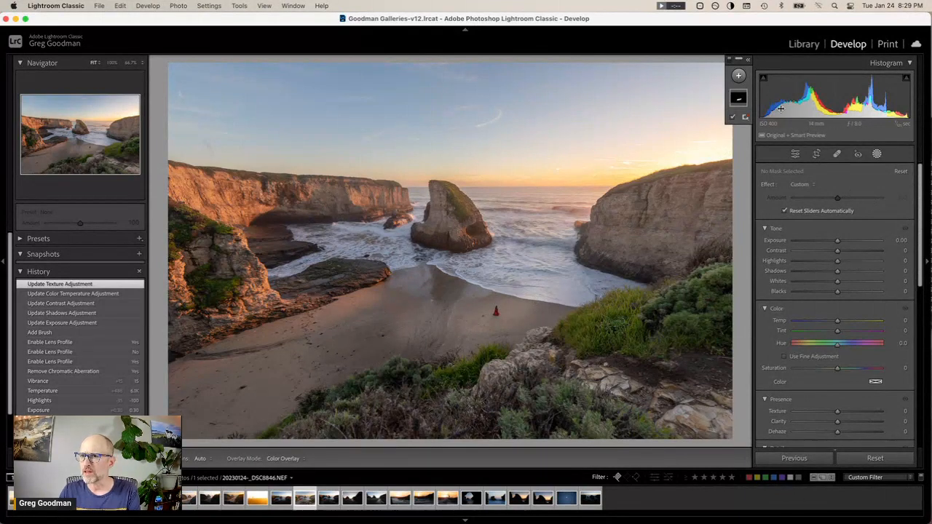
Step: Try adding a brush stroke to the existing beach mask to extend it over the lower-left sand, and undo it
{"action": "left_click", "coordinate": [740, 100]}
{"action": "left_click", "coordinate": [737, 128]}
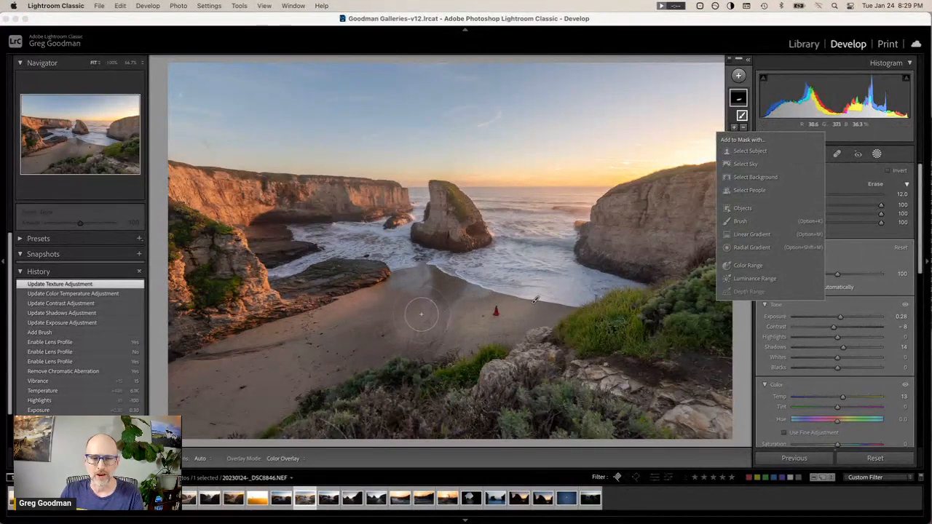
{"action": "key", "text": "Escape"}
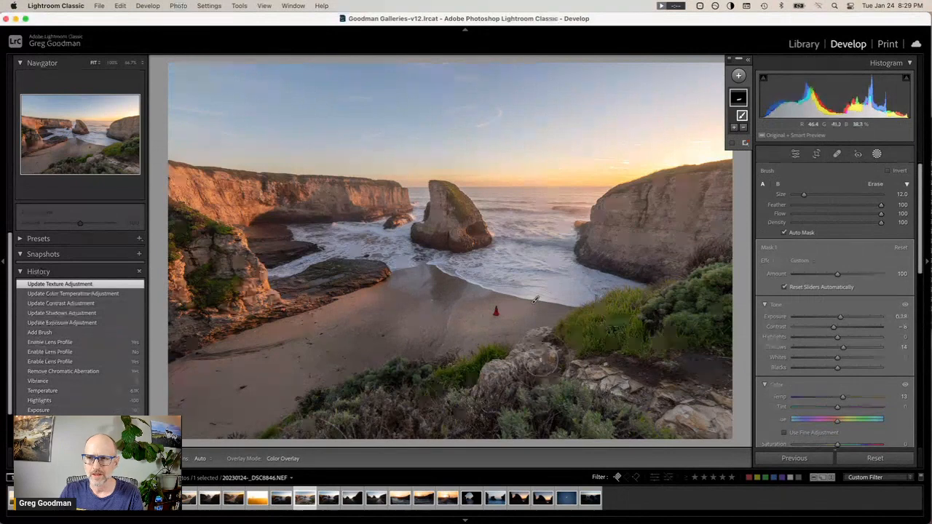
{"action": "left_click", "coordinate": [736, 128]}
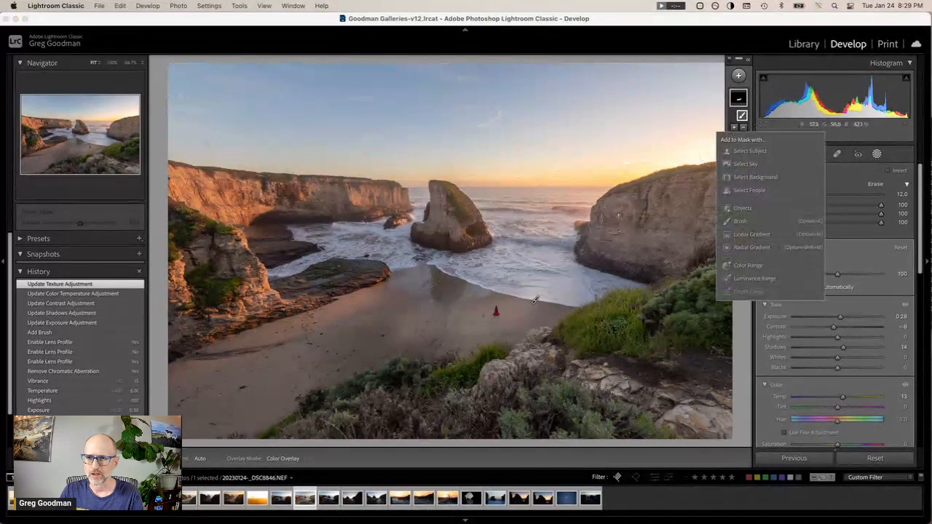
{"action": "left_click", "coordinate": [740, 222]}
{"action": "key", "text": "h"}
{"action": "left_click_drag", "start_coordinate": [401, 336], "coordinate": [225, 402]}
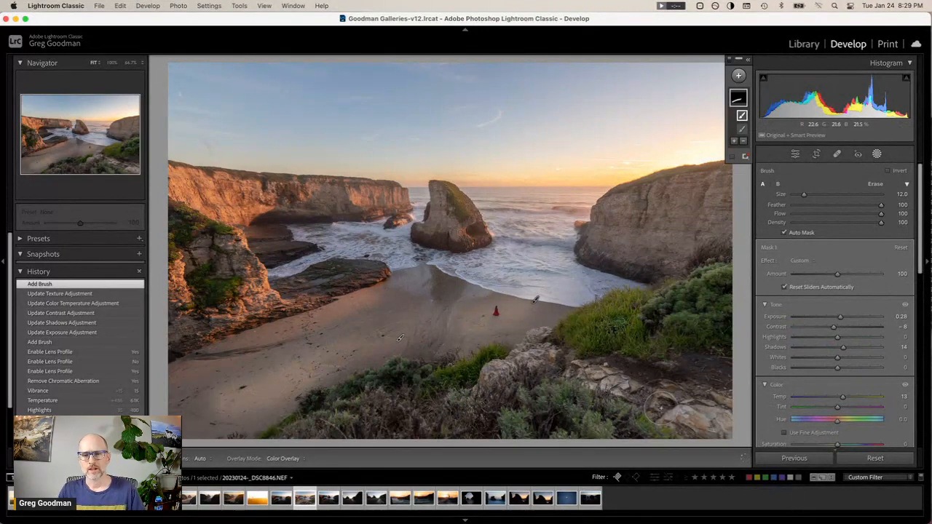
{"action": "key", "text": "super+z"}
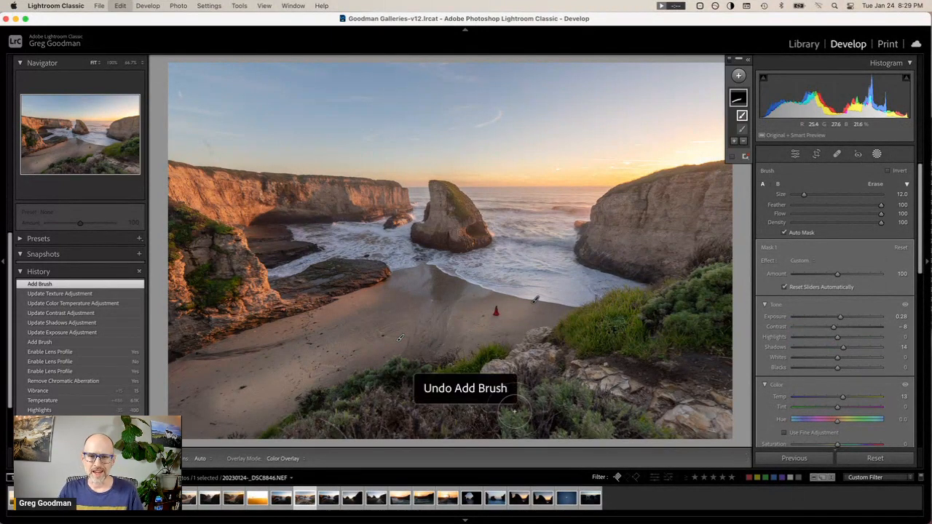
Step: Create a second brush mask at size 19 and flow 53, and paint it over the darker sand in the photo's lower left
{"action": "left_click", "coordinate": [738, 76]}
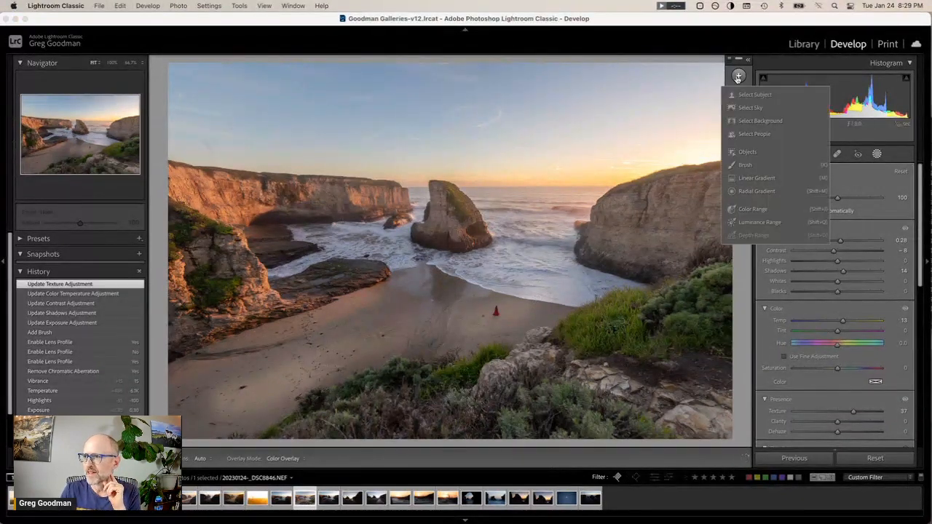
{"action": "left_click", "coordinate": [745, 165]}
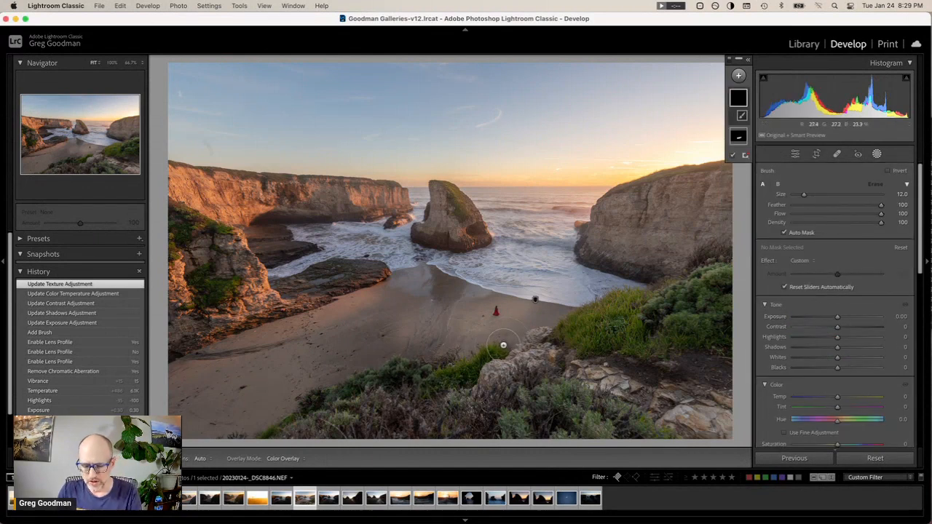
{"action": "scroll", "coordinate": [589, 338], "scroll_direction": "up", "scroll_amount": 3}
{"action": "scroll", "coordinate": [735, 265], "scroll_direction": "up", "scroll_amount": 1}
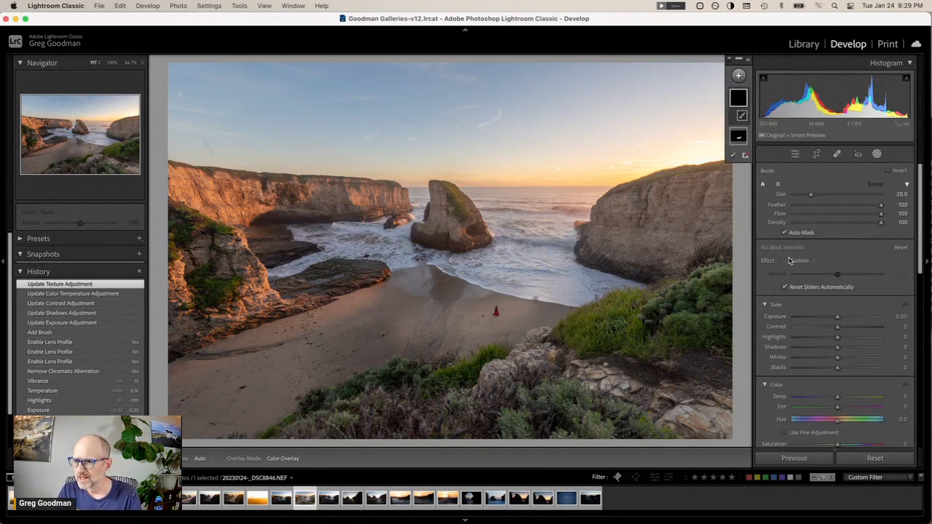
{"action": "left_click", "coordinate": [839, 213]}
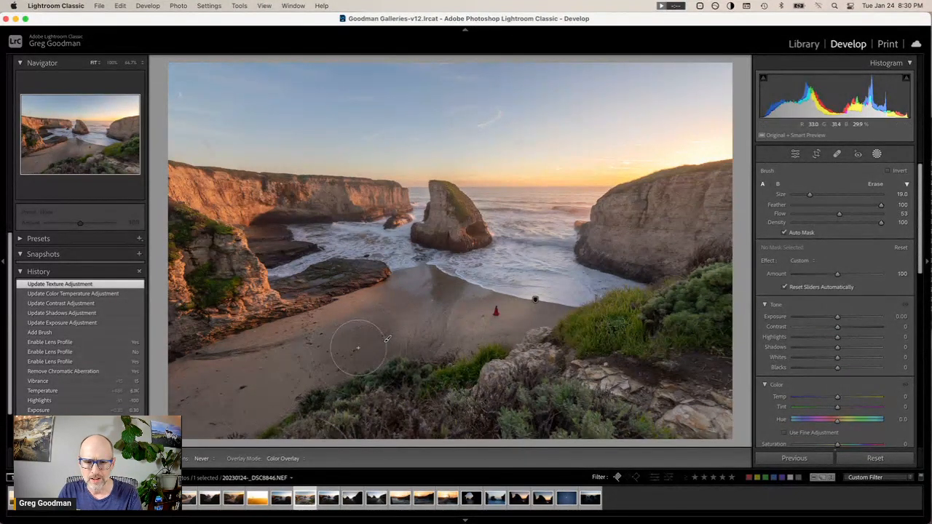
{"action": "left_click_drag", "start_coordinate": [358, 348], "coordinate": [412, 343]}
{"action": "left_click_drag", "start_coordinate": [235, 397], "coordinate": [422, 364]}
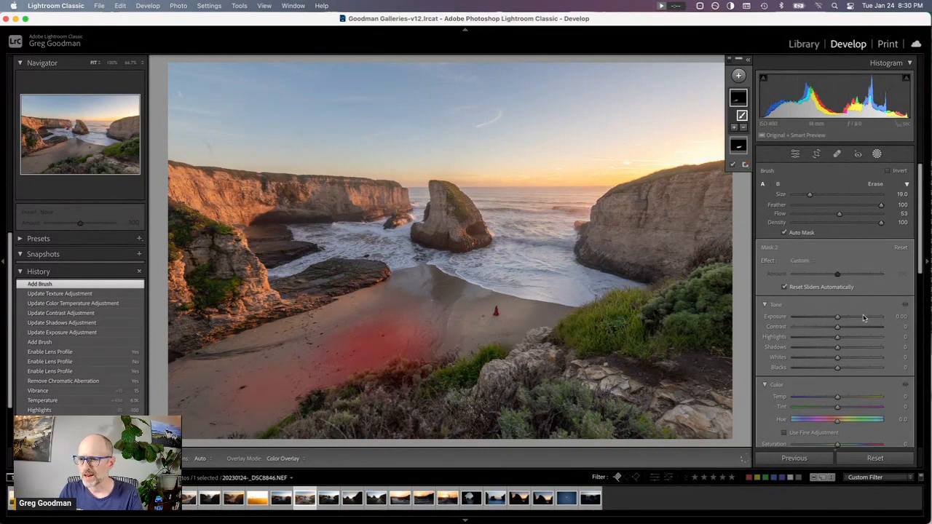
Step: Set the second mask's Exposure to 0.38 and Highlights to 18, and compare with the history state before that mask, returning to the latest
{"action": "left_click_drag", "start_coordinate": [838, 320], "coordinate": [841, 321]}
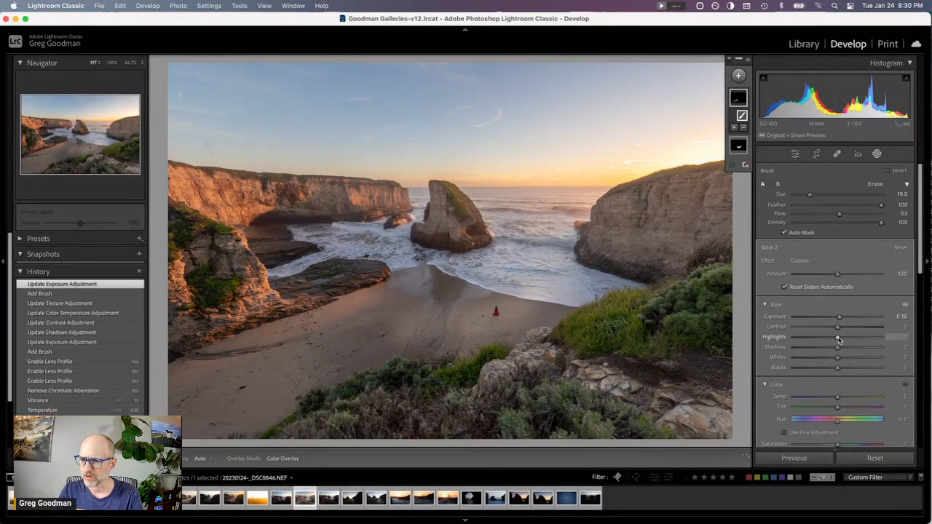
{"action": "left_click_drag", "start_coordinate": [838, 339], "coordinate": [842, 339]}
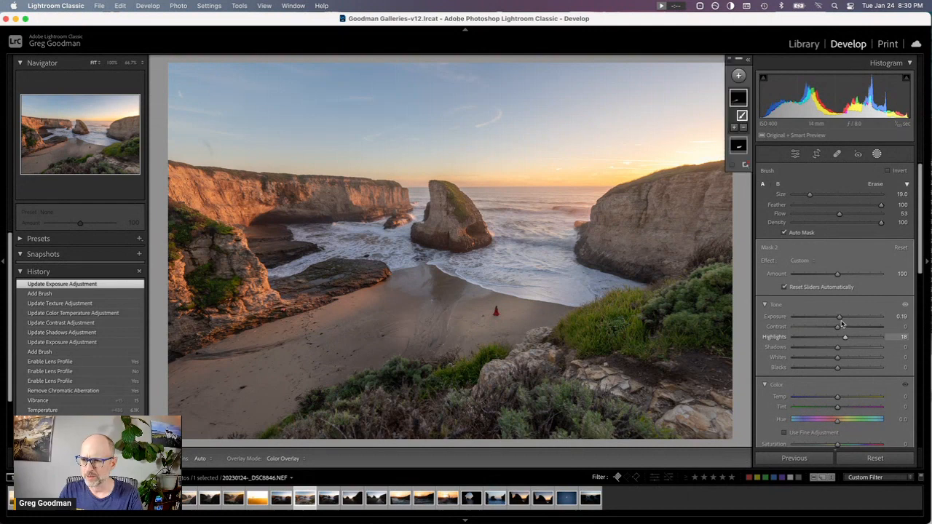
{"action": "left_click_drag", "start_coordinate": [841, 323], "coordinate": [841, 323]}
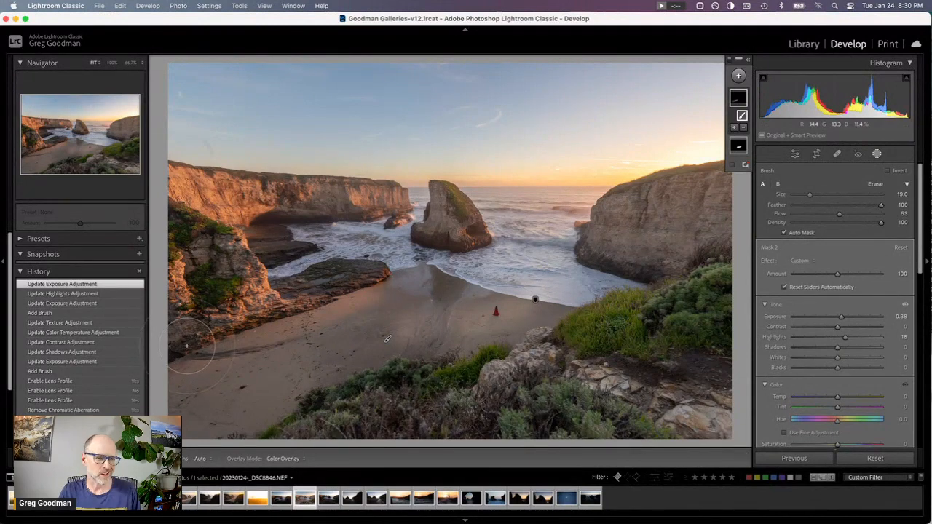
{"action": "left_click", "coordinate": [62, 324]}
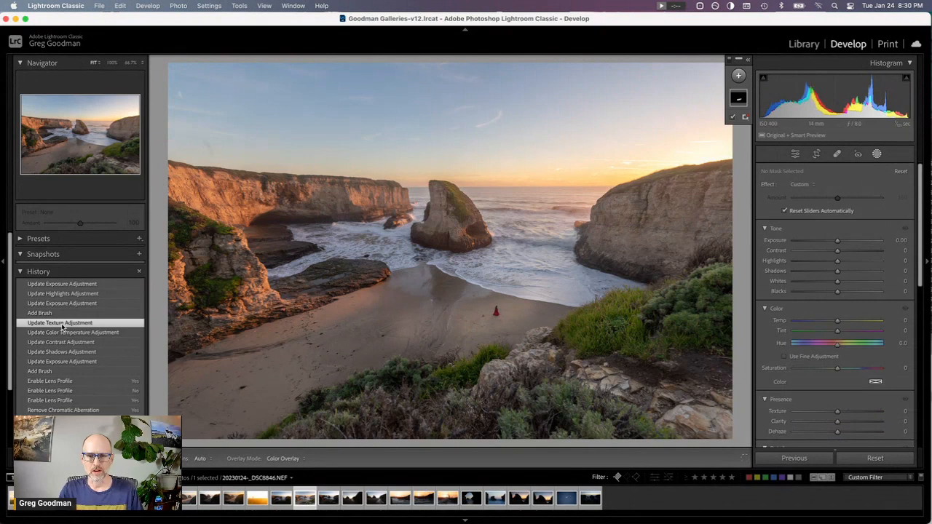
{"action": "left_click", "coordinate": [67, 283]}
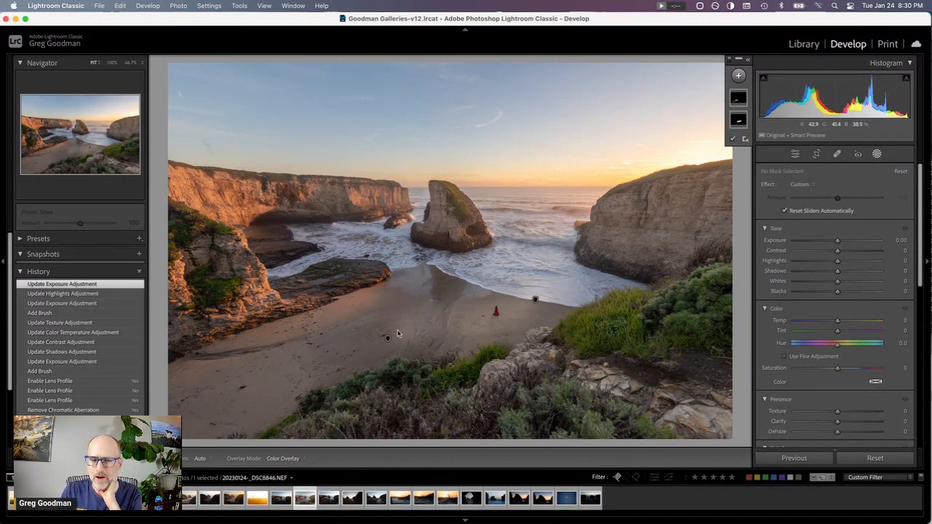
Step: Select the first beach mask around the red-clad figure and add a Brush component that subtracts from it
{"action": "left_click", "coordinate": [738, 120]}
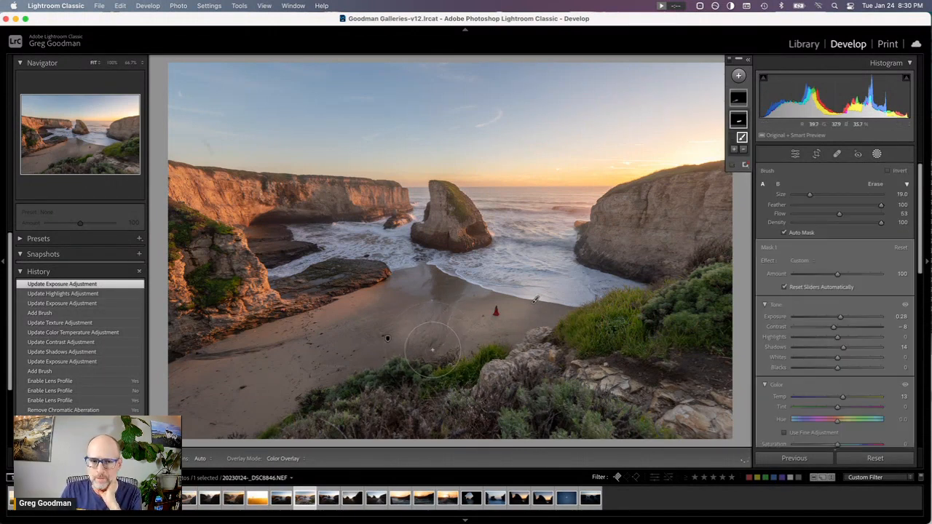
{"action": "left_click", "coordinate": [743, 149]}
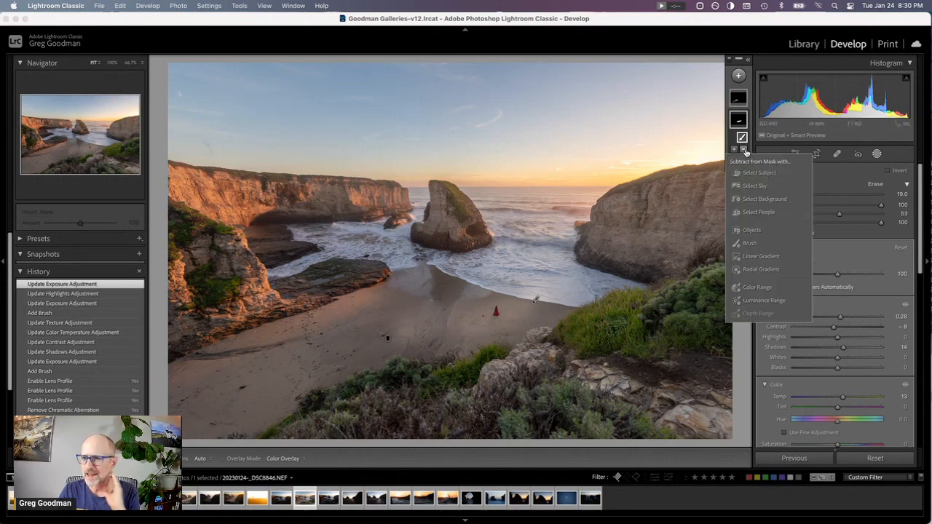
{"action": "left_click", "coordinate": [744, 244]}
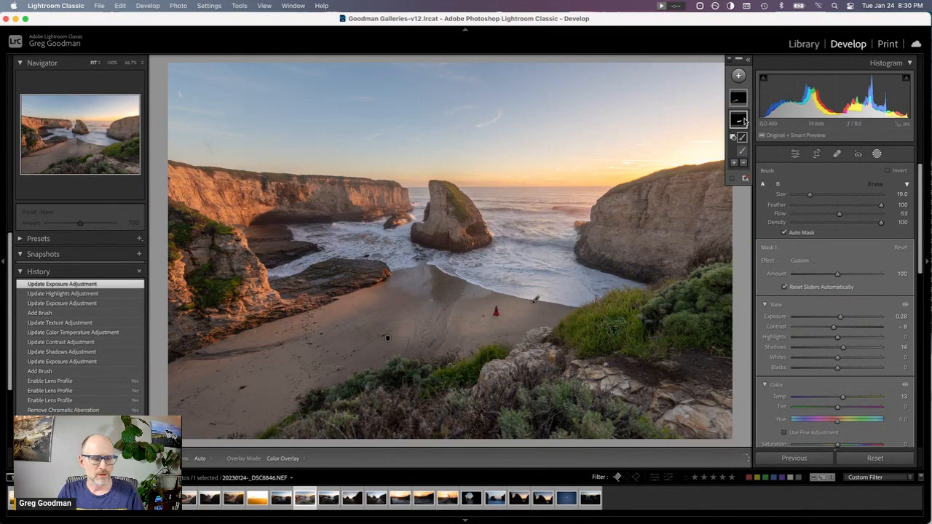
Step: Undo back to the history state before the second mask, and restore the latest Exposure adjustment state
{"action": "key", "text": "super+z"}
{"action": "key", "text": "super+z"}
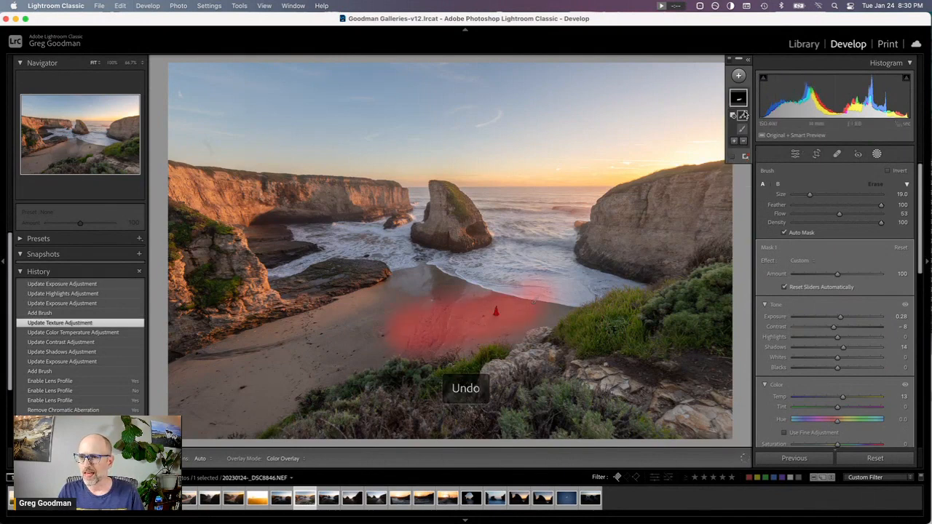
{"action": "left_click", "coordinate": [71, 284]}
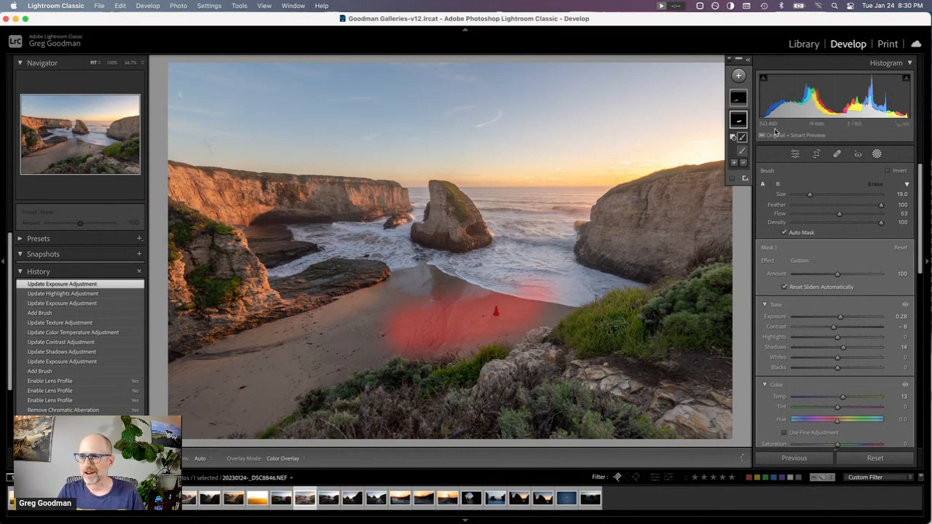
Step: Reduce the subtracting brush to size 14 and brush away part of the first beach mask
{"action": "left_click", "coordinate": [743, 162]}
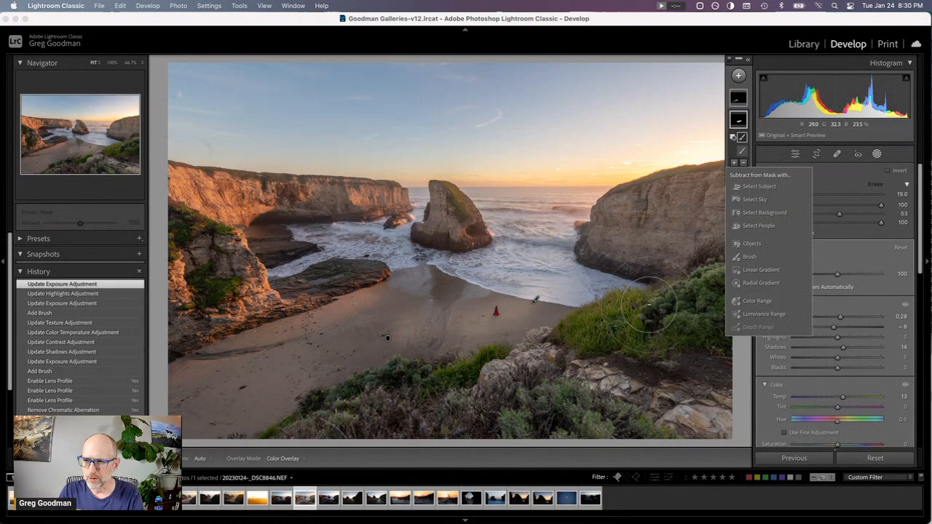
{"action": "left_click", "coordinate": [649, 304]}
{"action": "scroll", "coordinate": [401, 373], "scroll_direction": "down", "scroll_amount": 5}
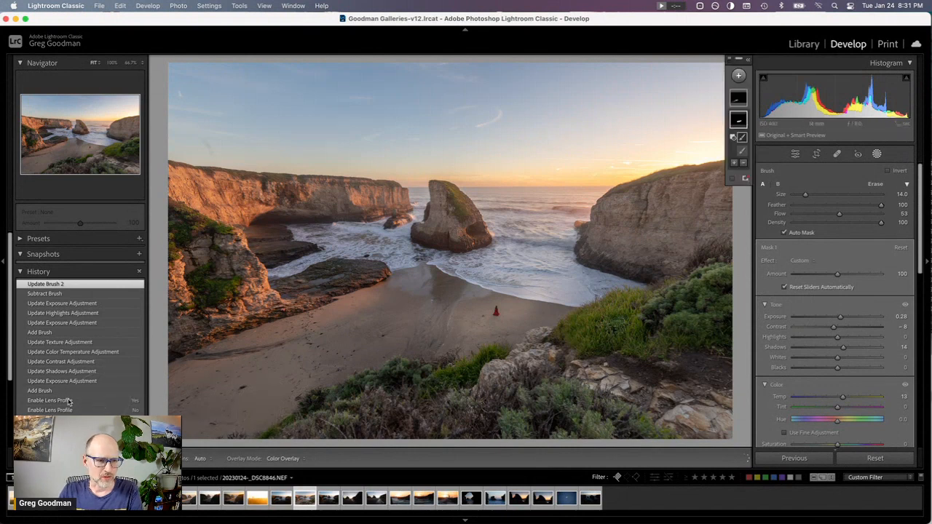
Step: Compare the photo with the history state before any brush mask was added, and return to the latest state
{"action": "scroll", "coordinate": [67, 399], "scroll_direction": "down", "scroll_amount": 2}
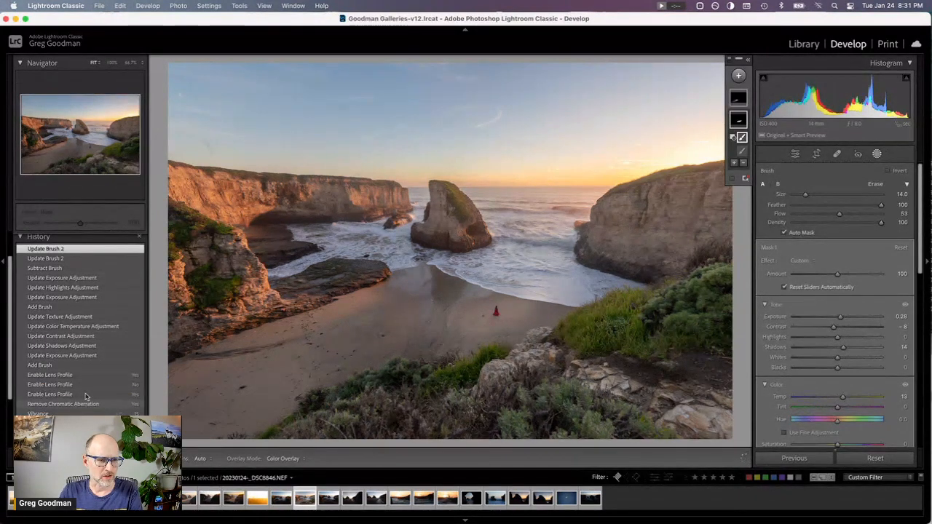
{"action": "left_click", "coordinate": [82, 376]}
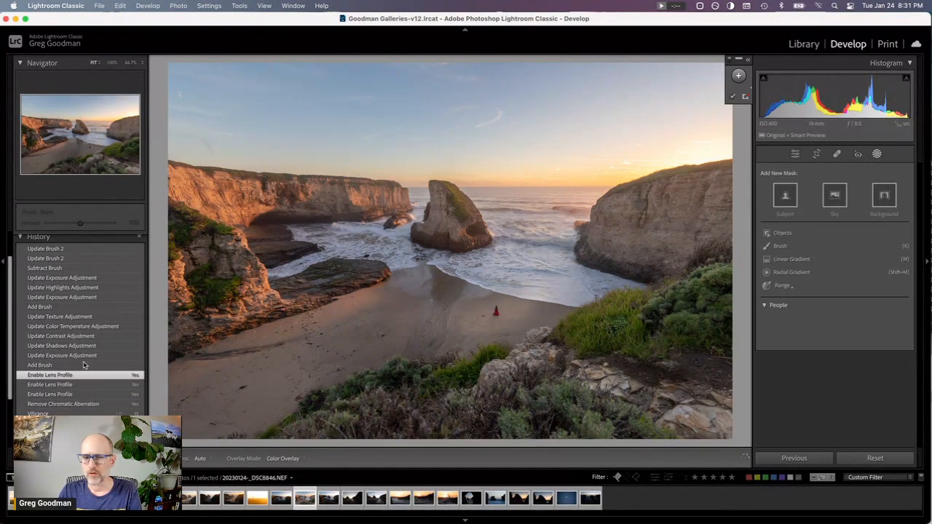
{"action": "scroll", "coordinate": [69, 313], "scroll_direction": "up", "scroll_amount": 2}
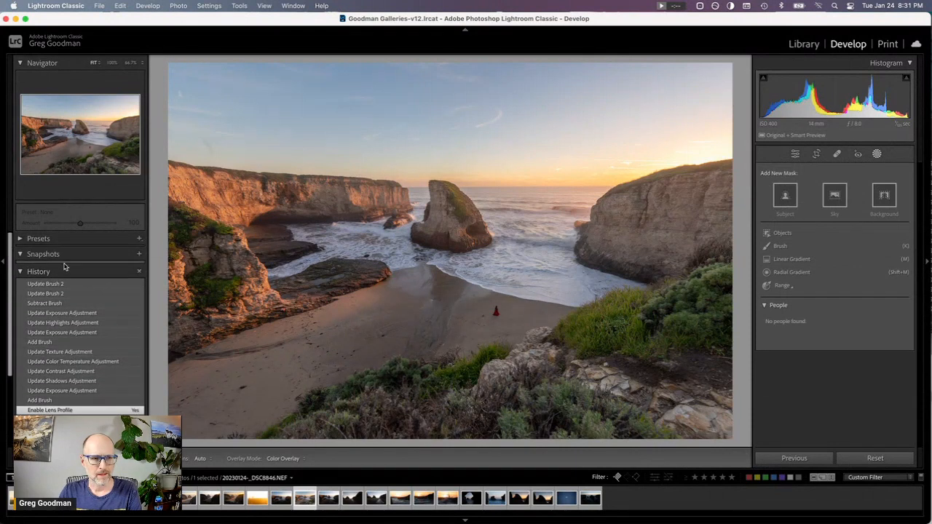
{"action": "left_click", "coordinate": [58, 285]}
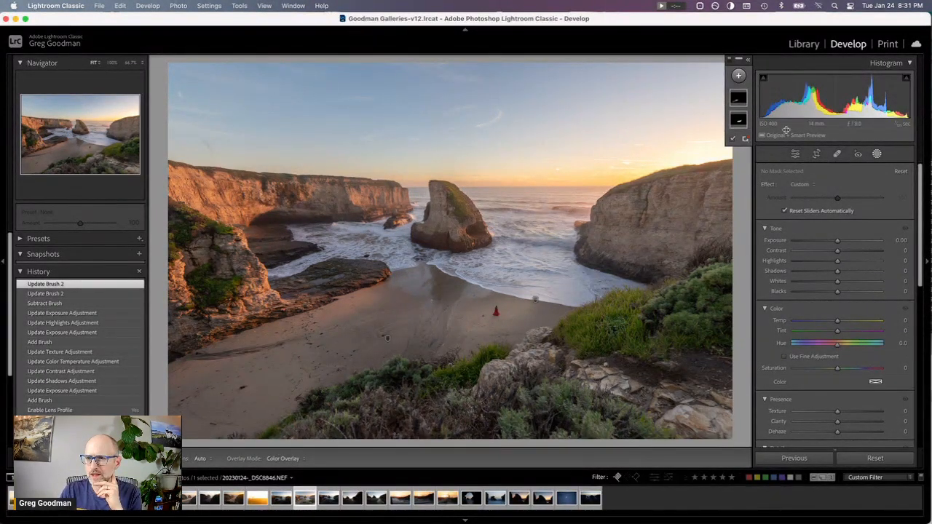
Step: Set the Post-Crop Vignetting Amount to -12 and compare with the history state before it, returning to the latest
{"action": "left_click", "coordinate": [795, 155]}
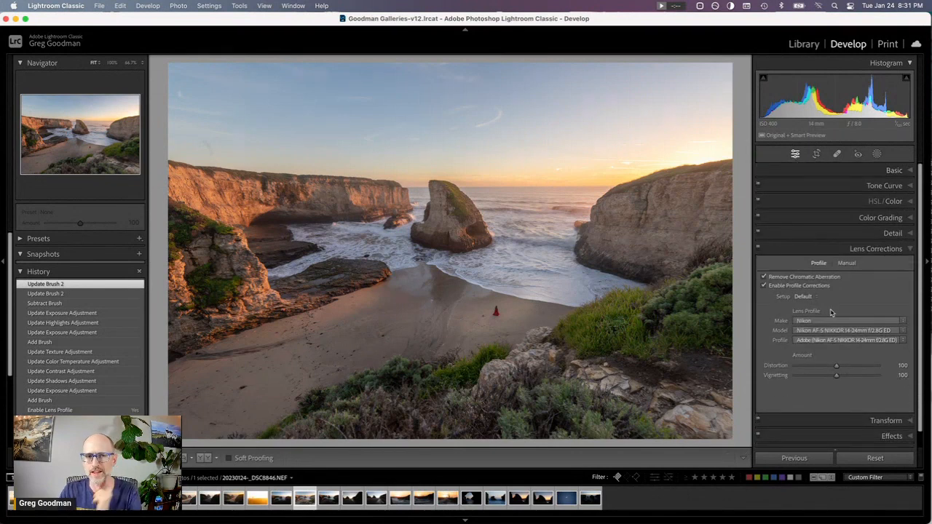
{"action": "scroll", "coordinate": [830, 312], "scroll_direction": "down", "scroll_amount": 1}
{"action": "left_click", "coordinate": [900, 425]}
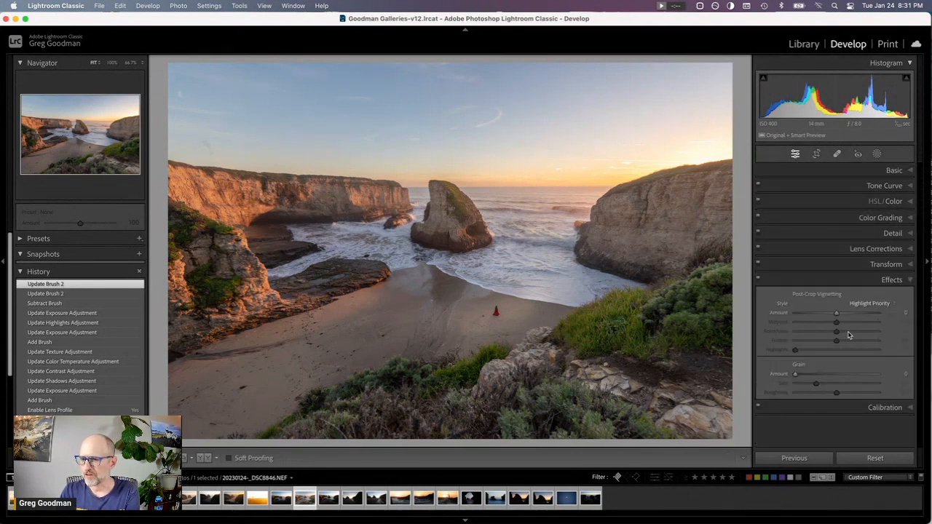
{"action": "left_click_drag", "start_coordinate": [836, 315], "coordinate": [797, 318]}
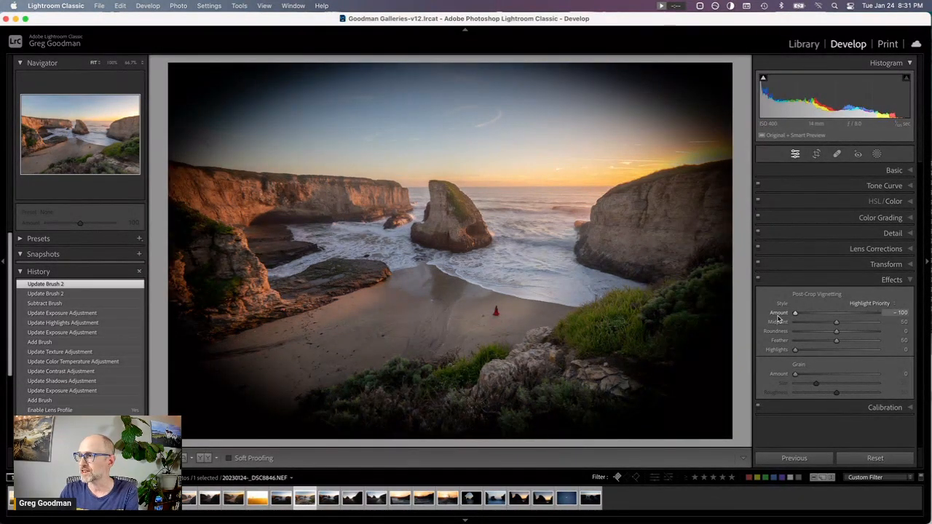
{"action": "left_click_drag", "start_coordinate": [796, 313], "coordinate": [877, 313]}
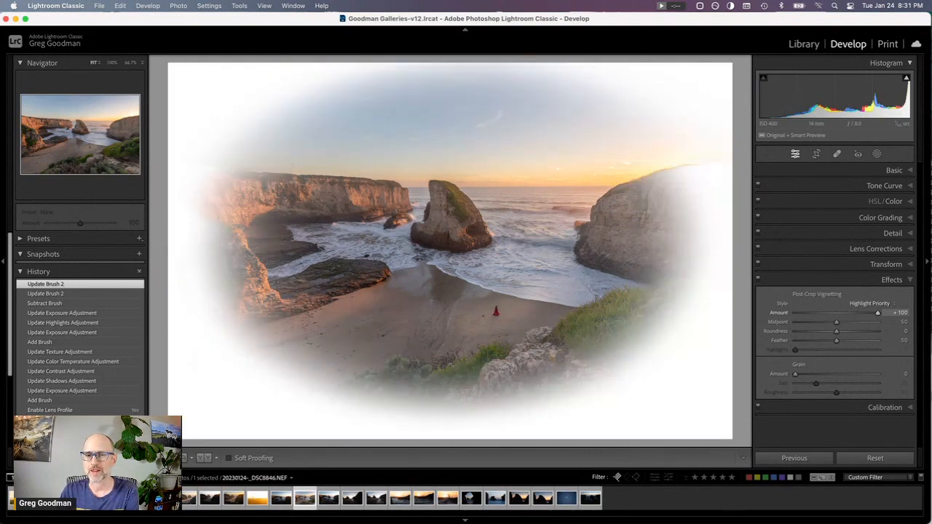
{"action": "left_click_drag", "start_coordinate": [838, 323], "coordinate": [833, 321]}
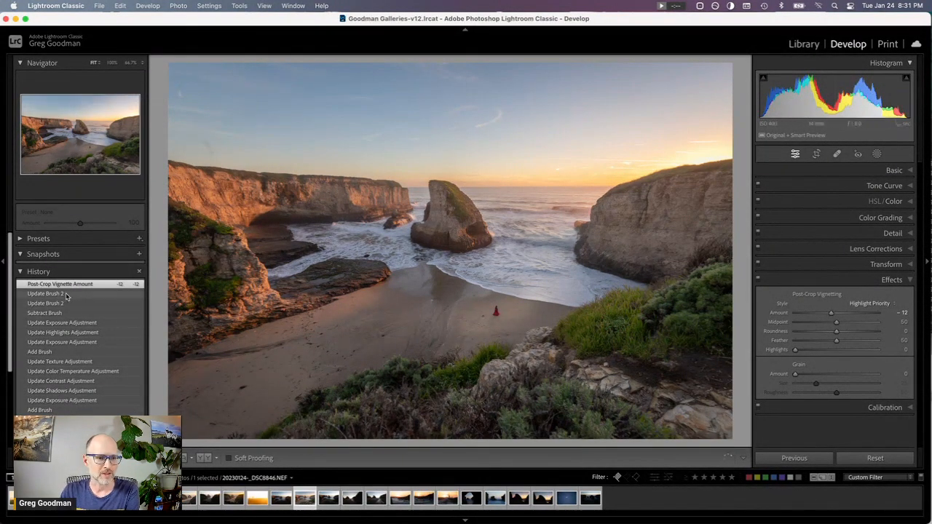
{"action": "left_click", "coordinate": [66, 294]}
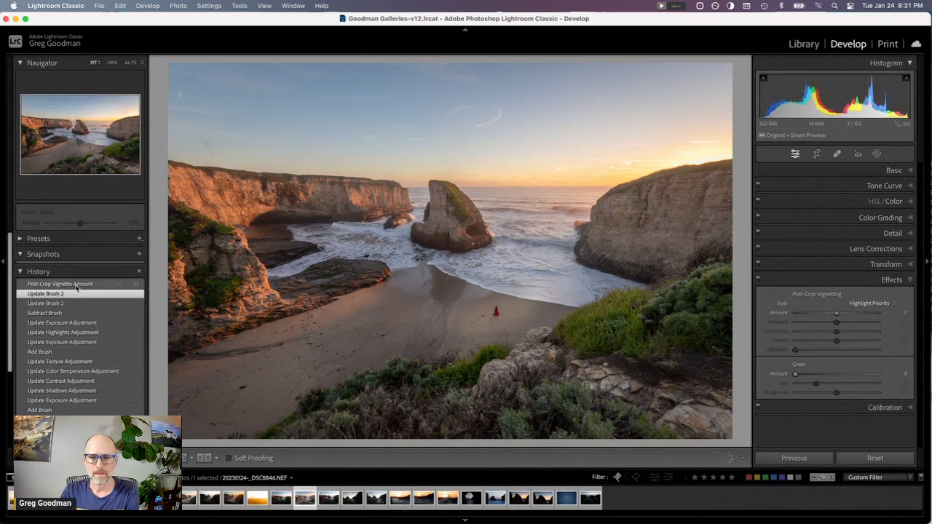
{"action": "left_click", "coordinate": [75, 286]}
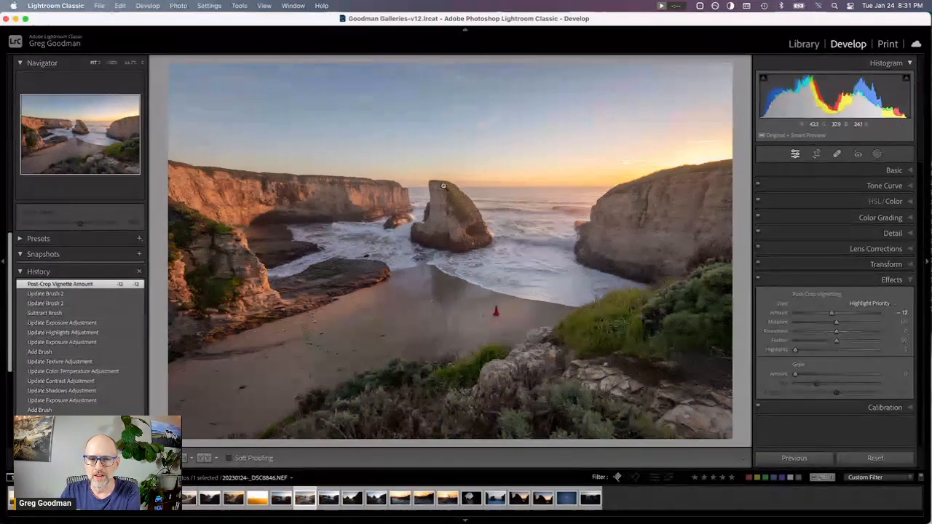
Step: Add an Objects mask that selects the large rock standing in the water at the centre of the cove
{"action": "left_click", "coordinate": [876, 154]}
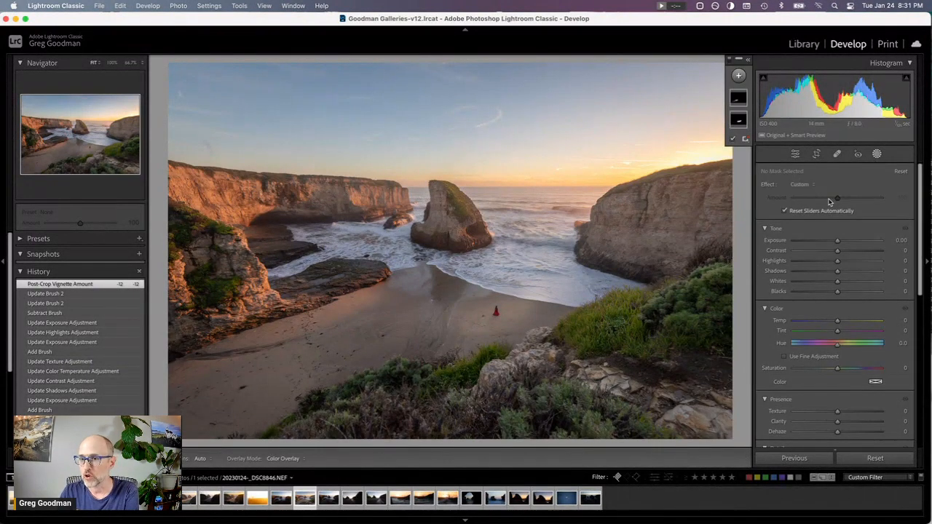
{"action": "left_click", "coordinate": [738, 77]}
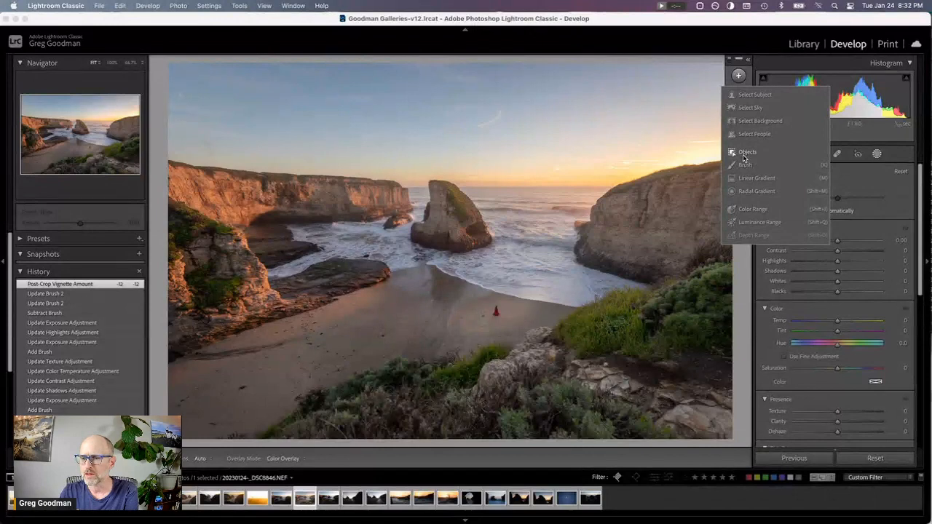
{"action": "left_click", "coordinate": [746, 152]}
{"action": "left_click", "coordinate": [444, 218]}
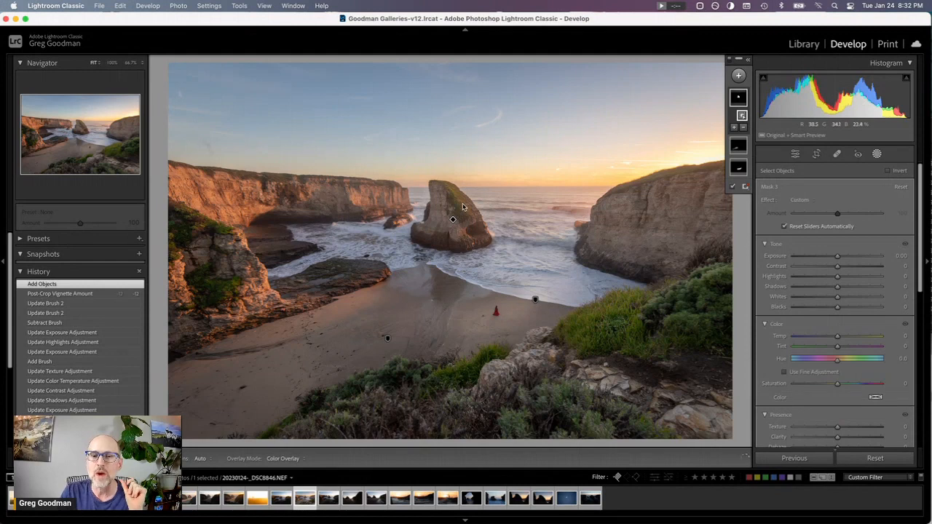
{"action": "left_click", "coordinate": [428, 207]}
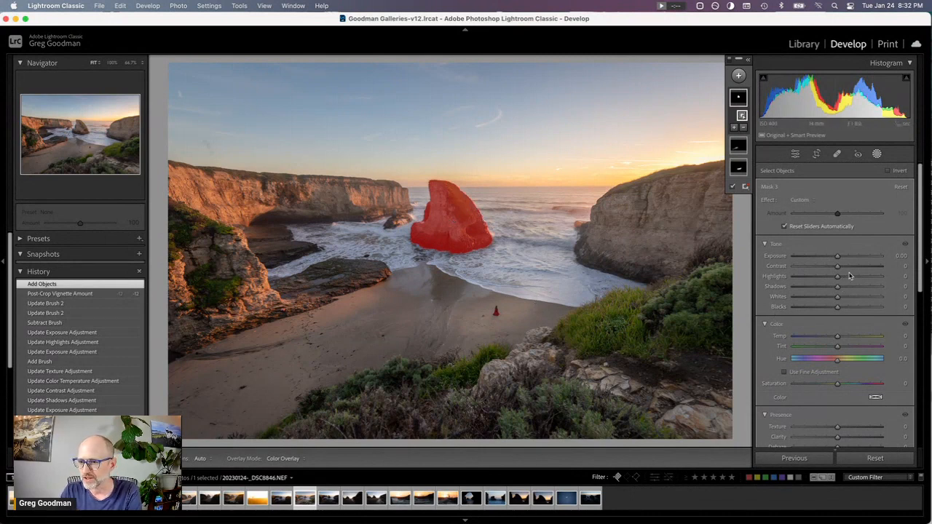
Step: Set the rock mask's Exposure to 0.38, Contrast to -34, Blacks to -15 and Texture to 38
{"action": "left_click_drag", "start_coordinate": [839, 259], "coordinate": [824, 270]}
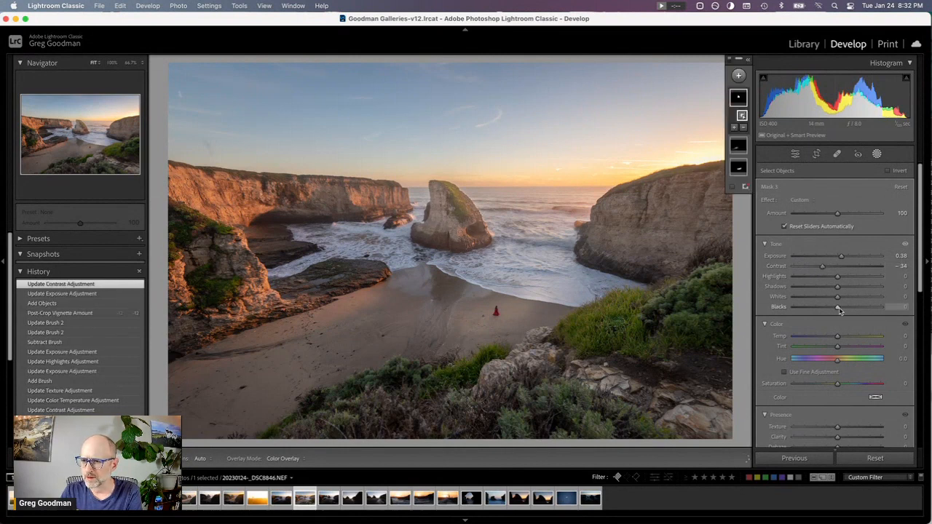
{"action": "left_click_drag", "start_coordinate": [838, 307], "coordinate": [832, 310]}
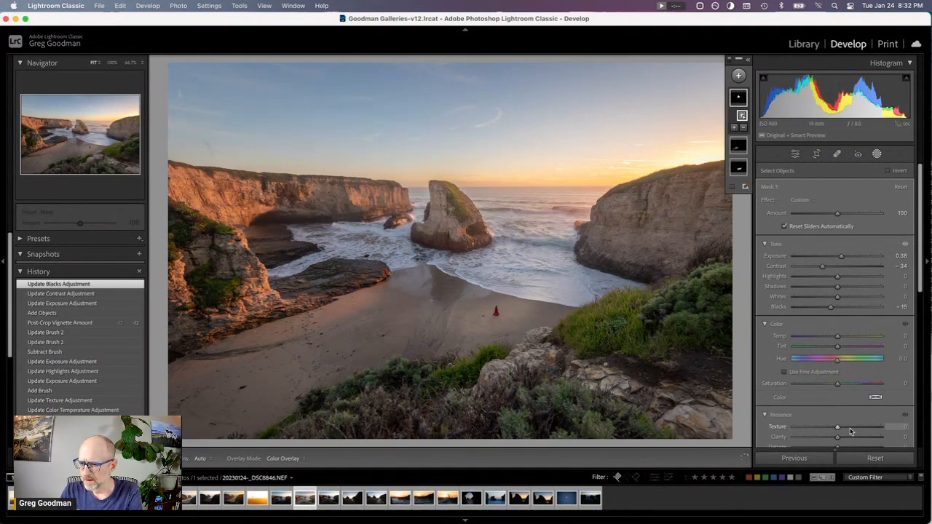
{"action": "left_click_drag", "start_coordinate": [850, 432], "coordinate": [852, 431]}
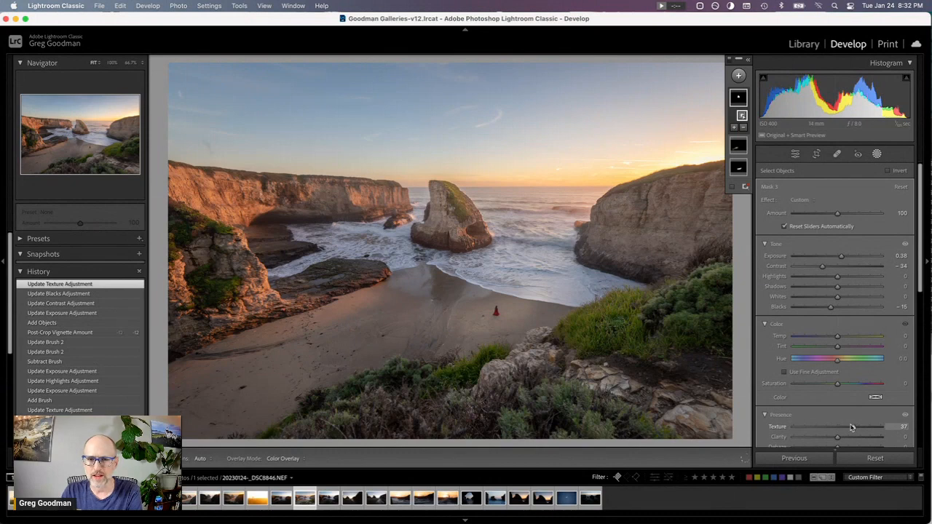
{"action": "left_click", "coordinate": [838, 430]}
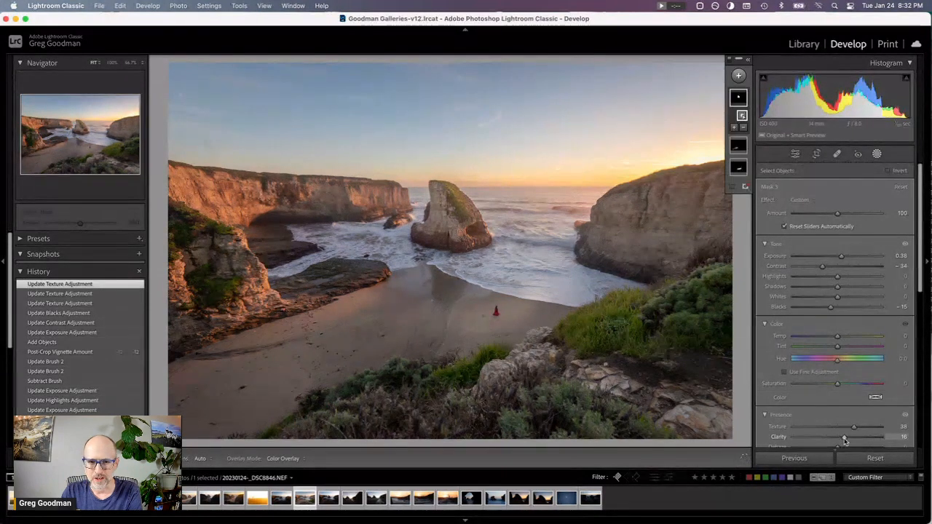
Step: Set the rock mask's Clarity to 16 and Temp to 13, and compare with the history state before that mask, returning to the latest
{"action": "left_click", "coordinate": [844, 437]}
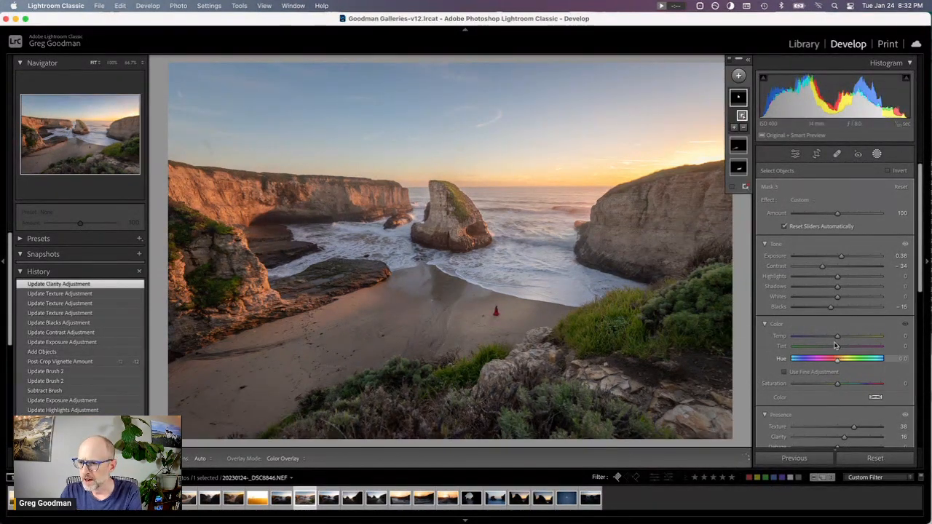
{"action": "left_click_drag", "start_coordinate": [837, 337], "coordinate": [843, 340]}
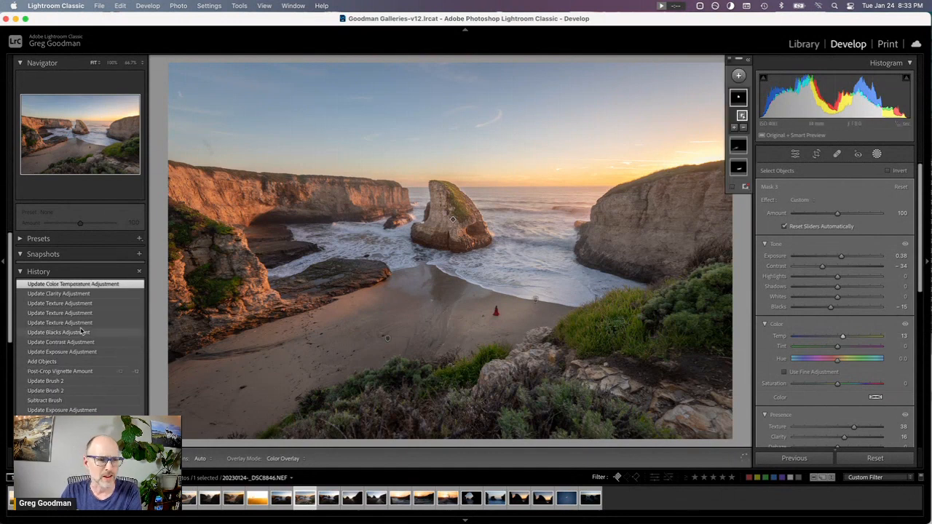
{"action": "left_click", "coordinate": [65, 372]}
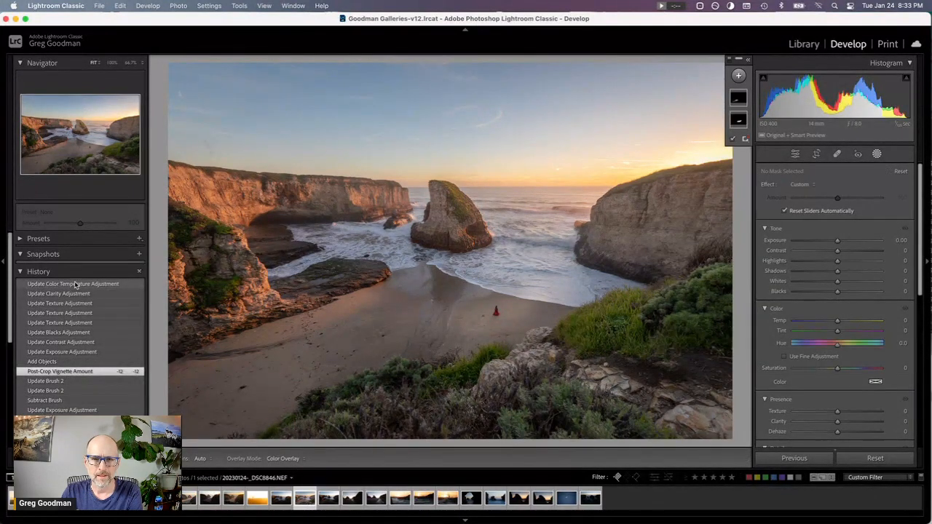
{"action": "left_click", "coordinate": [75, 283]}
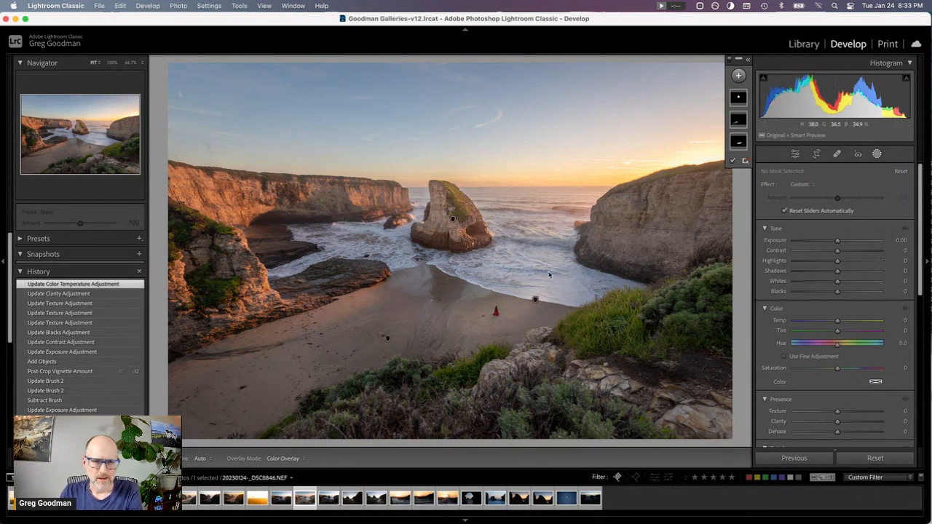
Step: Heal two spots in the left part of the sky, finishing with the healing brush at size 65, and leave the healing tool
{"action": "left_click", "coordinate": [836, 154]}
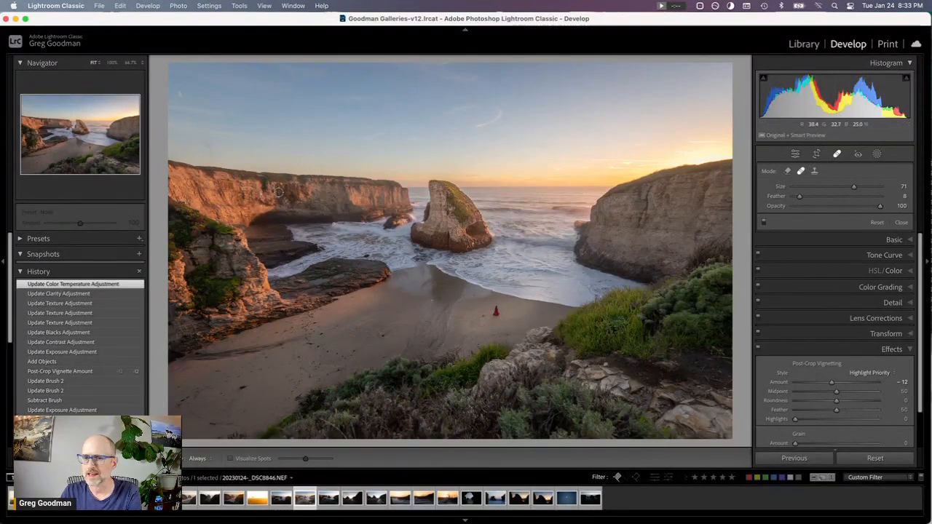
{"action": "left_click", "coordinate": [209, 151]}
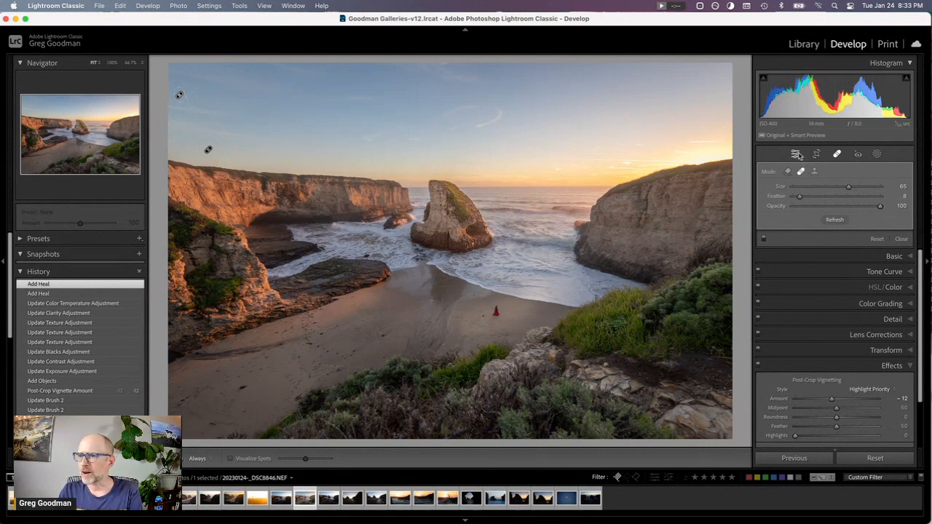
{"action": "left_click", "coordinate": [796, 153]}
Step: Compare the finished edit with the photo's unedited starting state in the history, and return to the latest Add Heal state
{"action": "scroll", "coordinate": [77, 370], "scroll_direction": "down", "scroll_amount": 1}
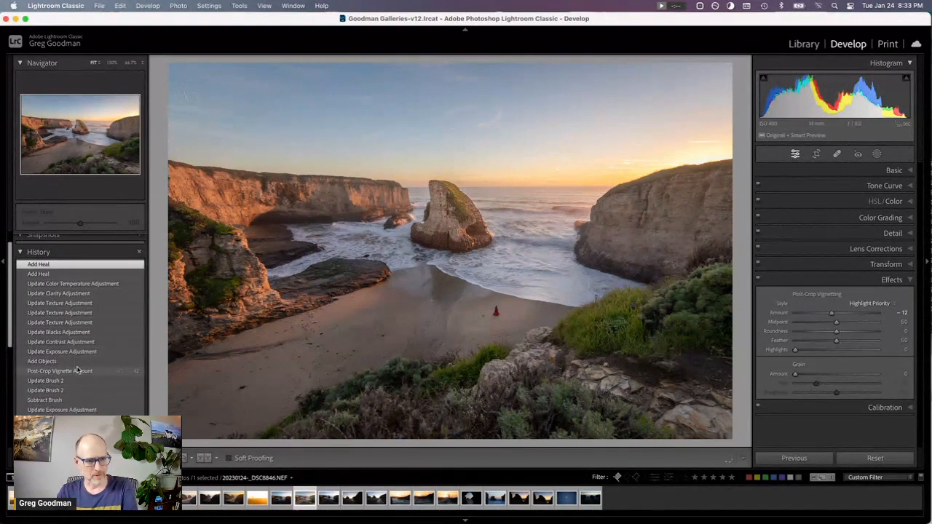
{"action": "scroll", "coordinate": [78, 370], "scroll_direction": "down", "scroll_amount": 1}
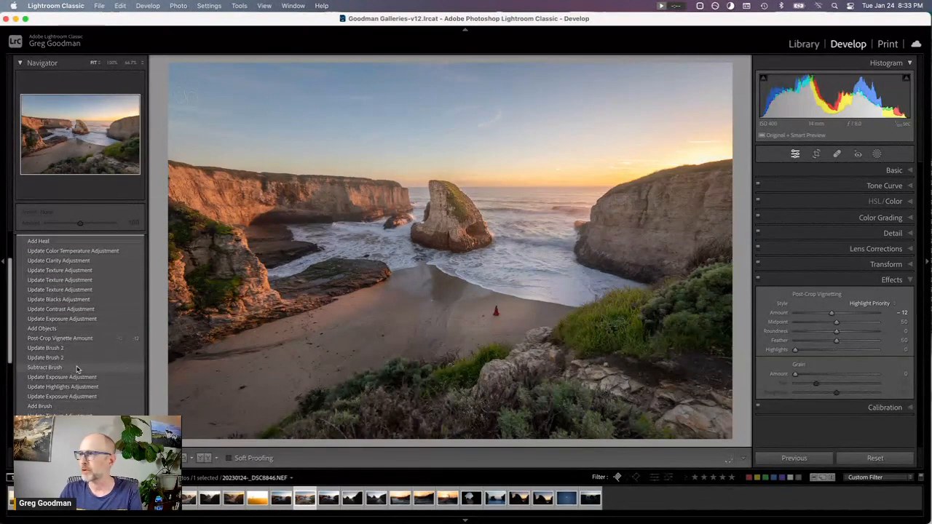
{"action": "scroll", "coordinate": [78, 363], "scroll_direction": "down", "scroll_amount": 5}
{"action": "left_click", "coordinate": [85, 336]}
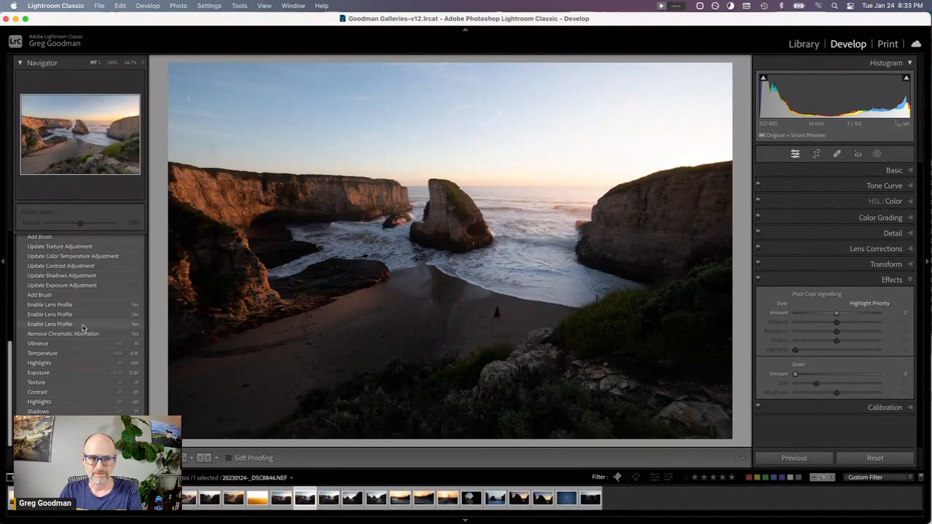
{"action": "scroll", "coordinate": [89, 320], "scroll_direction": "up", "scroll_amount": 2}
{"action": "scroll", "coordinate": [88, 328], "scroll_direction": "up", "scroll_amount": 6}
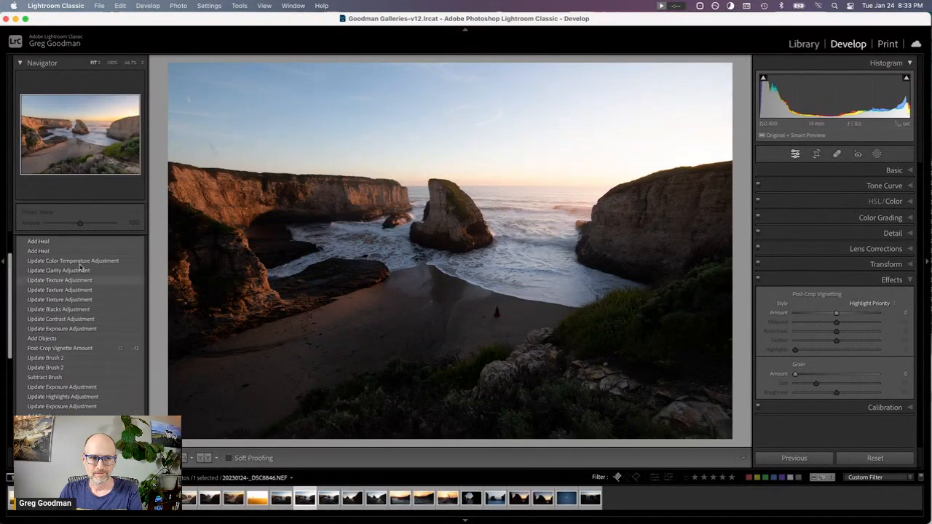
{"action": "scroll", "coordinate": [93, 371], "scroll_direction": "down", "scroll_amount": 3}
{"action": "scroll", "coordinate": [73, 320], "scroll_direction": "up", "scroll_amount": 3}
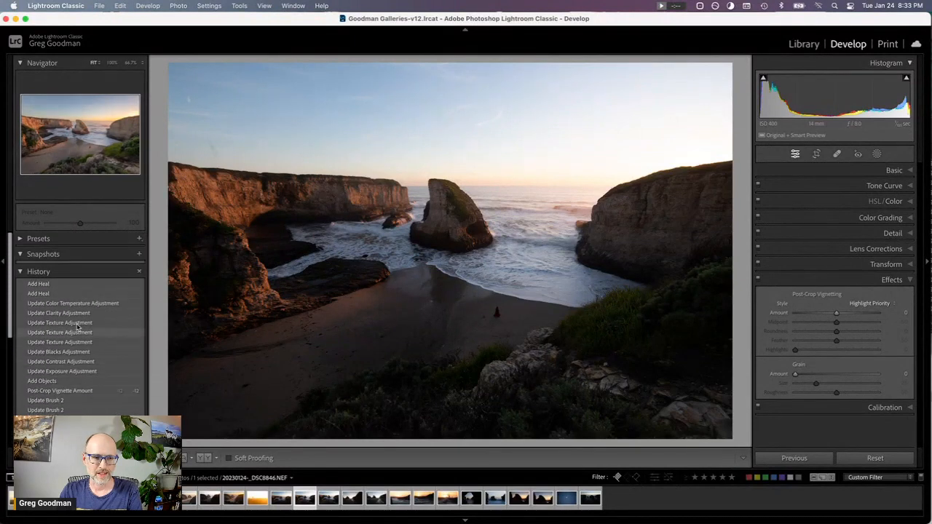
{"action": "left_click", "coordinate": [62, 288]}
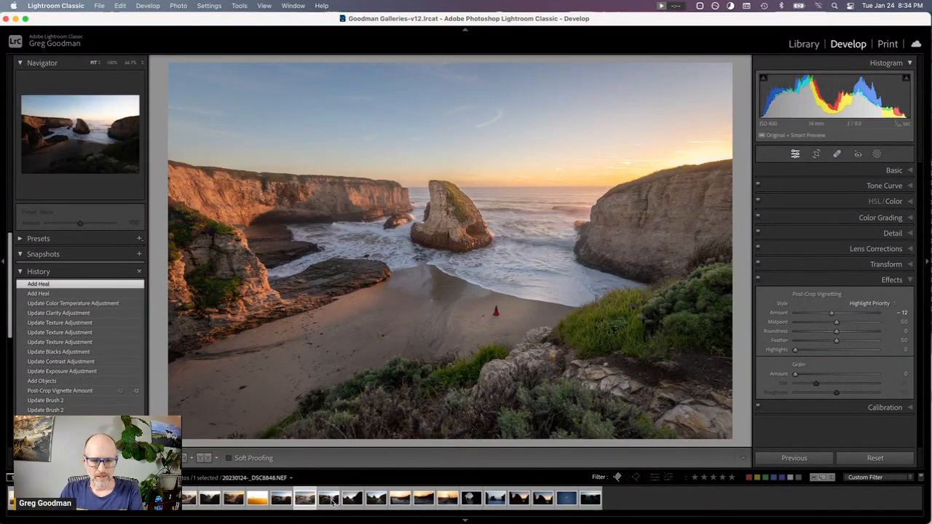
Step: Look through the three sunset photos of breaking waves, and return to the first of them
{"action": "left_click", "coordinate": [401, 500]}
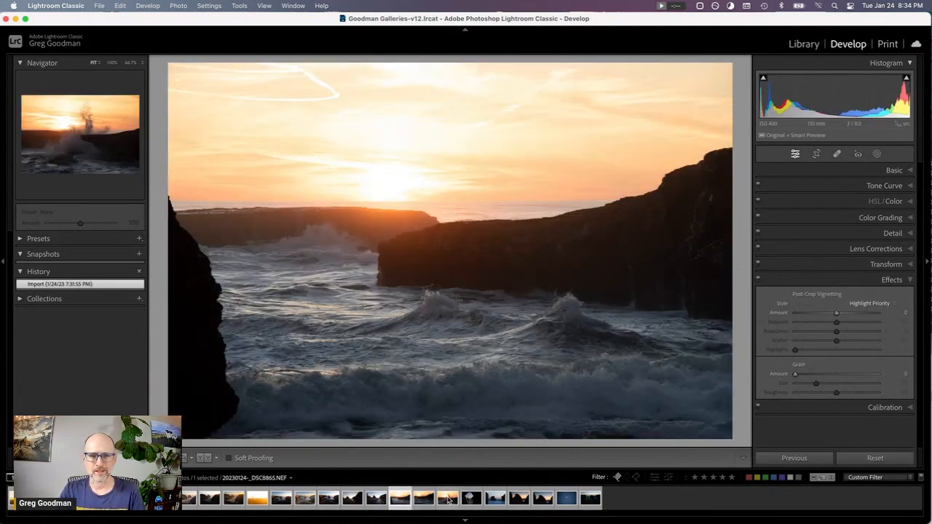
{"action": "key", "text": "Right"}
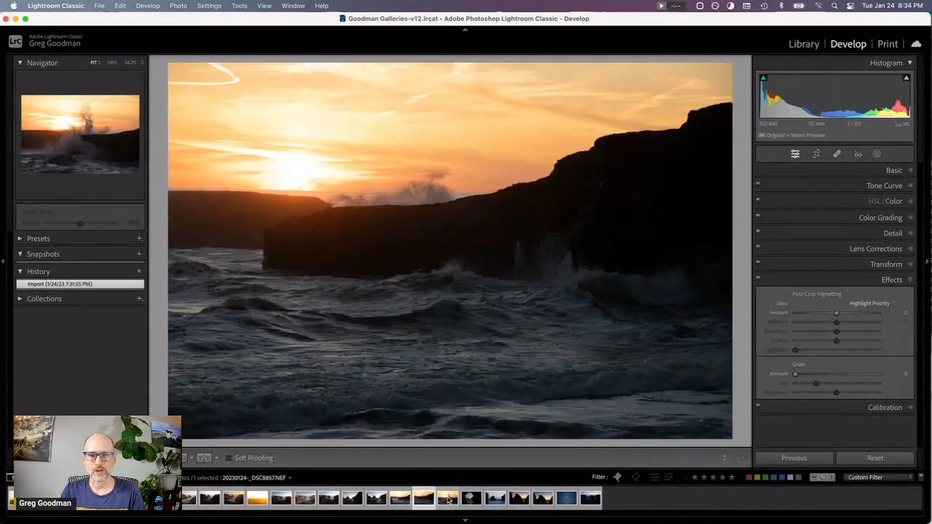
{"action": "left_click", "coordinate": [447, 499]}
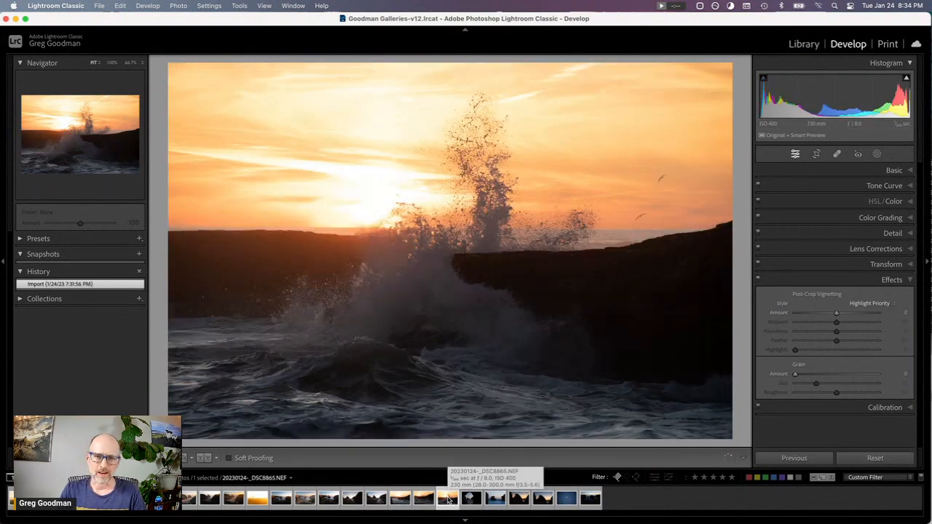
{"action": "key", "text": "Left"}
{"action": "key", "text": "Left"}
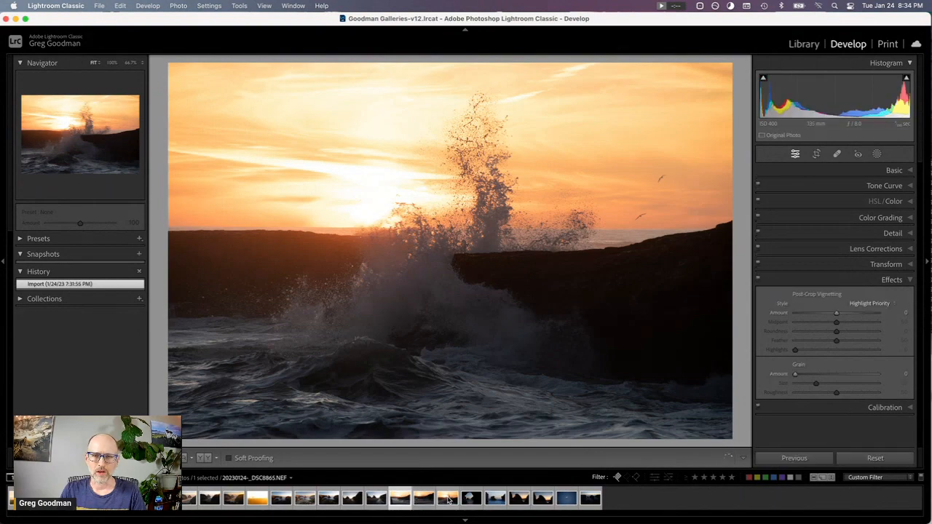
Step: On the third sunset wave photo, set Shadows to +75 and Highlights to −53, and compare with the Import state, returning to the latest
{"action": "key", "text": "Right"}
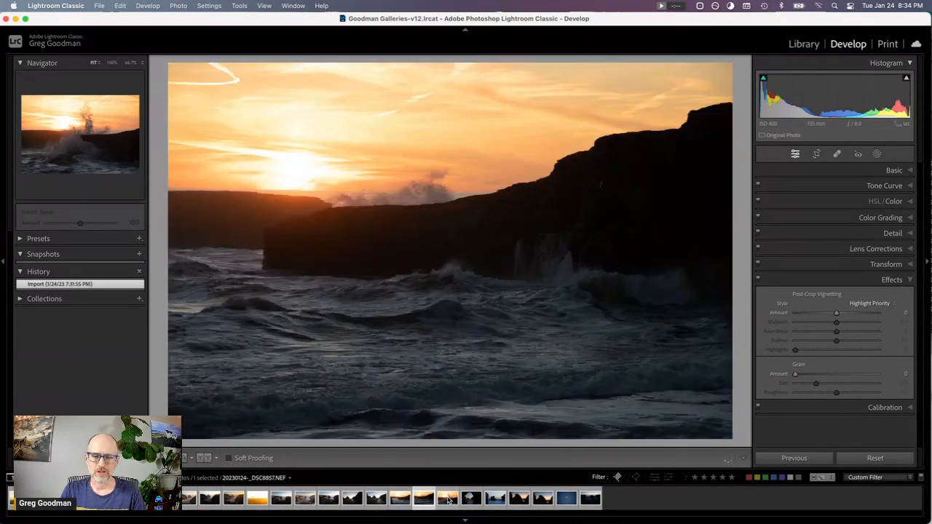
{"action": "key", "text": "Right"}
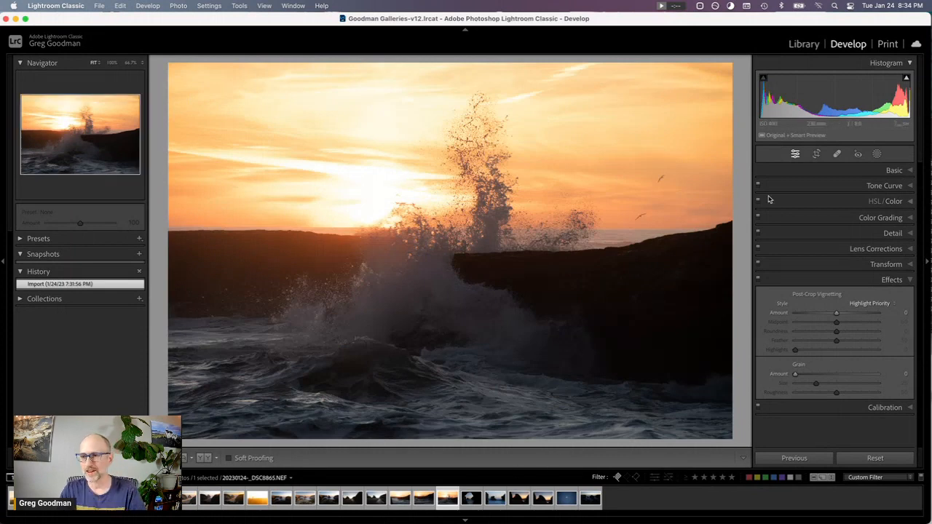
{"action": "left_click", "coordinate": [906, 171]}
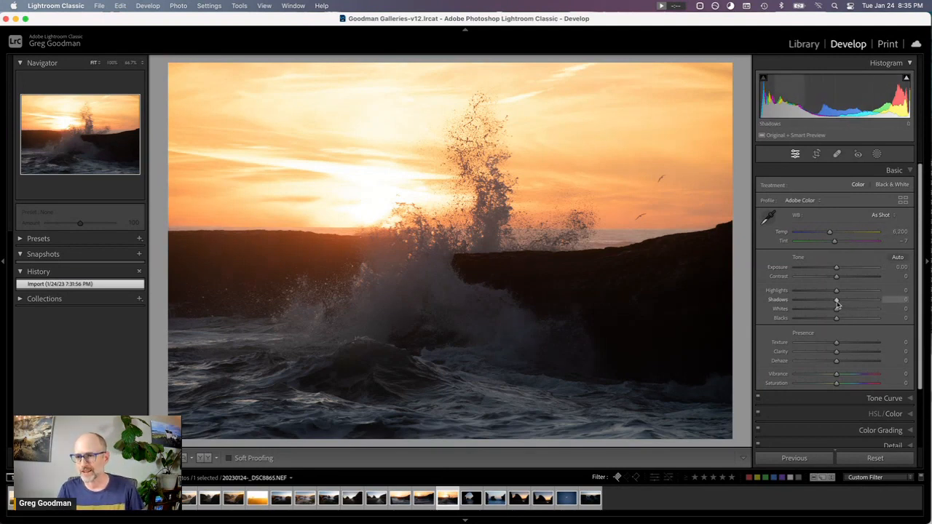
{"action": "left_click_drag", "start_coordinate": [836, 299], "coordinate": [909, 304]}
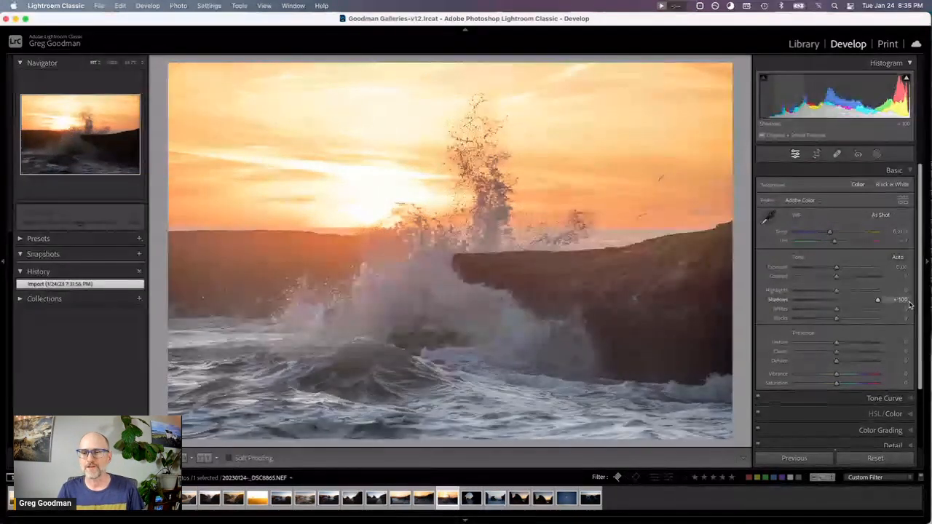
{"action": "left_click_drag", "start_coordinate": [908, 304], "coordinate": [866, 301]}
{"action": "left_click_drag", "start_coordinate": [816, 294], "coordinate": [814, 292]}
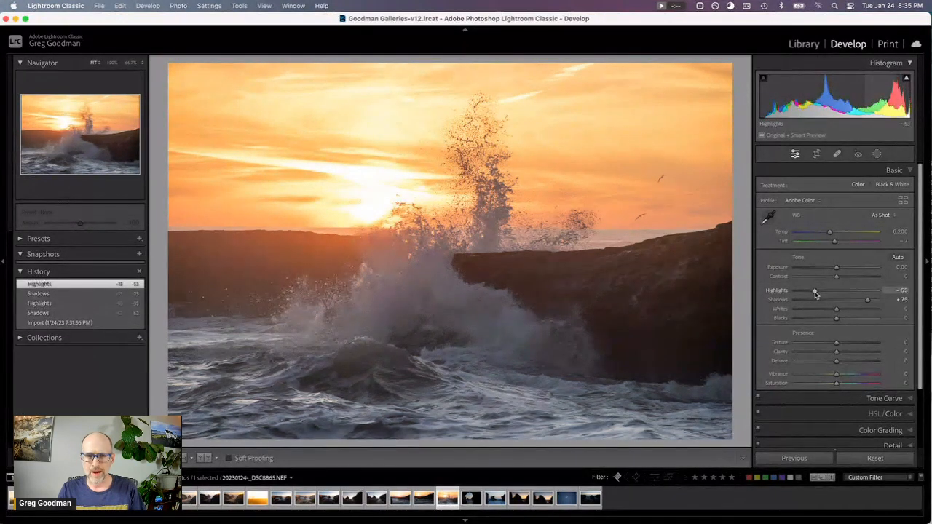
{"action": "left_click", "coordinate": [78, 322]}
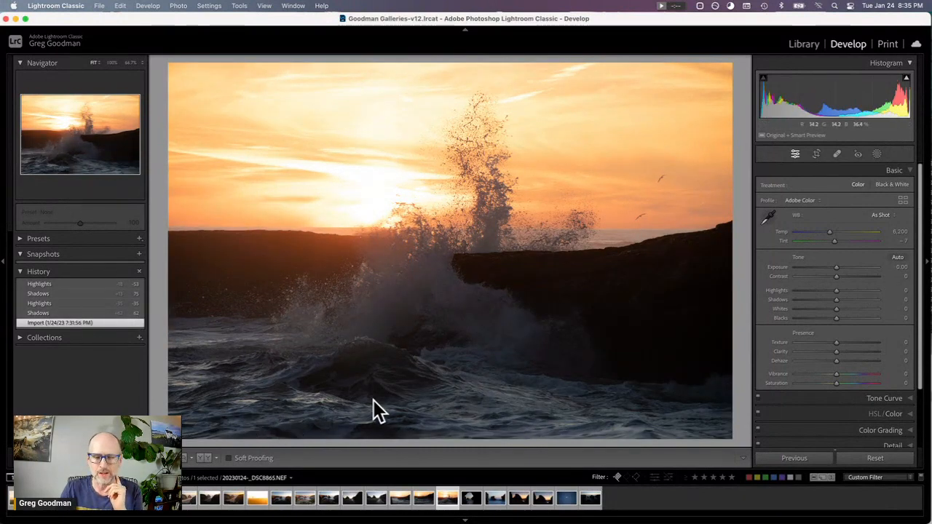
{"action": "left_click", "coordinate": [42, 285]}
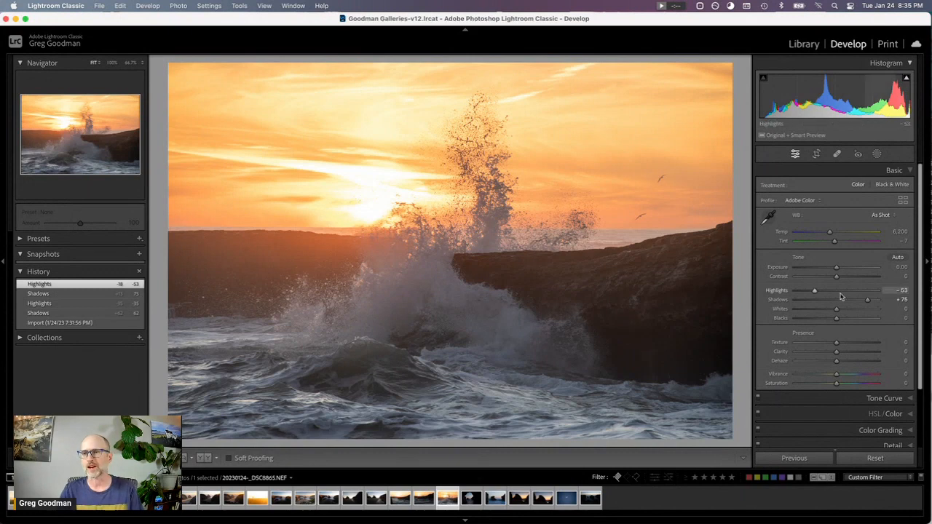
{"action": "left_click", "coordinate": [877, 155]}
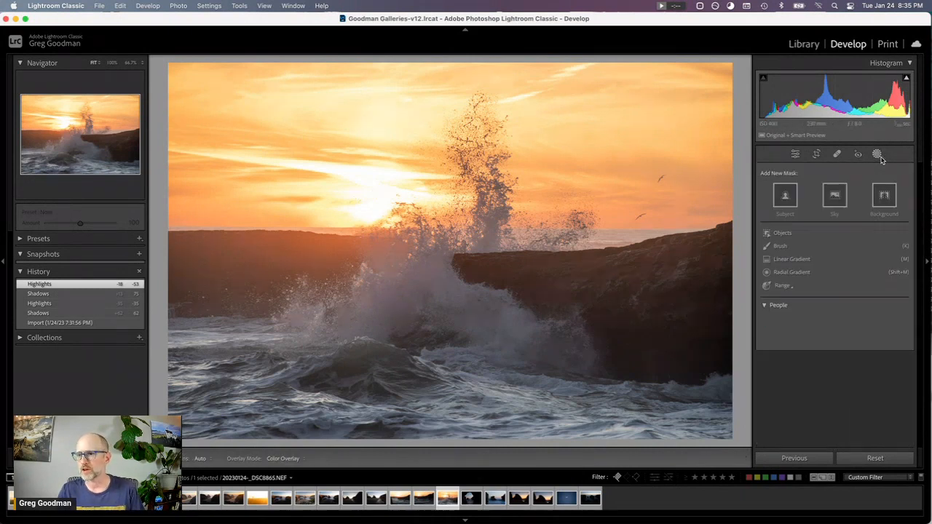
{"action": "left_click", "coordinate": [779, 246]}
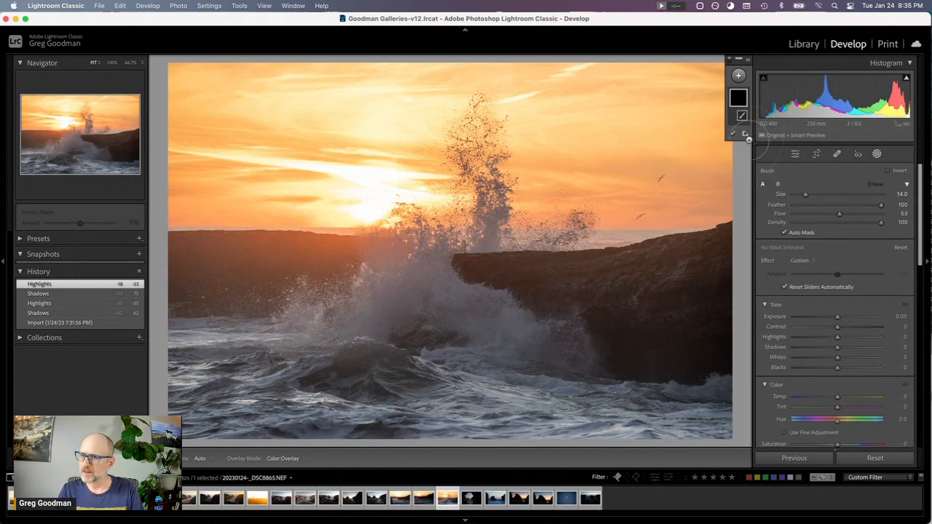
{"action": "left_click", "coordinate": [878, 154]}
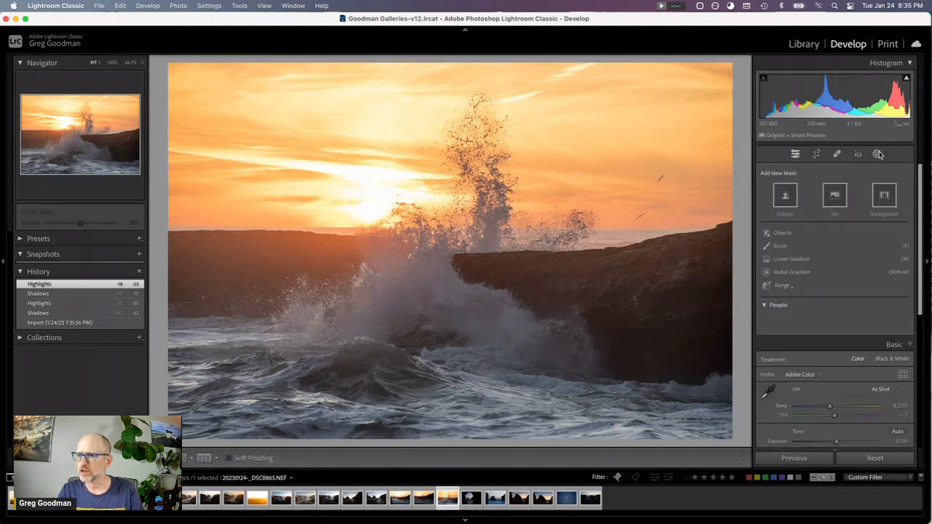
{"action": "left_click", "coordinate": [878, 153]}
Step: Add a linear gradient mask over the sea and rocks, fading in from the ledge's top, tilted slightly along the ledge and shifted slightly down
{"action": "left_click", "coordinate": [877, 155]}
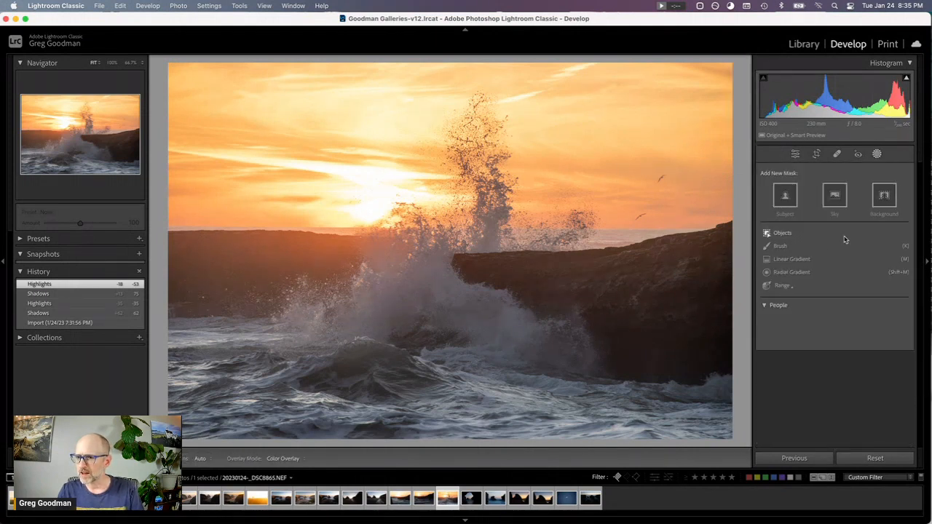
{"action": "left_click", "coordinate": [819, 258]}
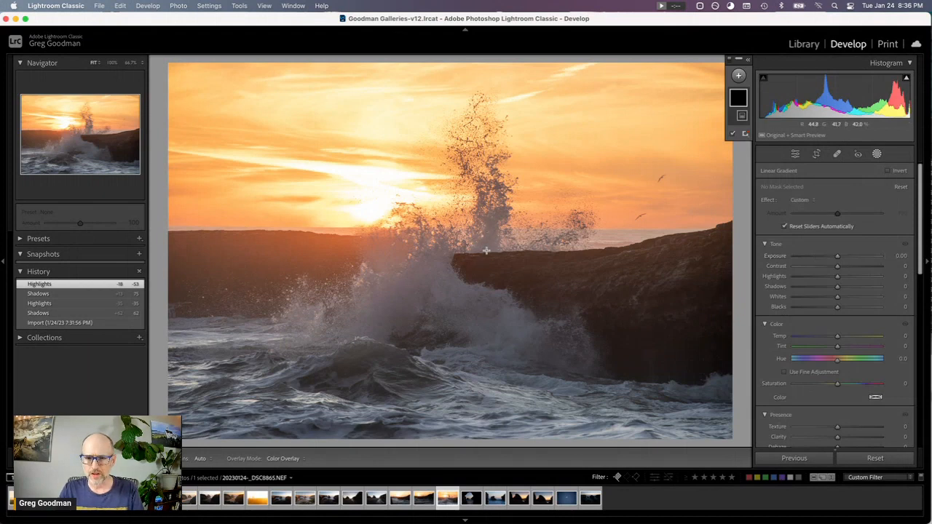
{"action": "left_click_drag", "start_coordinate": [484, 253], "coordinate": [514, 414]}
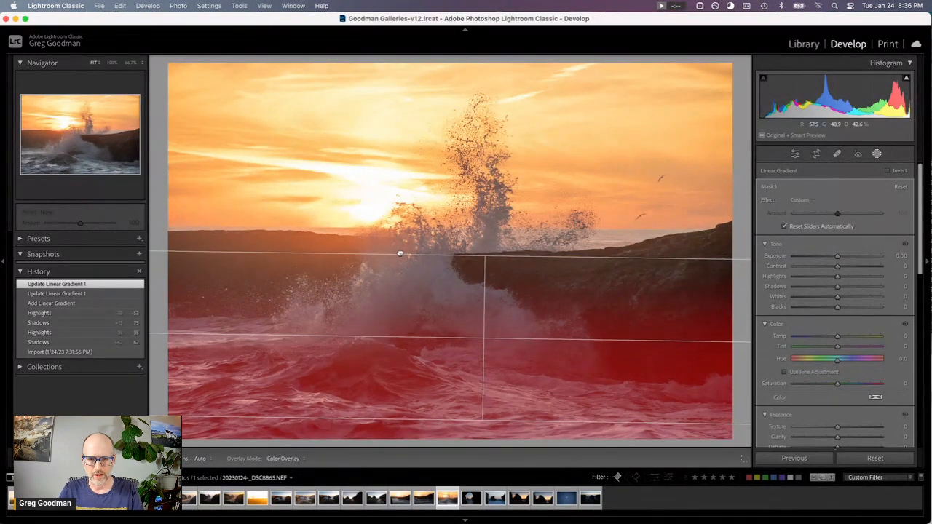
{"action": "left_click", "coordinate": [391, 258]}
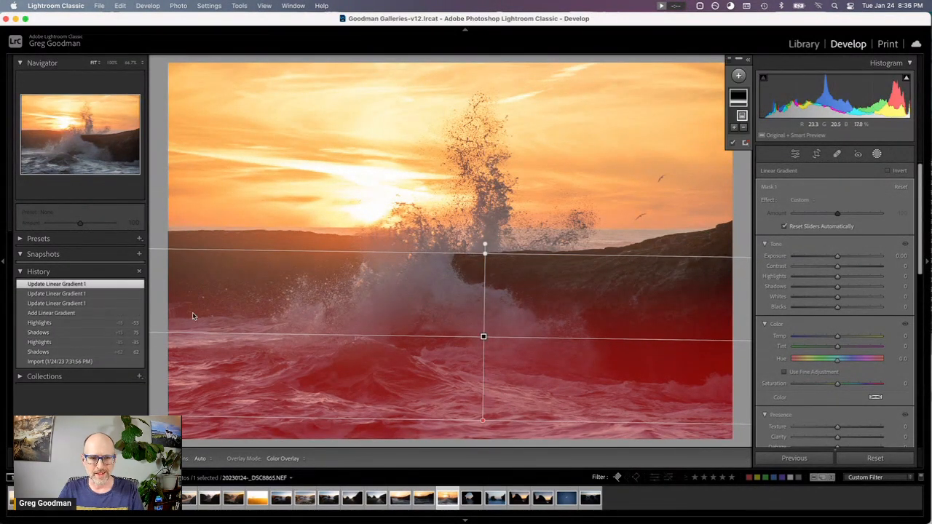
{"action": "left_click_drag", "start_coordinate": [483, 337], "coordinate": [485, 343]}
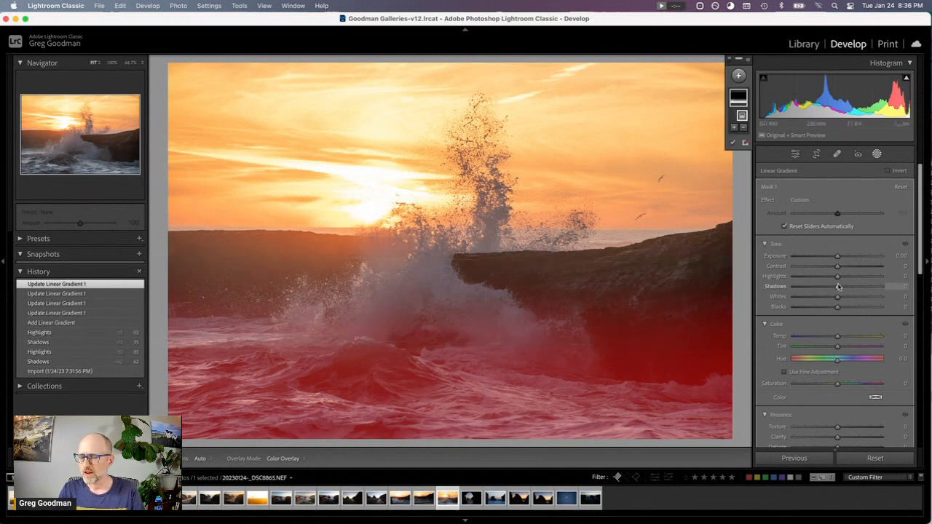
Step: Set the gradient mask's Exposure to −0.72, and lower its upper boundary to below the rock ledge's top edge
{"action": "left_click_drag", "start_coordinate": [841, 260], "coordinate": [833, 262]}
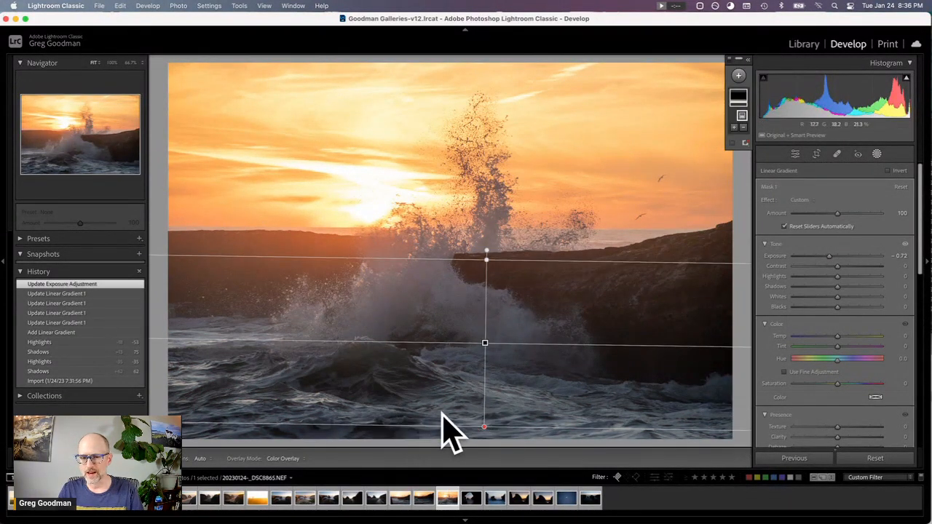
{"action": "left_click_drag", "start_coordinate": [487, 429], "coordinate": [537, 432]}
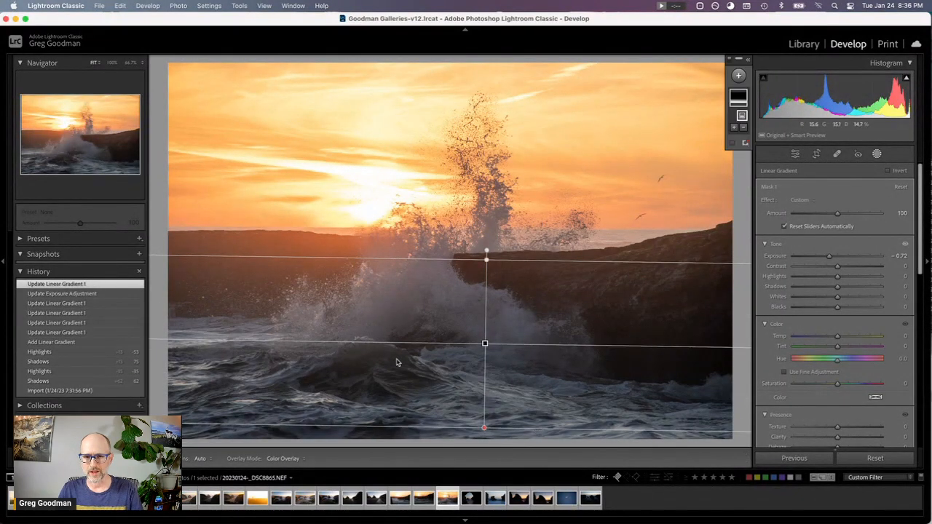
{"action": "left_click_drag", "start_coordinate": [487, 260], "coordinate": [484, 282]}
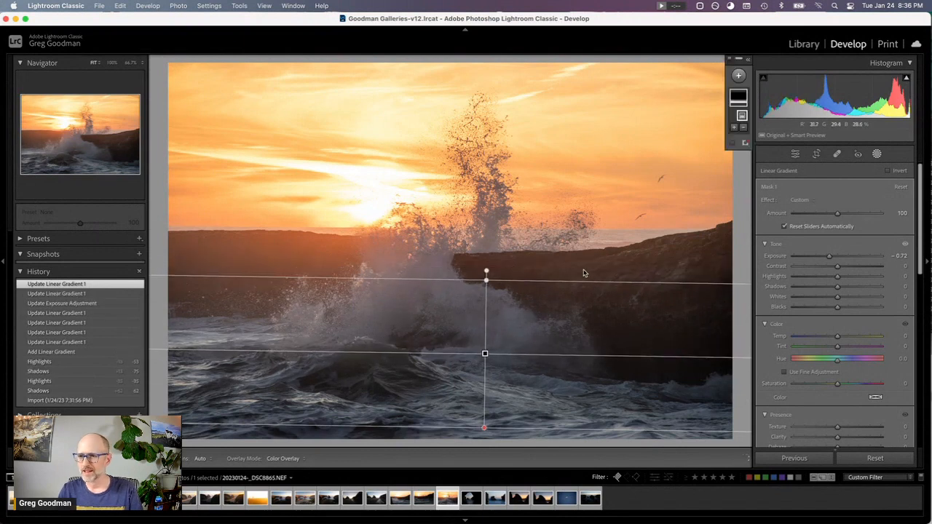
Step: Set the gradient mask's Contrast to 32, Blacks to −7 and Texture to −100, lower its Highlights slightly, and leave masking
{"action": "mouse_move", "coordinate": [840, 271]}
{"action": "left_mouse_down"}
{"action": "mouse_move", "coordinate": [827, 265]}
{"action": "mouse_move", "coordinate": [852, 266]}
{"action": "left_mouse_up"}
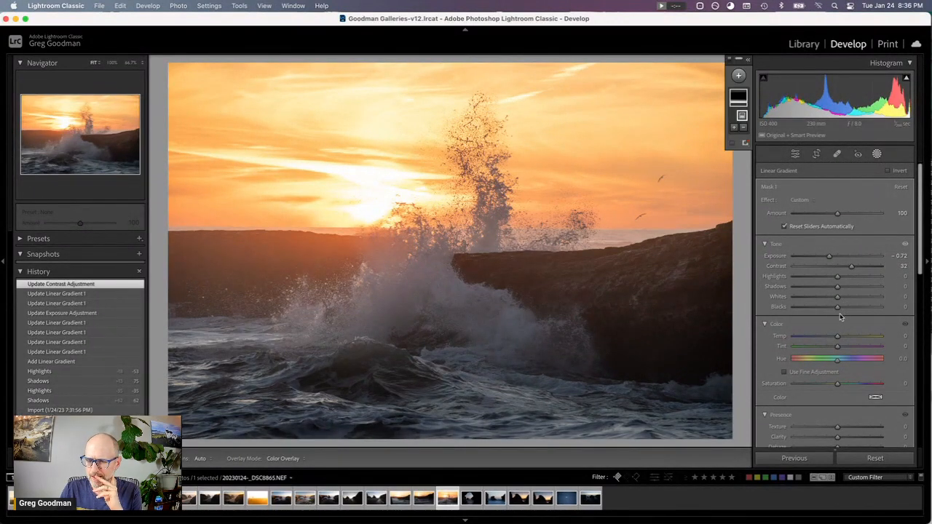
{"action": "left_click_drag", "start_coordinate": [838, 307], "coordinate": [835, 311]}
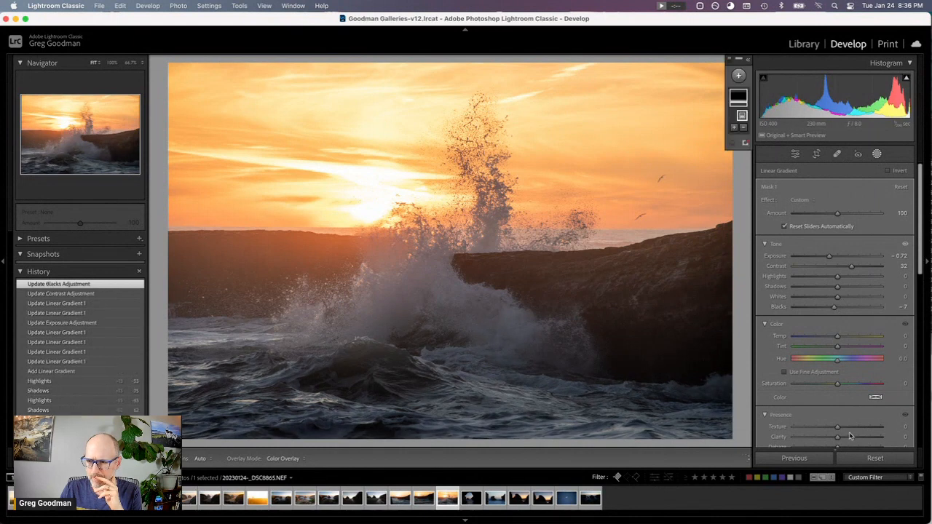
{"action": "left_click_drag", "start_coordinate": [837, 427], "coordinate": [724, 427]}
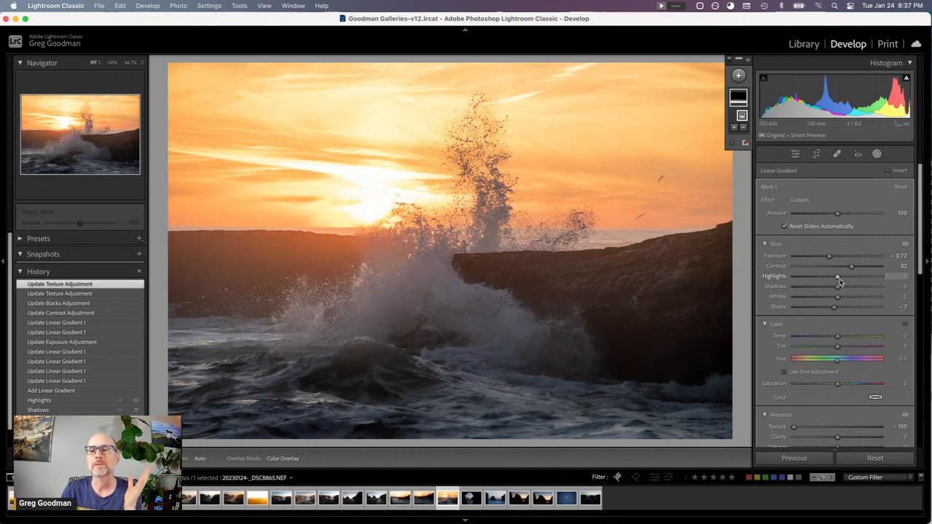
{"action": "left_click_drag", "start_coordinate": [834, 279], "coordinate": [825, 281]}
{"action": "left_click", "coordinate": [796, 153]}
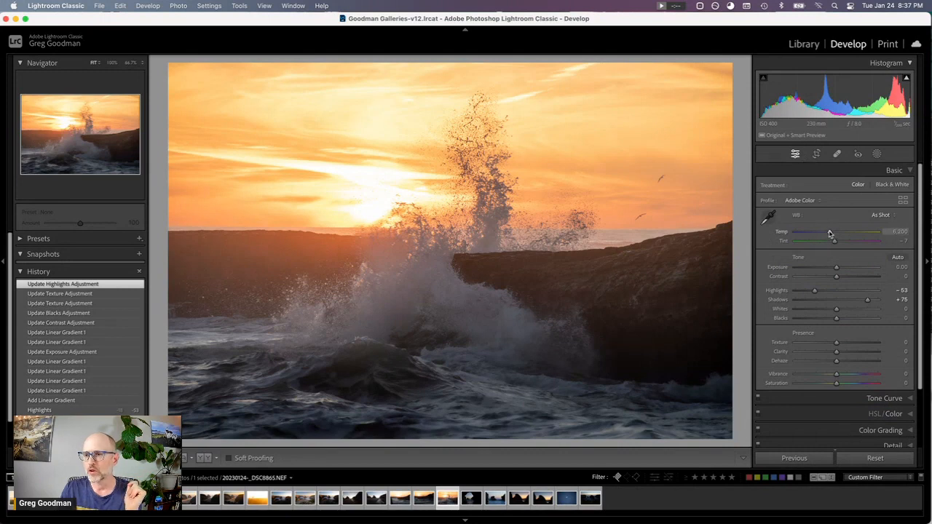
Step: Try a white balance Temp of 50,000 on the whole photo, and undo it
{"action": "left_click_drag", "start_coordinate": [830, 233], "coordinate": [883, 235]}
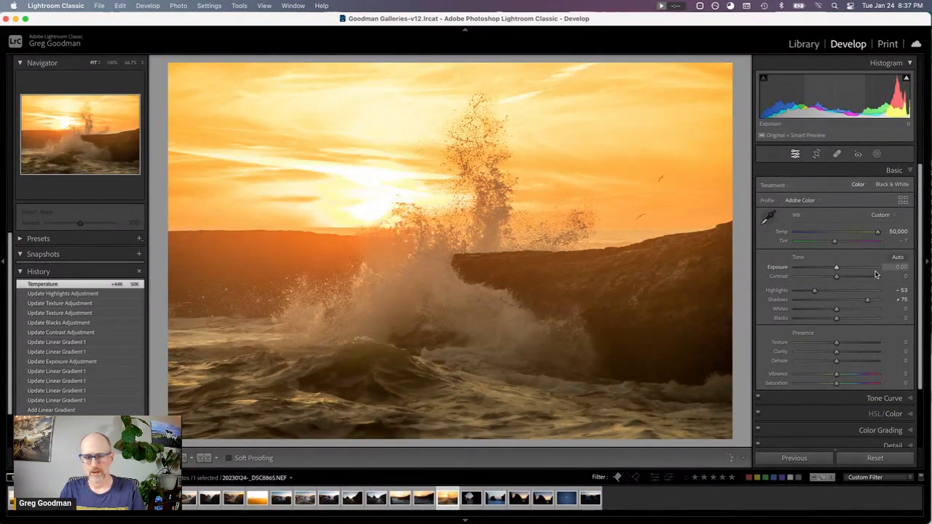
{"action": "key", "text": "super+z"}
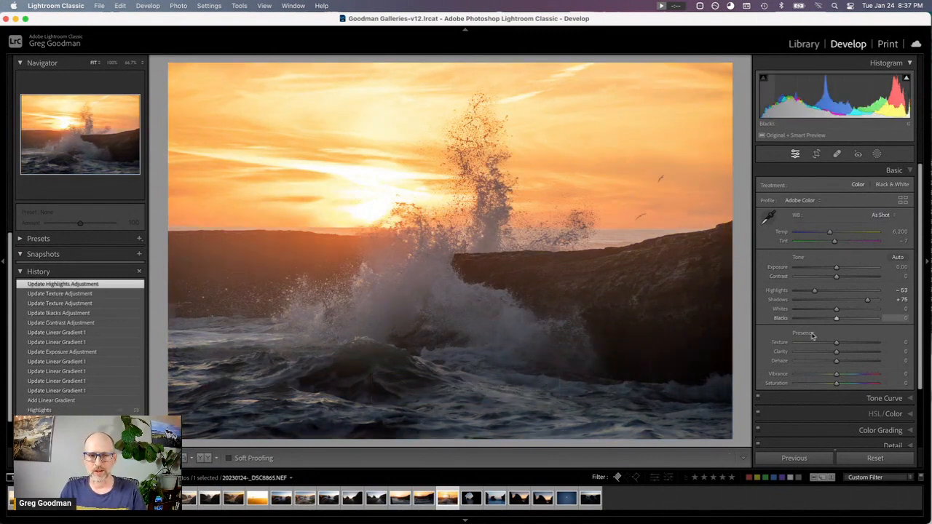
Step: Set the whole photo's Saturation to +3, Highlights to −66 and Texture to +33, trying an extreme Saturation on the way
{"action": "left_click_drag", "start_coordinate": [836, 383], "coordinate": [928, 390]}
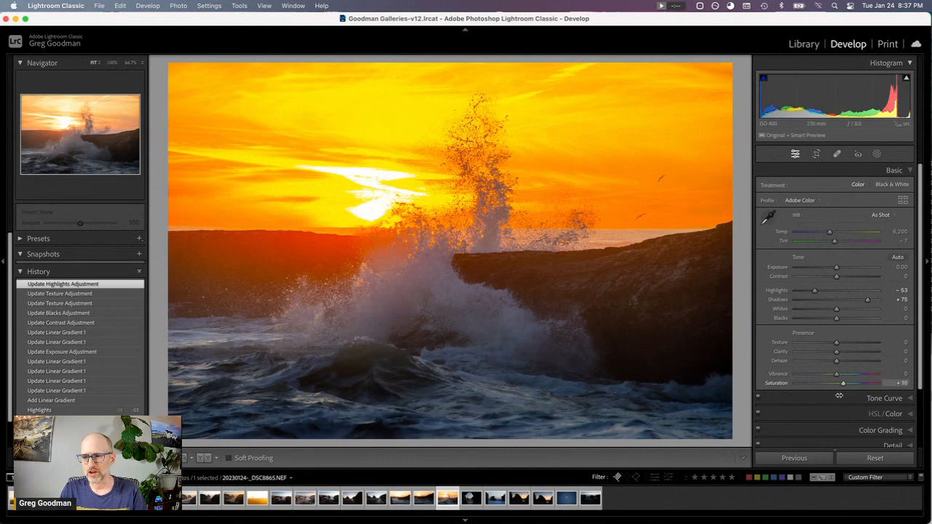
{"action": "left_click_drag", "start_coordinate": [839, 395], "coordinate": [839, 394]}
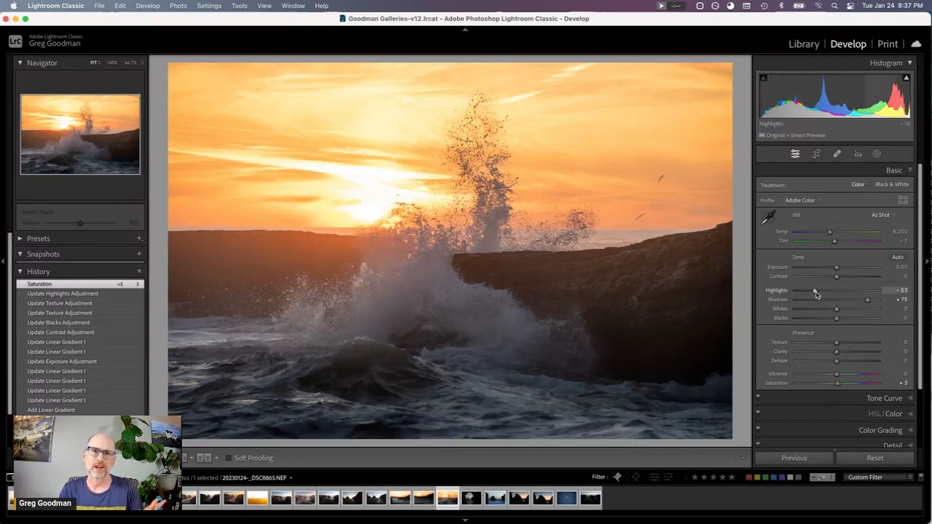
{"action": "mouse_move", "coordinate": [816, 292]}
{"action": "left_mouse_down"}
{"action": "mouse_move", "coordinate": [801, 292]}
{"action": "mouse_move", "coordinate": [813, 294]}
{"action": "left_mouse_up"}
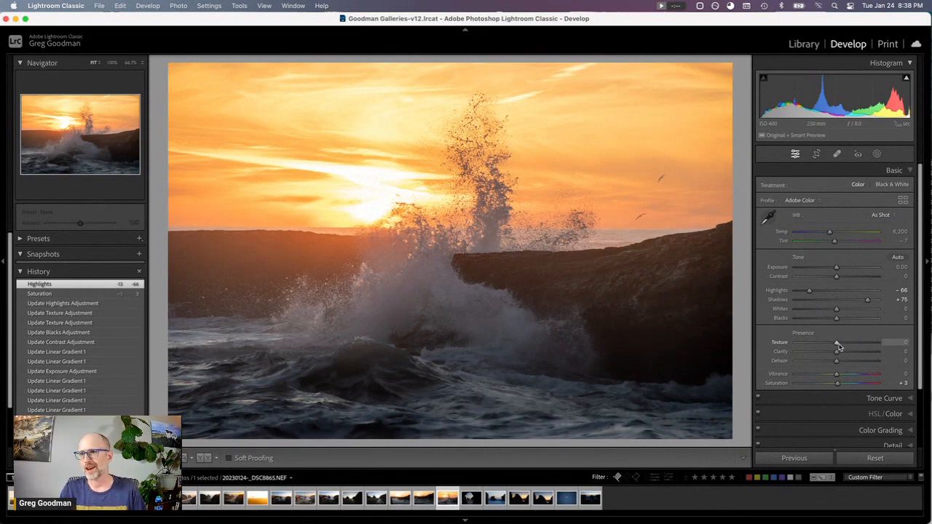
{"action": "left_click_drag", "start_coordinate": [837, 343], "coordinate": [851, 343]}
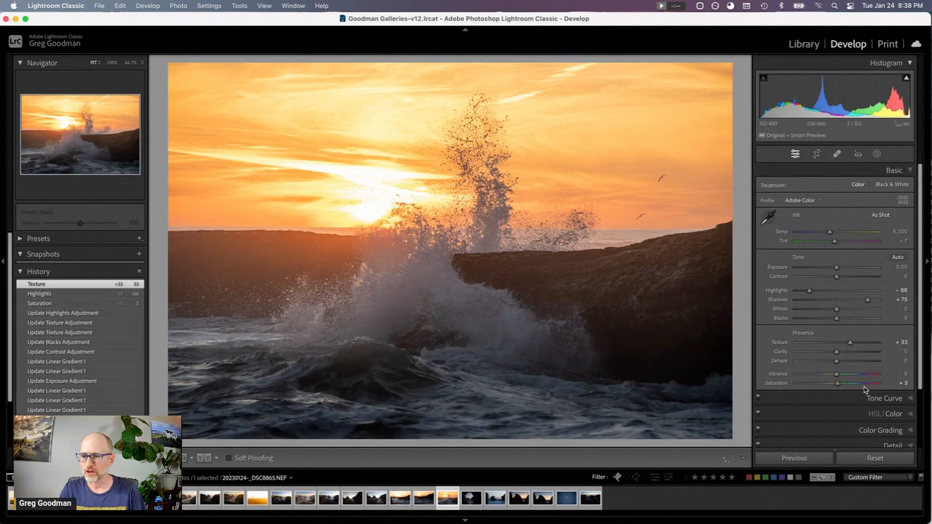
Step: Darken the photo's edges with a post-crop vignette Amount of −20
{"action": "scroll", "coordinate": [861, 390], "scroll_direction": "down", "scroll_amount": 5}
{"action": "left_click", "coordinate": [889, 434]}
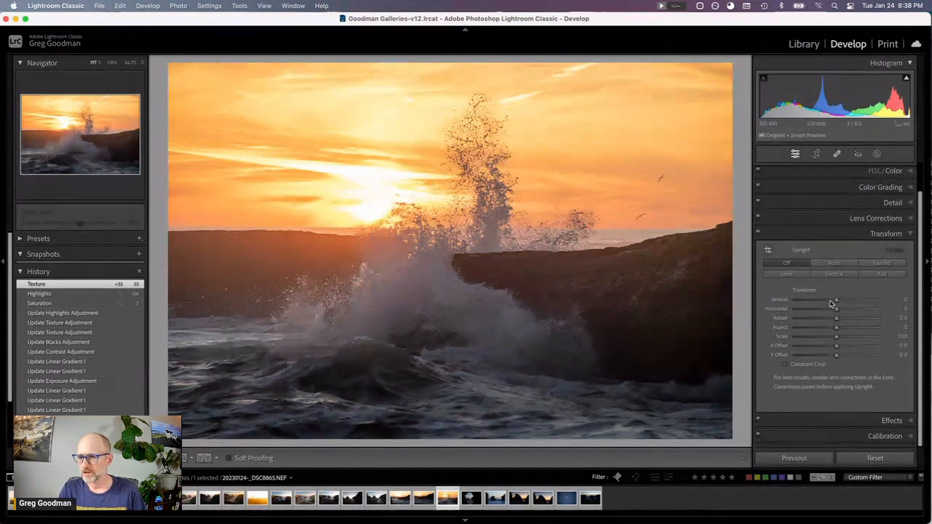
{"action": "left_click", "coordinate": [892, 421]}
{"action": "left_click_drag", "start_coordinate": [825, 313], "coordinate": [828, 317]}
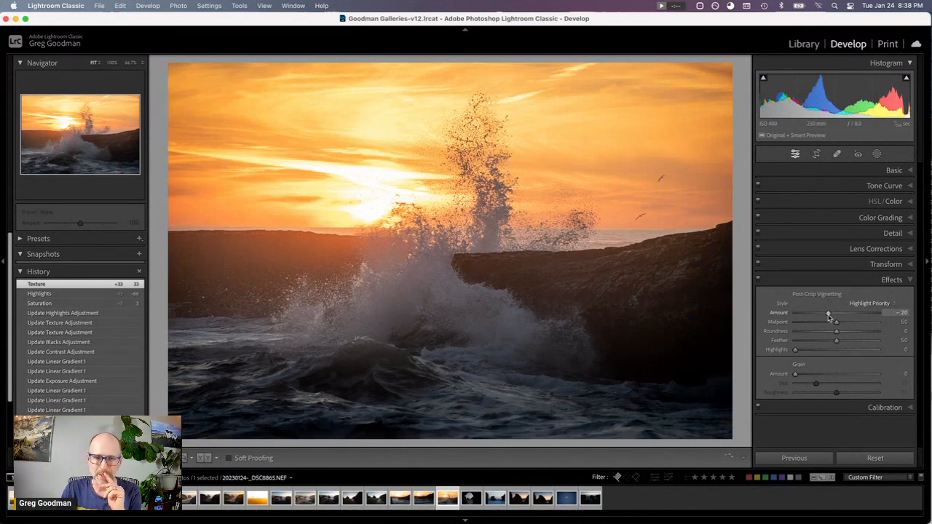
Step: Compare the finished wave edit with its Import state in the history, and return to the latest Post-Crop Vignette Amount state
{"action": "scroll", "coordinate": [123, 335], "scroll_direction": "down", "scroll_amount": 3}
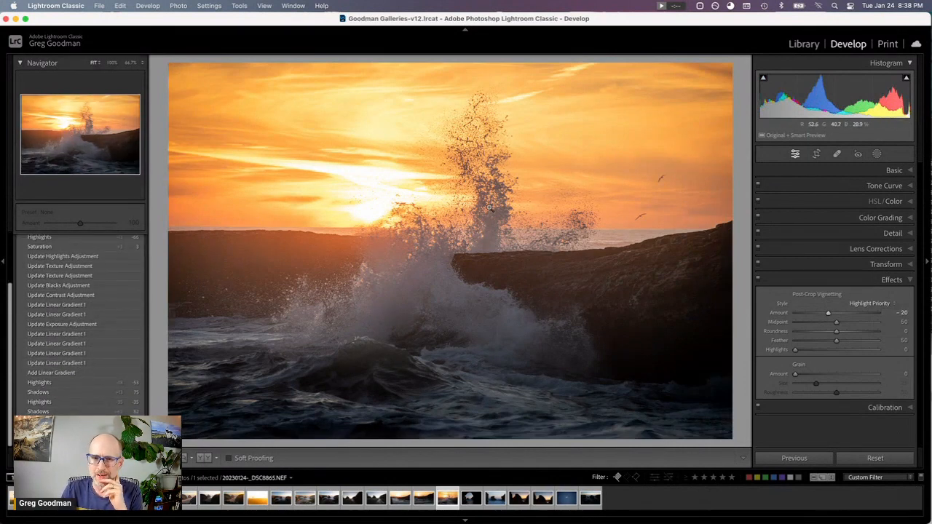
{"action": "left_click", "coordinate": [877, 153]}
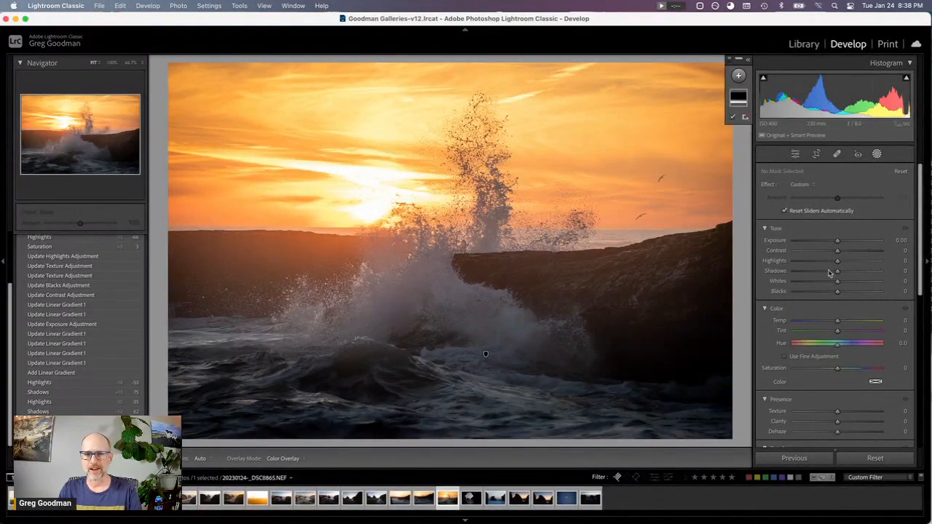
{"action": "left_click", "coordinate": [877, 154]}
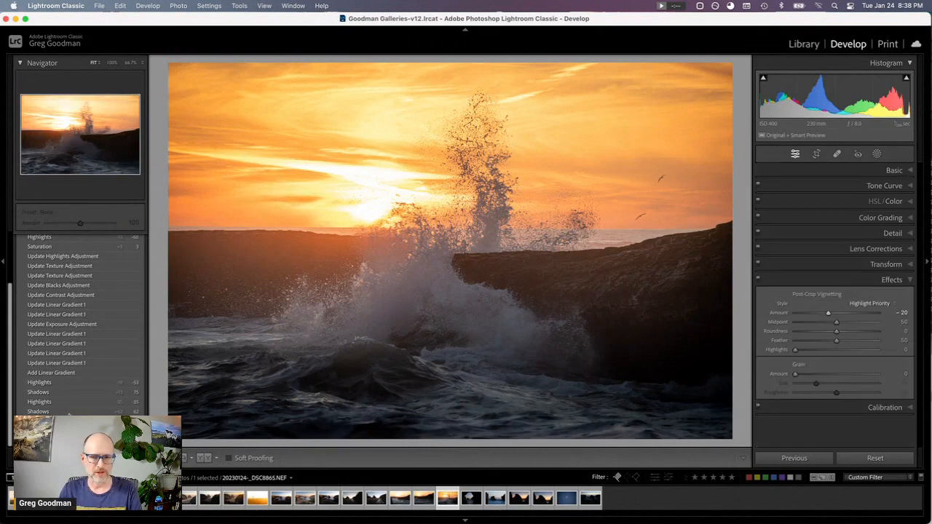
{"action": "left_click", "coordinate": [98, 344]}
{"action": "scroll", "coordinate": [99, 343], "scroll_direction": "up", "scroll_amount": 5}
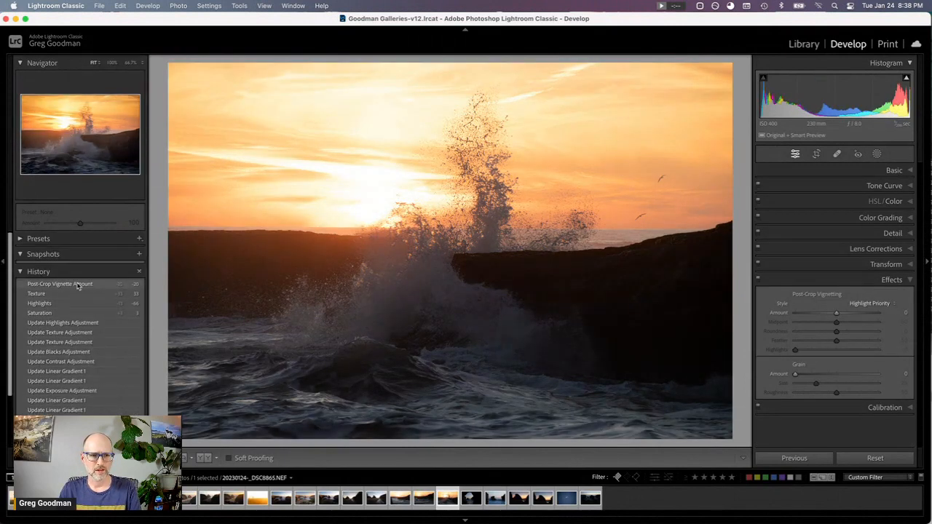
{"action": "left_click", "coordinate": [78, 284]}
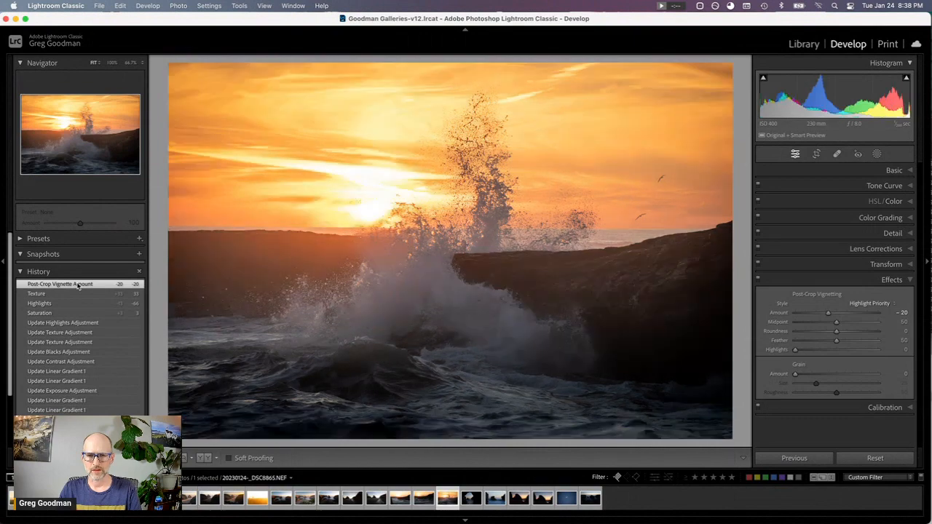
Step: Paint a new brush mask of Size 28 and Flow 41 over the tall wave plume, its base and the spray along the cliff top
{"action": "left_click", "coordinate": [877, 154]}
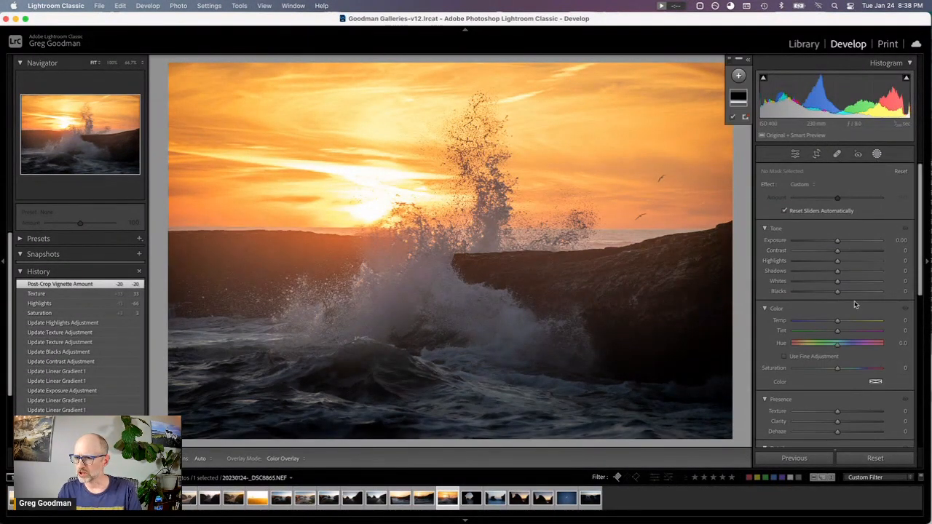
{"action": "left_click", "coordinate": [738, 75]}
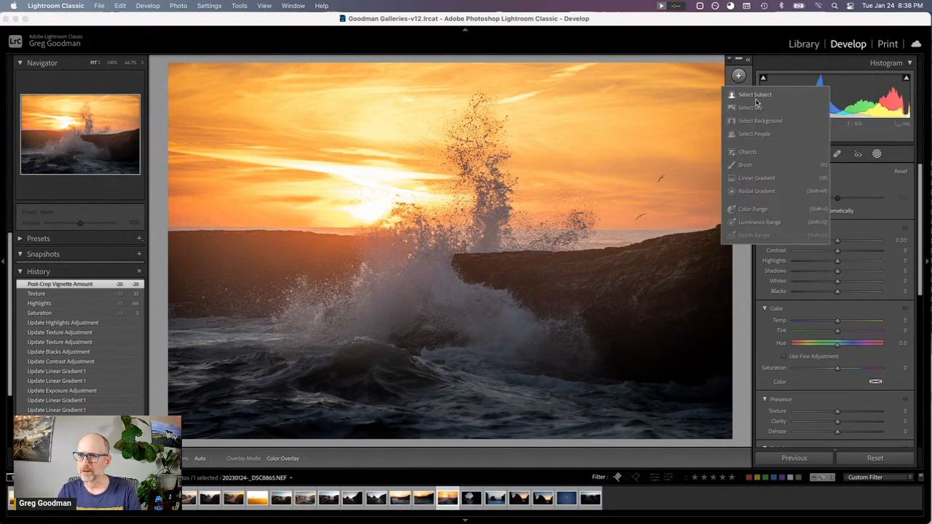
{"action": "left_click", "coordinate": [745, 165]}
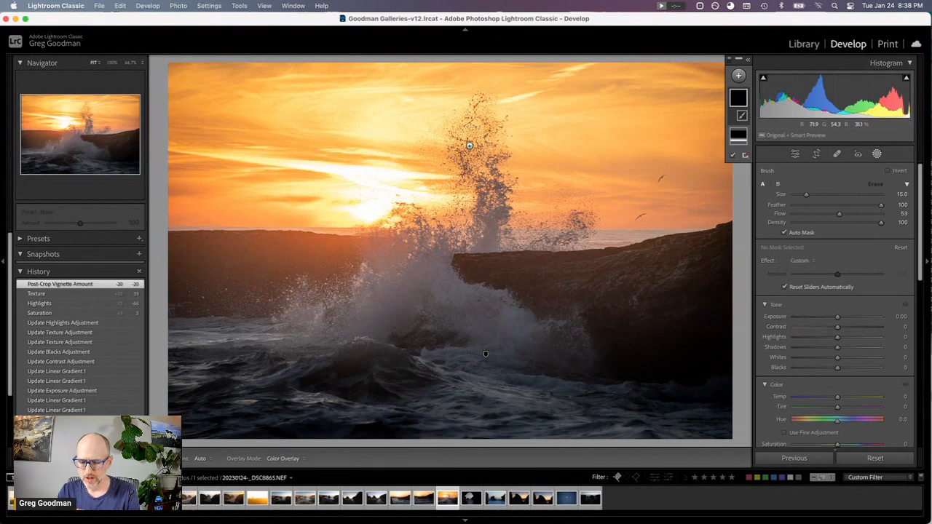
{"action": "key", "text": "bracketright"}
{"action": "key", "text": "bracketright"}
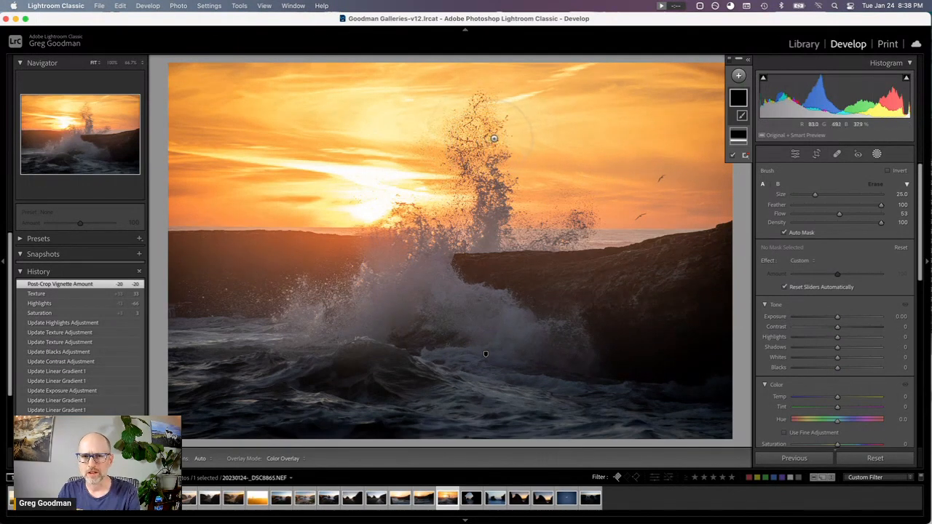
{"action": "key", "text": "bracketright"}
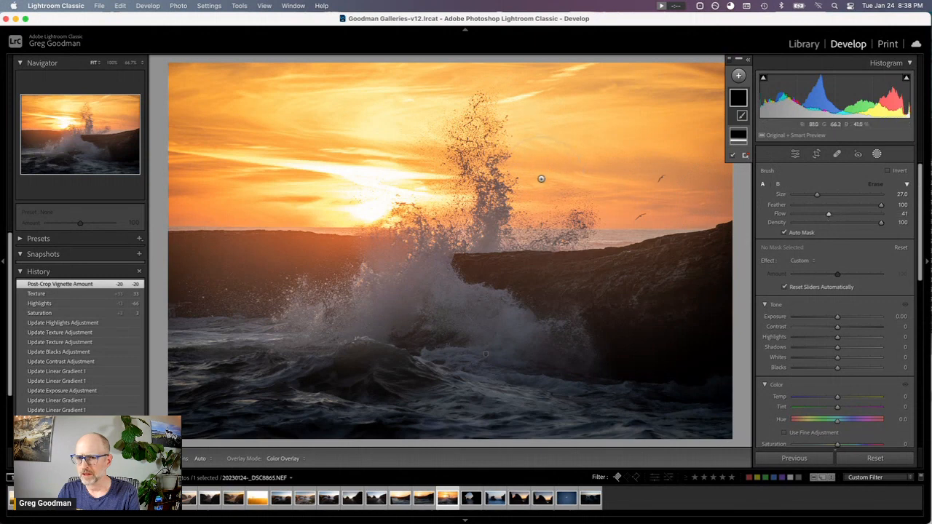
{"action": "mouse_move", "coordinate": [491, 144]}
{"action": "left_mouse_down"}
{"action": "mouse_move", "coordinate": [516, 233]}
{"action": "mouse_move", "coordinate": [509, 260]}
{"action": "mouse_move", "coordinate": [436, 279]}
{"action": "mouse_move", "coordinate": [451, 282]}
{"action": "mouse_move", "coordinate": [411, 291]}
{"action": "left_mouse_up"}
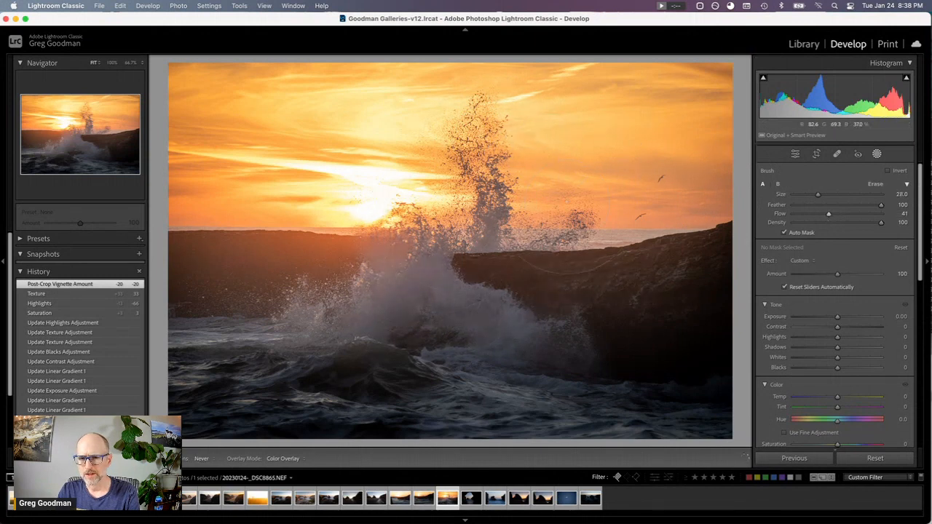
{"action": "left_click_drag", "start_coordinate": [559, 230], "coordinate": [612, 268]}
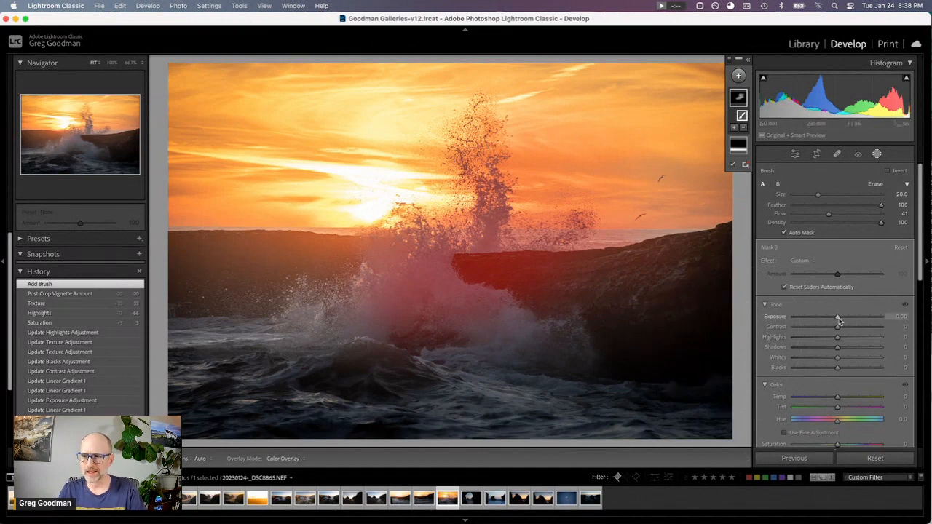
Step: Set the wave brush mask's Exposure to 0.12, Contrast to 34 and Shadows to 40, trying a Contrast of 100 on the way
{"action": "left_click_drag", "start_coordinate": [837, 321], "coordinate": [838, 321]}
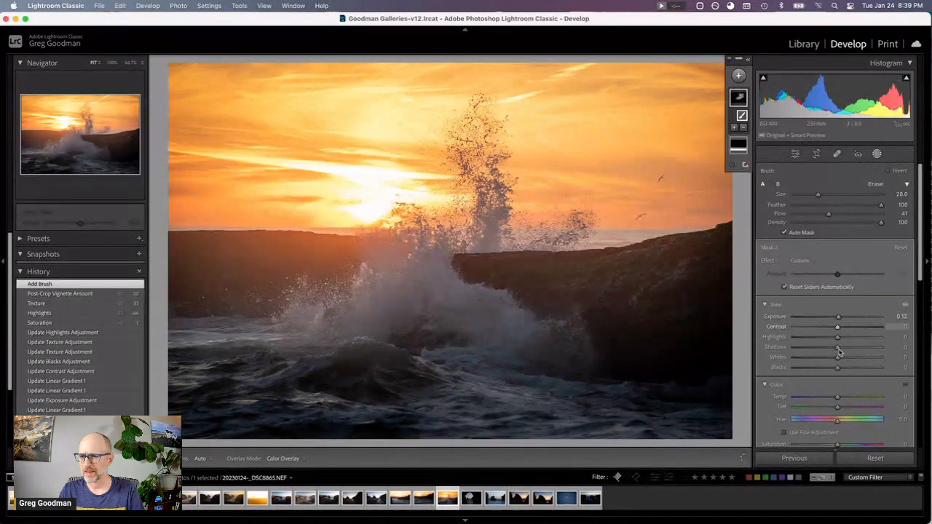
{"action": "left_click_drag", "start_coordinate": [838, 326], "coordinate": [884, 329]}
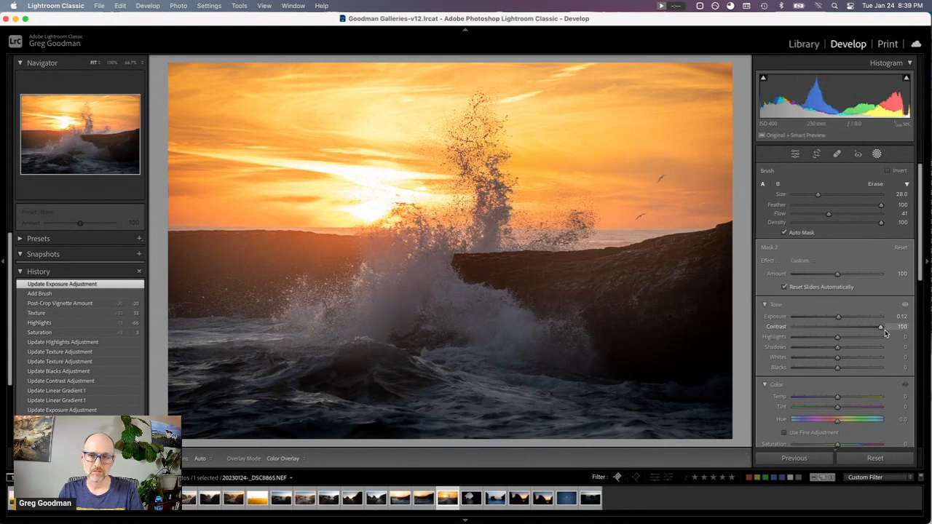
{"action": "left_click_drag", "start_coordinate": [884, 330], "coordinate": [853, 350]}
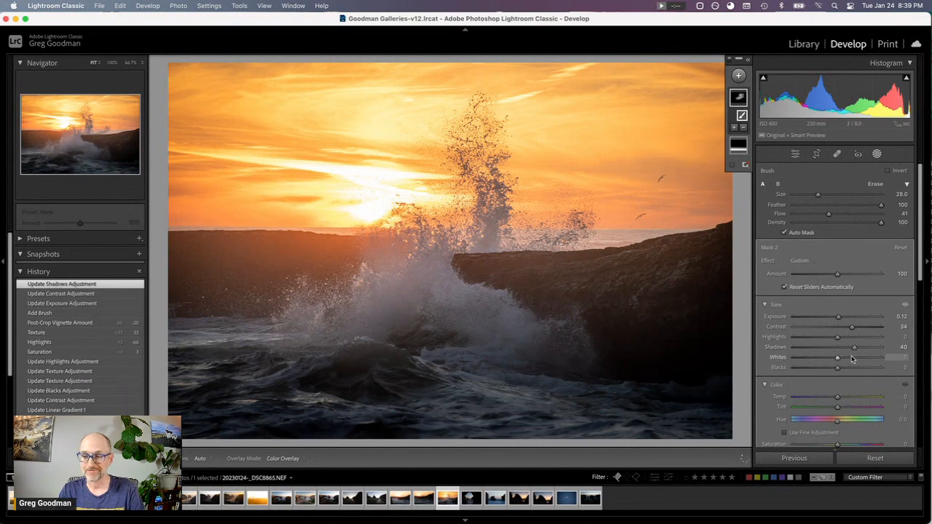
Step: Set the wave brush mask's Texture to 43 and Clarity to 8, trying a Texture of 100 on the way
{"action": "scroll", "coordinate": [848, 360], "scroll_direction": "down", "scroll_amount": 5}
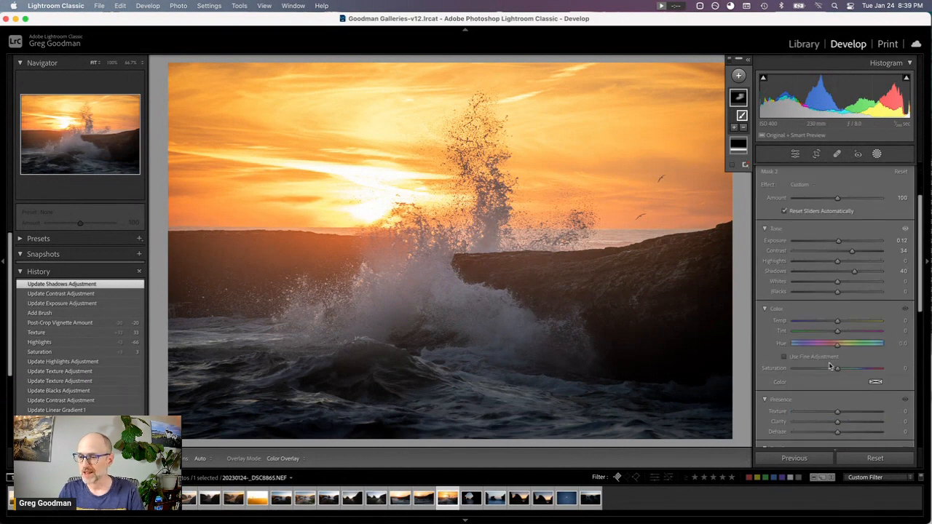
{"action": "left_click_drag", "start_coordinate": [840, 415], "coordinate": [880, 412]}
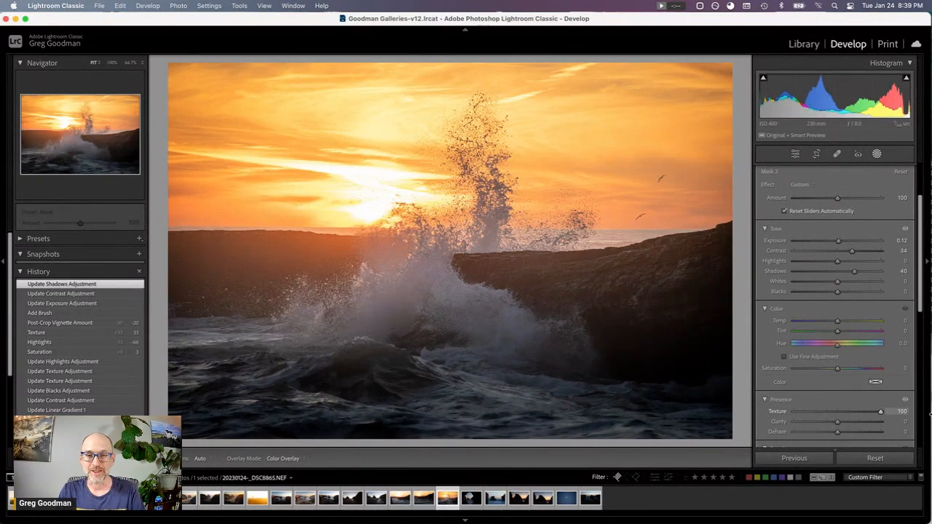
{"action": "left_click_drag", "start_coordinate": [880, 411], "coordinate": [856, 419]}
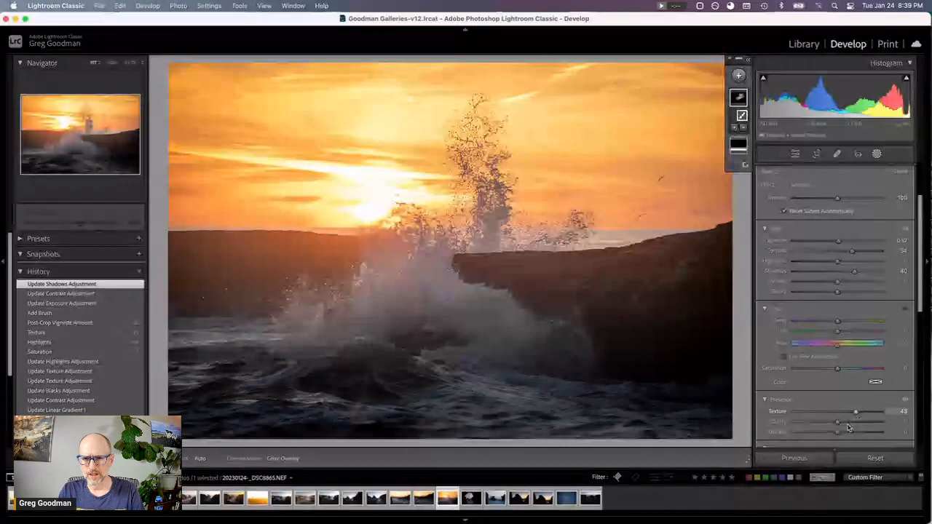
{"action": "left_click_drag", "start_coordinate": [848, 427], "coordinate": [851, 427]}
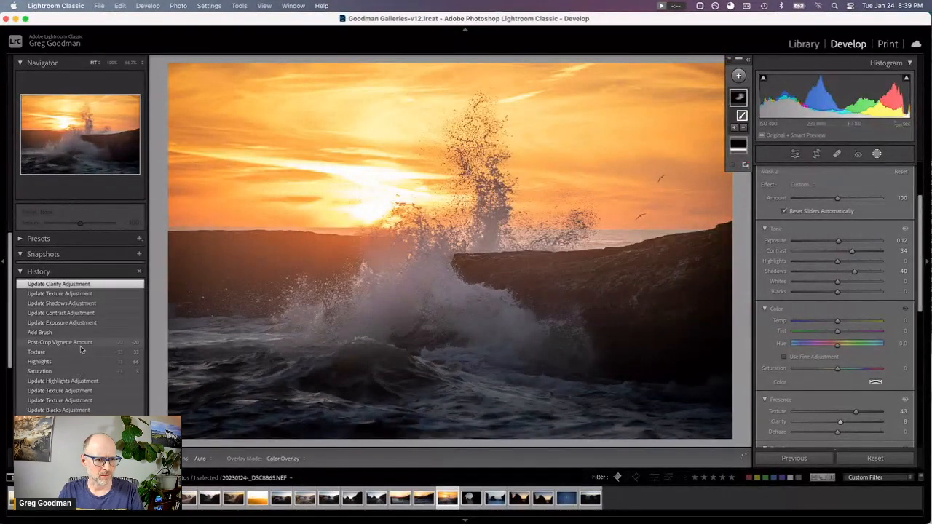
Step: Compare the brushed wave with its Post-Crop Vignette Amount state and its earliest history states, and return to the latest Update Clarity Adjustment state
{"action": "left_click", "coordinate": [81, 346]}
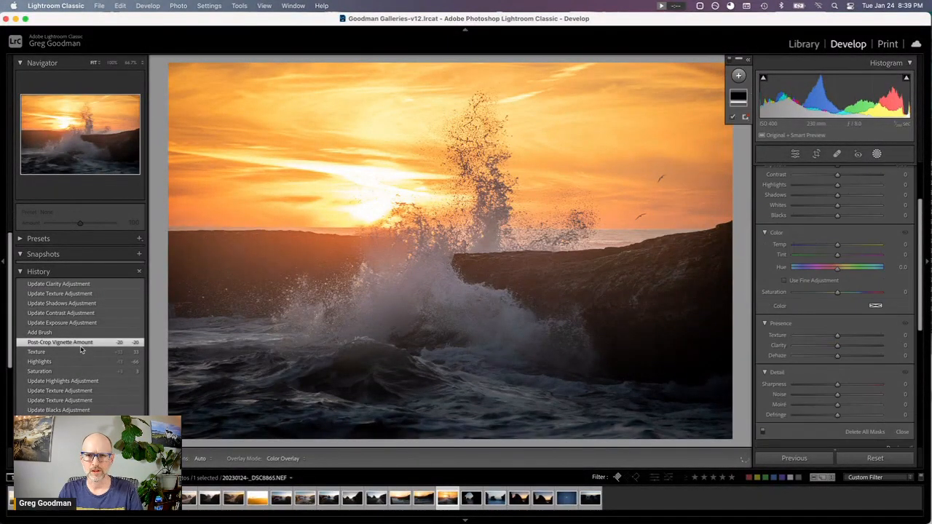
{"action": "left_click", "coordinate": [70, 284]}
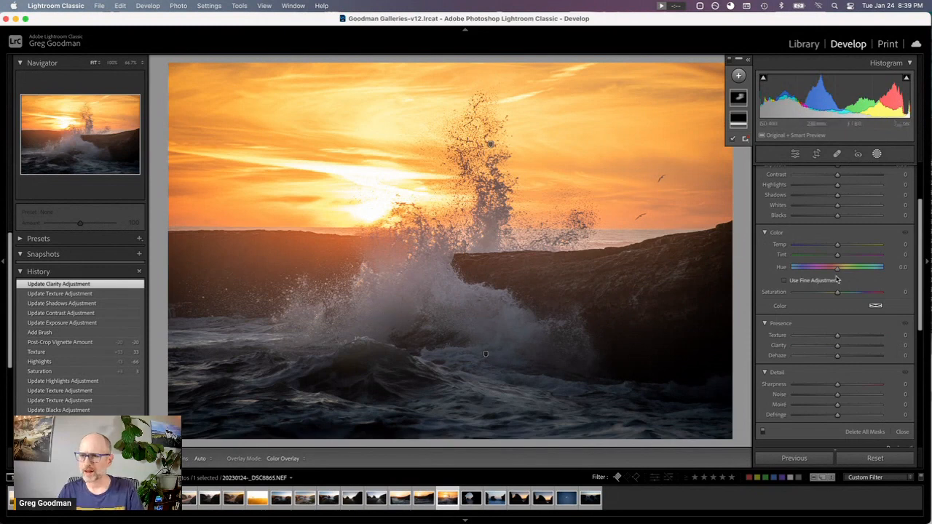
{"action": "scroll", "coordinate": [843, 281], "scroll_direction": "up", "scroll_amount": 2}
{"action": "scroll", "coordinate": [842, 280], "scroll_direction": "up", "scroll_amount": 4}
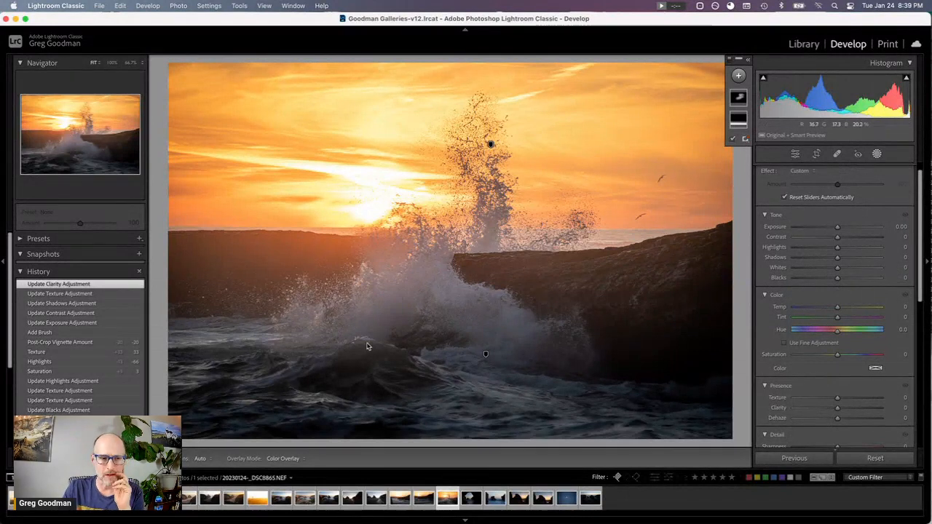
{"action": "scroll", "coordinate": [80, 328], "scroll_direction": "down", "scroll_amount": 5}
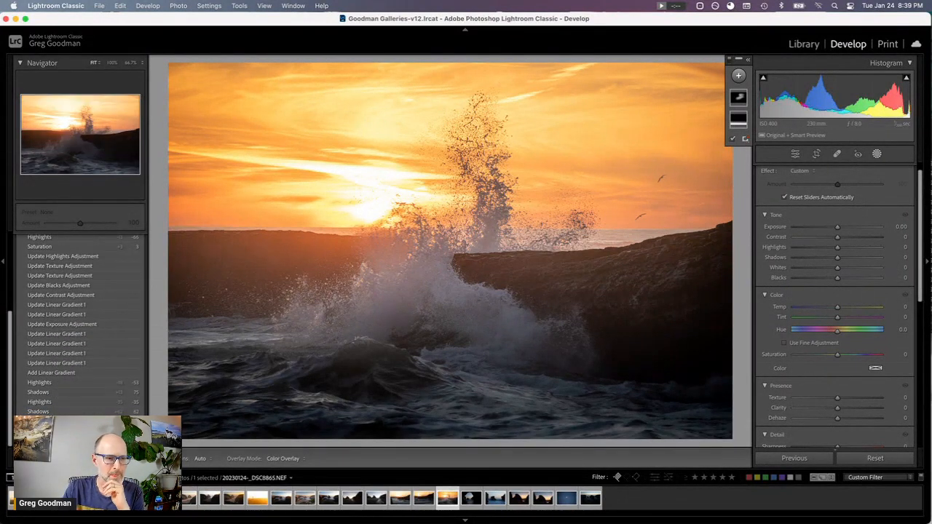
{"action": "left_click", "coordinate": [71, 420]}
{"action": "scroll", "coordinate": [84, 335], "scroll_direction": "up", "scroll_amount": 5}
{"action": "left_click", "coordinate": [73, 284]}
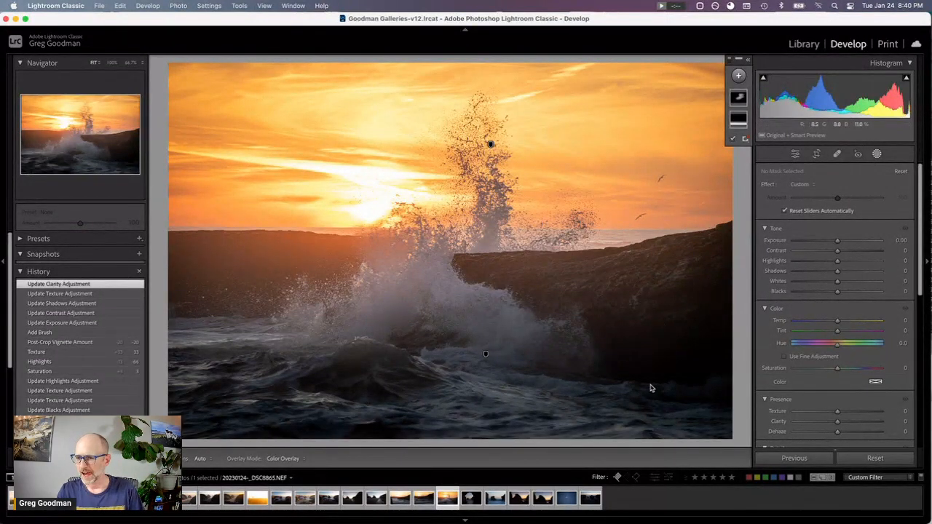
Step: Browse the unprocessed photos after the wave, from the sea arch through the silhouetted rocks to the last cove shot in the filmstrip
{"action": "left_click", "coordinate": [472, 499]}
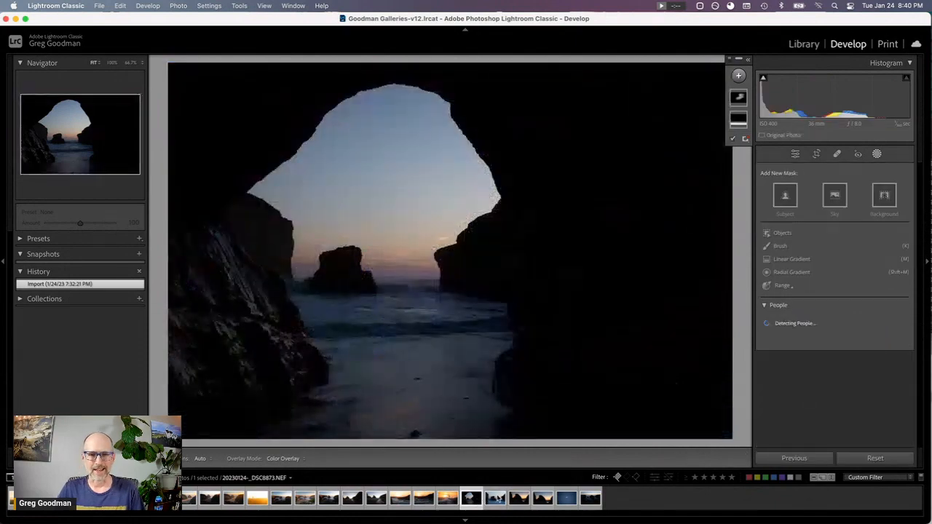
{"action": "left_click", "coordinate": [496, 499]}
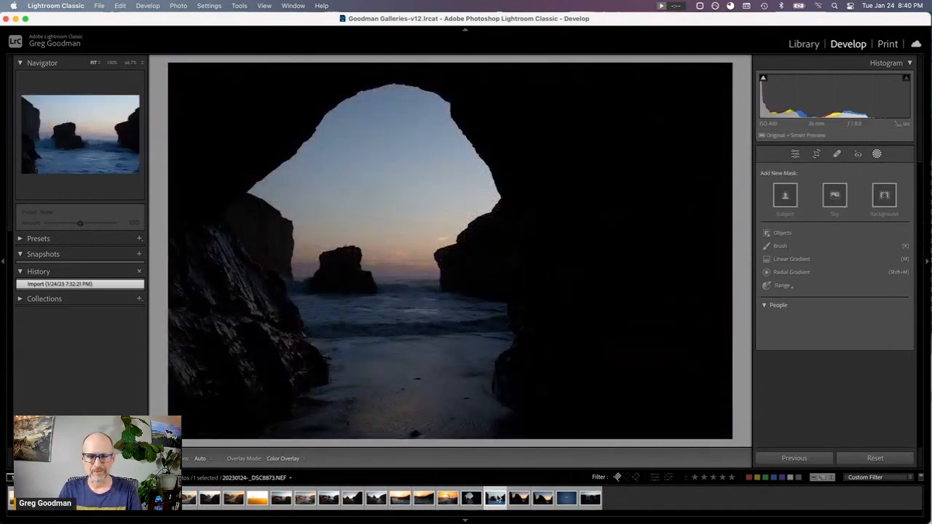
{"action": "key", "text": "Right"}
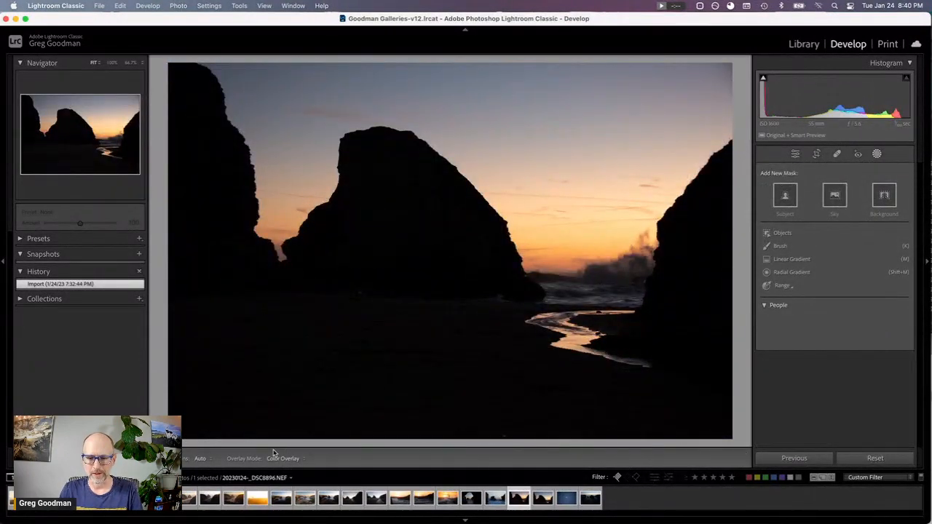
{"action": "left_click", "coordinate": [589, 500]}
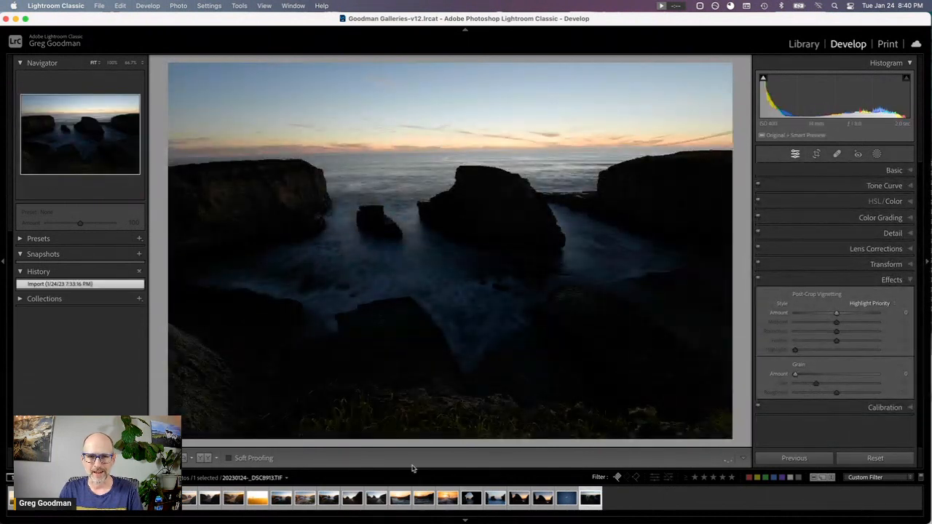
Step: Open the backlit tree photo at the start of the filmstrip and compare its Import state with its latest Contrast state
{"action": "left_click", "coordinate": [22, 500]}
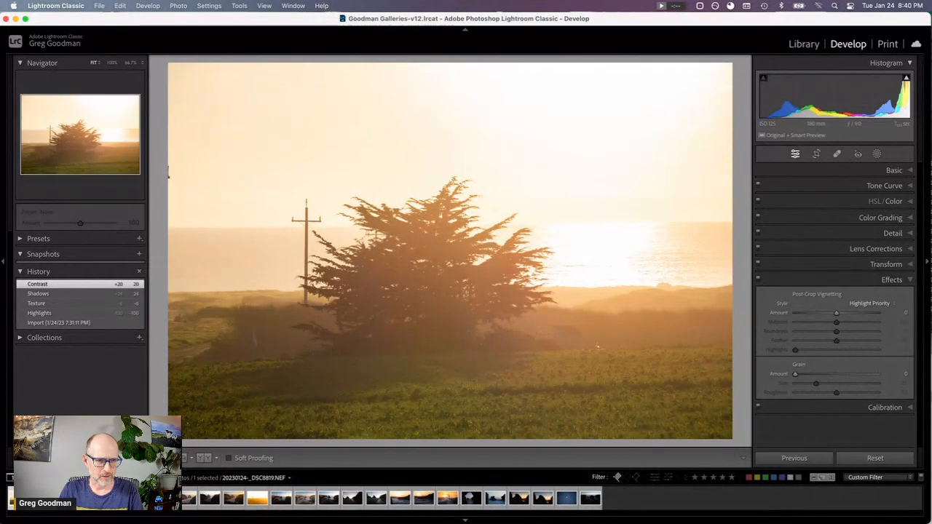
{"action": "left_click", "coordinate": [58, 323]}
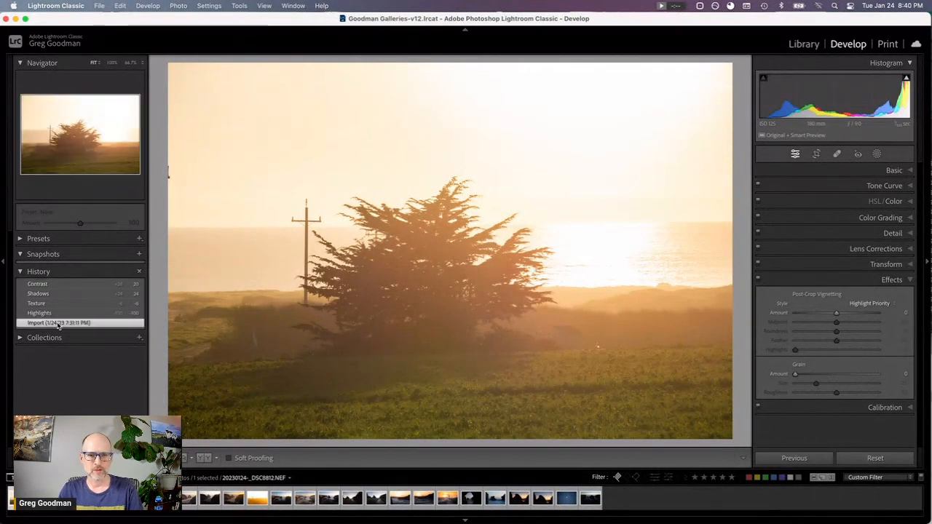
{"action": "left_click", "coordinate": [69, 286]}
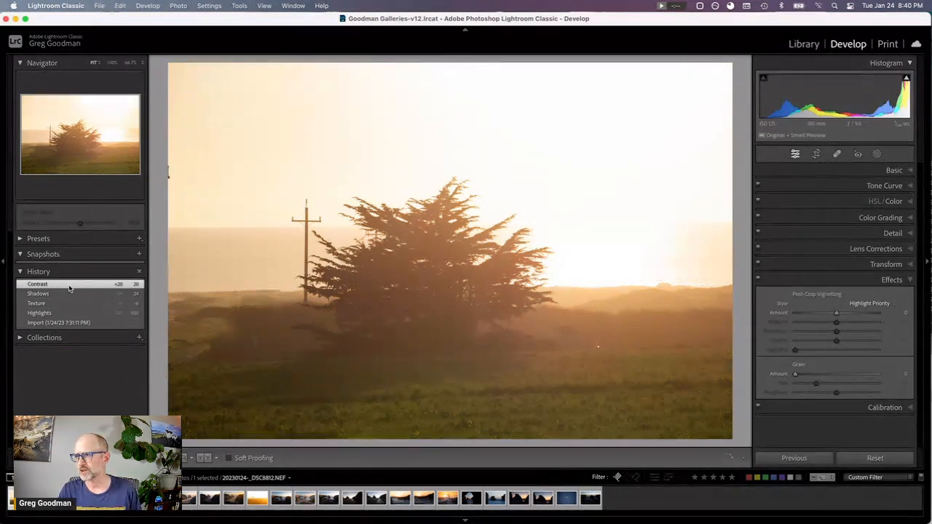
Step: Go to the golden hills photo and compare its Import state with its latest Update Heal Feather state
{"action": "key", "text": "Right"}
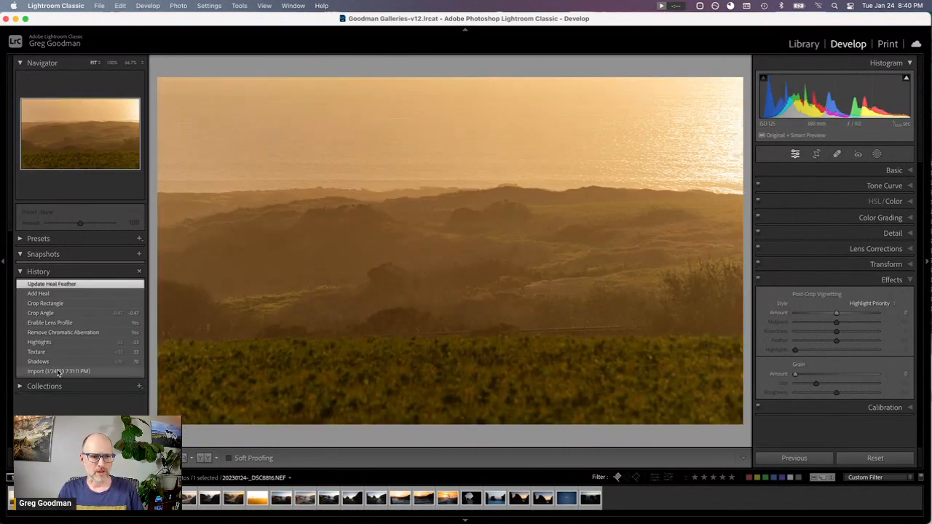
{"action": "left_click", "coordinate": [58, 372]}
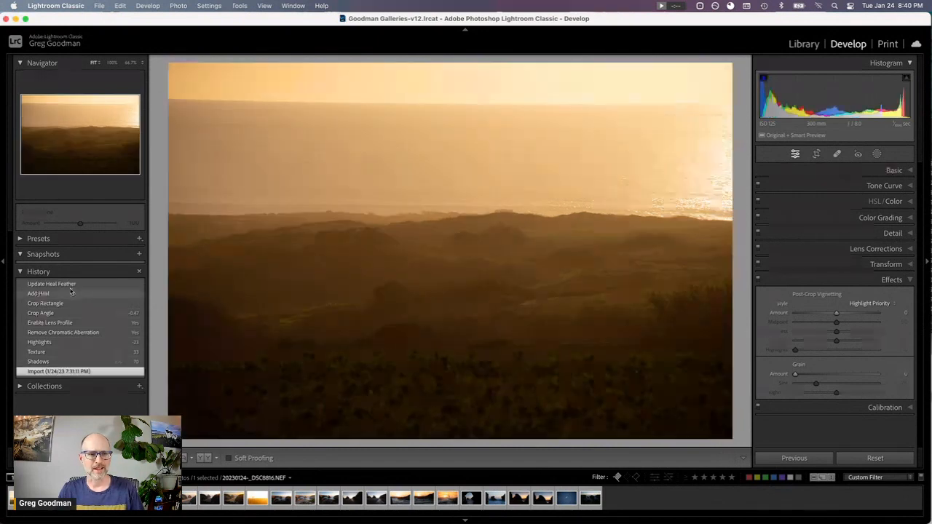
{"action": "left_click", "coordinate": [66, 285]}
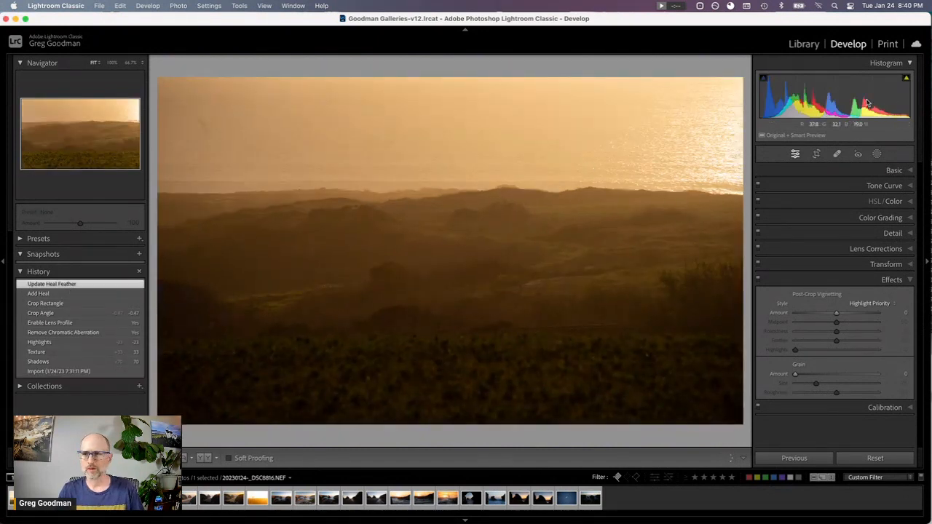
Step: Delete the heal over the spot in the hazy sea, view the unhealed photo in the Library, and heal the spot again with Feather 8
{"action": "left_click", "coordinate": [837, 154]}
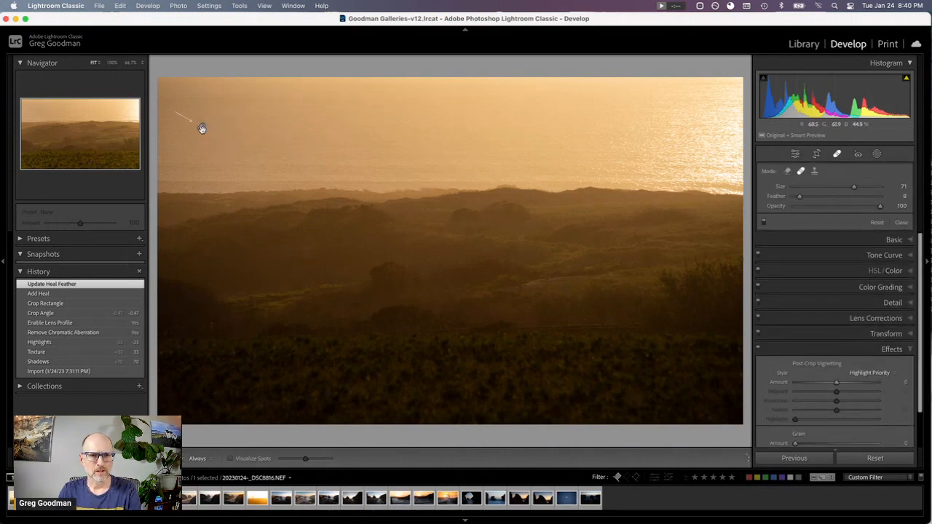
{"action": "key", "text": "Delete"}
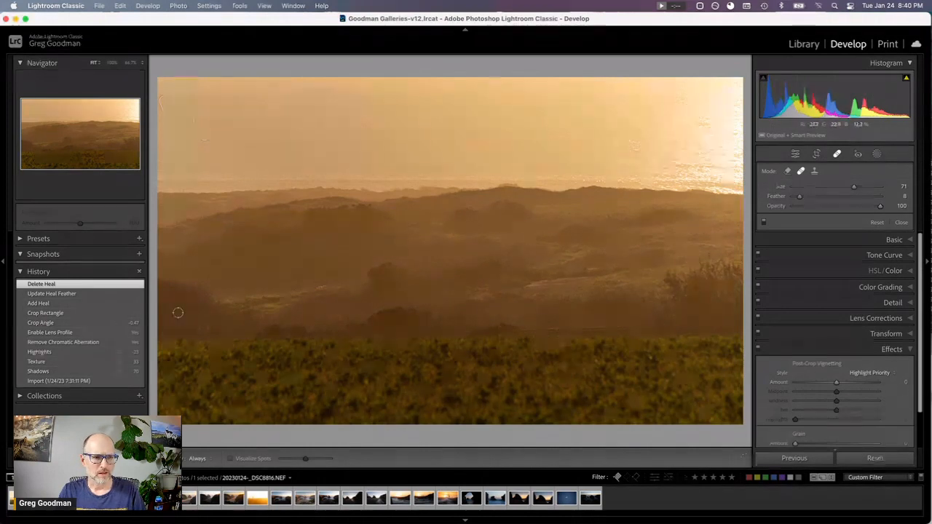
{"action": "left_click", "coordinate": [806, 47]}
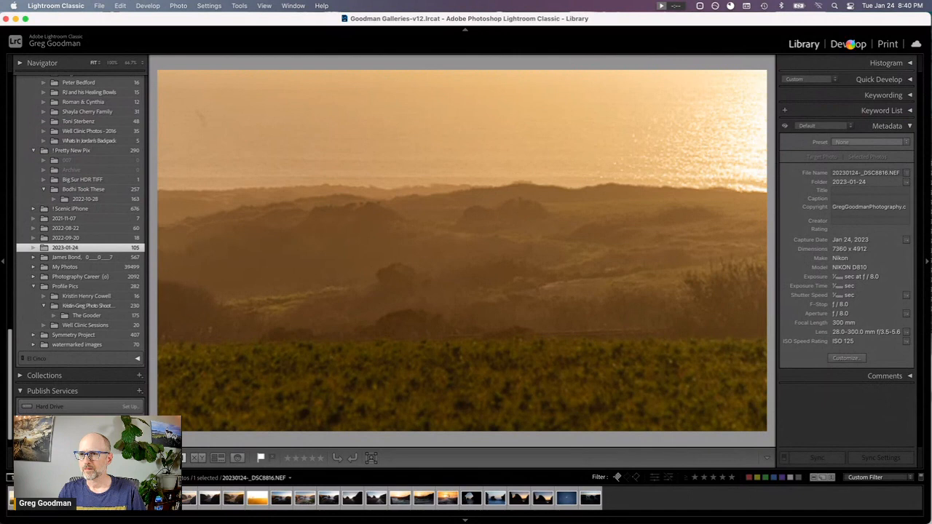
{"action": "left_click", "coordinate": [202, 128]}
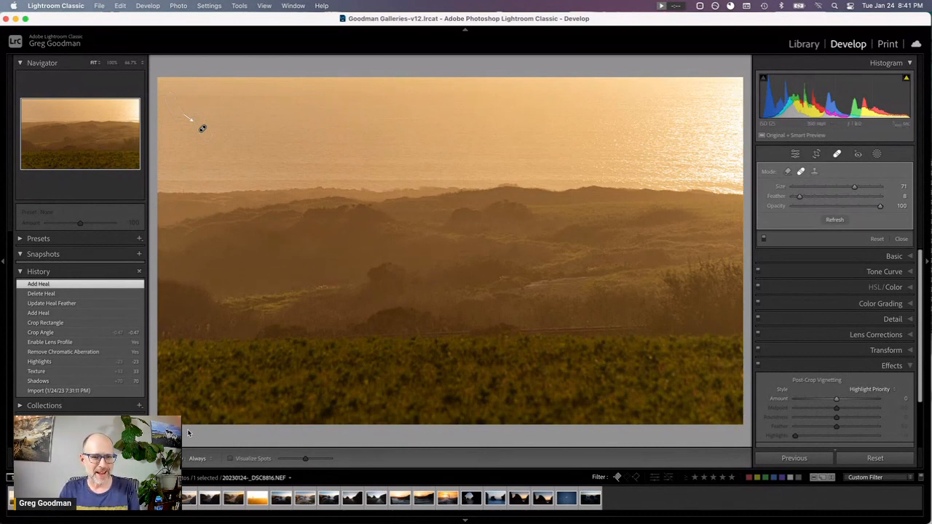
{"action": "key", "text": "q"}
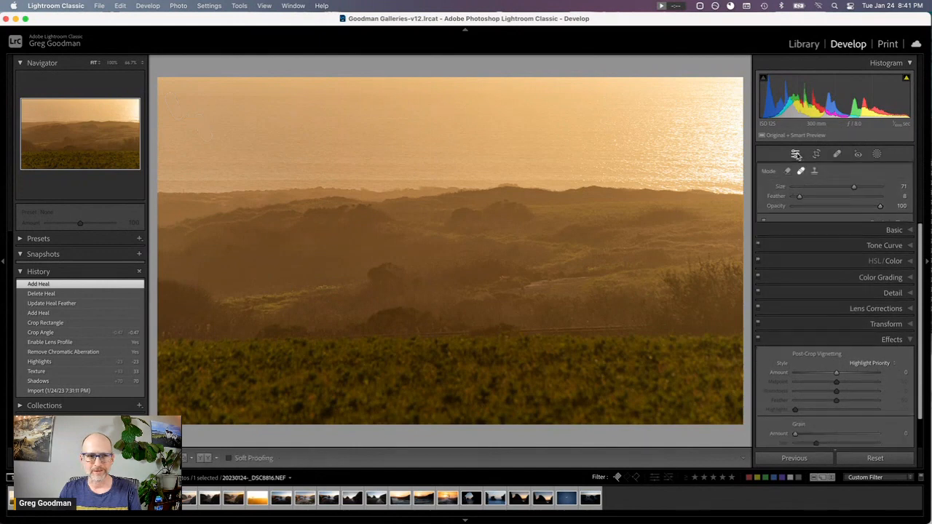
Step: Go to the farmhouse and grazing field photo and compare its original state with its latest Post-Crop Vignette Amount state
{"action": "key", "text": "Right"}
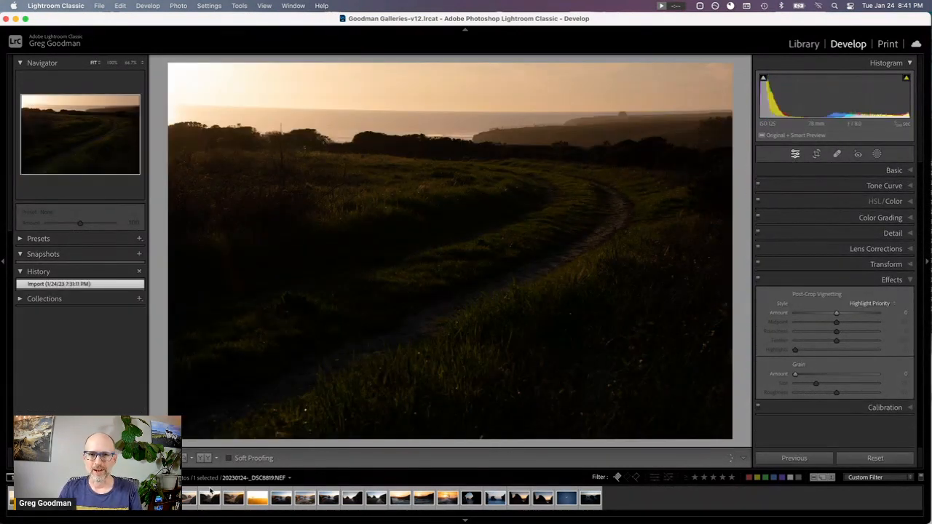
{"action": "key", "text": "Right"}
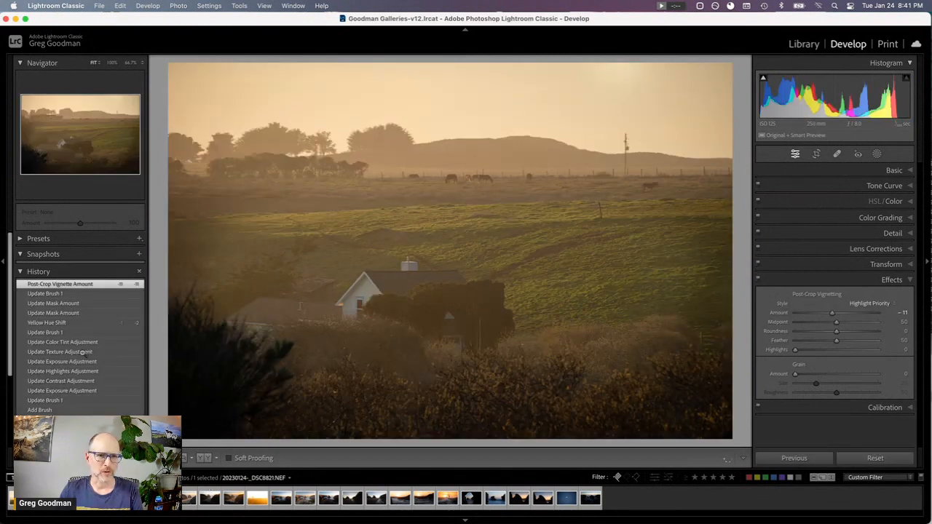
{"action": "scroll", "coordinate": [66, 380], "scroll_direction": "down", "scroll_amount": 3}
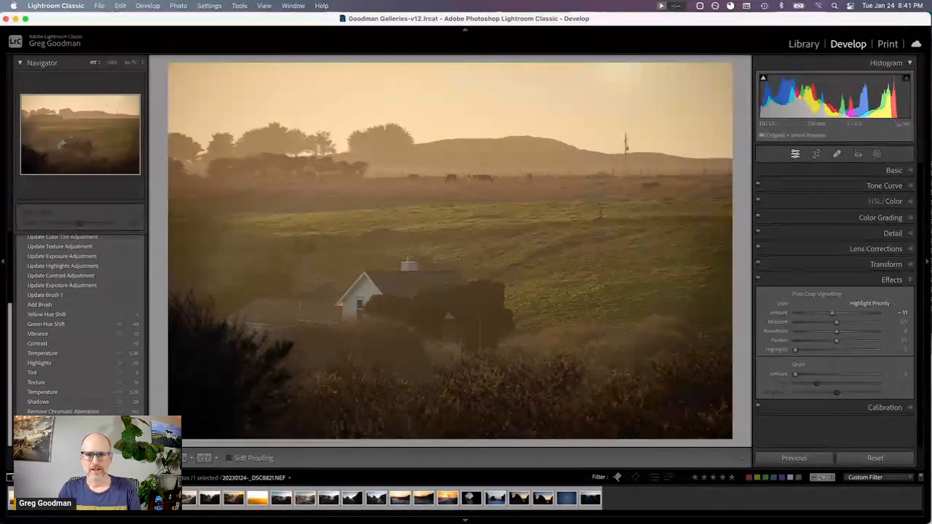
{"action": "left_click", "coordinate": [112, 363]}
{"action": "scroll", "coordinate": [113, 362], "scroll_direction": "up", "scroll_amount": 5}
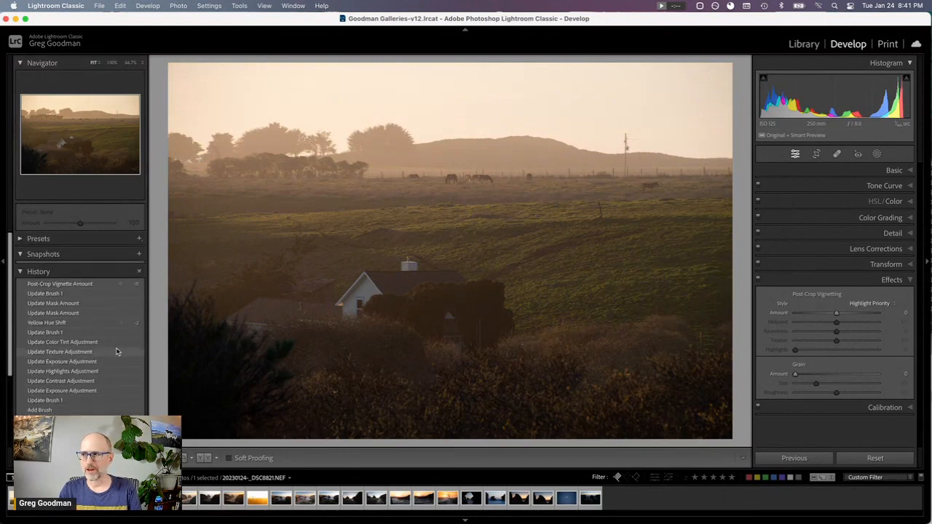
{"action": "left_click", "coordinate": [95, 284]}
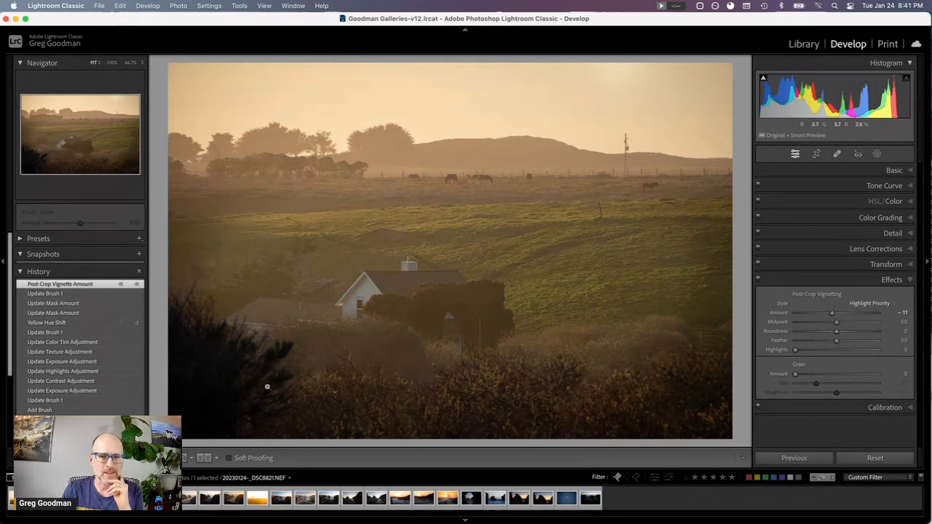
Step: Go to the dark winding path photo and set Highlights to +2 and Shadows to +100
{"action": "key", "text": "Right"}
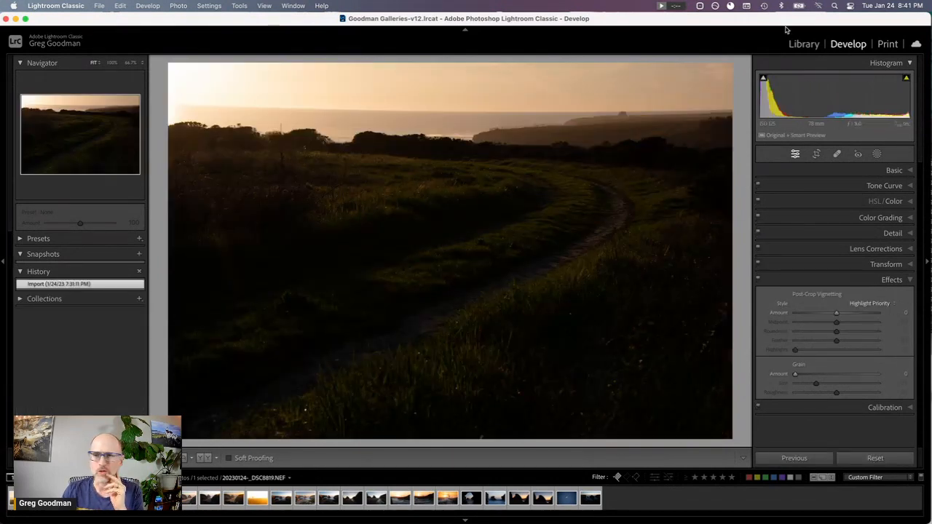
{"action": "left_click", "coordinate": [894, 170]}
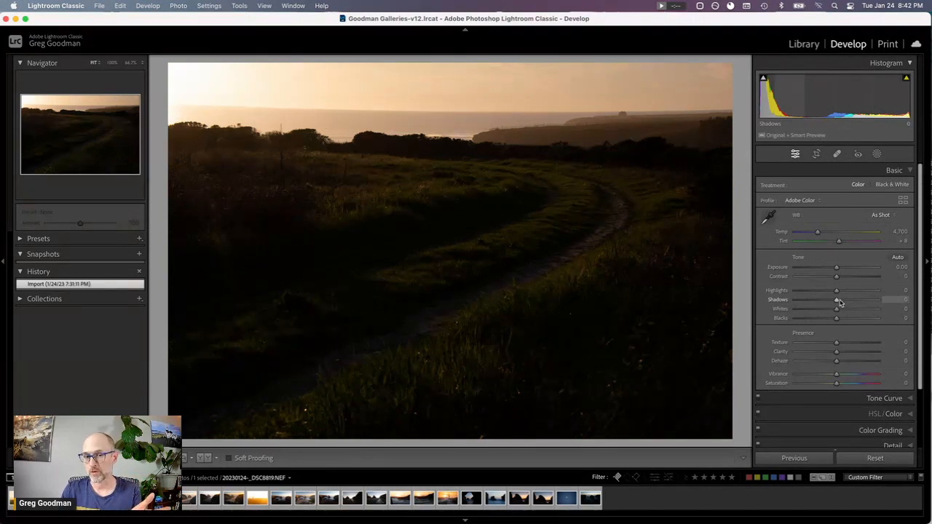
{"action": "left_click_drag", "start_coordinate": [837, 299], "coordinate": [881, 304]}
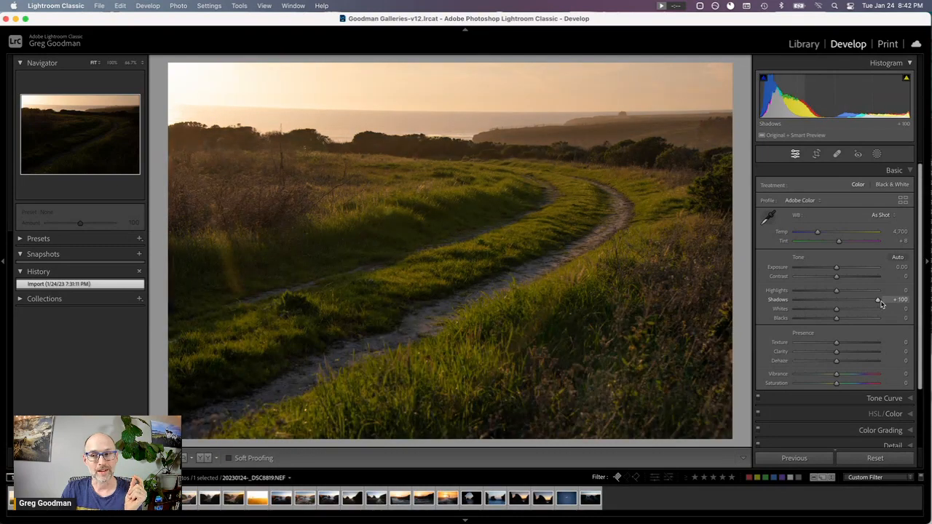
{"action": "left_click_drag", "start_coordinate": [881, 303], "coordinate": [834, 293]}
{"action": "left_click_drag", "start_coordinate": [841, 293], "coordinate": [890, 305]}
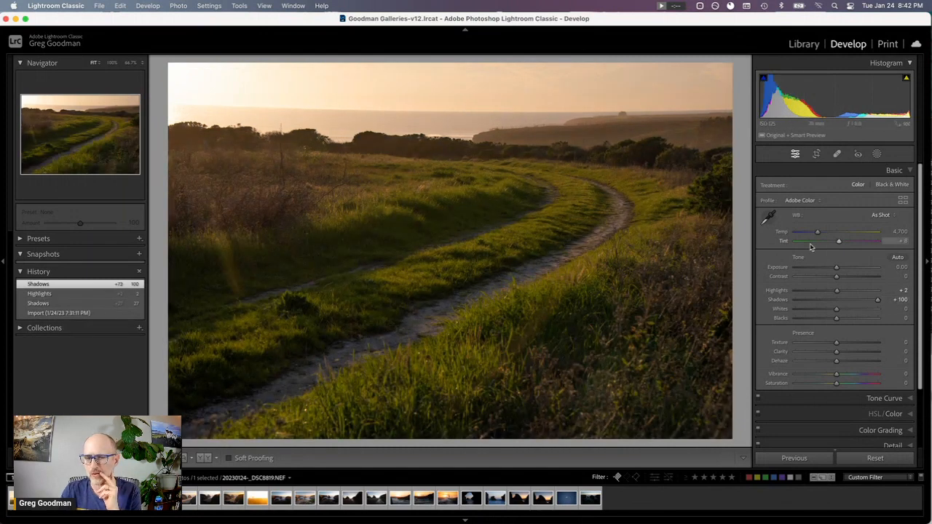
Step: Remove chromatic aberration and enable profile corrections for the path photo
{"action": "scroll", "coordinate": [878, 377], "scroll_direction": "down", "scroll_amount": 3}
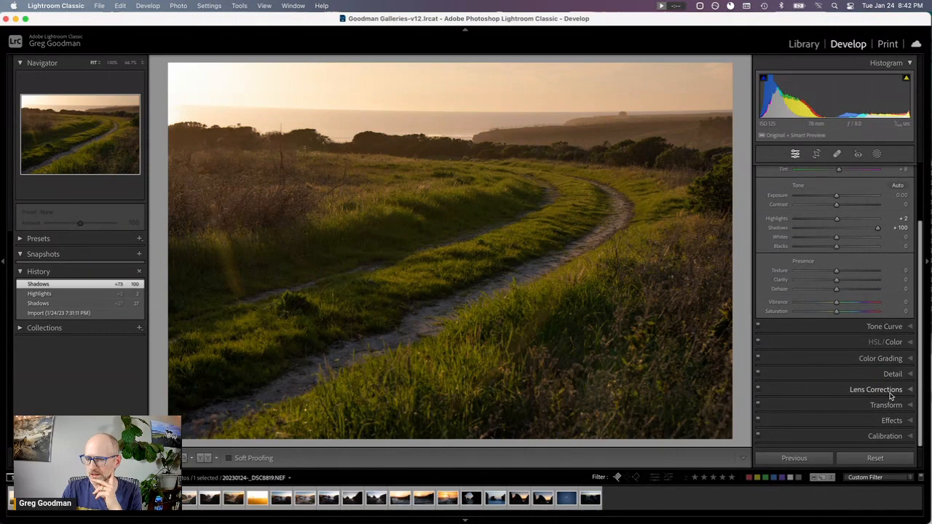
{"action": "left_click", "coordinate": [890, 391]}
{"action": "left_click", "coordinate": [782, 277]}
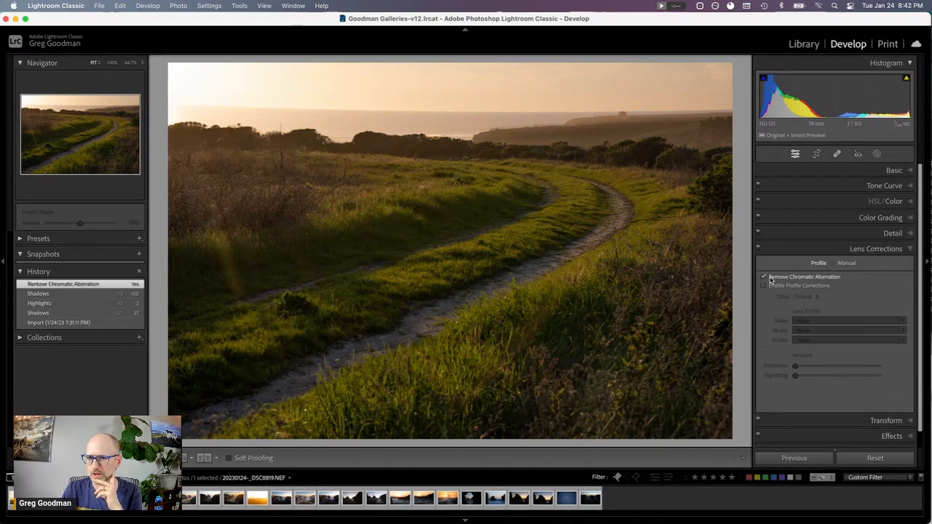
{"action": "left_click", "coordinate": [780, 286]}
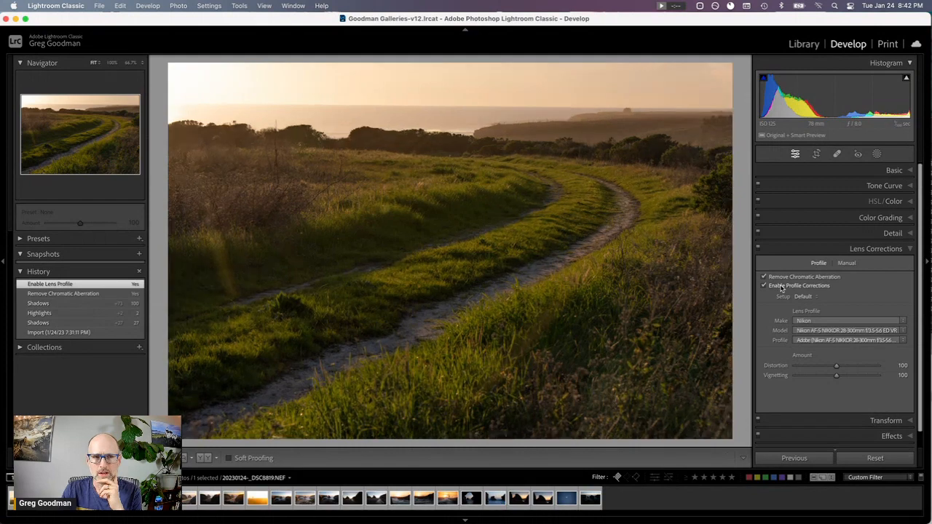
Step: Straighten the path photo along the sea horizon to an angle of -0.46
{"action": "left_click", "coordinate": [816, 155]}
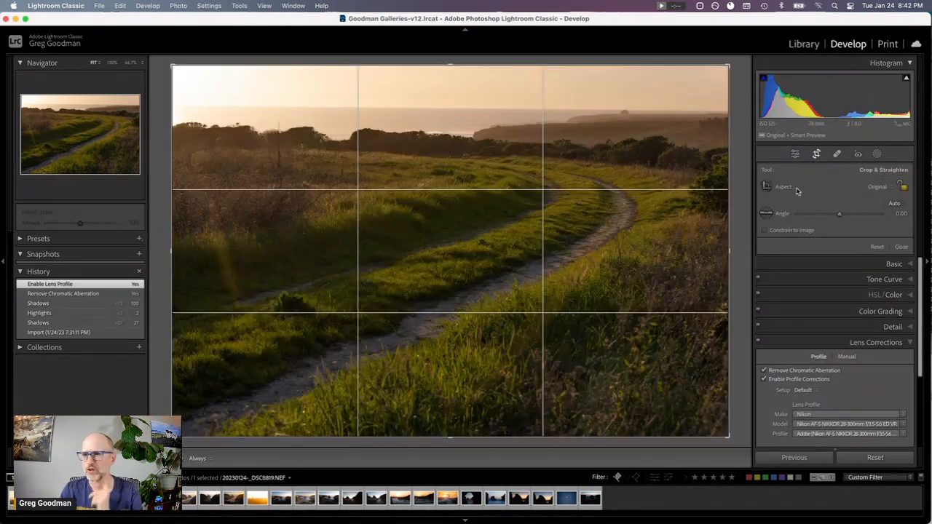
{"action": "left_click", "coordinate": [766, 214]}
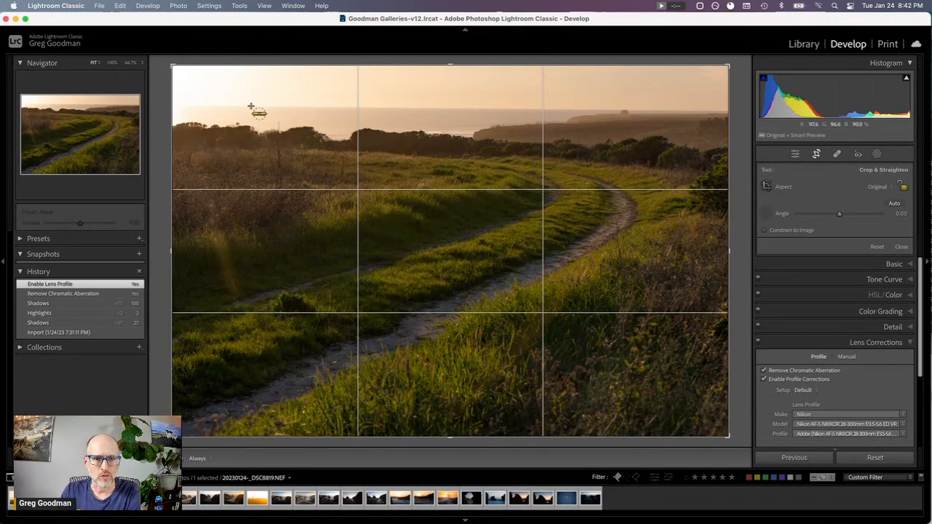
{"action": "left_click_drag", "start_coordinate": [250, 107], "coordinate": [605, 108]}
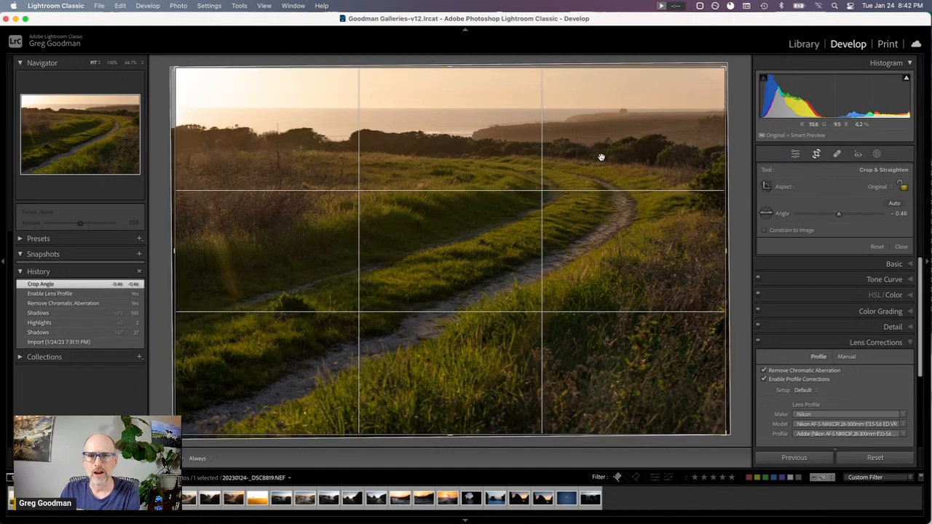
{"action": "left_click", "coordinate": [794, 155]}
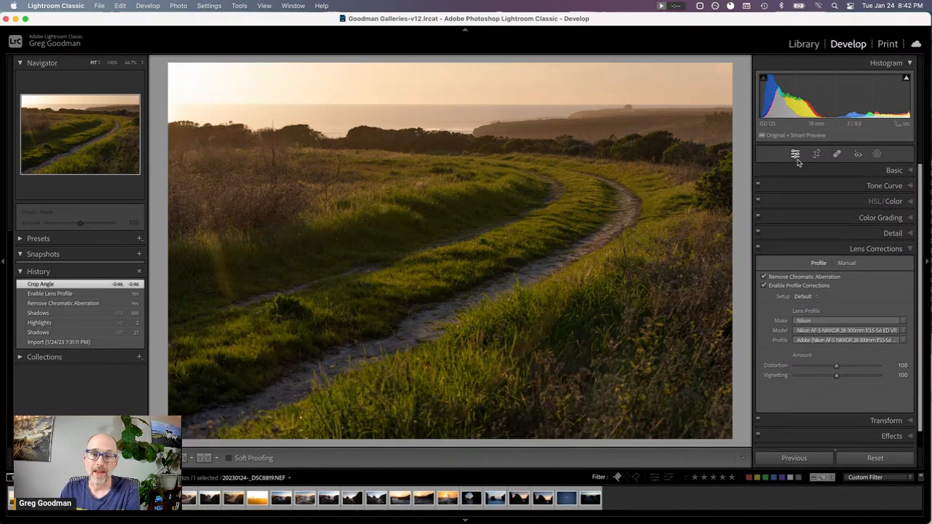
Step: Try cropping away the upper part of the sky in the path photo
{"action": "left_click", "coordinate": [816, 154]}
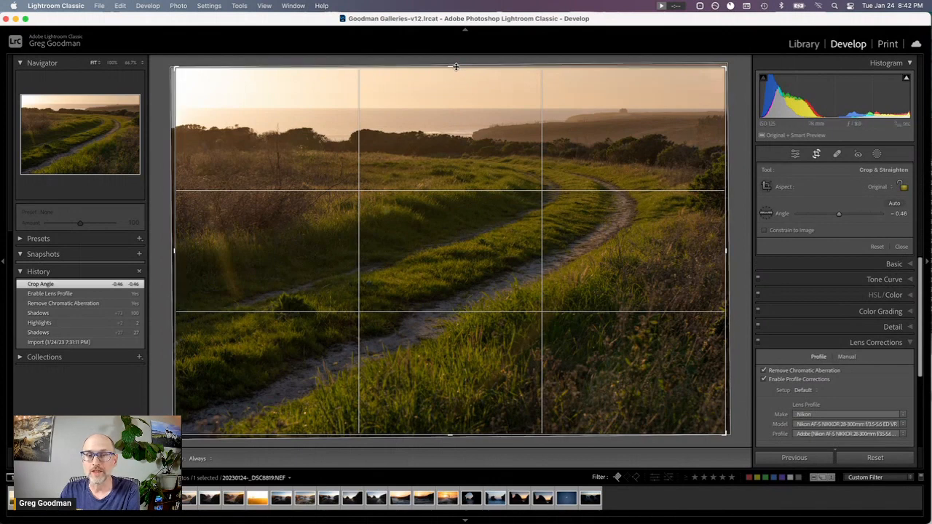
{"action": "left_click_drag", "start_coordinate": [456, 67], "coordinate": [454, 89]}
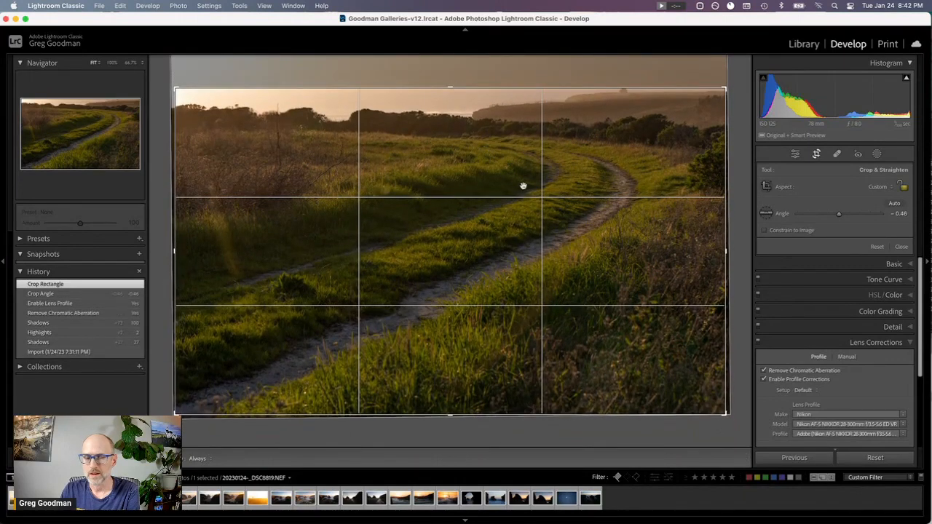
{"action": "left_click", "coordinate": [816, 154]}
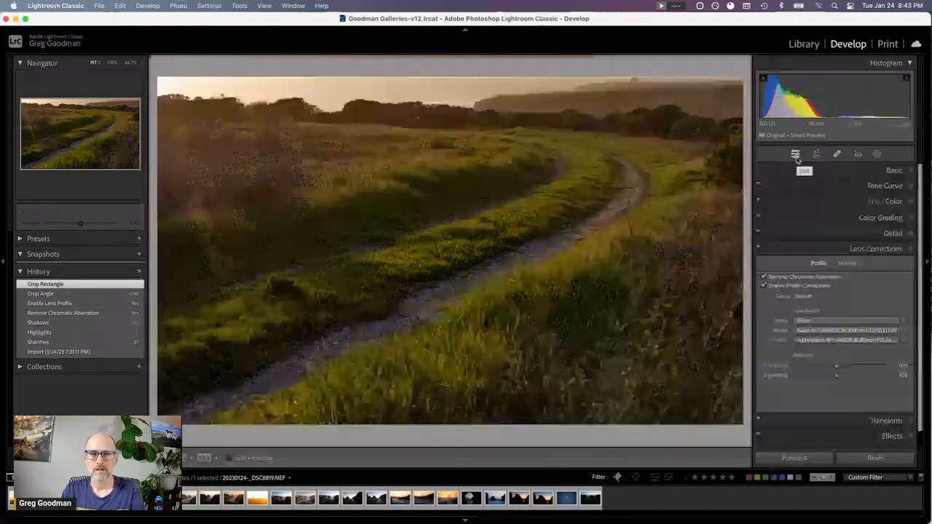
Step: Compare the Crop Rectangle and Crop Angle history states and return the path photo to Crop Angle
{"action": "left_click", "coordinate": [74, 294]}
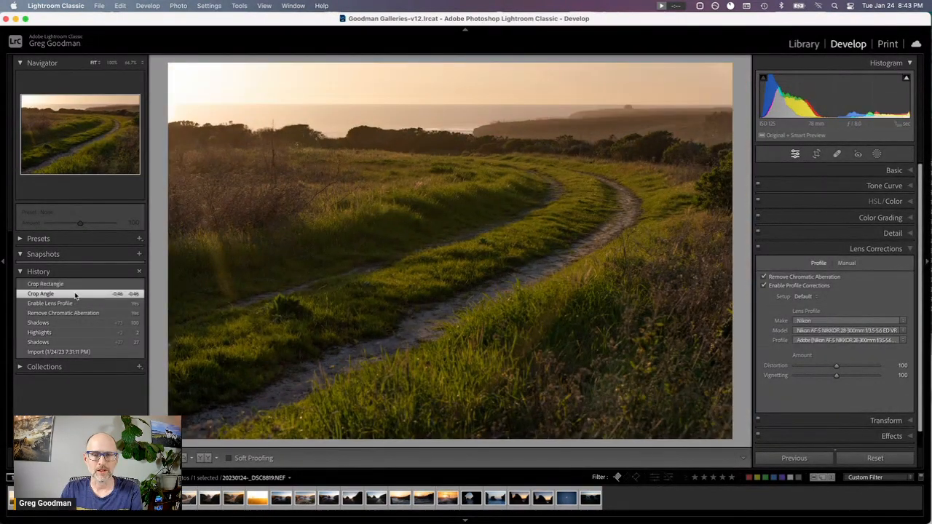
{"action": "left_click", "coordinate": [82, 284]}
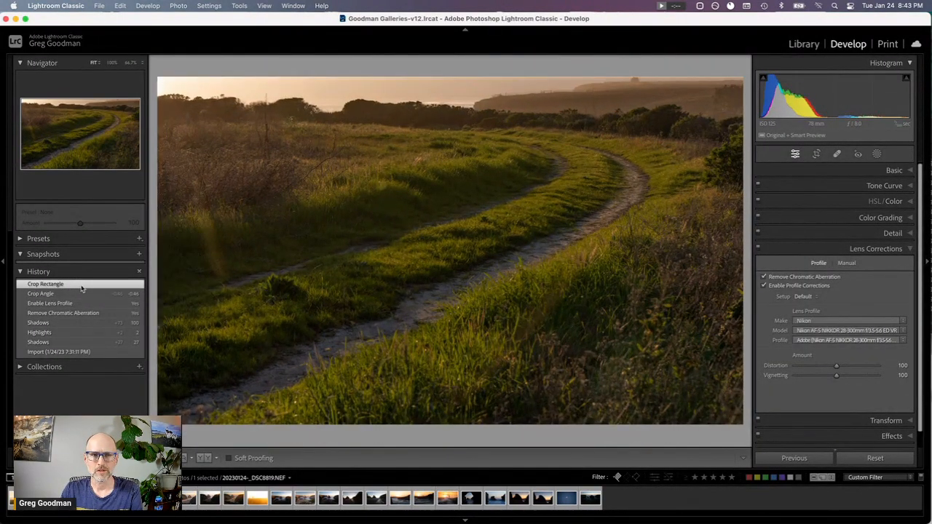
{"action": "left_click", "coordinate": [80, 293]}
{"action": "left_click", "coordinate": [83, 284]}
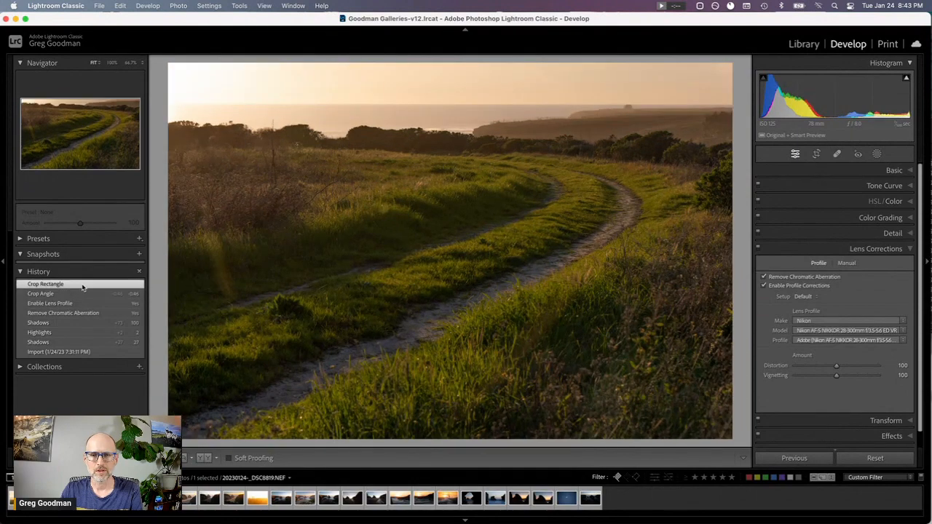
{"action": "left_click", "coordinate": [81, 293]}
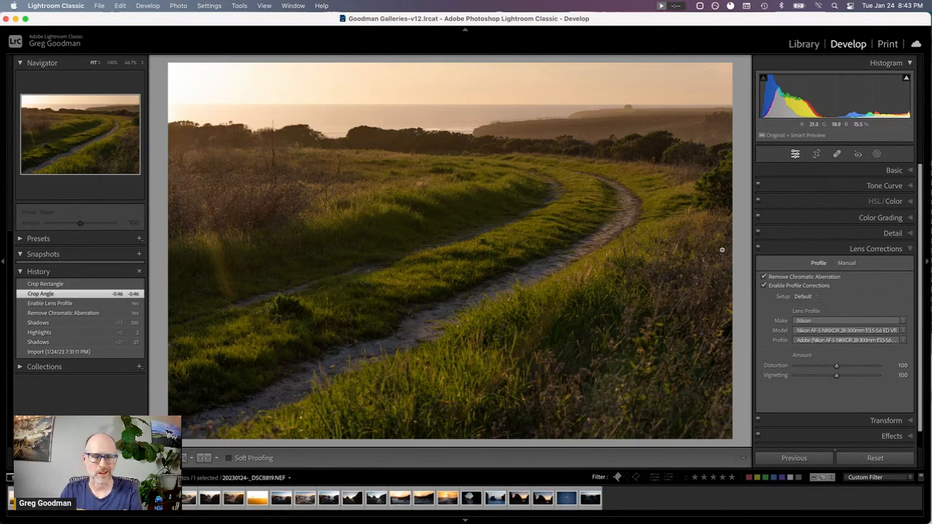
Step: Set the path photo's Exposure to +0.25, Contrast to +35, Highlights to 0, Texture to +26 and Vibrance to +11
{"action": "left_click", "coordinate": [909, 172]}
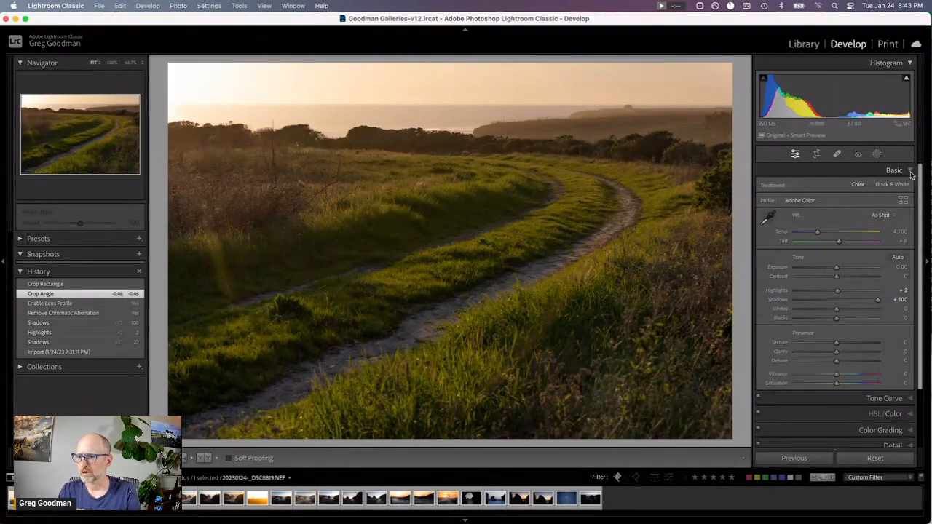
{"action": "left_click_drag", "start_coordinate": [837, 269], "coordinate": [838, 293]}
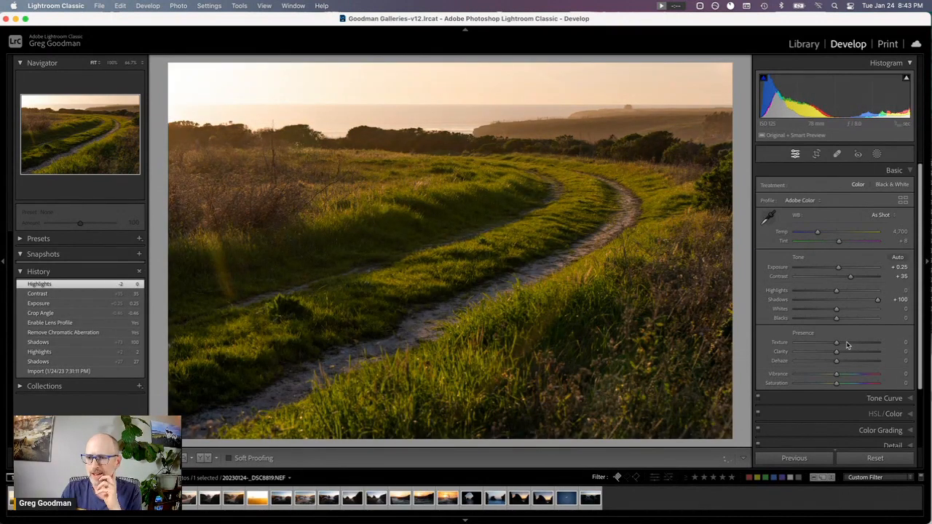
{"action": "left_click_drag", "start_coordinate": [836, 344], "coordinate": [848, 345]}
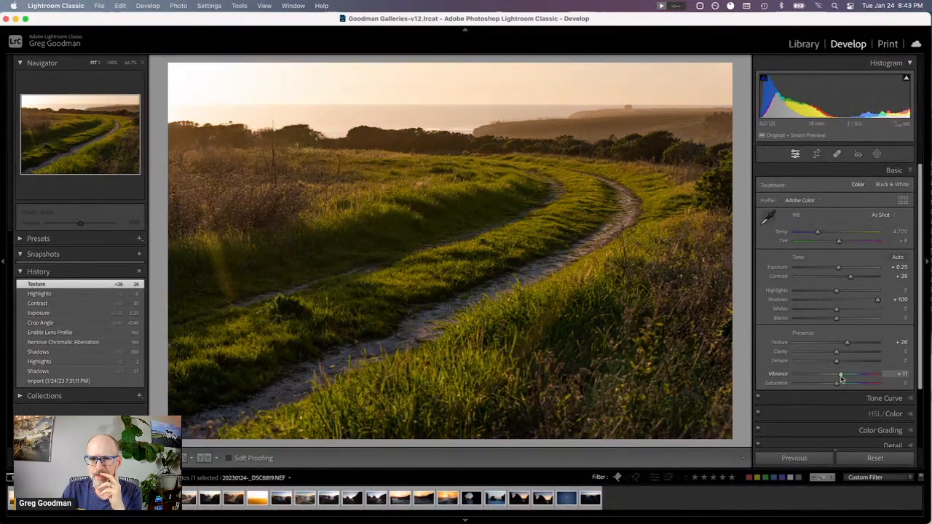
{"action": "left_click_drag", "start_coordinate": [840, 377], "coordinate": [842, 375]}
Step: Add a Sky mask with Highlights at -56 to the path photo and compare the edited result with the Import state
{"action": "left_click", "coordinate": [877, 155]}
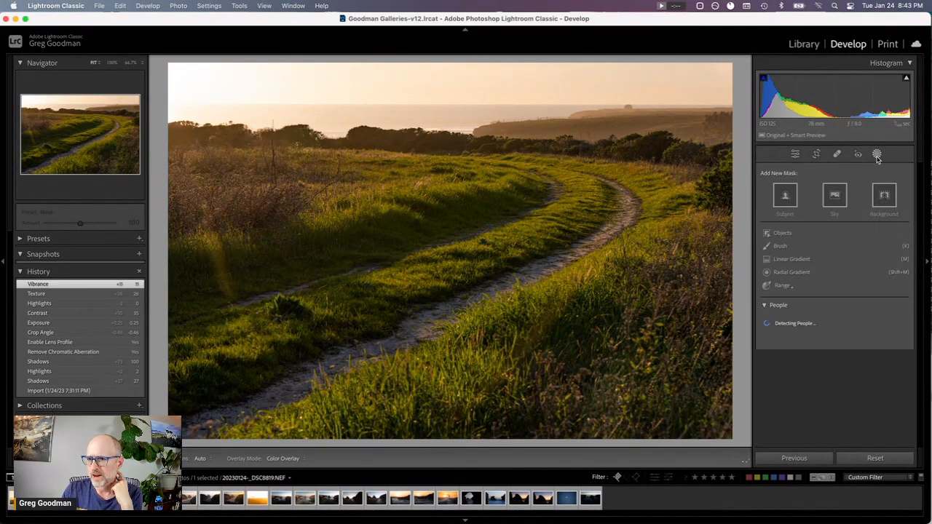
{"action": "left_click", "coordinate": [835, 196]}
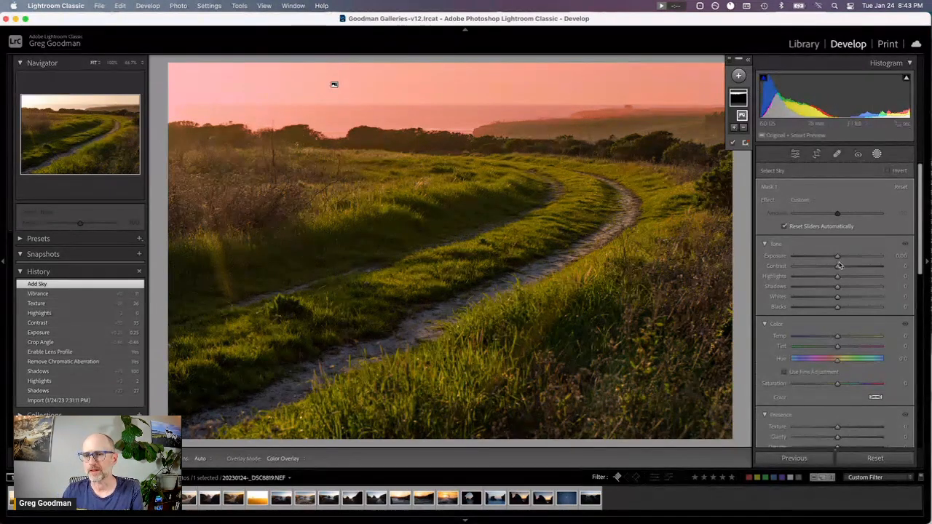
{"action": "left_click_drag", "start_coordinate": [838, 281], "coordinate": [814, 284]}
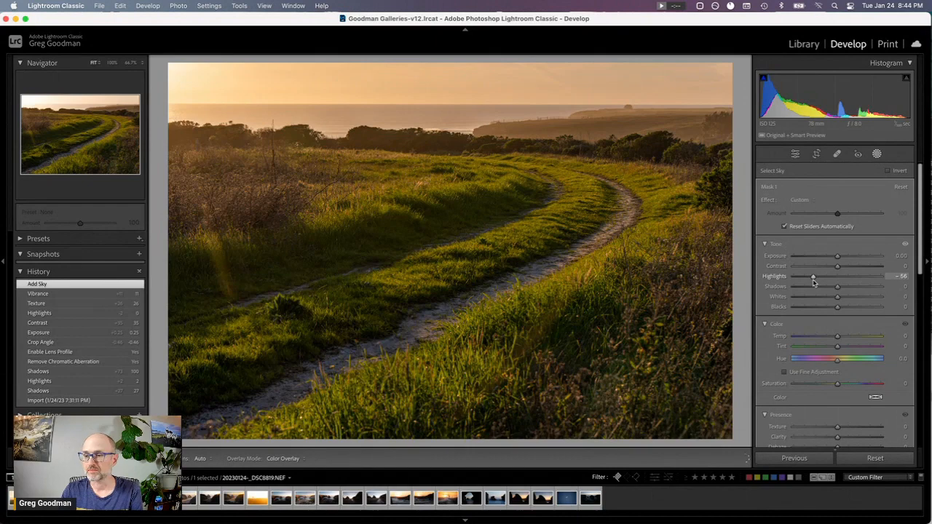
{"action": "left_click_drag", "start_coordinate": [814, 284], "coordinate": [814, 283]}
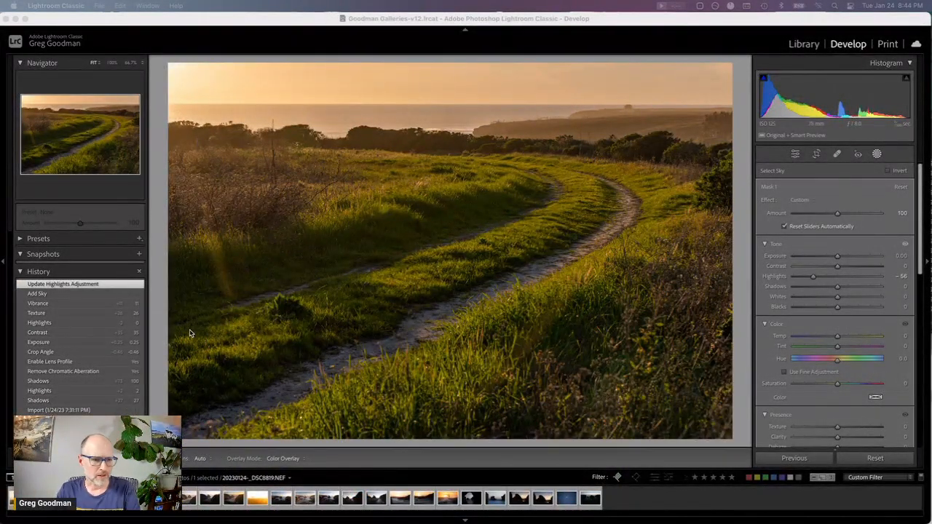
{"action": "left_click", "coordinate": [92, 409]}
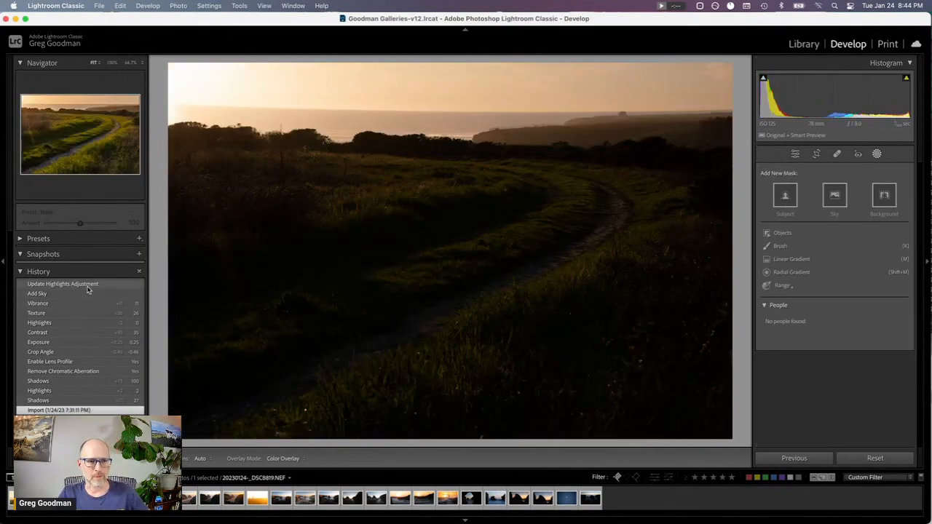
{"action": "left_click", "coordinate": [88, 288]}
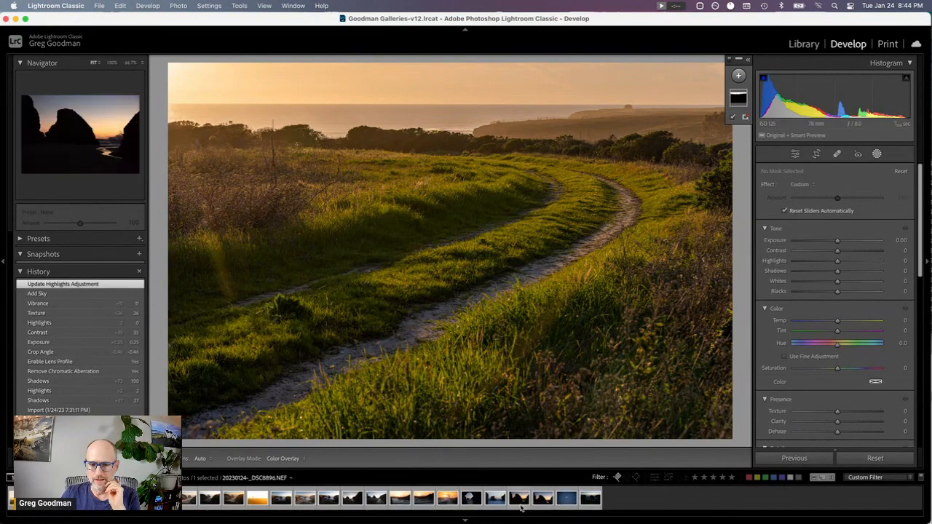
Step: Open the dark sea stack silhouette photo, set Shadows to +2 and lower Highlights slightly
{"action": "left_click", "coordinate": [542, 499]}
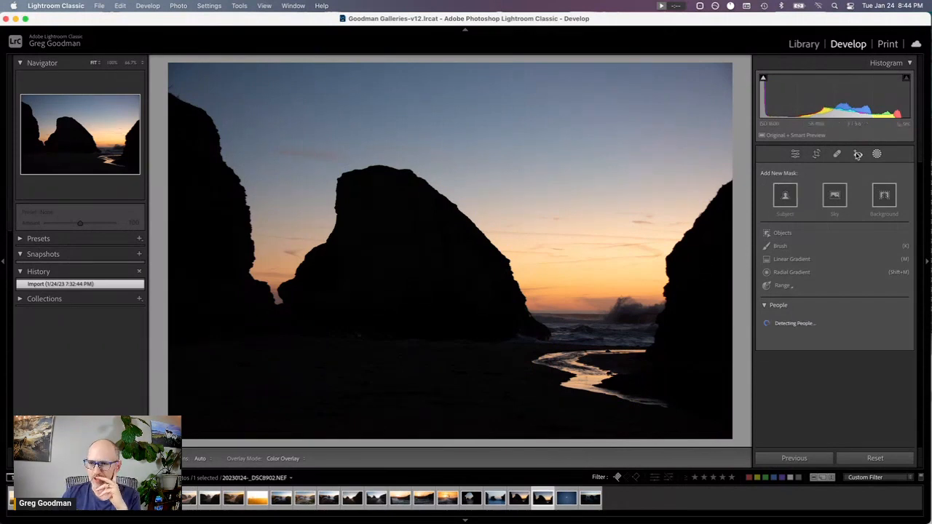
{"action": "left_click", "coordinate": [795, 154]}
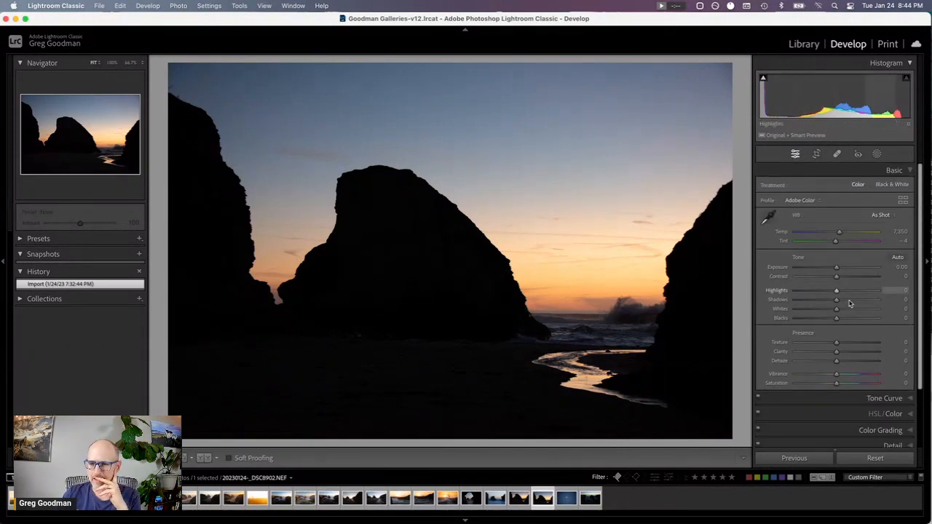
{"action": "mouse_move", "coordinate": [838, 304]}
{"action": "left_mouse_down"}
{"action": "mouse_move", "coordinate": [894, 305]}
{"action": "mouse_move", "coordinate": [839, 308]}
{"action": "left_mouse_up"}
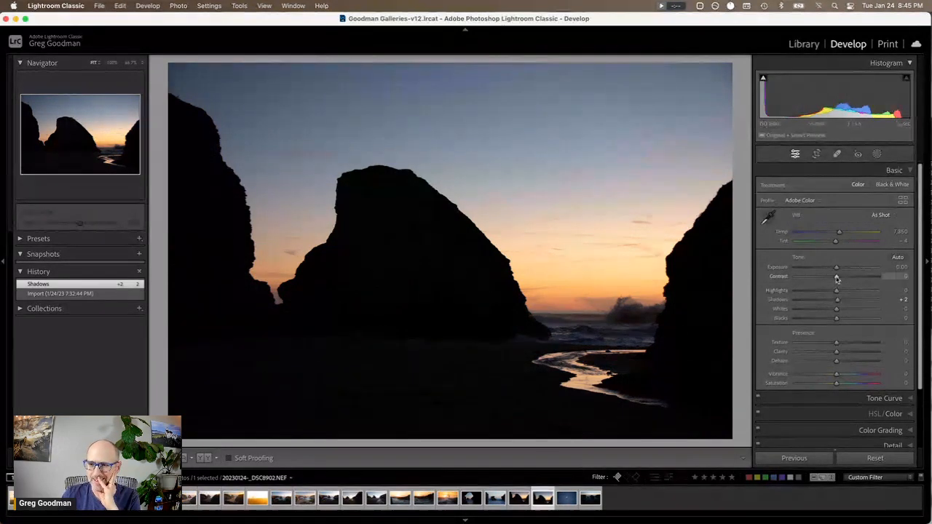
{"action": "mouse_move", "coordinate": [837, 292]}
{"action": "left_mouse_down"}
{"action": "mouse_move", "coordinate": [825, 292]}
{"action": "mouse_move", "coordinate": [837, 293]}
{"action": "left_mouse_up"}
Step: Brush a mask over the central rock with a size 22 brush and set the mask's Shadows to 27
{"action": "left_click", "coordinate": [877, 154]}
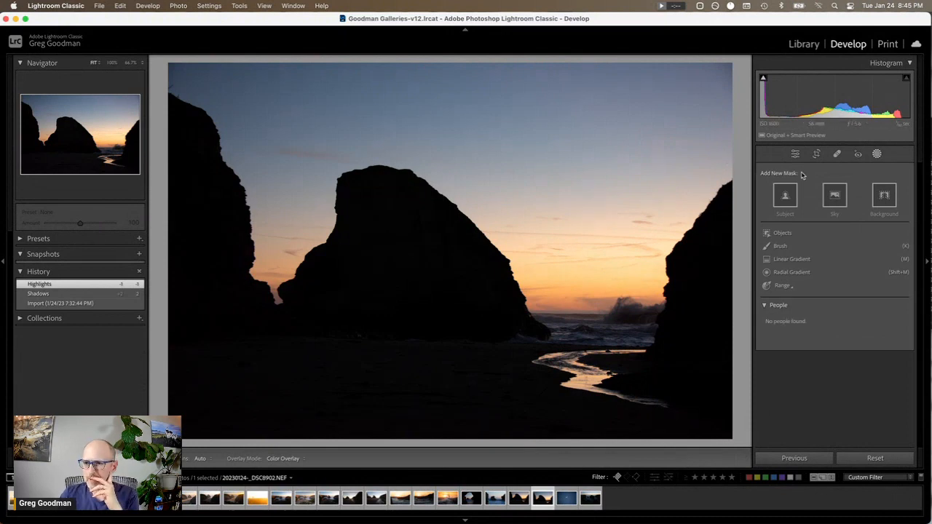
{"action": "left_click", "coordinate": [781, 248]}
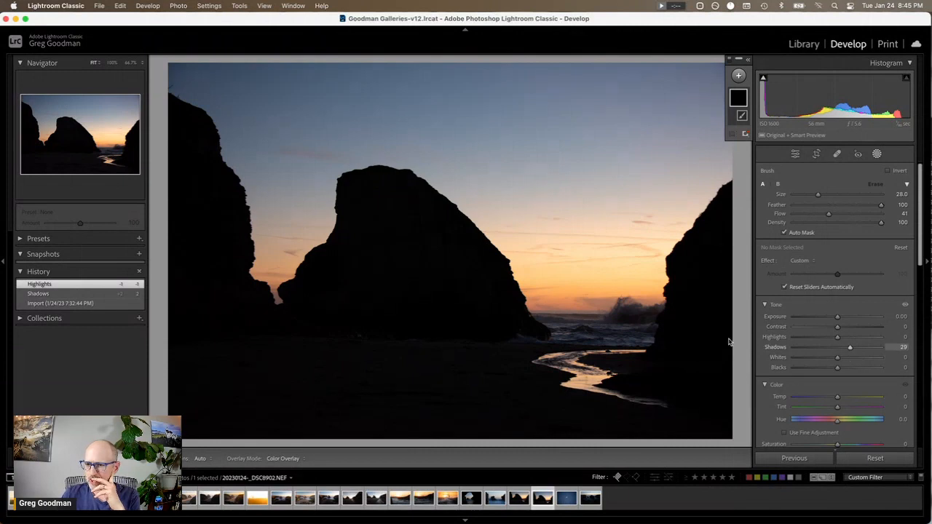
{"action": "scroll", "coordinate": [364, 225], "scroll_direction": "down", "scroll_amount": 4}
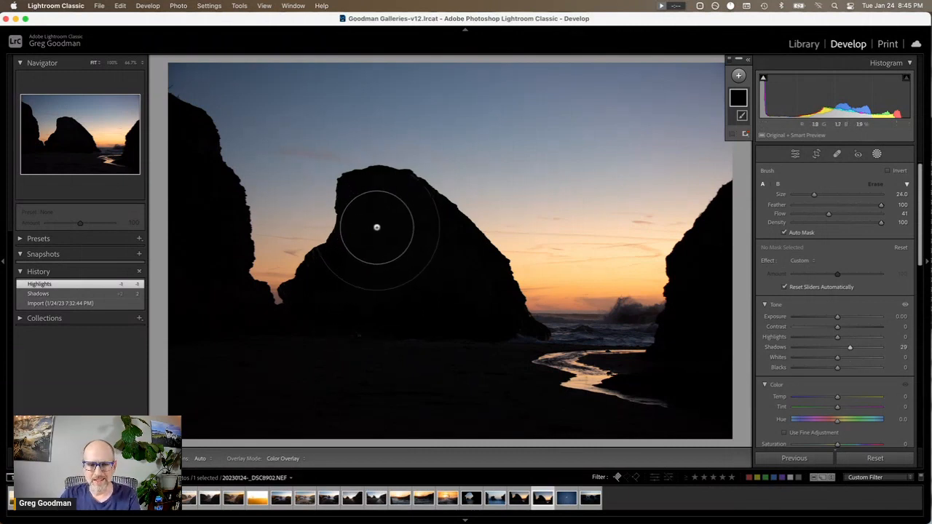
{"action": "scroll", "coordinate": [377, 227], "scroll_direction": "down", "scroll_amount": 2}
{"action": "mouse_move", "coordinate": [380, 222]}
{"action": "left_mouse_down"}
{"action": "mouse_move", "coordinate": [339, 304]}
{"action": "mouse_move", "coordinate": [417, 268]}
{"action": "mouse_move", "coordinate": [406, 241]}
{"action": "mouse_move", "coordinate": [510, 333]}
{"action": "left_mouse_up"}
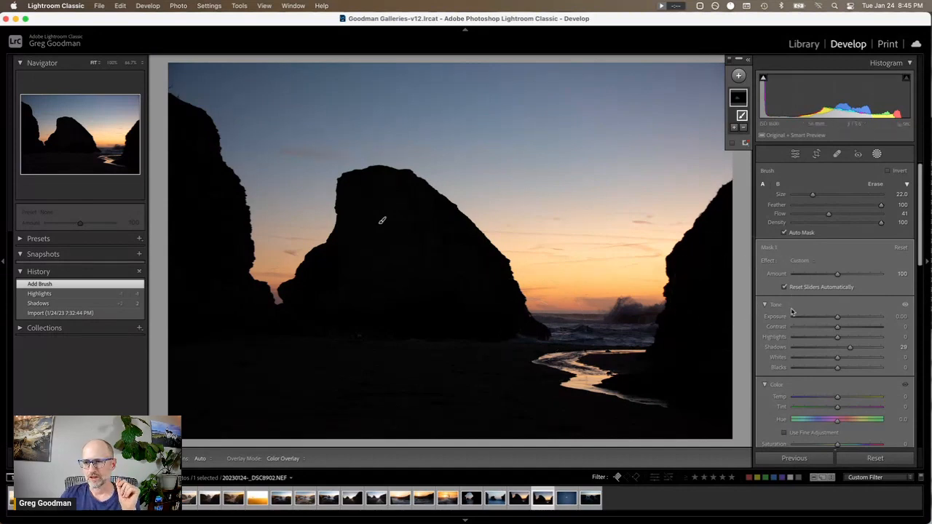
{"action": "left_click_drag", "start_coordinate": [850, 351], "coordinate": [873, 351]}
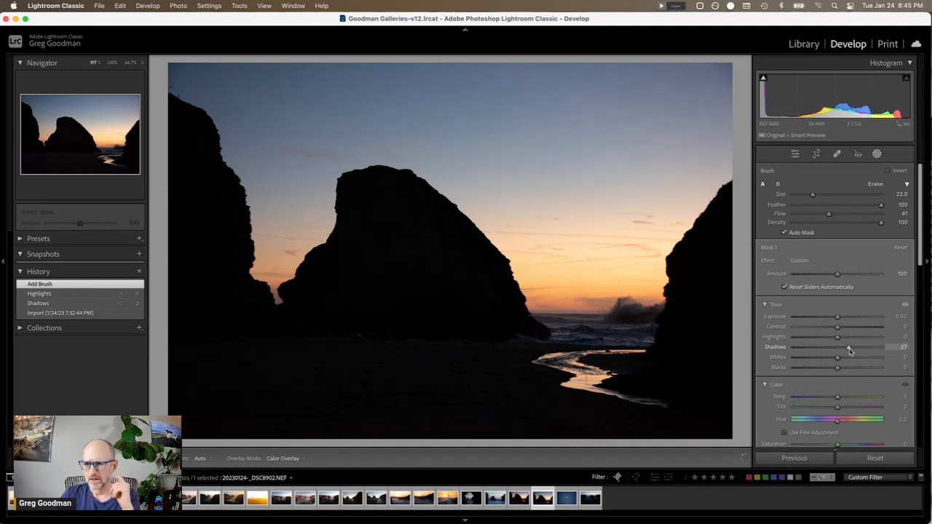
{"action": "left_click_drag", "start_coordinate": [850, 350], "coordinate": [850, 350]}
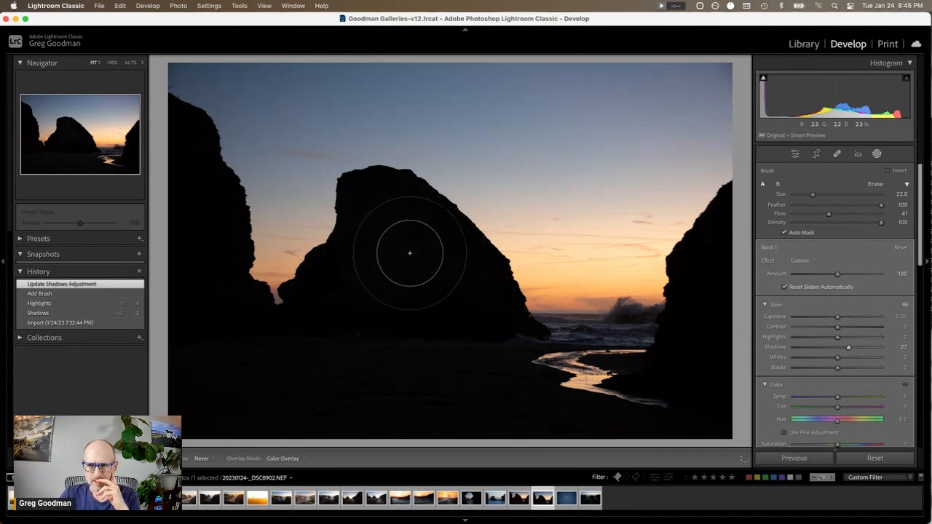
{"action": "mouse_move", "coordinate": [409, 253]}
{"action": "left_mouse_down"}
{"action": "mouse_move", "coordinate": [360, 263]}
{"action": "mouse_move", "coordinate": [424, 252]}
{"action": "mouse_move", "coordinate": [479, 303]}
{"action": "left_mouse_up"}
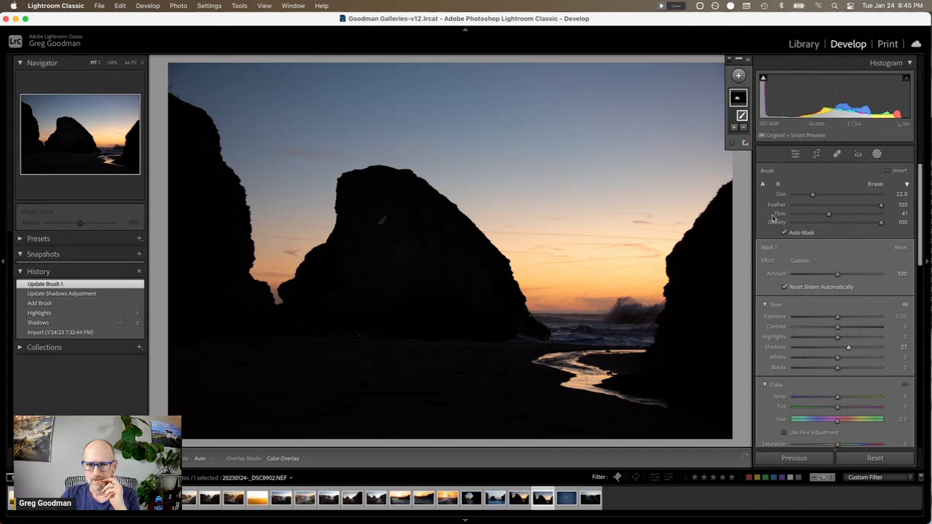
Step: Set the rock mask's Exposure to 0.86 and extend the mask across the rock with brush Flow at 100
{"action": "mouse_move", "coordinate": [837, 316]}
{"action": "left_mouse_down"}
{"action": "mouse_move", "coordinate": [861, 321]}
{"action": "mouse_move", "coordinate": [846, 320]}
{"action": "left_mouse_up"}
{"action": "left_click_drag", "start_coordinate": [828, 213], "coordinate": [886, 219]}
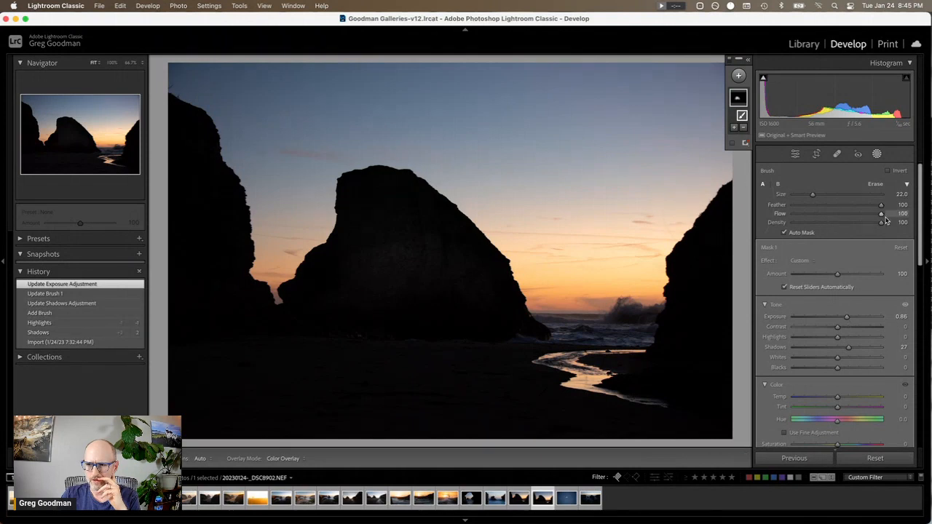
{"action": "key", "text": "h"}
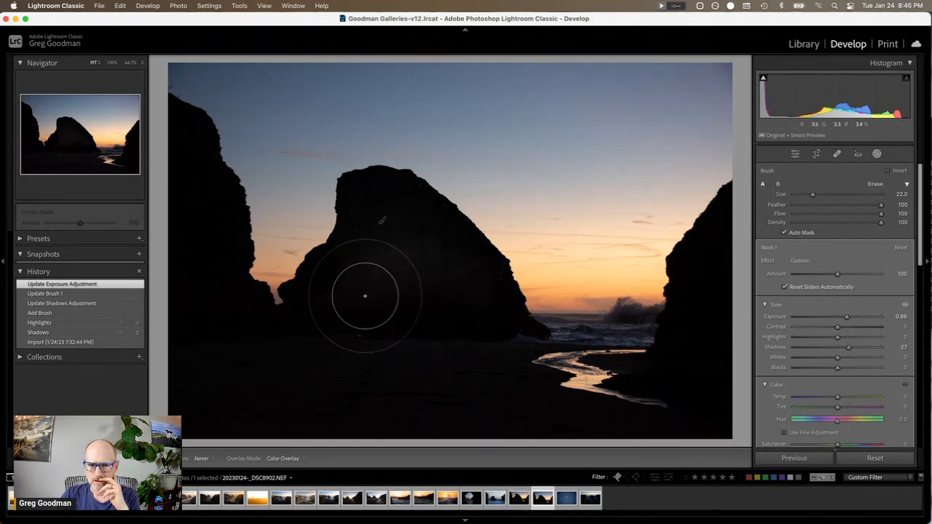
{"action": "left_click_drag", "start_coordinate": [345, 298], "coordinate": [335, 303]}
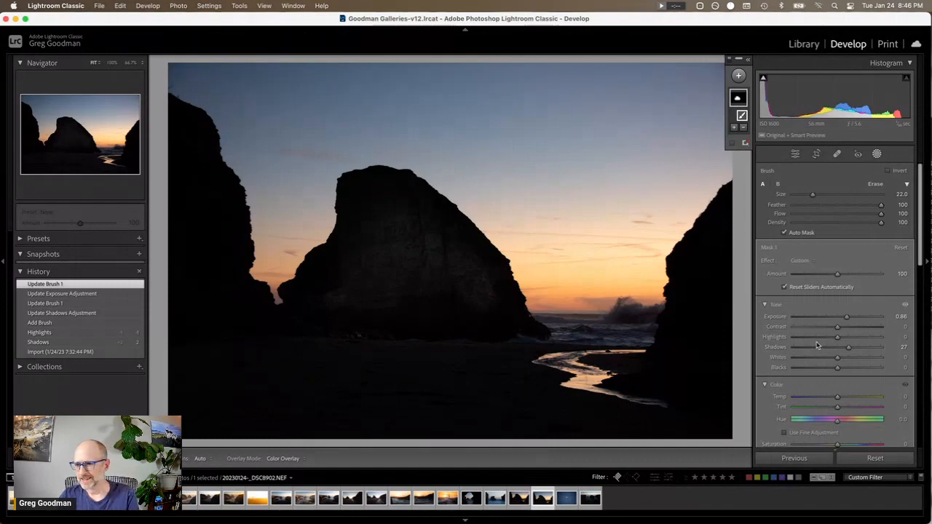
Step: Set the rock mask's Contrast to 44, comparing the photo with its Import state before and after the change
{"action": "left_click", "coordinate": [49, 352]}
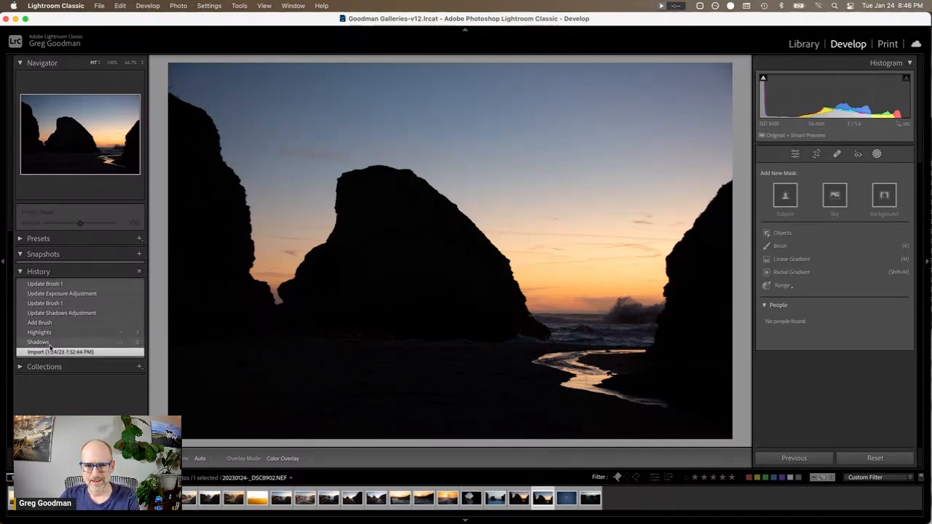
{"action": "left_click", "coordinate": [69, 284]}
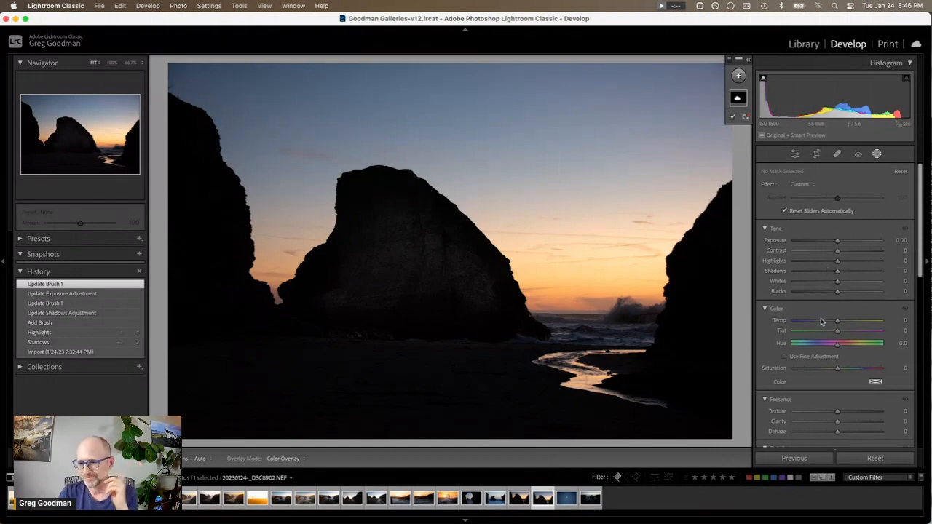
{"action": "left_click", "coordinate": [382, 221]}
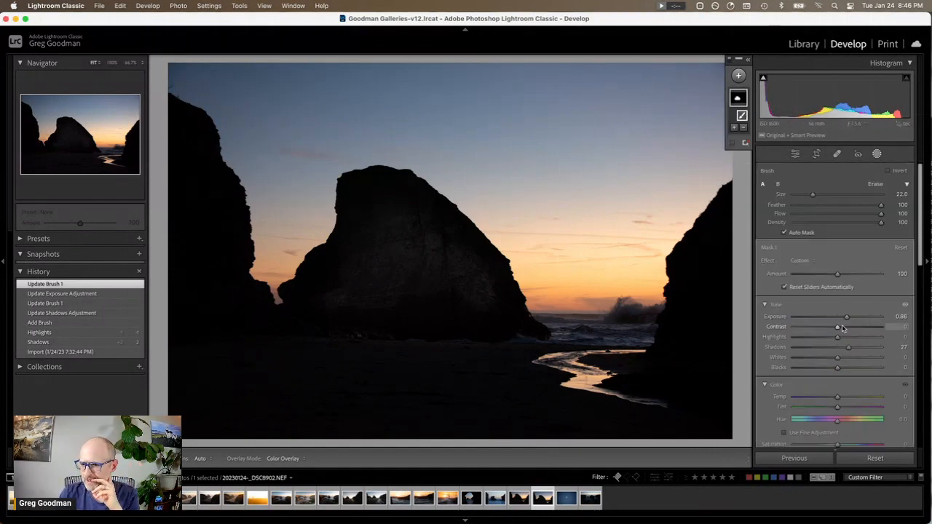
{"action": "left_click_drag", "start_coordinate": [837, 329], "coordinate": [857, 331]}
{"action": "left_click", "coordinate": [80, 361]}
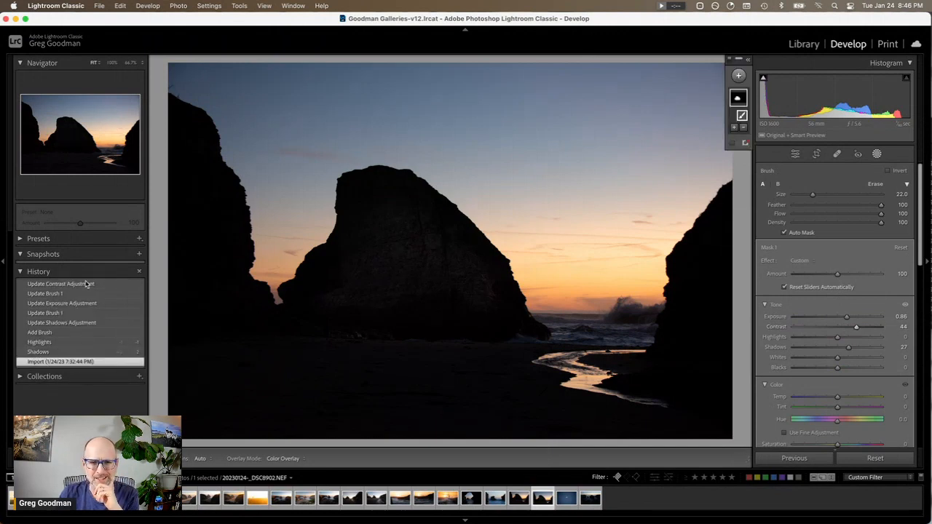
{"action": "left_click", "coordinate": [83, 284]}
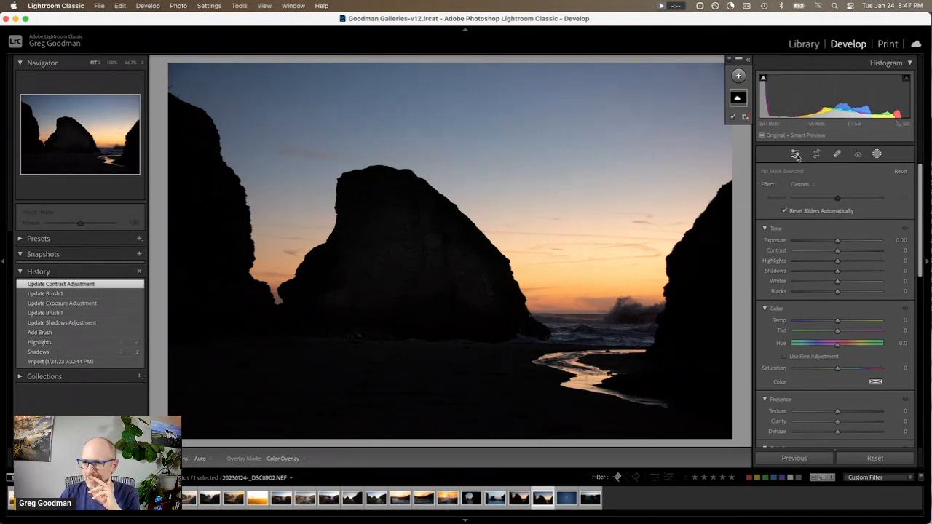
Step: Enable Remove Chromatic Aberration in the lens corrections for the sea stack photo
{"action": "left_click", "coordinate": [796, 155]}
{"action": "scroll", "coordinate": [891, 405], "scroll_direction": "down", "scroll_amount": 5}
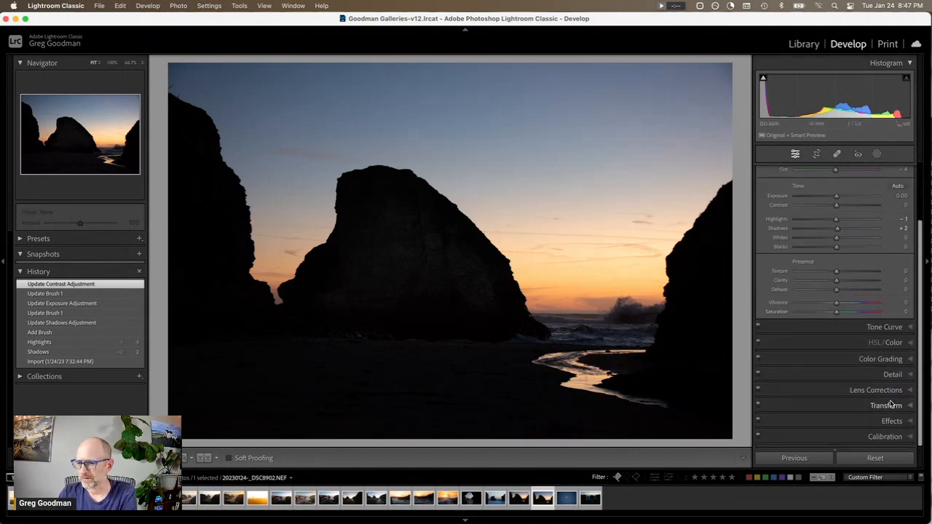
{"action": "left_click", "coordinate": [877, 390]}
{"action": "left_click", "coordinate": [798, 277]}
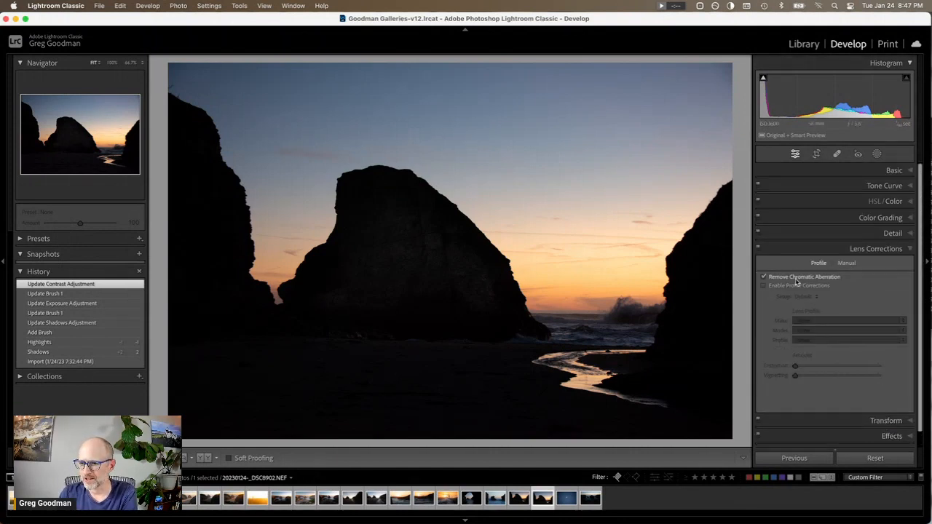
{"action": "scroll", "coordinate": [816, 305], "scroll_direction": "down", "scroll_amount": 1}
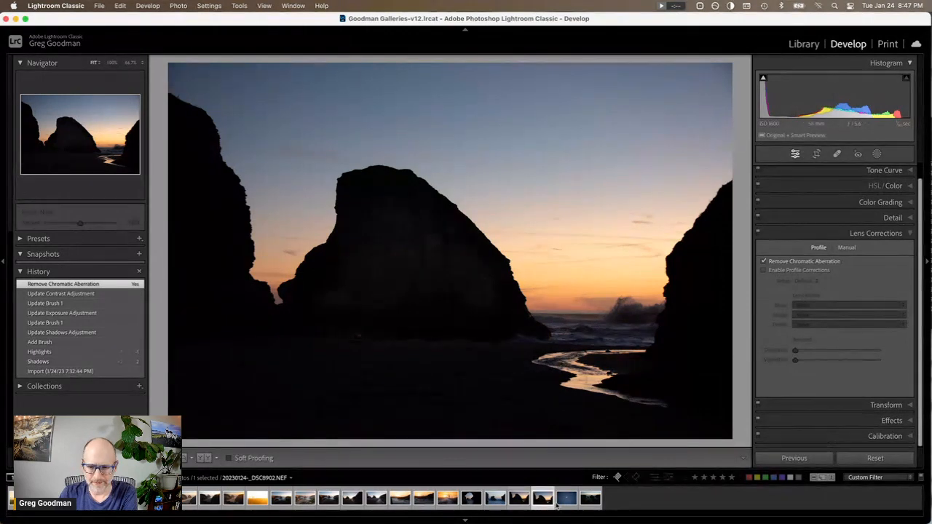
Step: Open the long-exposure seascape of the rocky cove and set Shadows to +100 and Highlights to -24
{"action": "left_click", "coordinate": [590, 499]}
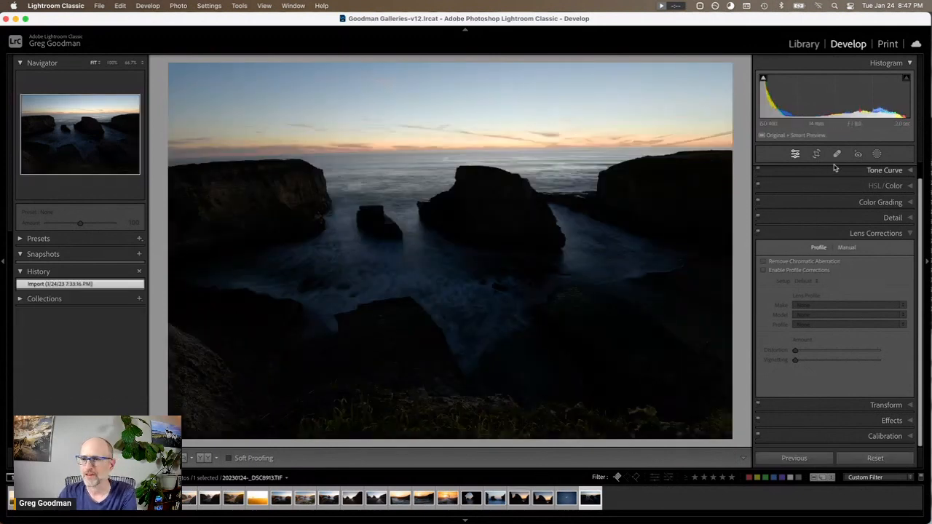
{"action": "scroll", "coordinate": [876, 216], "scroll_direction": "up", "scroll_amount": 1}
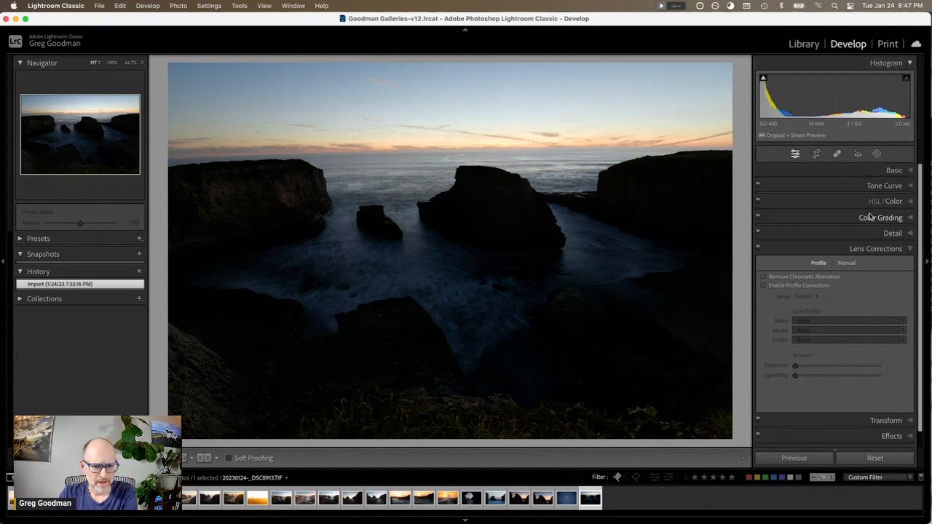
{"action": "left_click", "coordinate": [893, 171]}
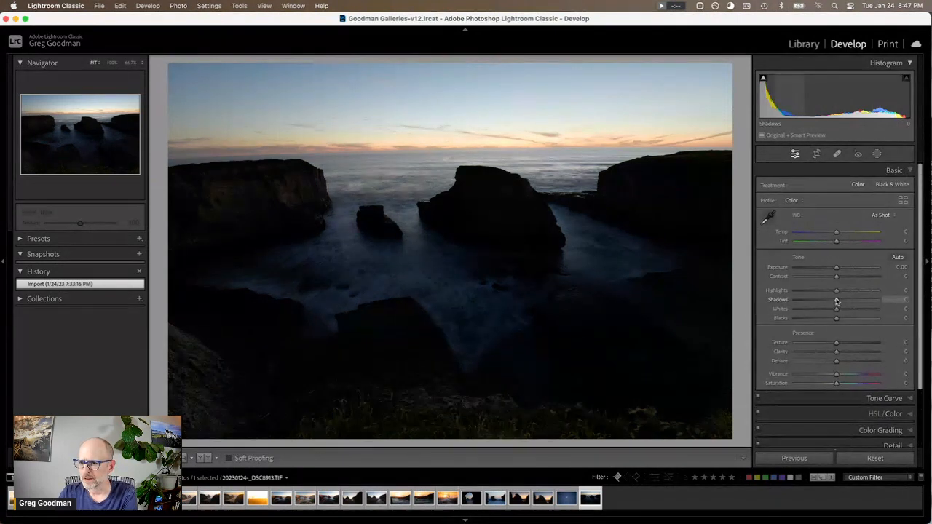
{"action": "left_click", "coordinate": [856, 305]}
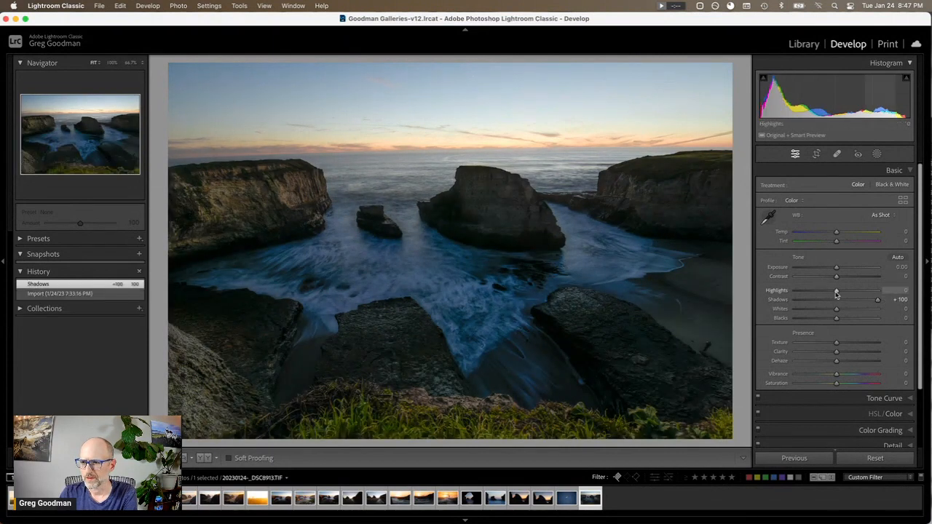
{"action": "left_click_drag", "start_coordinate": [827, 293], "coordinate": [826, 292]}
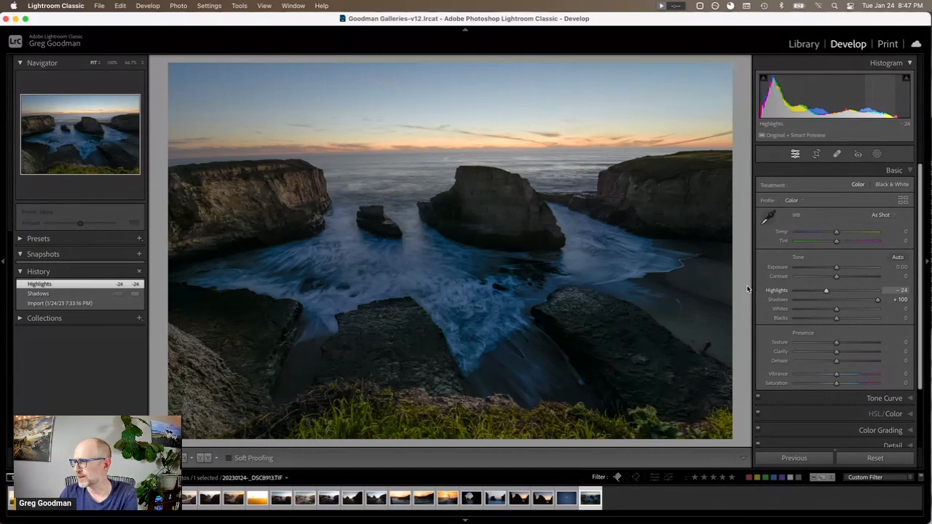
Step: Brush a mask over the blue foaming water between the rocks, reducing the Auto Mask brush to size 11
{"action": "left_click", "coordinate": [877, 155]}
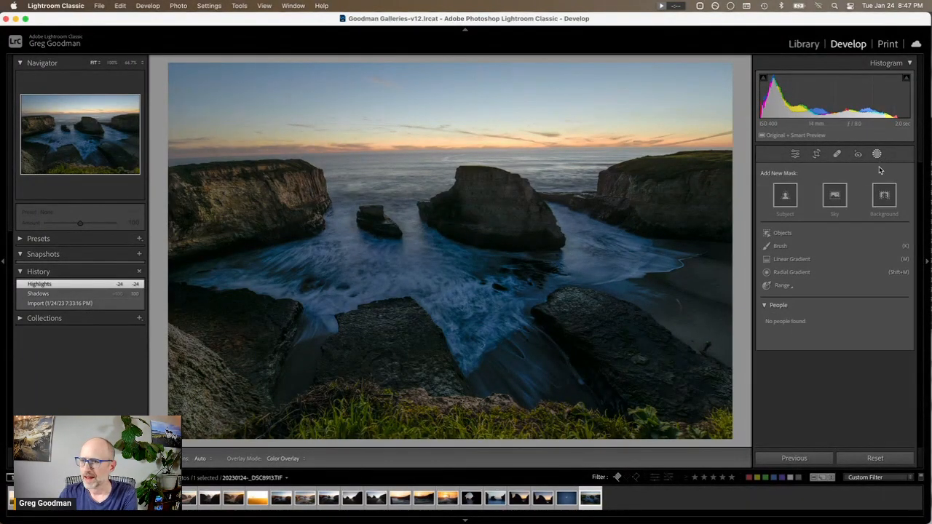
{"action": "left_click", "coordinate": [778, 248]}
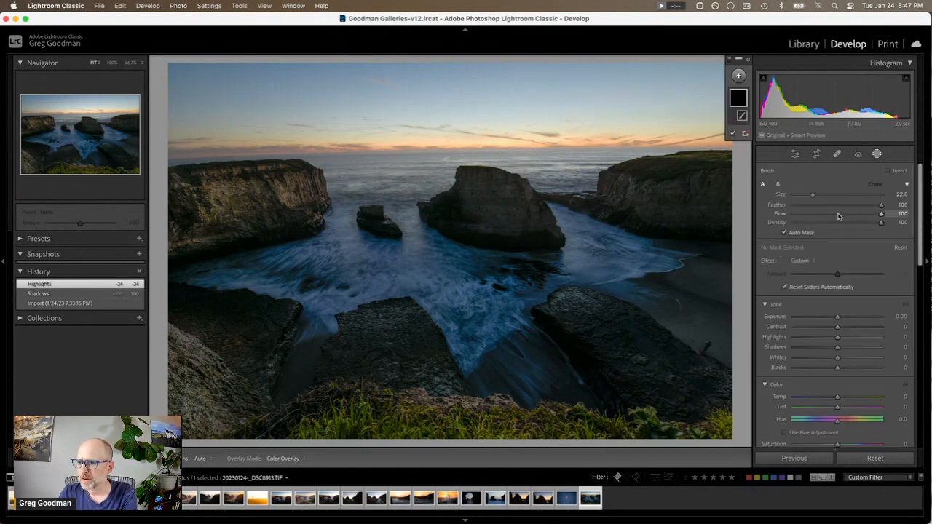
{"action": "scroll", "coordinate": [326, 277], "scroll_direction": "down", "scroll_amount": 10}
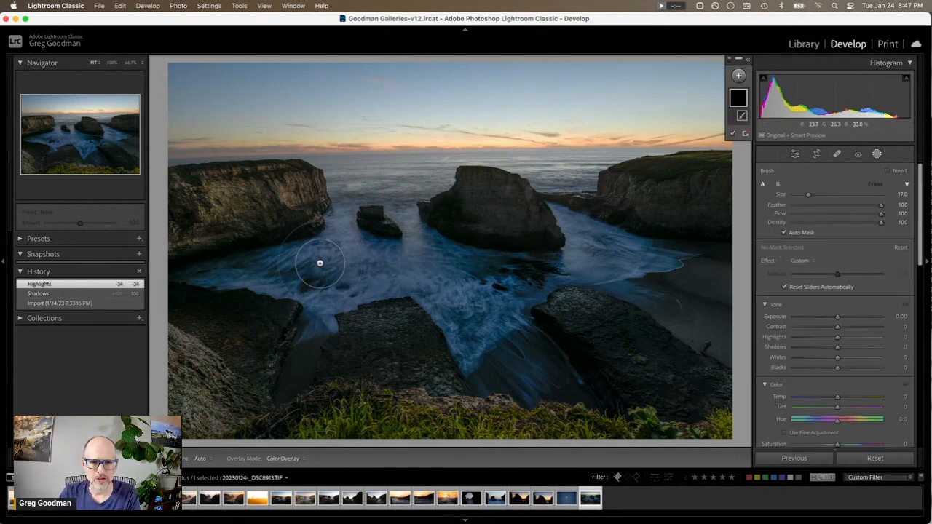
{"action": "mouse_move", "coordinate": [227, 271]}
{"action": "left_mouse_down"}
{"action": "mouse_move", "coordinate": [344, 259]}
{"action": "mouse_move", "coordinate": [321, 252]}
{"action": "mouse_move", "coordinate": [340, 233]}
{"action": "mouse_move", "coordinate": [315, 325]}
{"action": "mouse_move", "coordinate": [329, 320]}
{"action": "mouse_move", "coordinate": [332, 307]}
{"action": "mouse_move", "coordinate": [303, 288]}
{"action": "mouse_move", "coordinate": [250, 279]}
{"action": "mouse_move", "coordinate": [418, 265]}
{"action": "mouse_move", "coordinate": [373, 263]}
{"action": "mouse_move", "coordinate": [391, 263]}
{"action": "mouse_move", "coordinate": [362, 251]}
{"action": "mouse_move", "coordinate": [472, 311]}
{"action": "mouse_move", "coordinate": [421, 285]}
{"action": "mouse_move", "coordinate": [467, 346]}
{"action": "mouse_move", "coordinate": [510, 284]}
{"action": "mouse_move", "coordinate": [510, 307]}
{"action": "mouse_move", "coordinate": [434, 253]}
{"action": "mouse_move", "coordinate": [471, 248]}
{"action": "left_mouse_up"}
{"action": "scroll", "coordinate": [338, 248], "scroll_direction": "down", "scroll_amount": 1}
{"action": "mouse_move", "coordinate": [606, 262]}
{"action": "left_mouse_down"}
{"action": "mouse_move", "coordinate": [582, 255]}
{"action": "mouse_move", "coordinate": [604, 222]}
{"action": "mouse_move", "coordinate": [568, 226]}
{"action": "mouse_move", "coordinate": [630, 255]}
{"action": "mouse_move", "coordinate": [672, 257]}
{"action": "mouse_move", "coordinate": [599, 259]}
{"action": "left_mouse_up"}
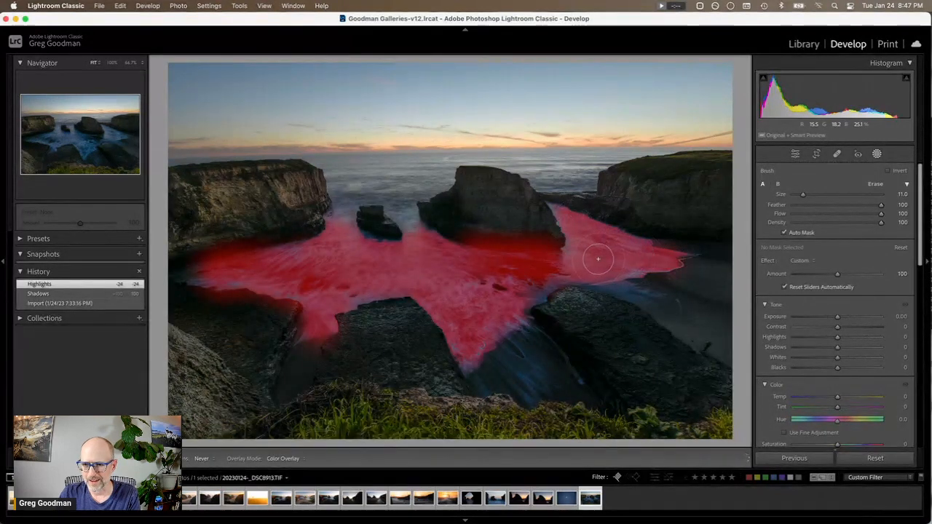
{"action": "left_click_drag", "start_coordinate": [204, 273], "coordinate": [187, 276]}
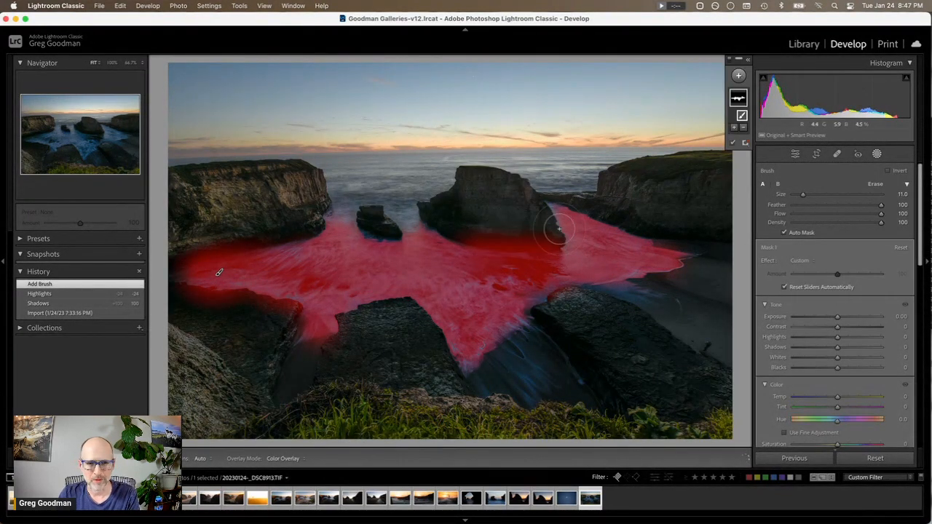
Step: Subtract the overspill along the central rock's base from the water mask with a size 11 brush
{"action": "left_click", "coordinate": [743, 127]}
{"action": "left_click", "coordinate": [474, 229]}
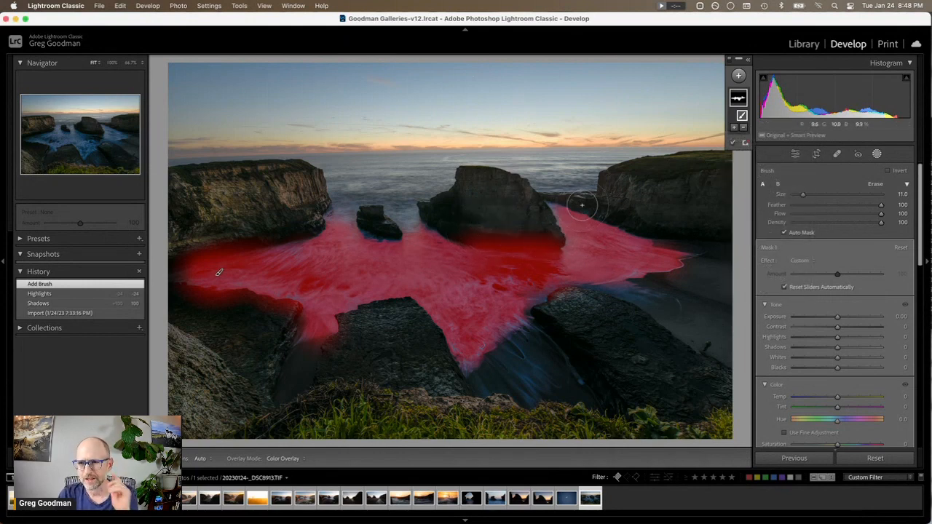
{"action": "left_click", "coordinate": [742, 128]}
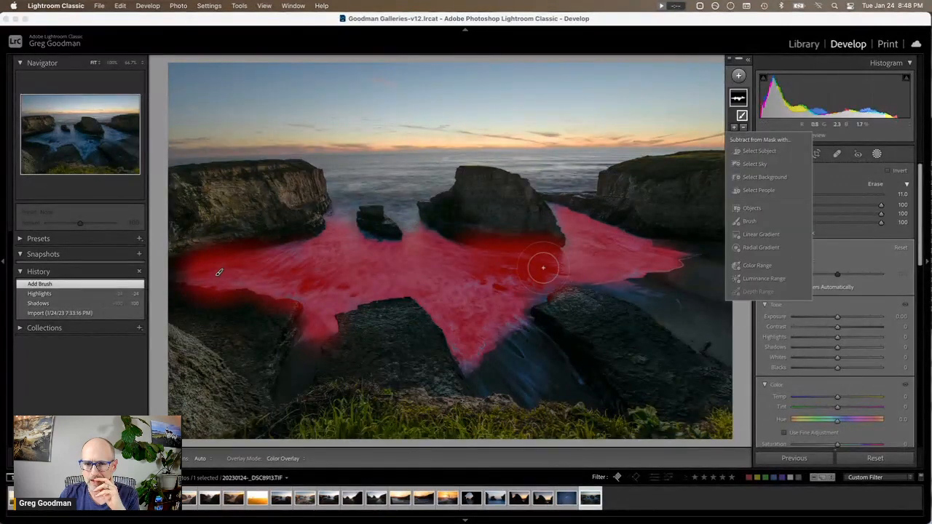
{"action": "left_click", "coordinate": [735, 222]}
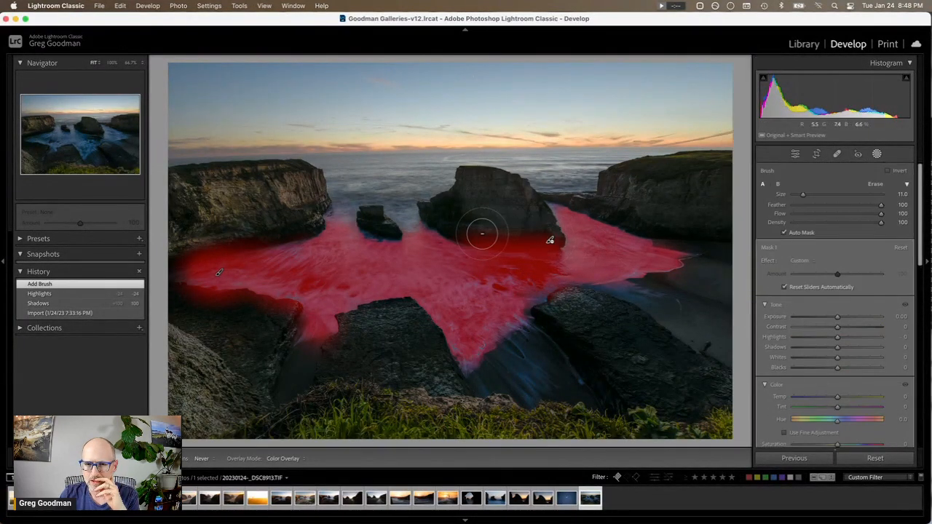
{"action": "mouse_move", "coordinate": [478, 233]}
{"action": "left_mouse_down"}
{"action": "mouse_move", "coordinate": [469, 225]}
{"action": "mouse_move", "coordinate": [482, 233]}
{"action": "left_mouse_up"}
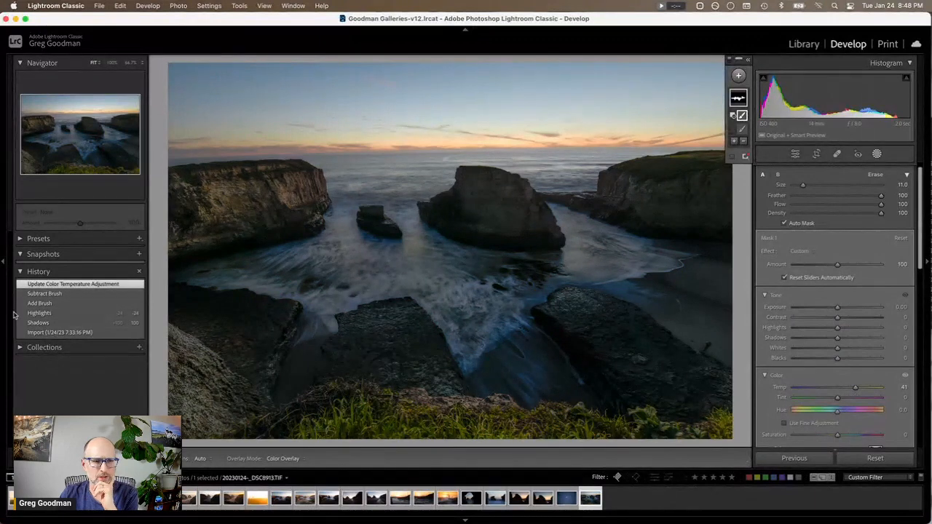
Step: Compare the cove photo's imported state with its Shadows, Highlights and latest color temperature edits in the history
{"action": "left_click", "coordinate": [52, 336]}
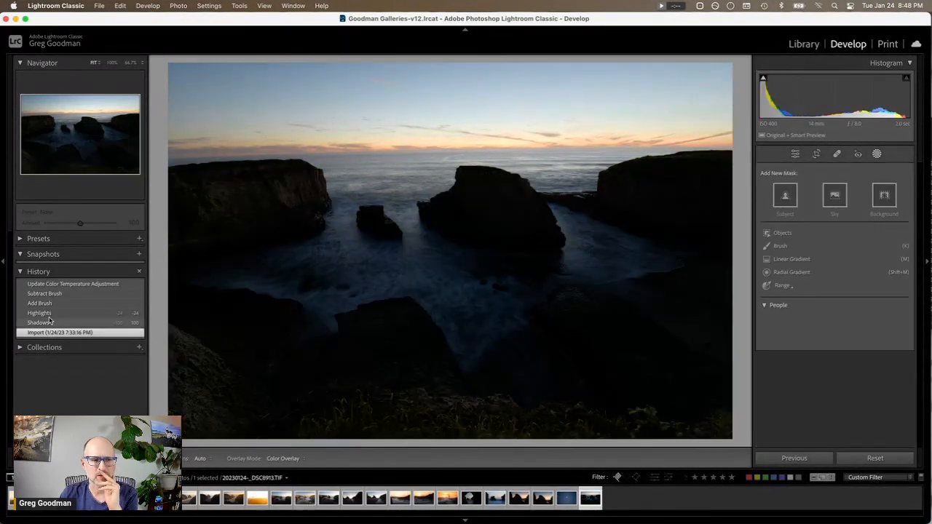
{"action": "left_click", "coordinate": [50, 322]}
{"action": "left_click", "coordinate": [51, 313]}
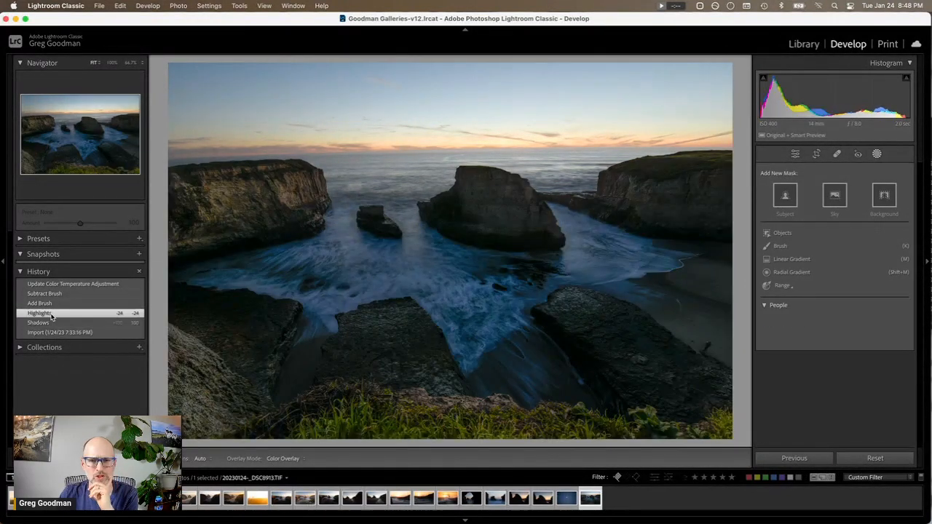
{"action": "left_click", "coordinate": [69, 284]}
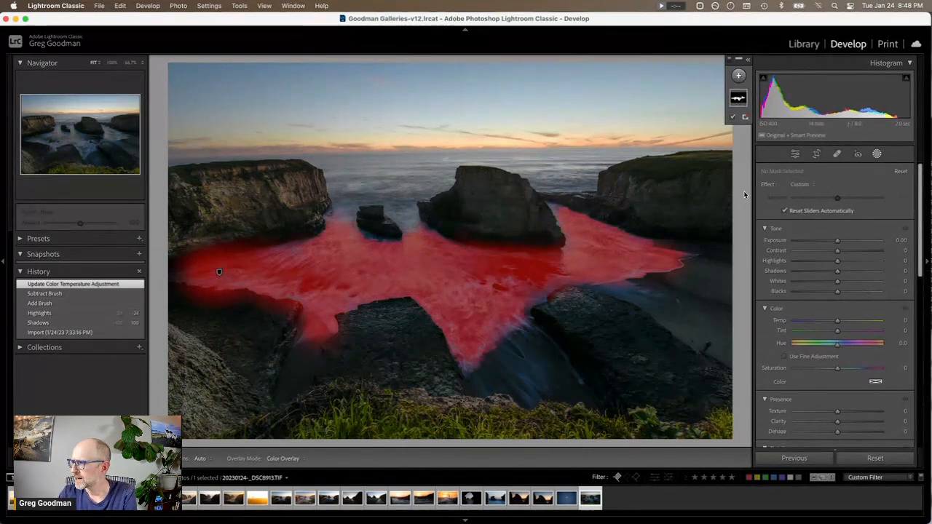
Step: Enable Remove Chromatic Aberration in the lens corrections for the rocky cove photo
{"action": "scroll", "coordinate": [823, 291], "scroll_direction": "down", "scroll_amount": 5}
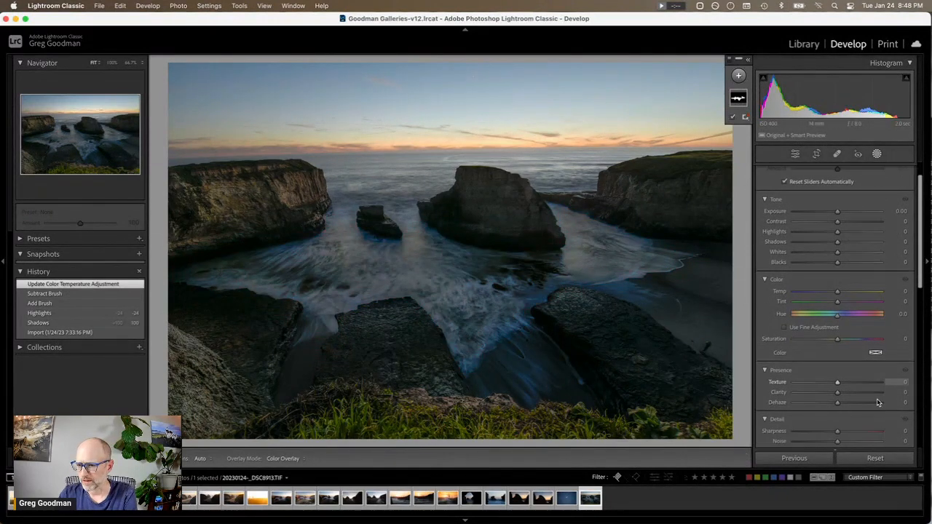
{"action": "left_click", "coordinate": [794, 154]}
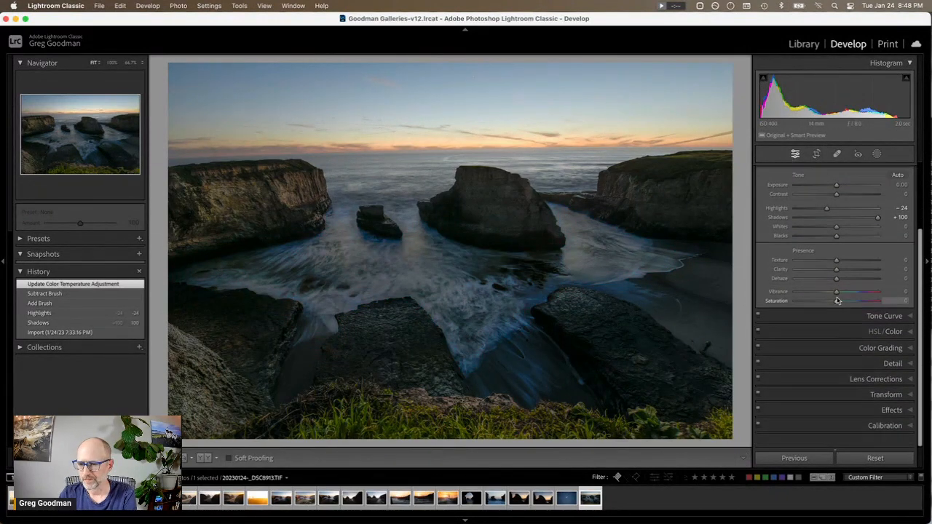
{"action": "left_click", "coordinate": [876, 389]}
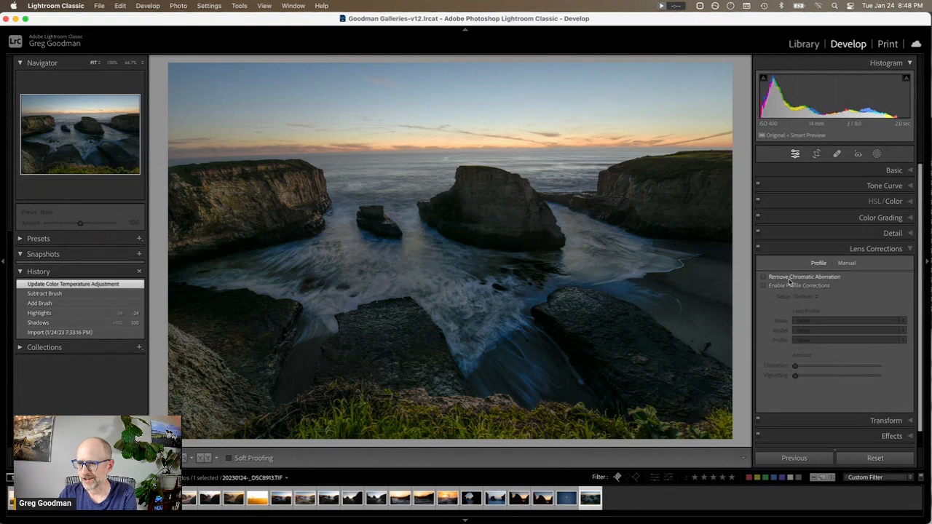
{"action": "left_click", "coordinate": [790, 278]}
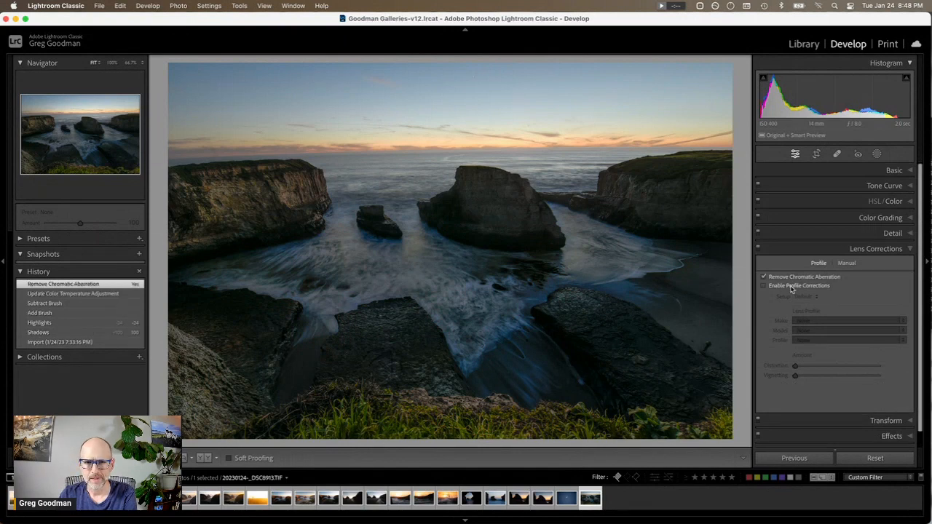
{"action": "scroll", "coordinate": [894, 435], "scroll_direction": "down", "scroll_amount": 1}
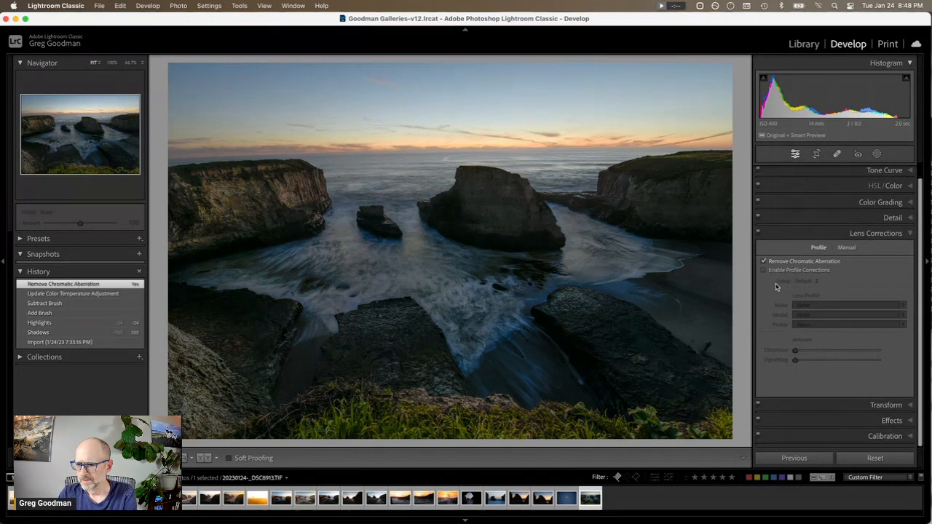
Step: Straighten the rocky cove photo along the sea horizon with a crop angle of 1.29
{"action": "left_click", "coordinate": [816, 154]}
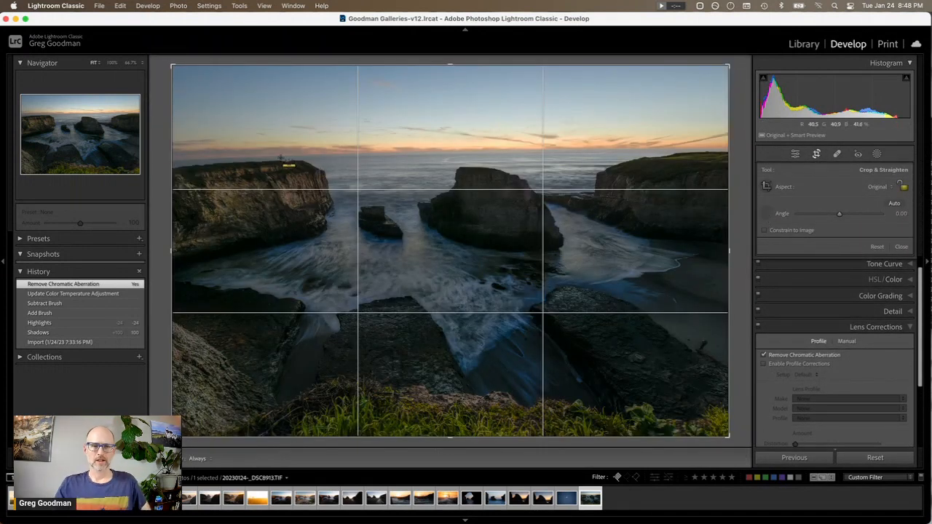
{"action": "left_click_drag", "start_coordinate": [281, 156], "coordinate": [731, 145]}
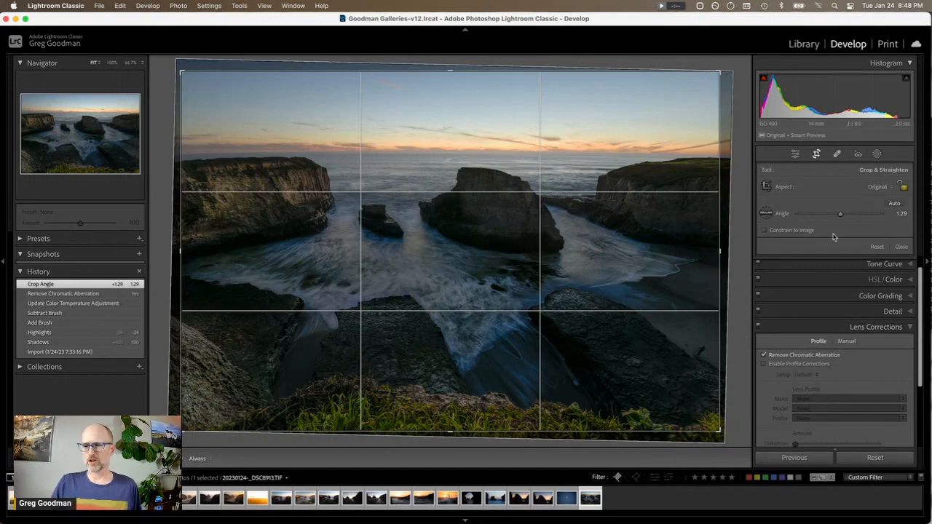
{"action": "left_click", "coordinate": [795, 155]}
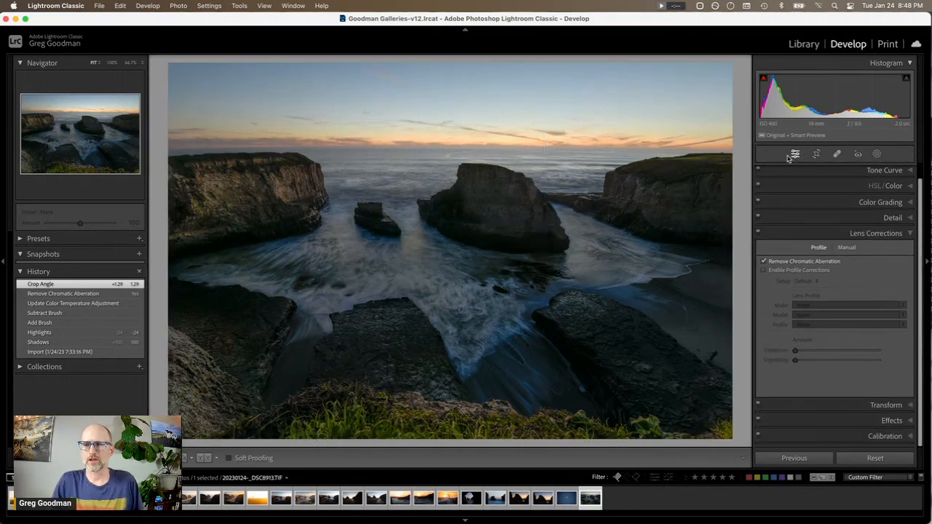
Step: Set the photo's global Texture to +28, and try Vibrance at +27 and -7 before resetting it to 0
{"action": "scroll", "coordinate": [875, 186], "scroll_direction": "up", "scroll_amount": 1}
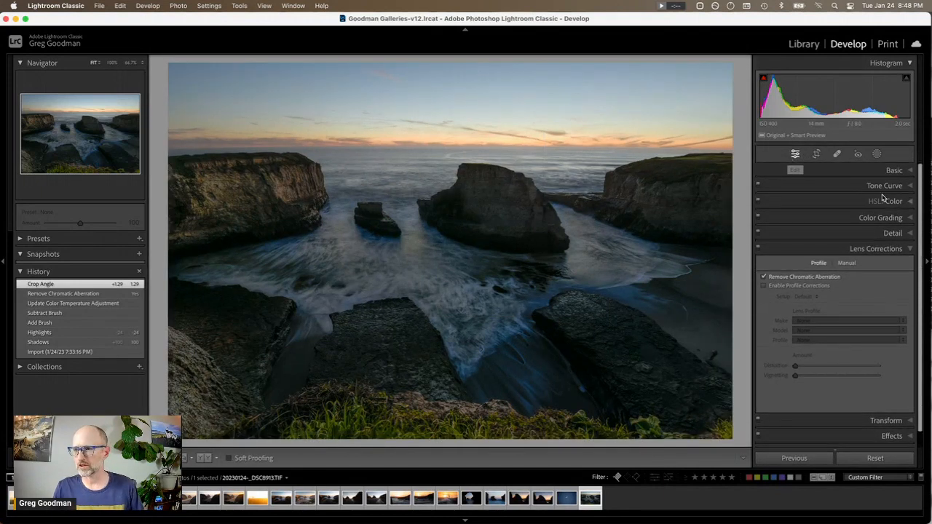
{"action": "left_click", "coordinate": [894, 170]}
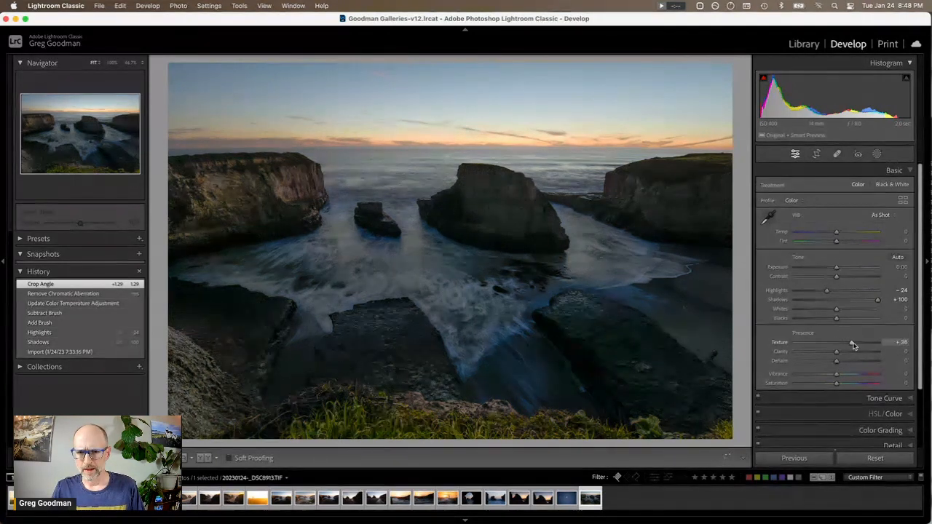
{"action": "left_click_drag", "start_coordinate": [835, 377], "coordinate": [848, 374]}
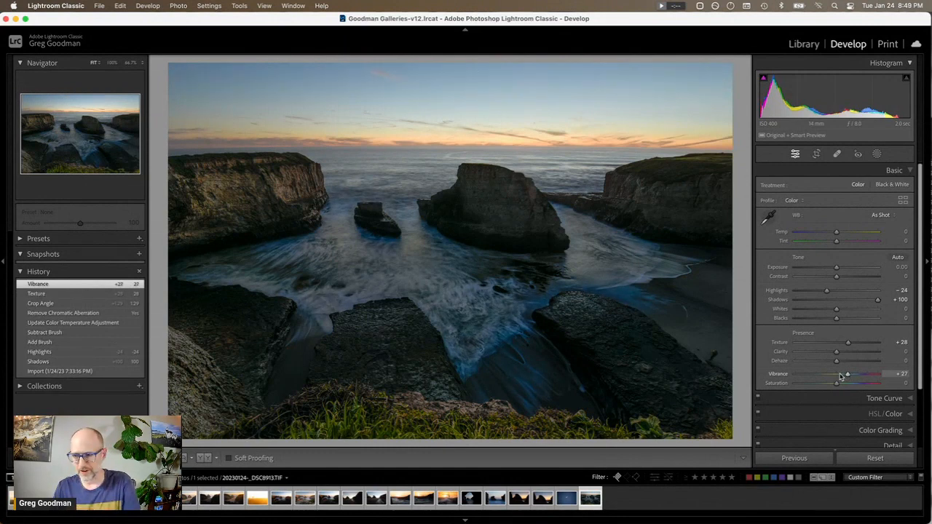
{"action": "left_click", "coordinate": [835, 377]}
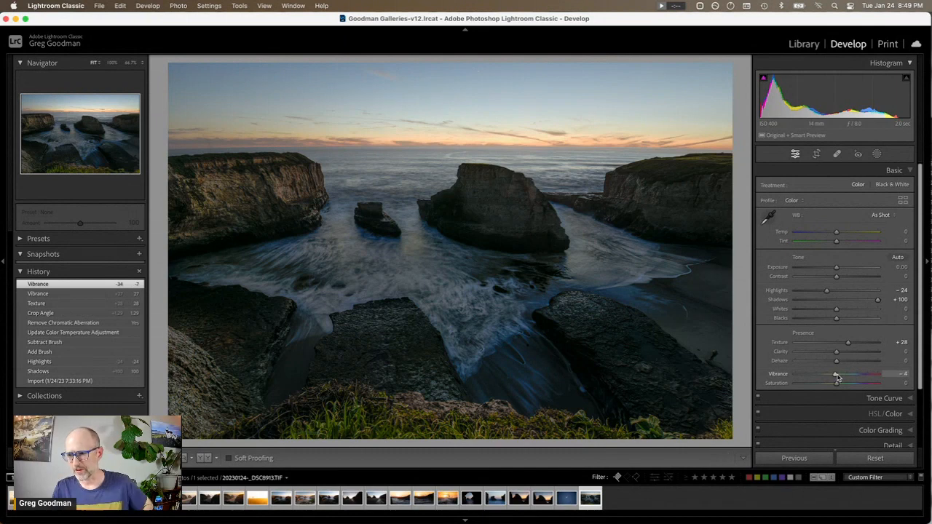
{"action": "double_click", "coordinate": [837, 376]}
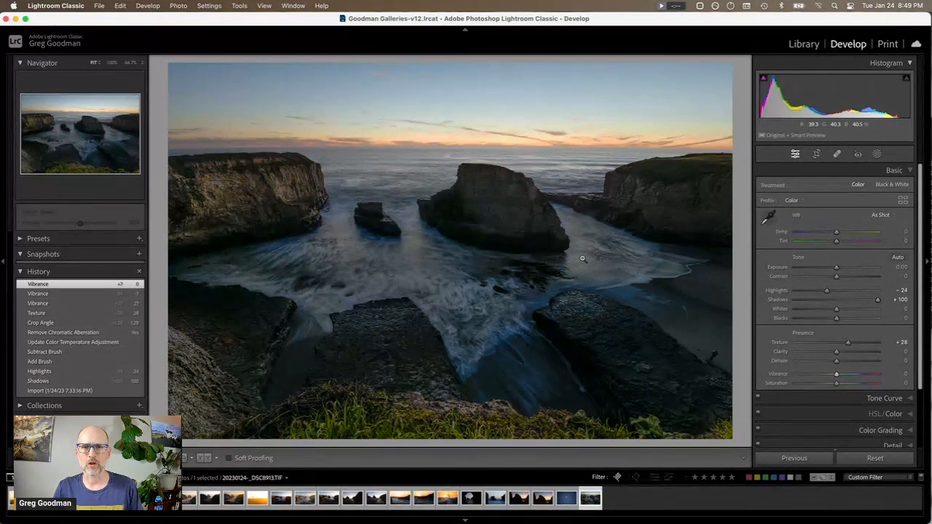
Step: Add a Select Sky mask to the cove photo and set its Saturation to 62
{"action": "left_click", "coordinate": [876, 154]}
{"action": "left_click", "coordinate": [738, 76]}
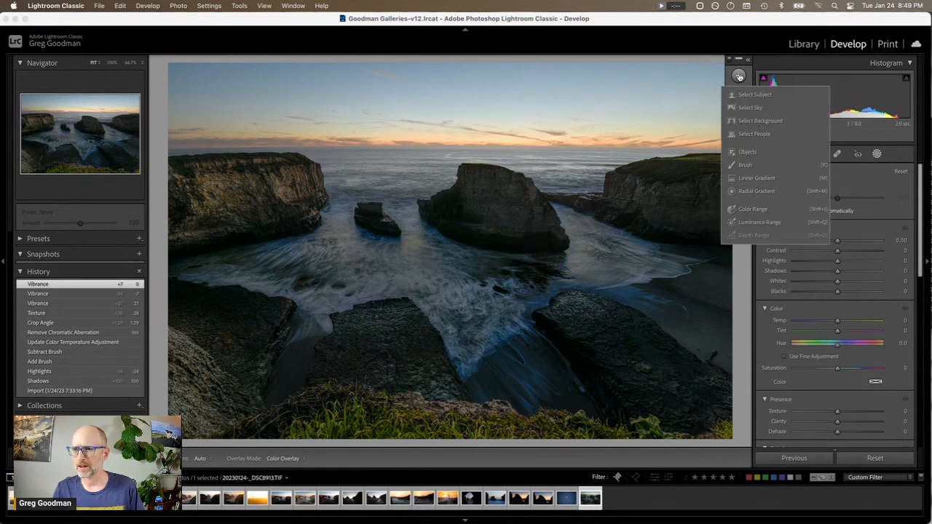
{"action": "left_click", "coordinate": [749, 107]}
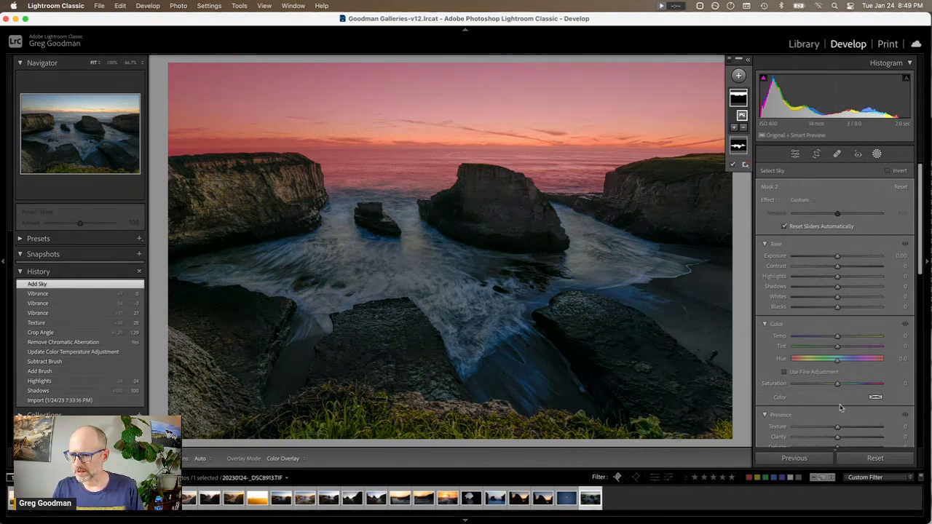
{"action": "scroll", "coordinate": [841, 392], "scroll_direction": "down", "scroll_amount": 4}
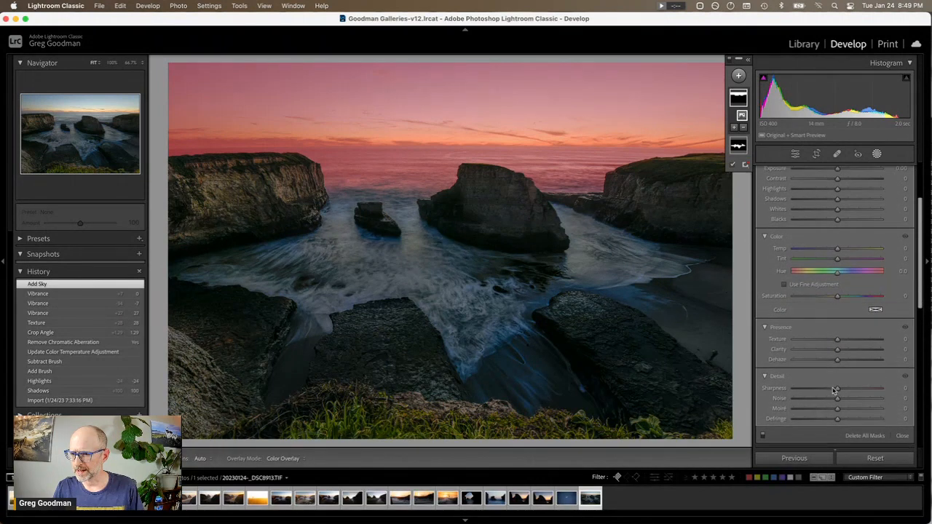
{"action": "scroll", "coordinate": [820, 342], "scroll_direction": "up", "scroll_amount": 2}
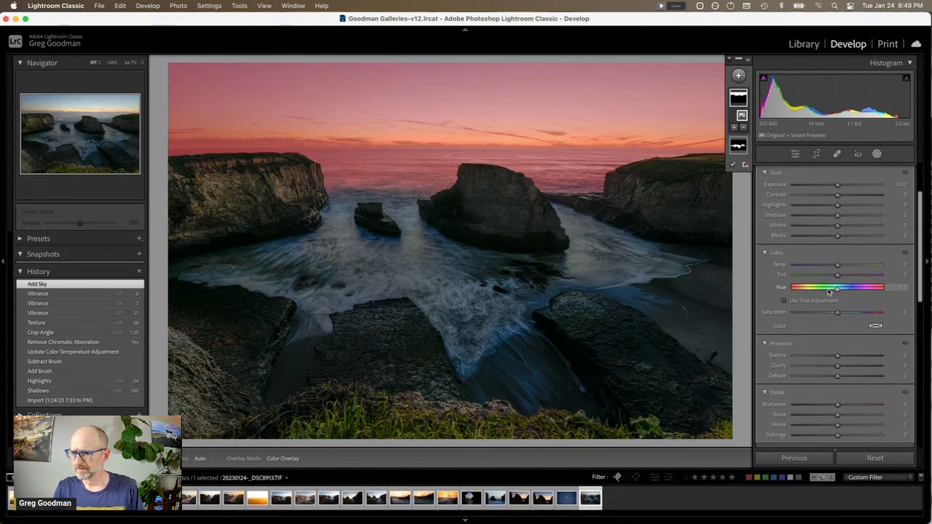
{"action": "left_click_drag", "start_coordinate": [837, 312], "coordinate": [866, 316]}
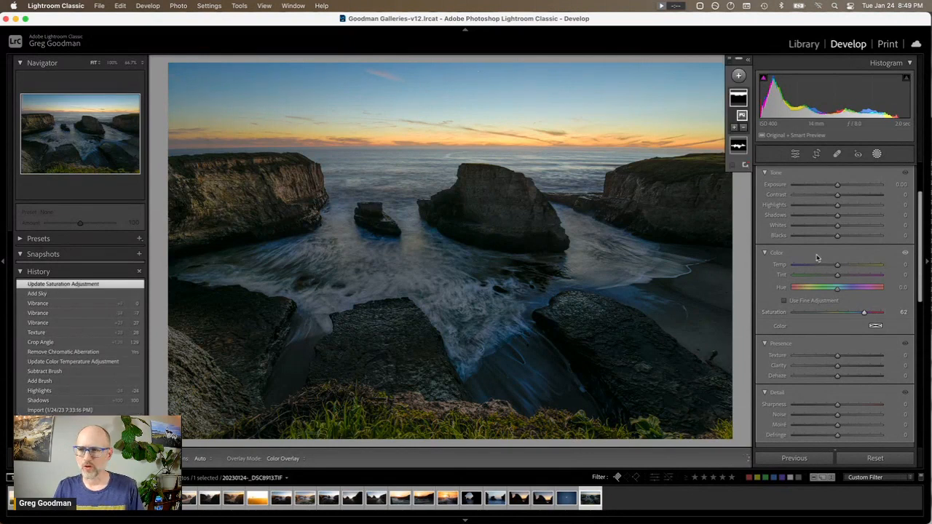
Step: Set the sky mask's Temp to 13, Exposure to -0.02, Contrast to 4, Highlights to -12 and Blacks to 1
{"action": "left_click_drag", "start_coordinate": [837, 264], "coordinate": [842, 268]}
{"action": "mouse_move", "coordinate": [837, 194]}
{"action": "left_mouse_down"}
{"action": "mouse_move", "coordinate": [851, 199]}
{"action": "mouse_move", "coordinate": [828, 207]}
{"action": "mouse_move", "coordinate": [836, 186]}
{"action": "left_mouse_up"}
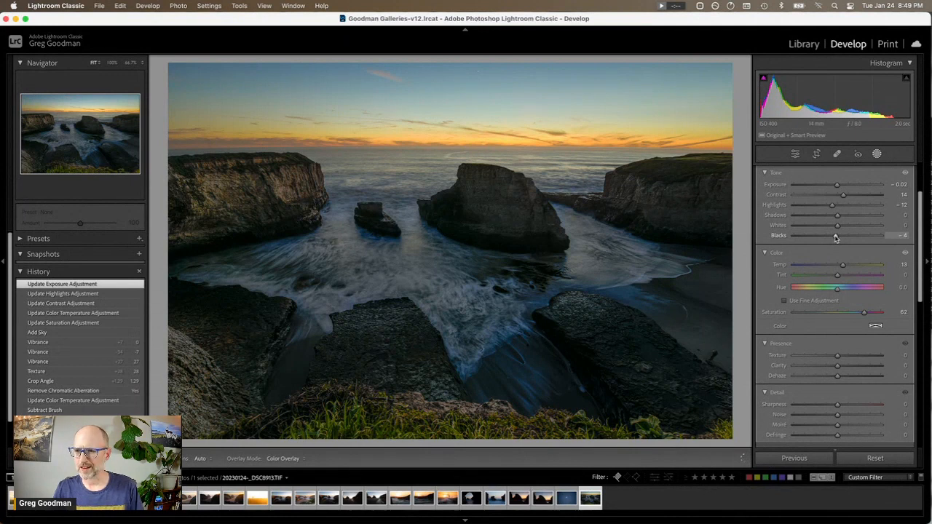
{"action": "left_click_drag", "start_coordinate": [835, 236], "coordinate": [837, 236]}
{"action": "left_click_drag", "start_coordinate": [843, 196], "coordinate": [840, 198]}
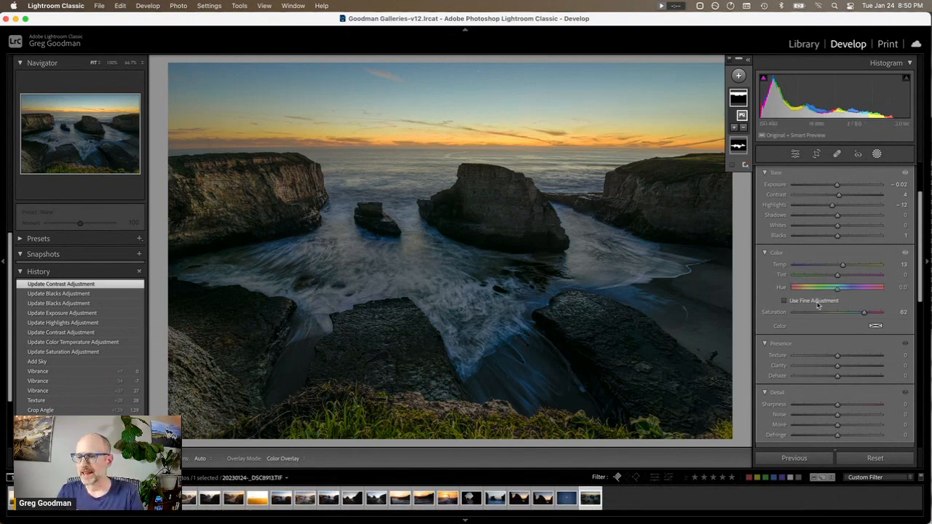
Step: Adjust the Aqua color channel to Hue +35, Saturation +1 and Luminance +19
{"action": "scroll", "coordinate": [818, 305], "scroll_direction": "down", "scroll_amount": 3}
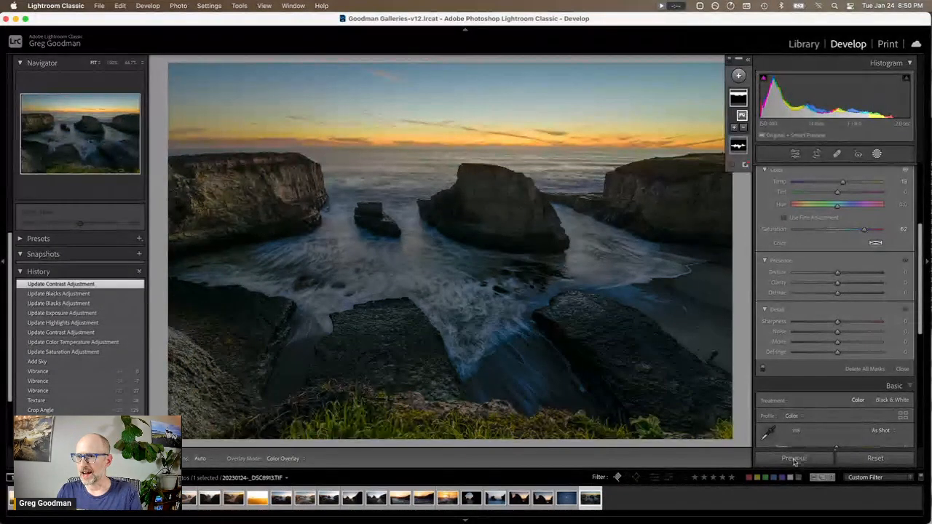
{"action": "left_click", "coordinate": [795, 153]}
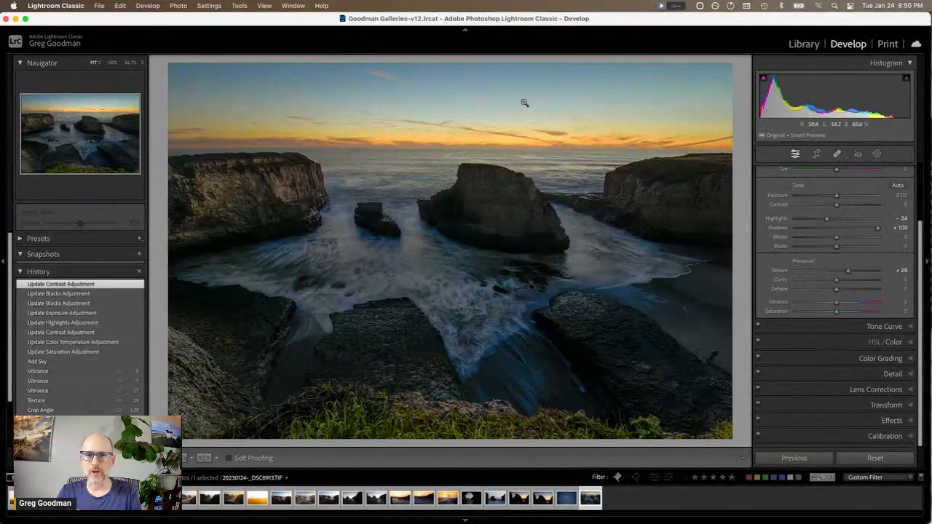
{"action": "left_click", "coordinate": [892, 344]}
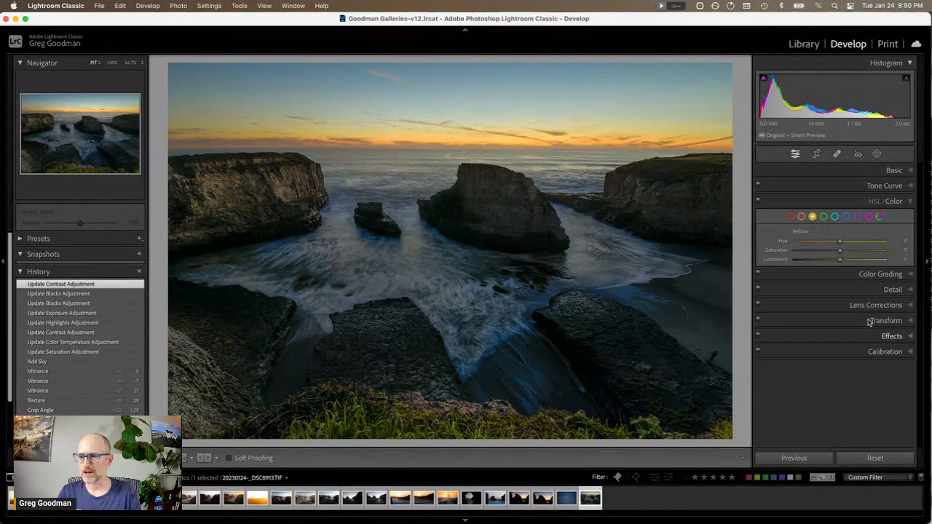
{"action": "left_click", "coordinate": [835, 217]}
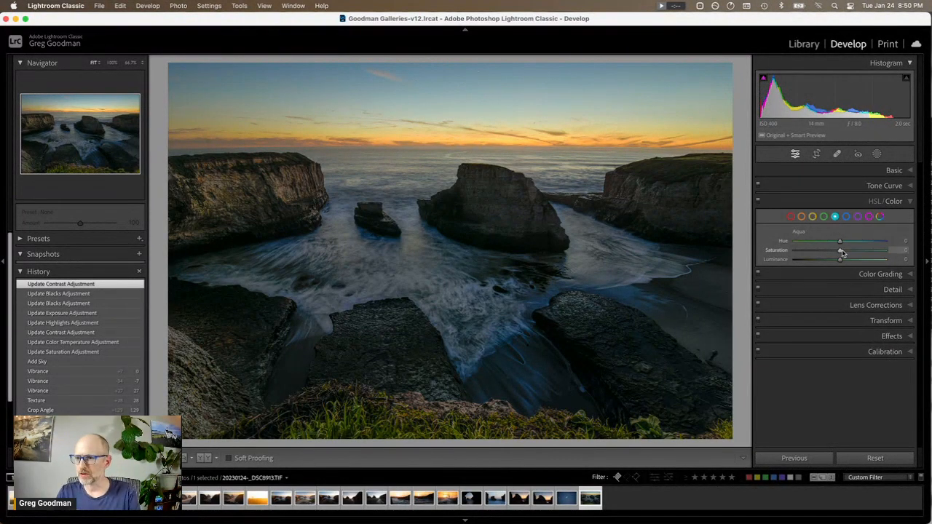
{"action": "mouse_move", "coordinate": [841, 251]}
{"action": "left_mouse_down"}
{"action": "mouse_move", "coordinate": [922, 258]}
{"action": "mouse_move", "coordinate": [671, 249]}
{"action": "mouse_move", "coordinate": [841, 252]}
{"action": "mouse_move", "coordinate": [854, 243]}
{"action": "left_mouse_up"}
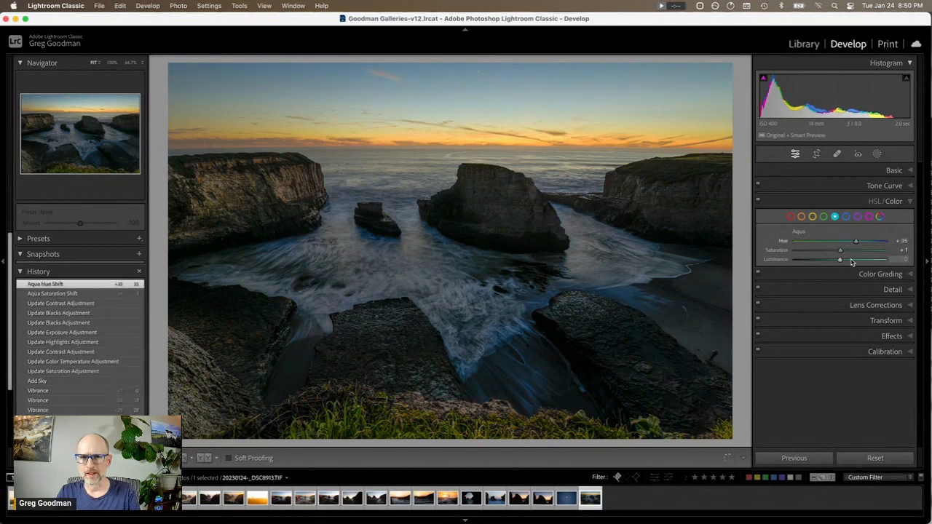
{"action": "mouse_move", "coordinate": [849, 262]}
{"action": "left_mouse_down"}
{"action": "mouse_move", "coordinate": [885, 259]}
{"action": "mouse_move", "coordinate": [759, 264]}
{"action": "mouse_move", "coordinate": [848, 260]}
{"action": "left_mouse_up"}
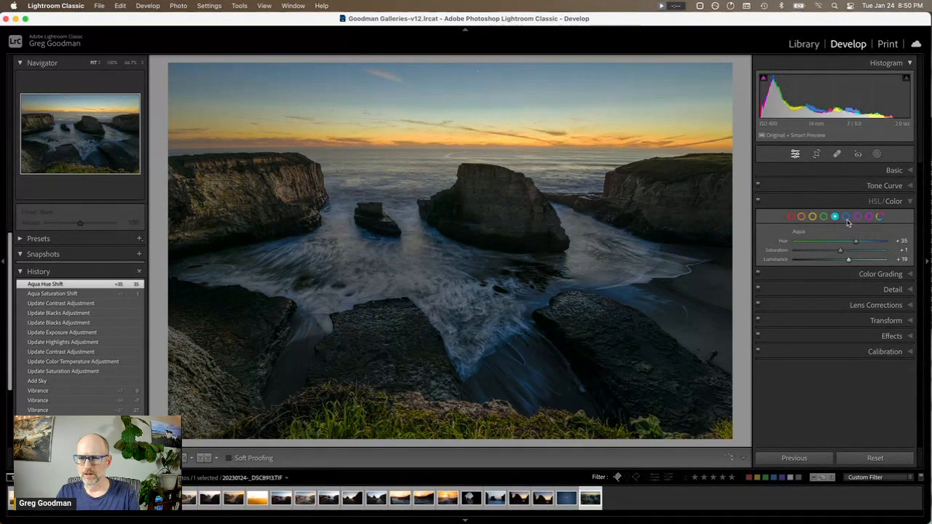
Step: Set the Blue channel's Hue to -3 and the Aqua channel's Luminance and Saturation both to +3
{"action": "left_click", "coordinate": [846, 216]}
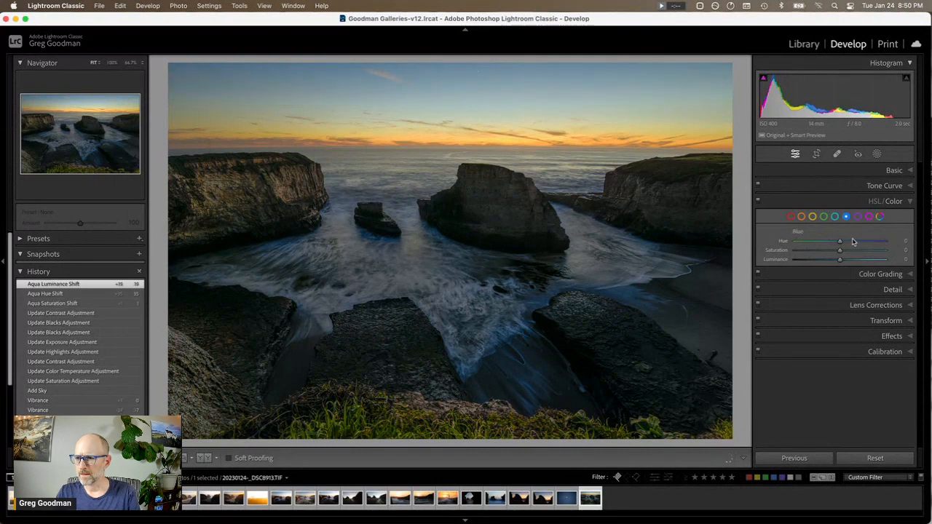
{"action": "mouse_move", "coordinate": [841, 242]}
{"action": "left_mouse_down"}
{"action": "mouse_move", "coordinate": [873, 246]}
{"action": "mouse_move", "coordinate": [840, 248]}
{"action": "left_mouse_up"}
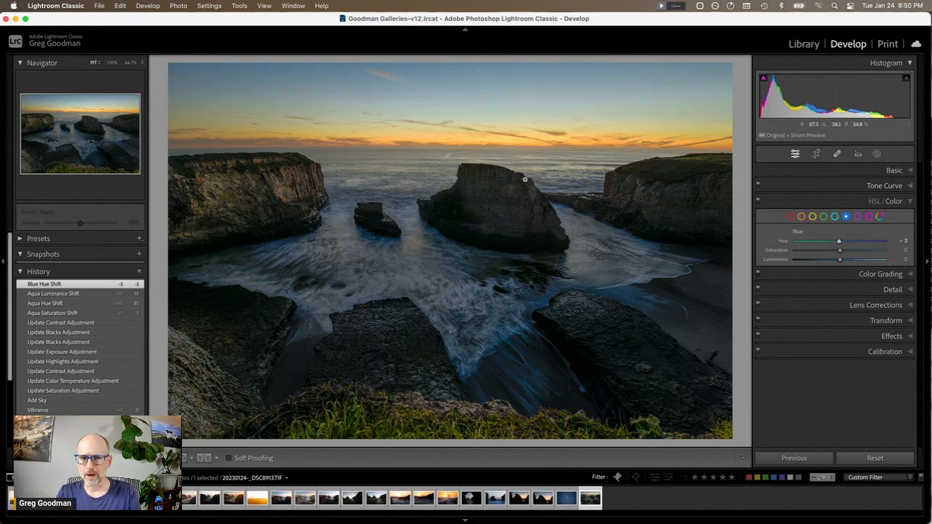
{"action": "left_click", "coordinate": [834, 217]}
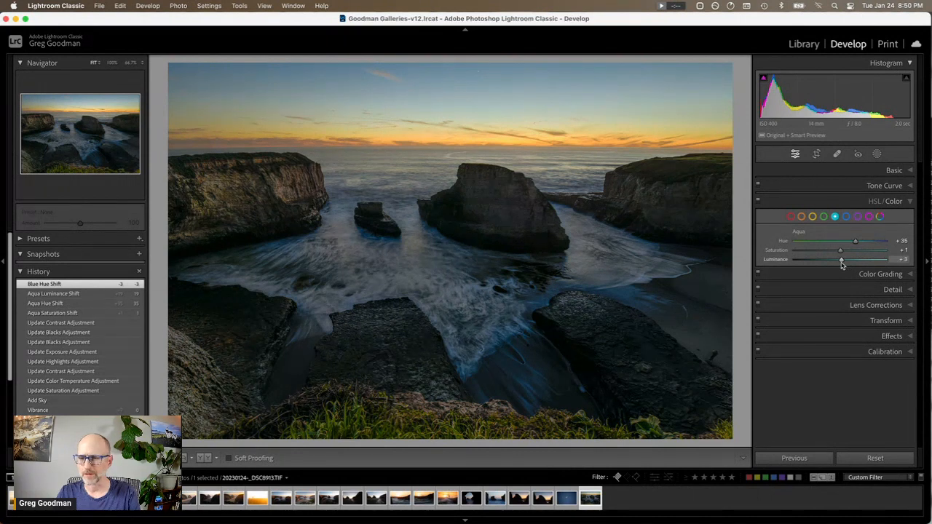
{"action": "mouse_move", "coordinate": [840, 264]}
{"action": "left_mouse_down"}
{"action": "mouse_move", "coordinate": [835, 251]}
{"action": "mouse_move", "coordinate": [792, 251]}
{"action": "mouse_move", "coordinate": [850, 253]}
{"action": "mouse_move", "coordinate": [841, 255]}
{"action": "left_mouse_up"}
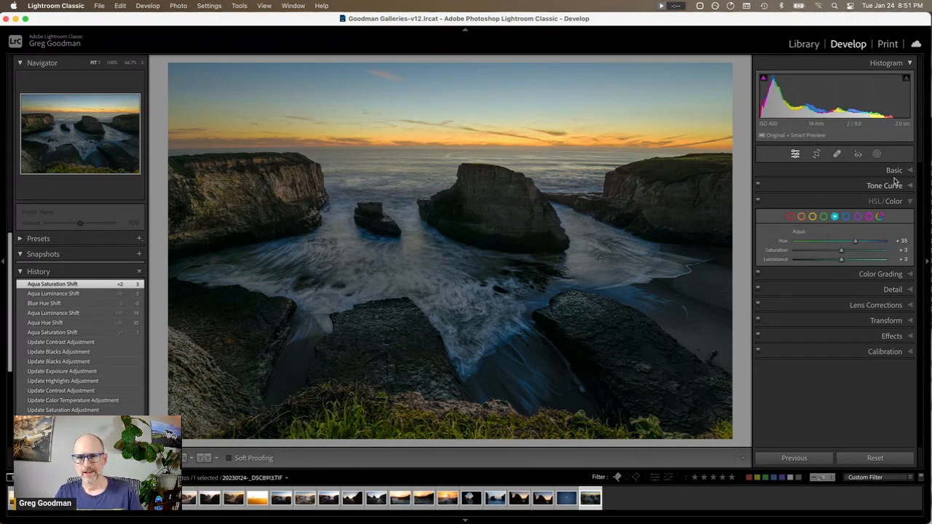
Step: Add a new Brush mask at size 28 and paint it over the cove's rocks and swirling water
{"action": "left_click", "coordinate": [877, 154]}
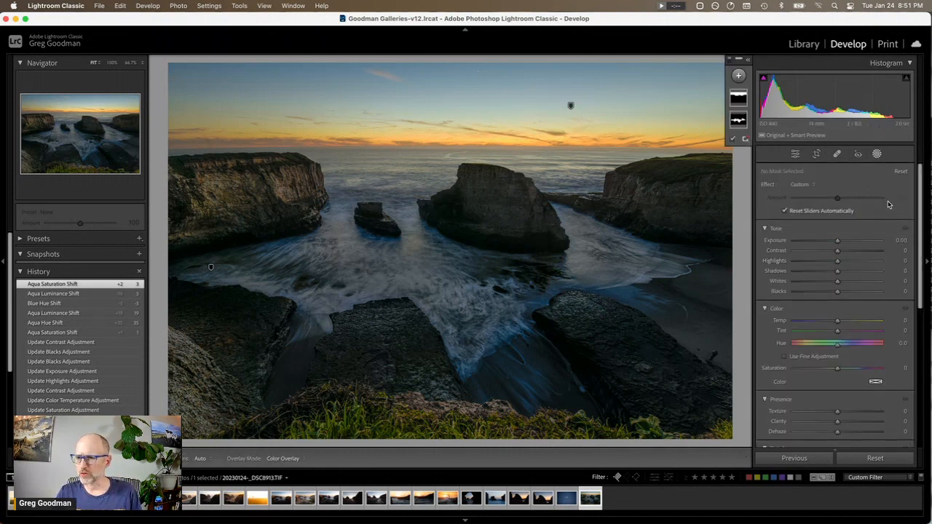
{"action": "left_click", "coordinate": [740, 76]}
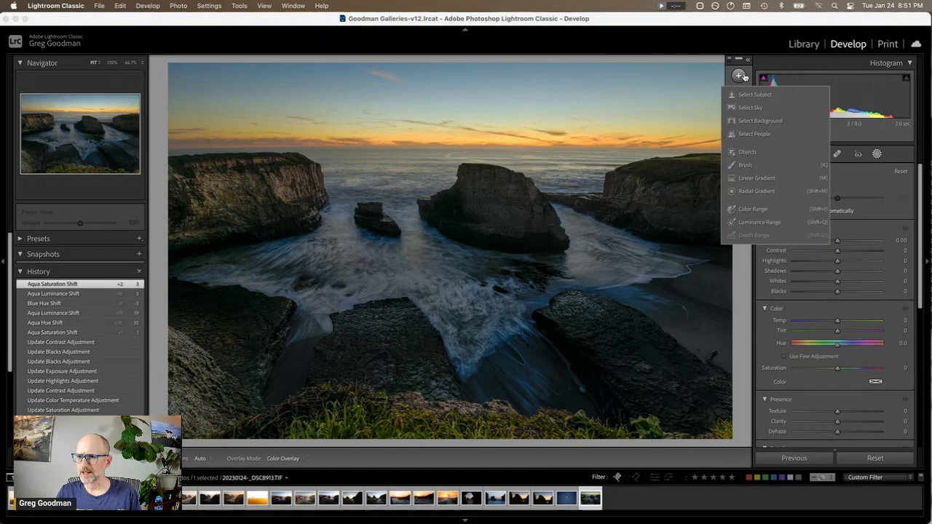
{"action": "left_click", "coordinate": [750, 165]}
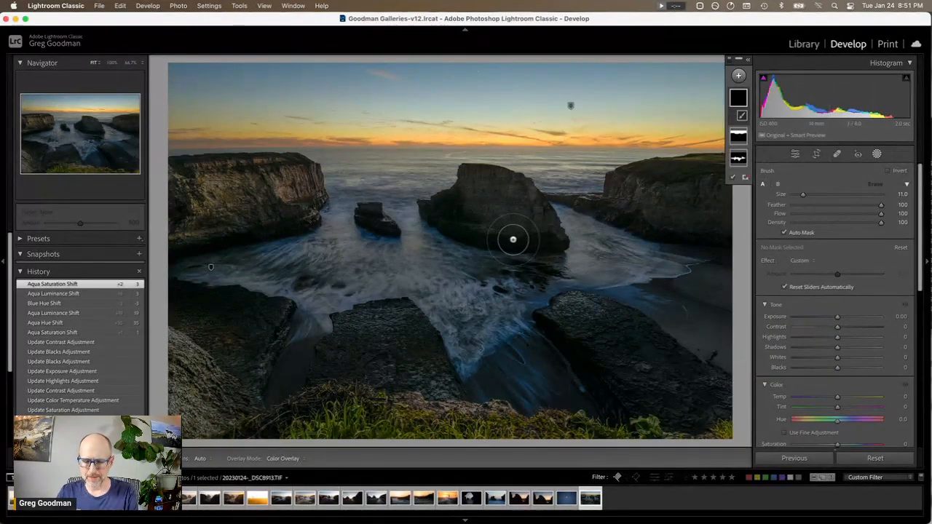
{"action": "scroll", "coordinate": [512, 238], "scroll_direction": "up", "scroll_amount": 8}
{"action": "scroll", "coordinate": [525, 240], "scroll_direction": "up", "scroll_amount": 9}
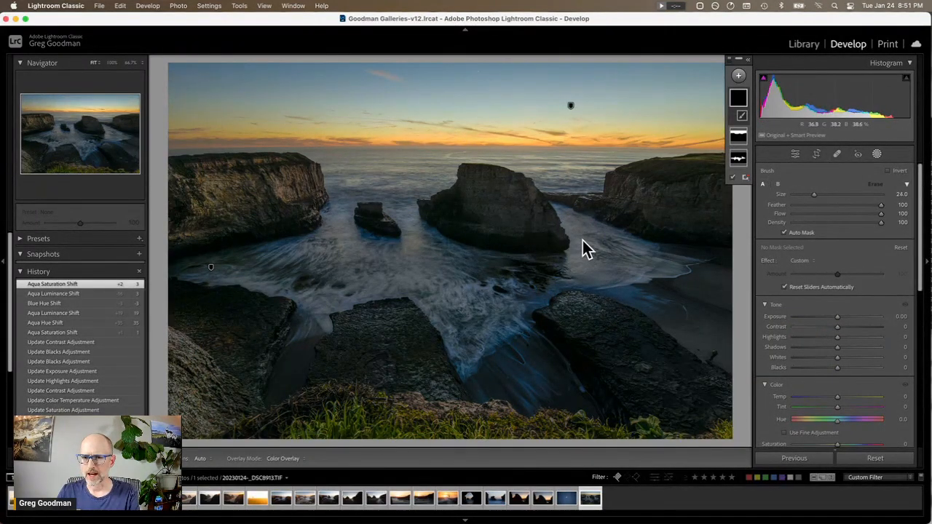
{"action": "mouse_move", "coordinate": [580, 221]}
{"action": "left_mouse_down"}
{"action": "mouse_move", "coordinate": [443, 205]}
{"action": "mouse_move", "coordinate": [305, 214]}
{"action": "mouse_move", "coordinate": [411, 319]}
{"action": "mouse_move", "coordinate": [583, 291]}
{"action": "mouse_move", "coordinate": [583, 240]}
{"action": "mouse_move", "coordinate": [318, 180]}
{"action": "mouse_move", "coordinate": [274, 291]}
{"action": "mouse_move", "coordinate": [382, 318]}
{"action": "left_mouse_up"}
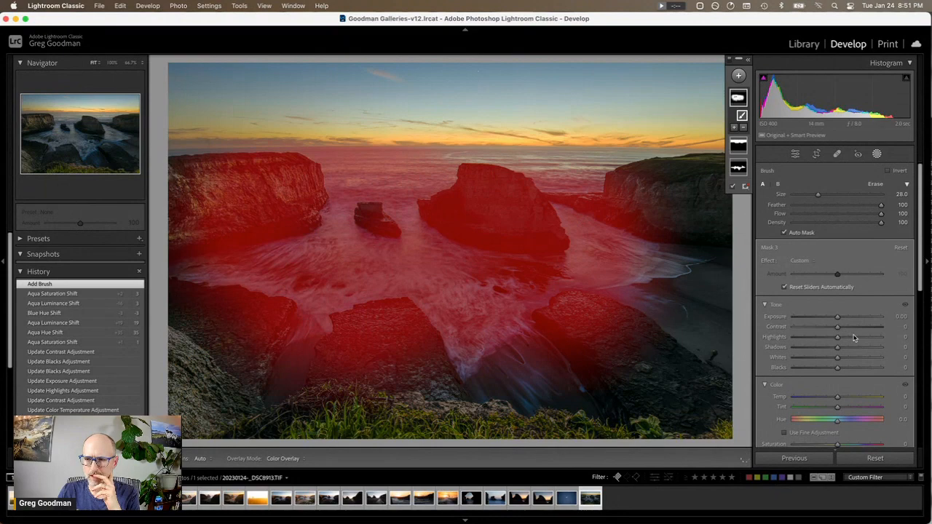
Step: Set the new brush mask's Exposure to 0.59, Shadows to 46, Contrast to -21 and Temp to 15
{"action": "left_click_drag", "start_coordinate": [836, 316], "coordinate": [858, 349]}
{"action": "left_click_drag", "start_coordinate": [837, 397], "coordinate": [846, 399]}
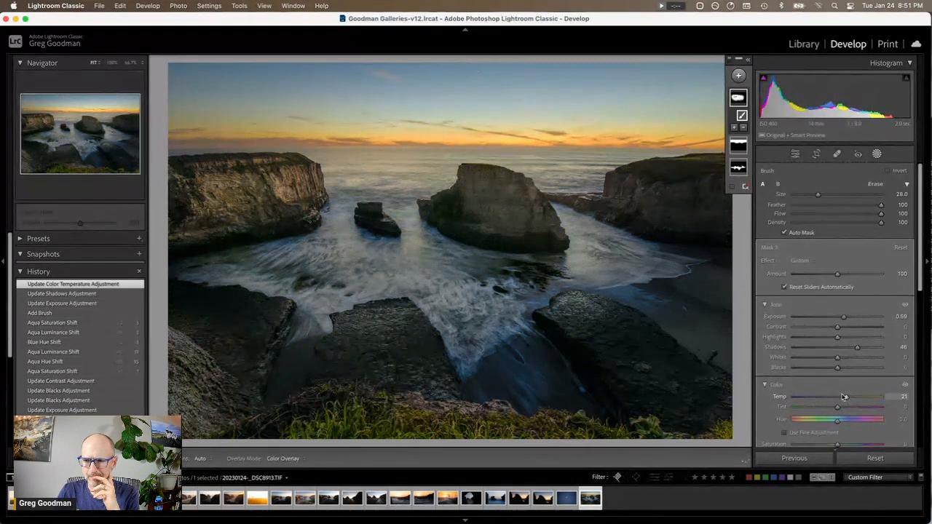
{"action": "scroll", "coordinate": [821, 392], "scroll_direction": "down", "scroll_amount": 1}
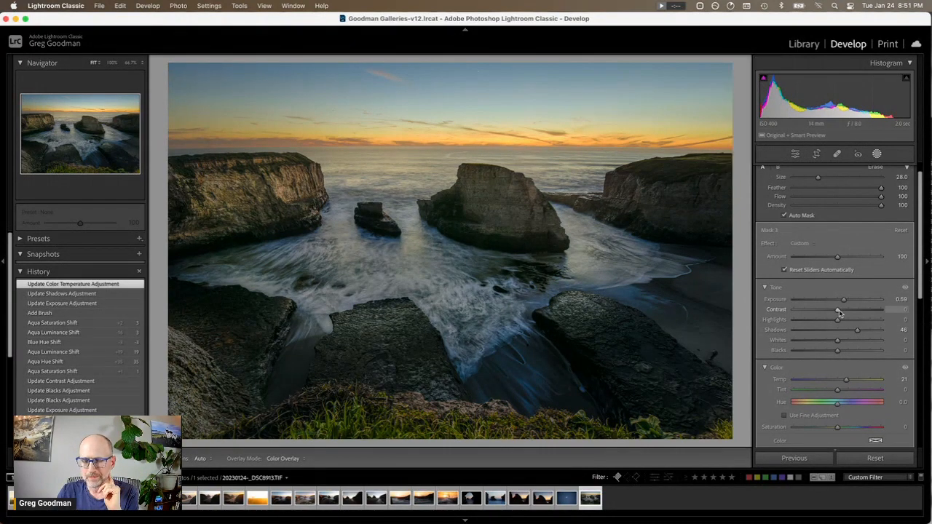
{"action": "left_click_drag", "start_coordinate": [839, 311], "coordinate": [830, 313]}
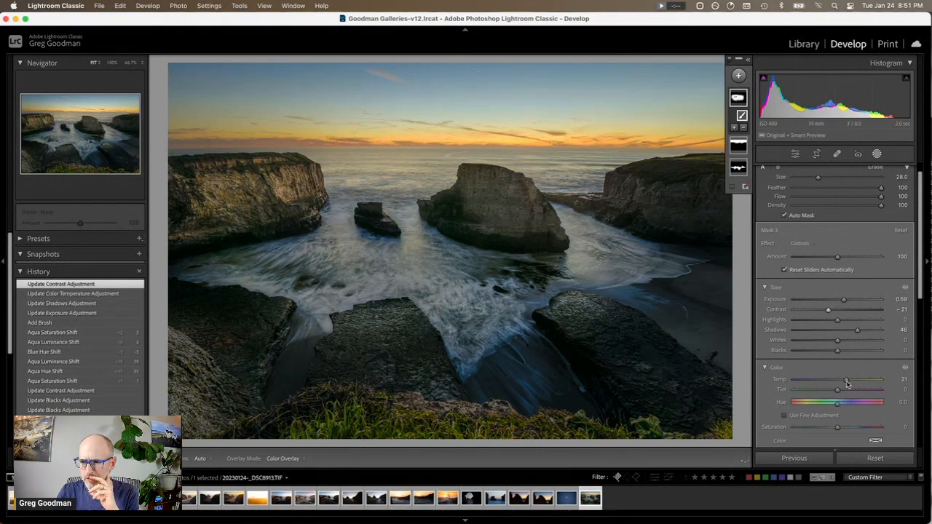
{"action": "left_click_drag", "start_coordinate": [845, 380], "coordinate": [844, 384]}
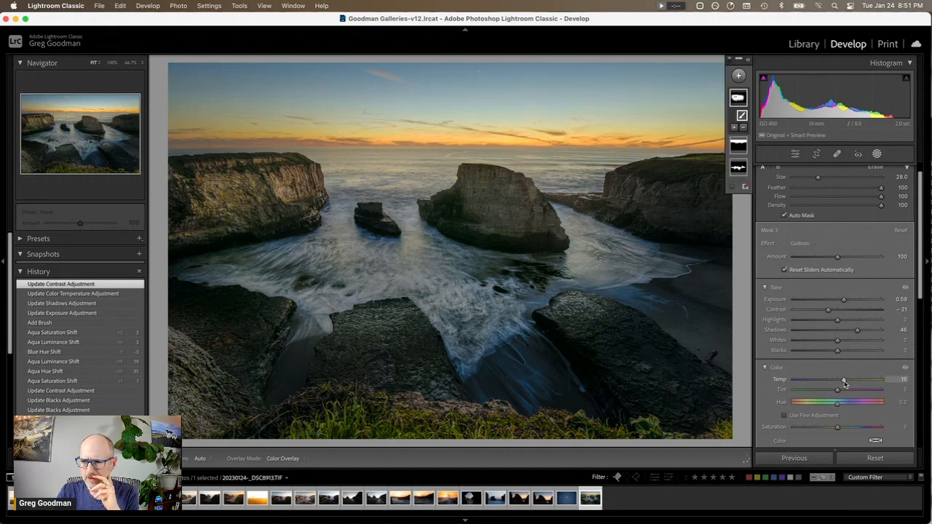
Step: Set the cove brush mask's Texture to 23 and Clarity to -16
{"action": "scroll", "coordinate": [848, 363], "scroll_direction": "down", "scroll_amount": 5}
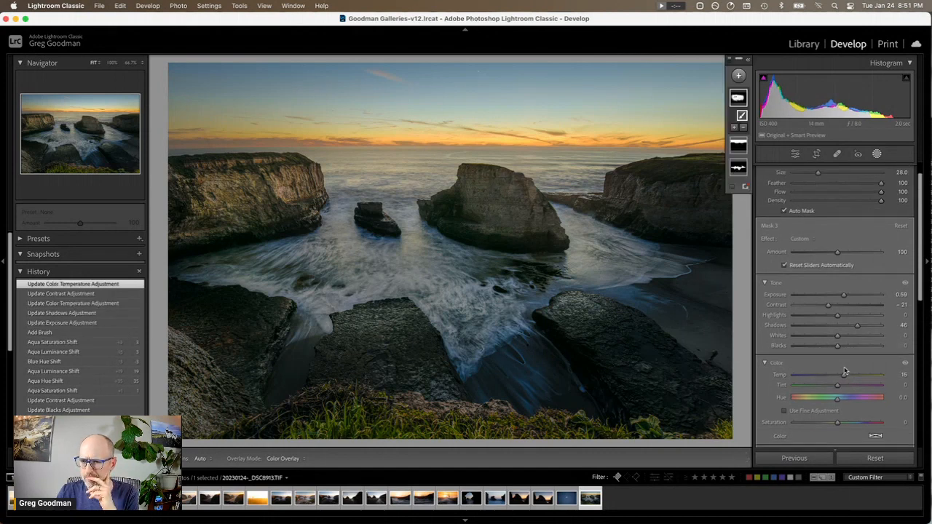
{"action": "scroll", "coordinate": [844, 371], "scroll_direction": "down", "scroll_amount": 4}
{"action": "mouse_move", "coordinate": [838, 263]}
{"action": "left_mouse_down"}
{"action": "mouse_move", "coordinate": [846, 268]}
{"action": "mouse_move", "coordinate": [830, 275]}
{"action": "left_mouse_up"}
Step: Refine the cove brush mask to Exposure 0.51, Contrast -19, Temp 31 and Tint 21
{"action": "scroll", "coordinate": [834, 265], "scroll_direction": "up", "scroll_amount": 2}
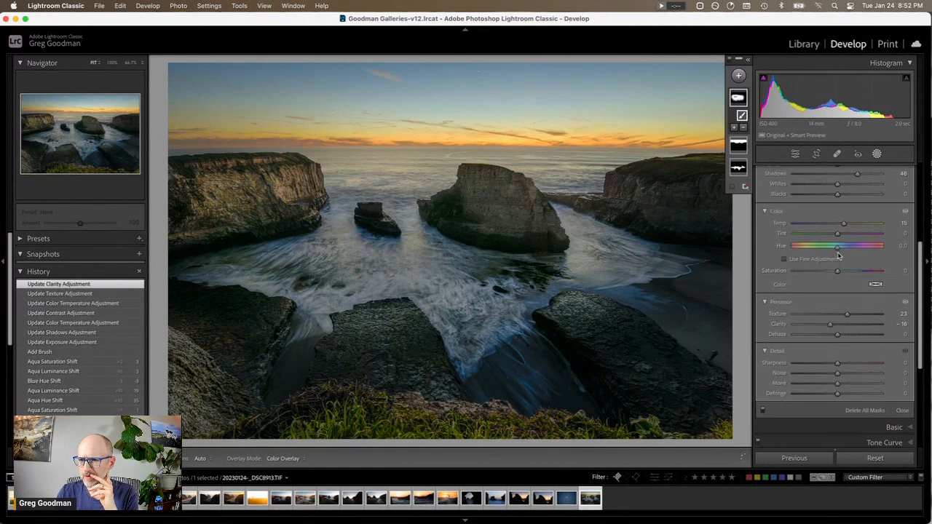
{"action": "scroll", "coordinate": [837, 254], "scroll_direction": "up", "scroll_amount": 6}
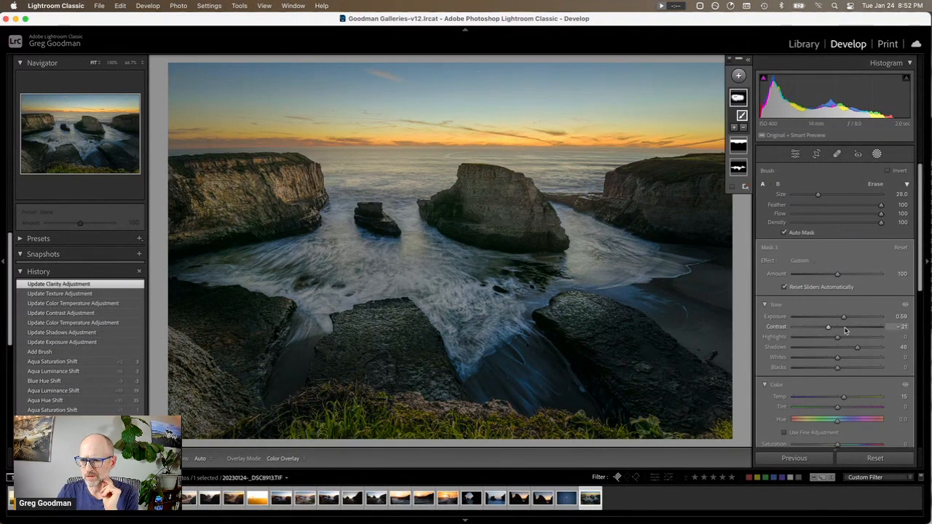
{"action": "left_click_drag", "start_coordinate": [843, 318], "coordinate": [842, 319]}
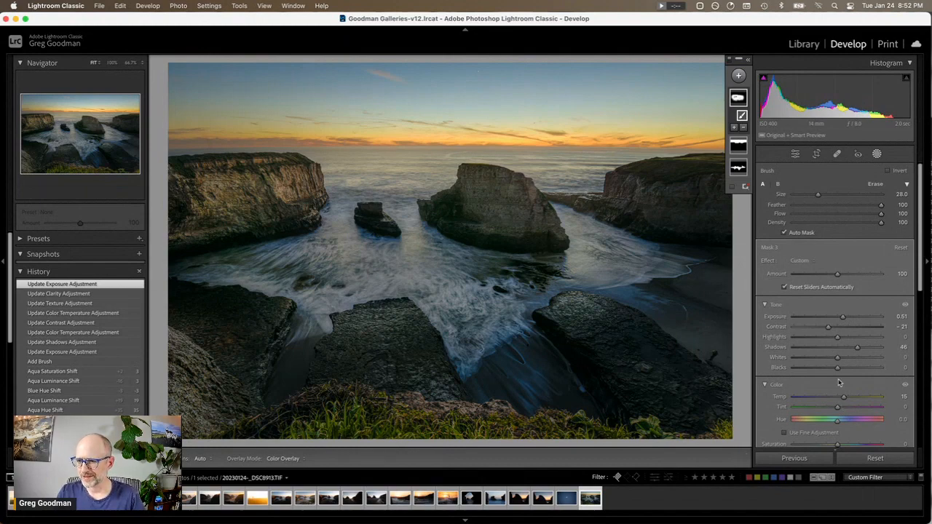
{"action": "mouse_move", "coordinate": [827, 326]}
{"action": "left_mouse_down"}
{"action": "mouse_move", "coordinate": [857, 327]}
{"action": "mouse_move", "coordinate": [829, 328]}
{"action": "left_mouse_up"}
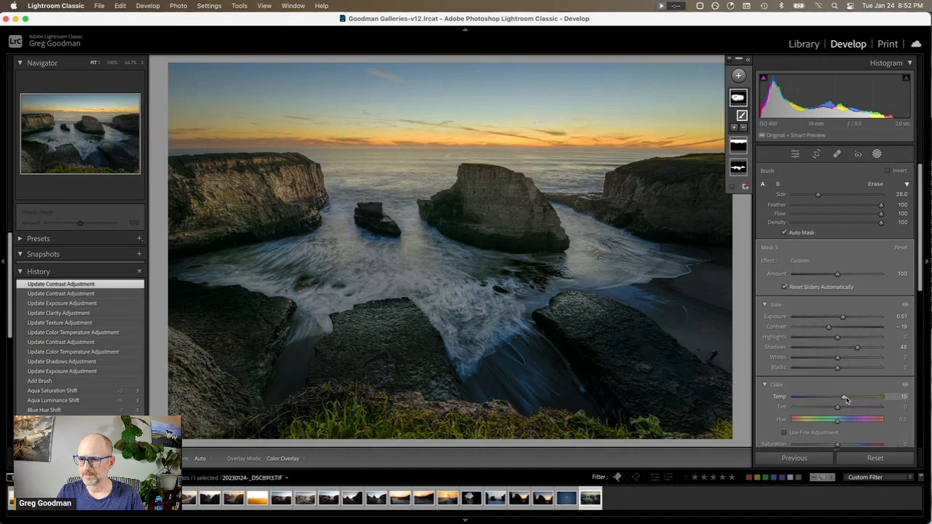
{"action": "mouse_move", "coordinate": [843, 397]}
{"action": "left_mouse_down"}
{"action": "mouse_move", "coordinate": [867, 399]}
{"action": "mouse_move", "coordinate": [843, 410]}
{"action": "left_mouse_up"}
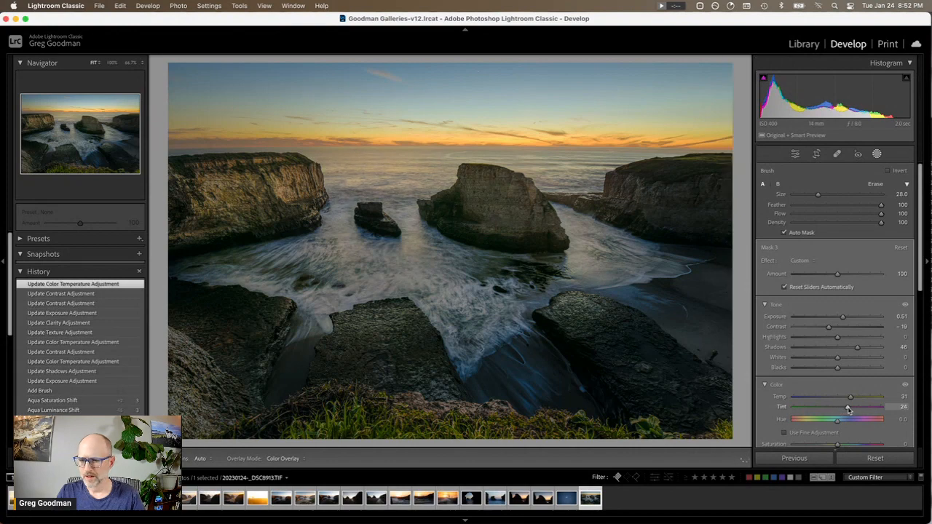
{"action": "left_click_drag", "start_coordinate": [847, 410], "coordinate": [845, 410]}
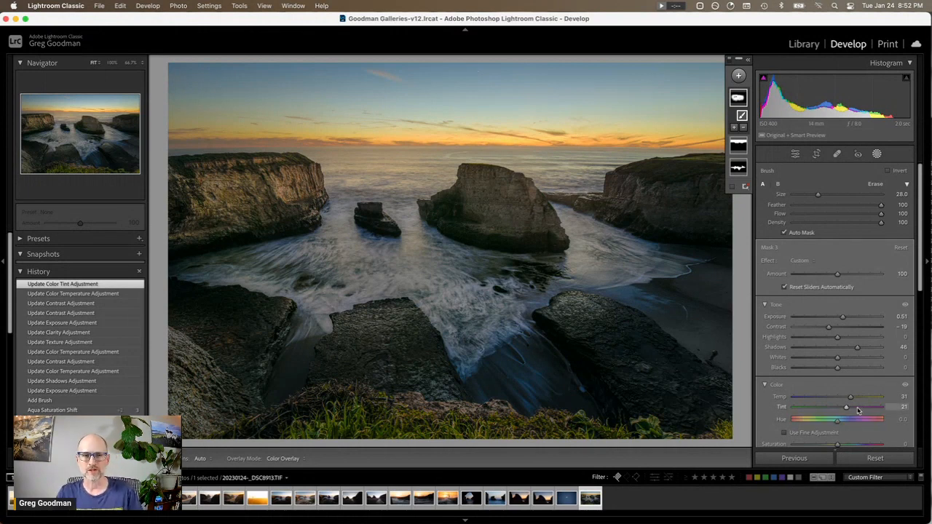
Step: Compare the edited cove photo with its original history state, and return to the latest tint adjustment
{"action": "scroll", "coordinate": [73, 389], "scroll_direction": "down", "scroll_amount": 5}
{"action": "scroll", "coordinate": [73, 387], "scroll_direction": "down", "scroll_amount": 1}
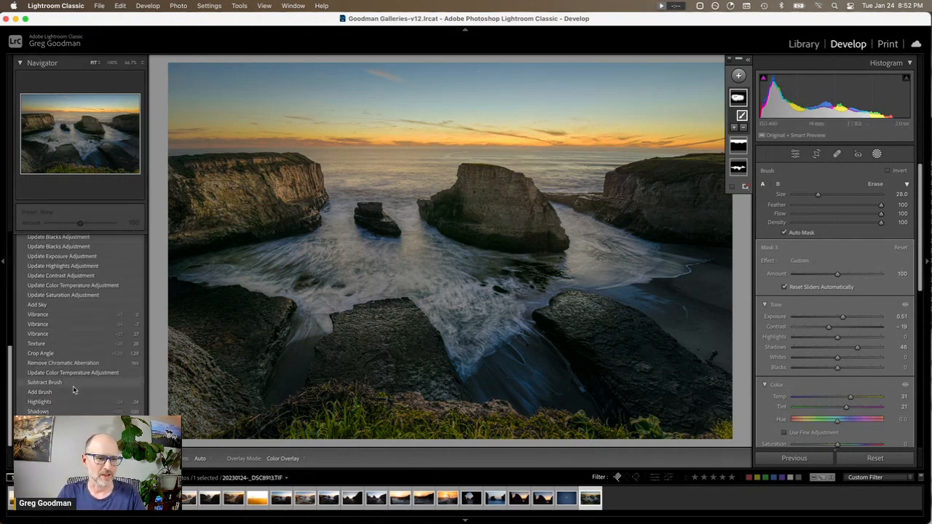
{"action": "left_click", "coordinate": [96, 364]}
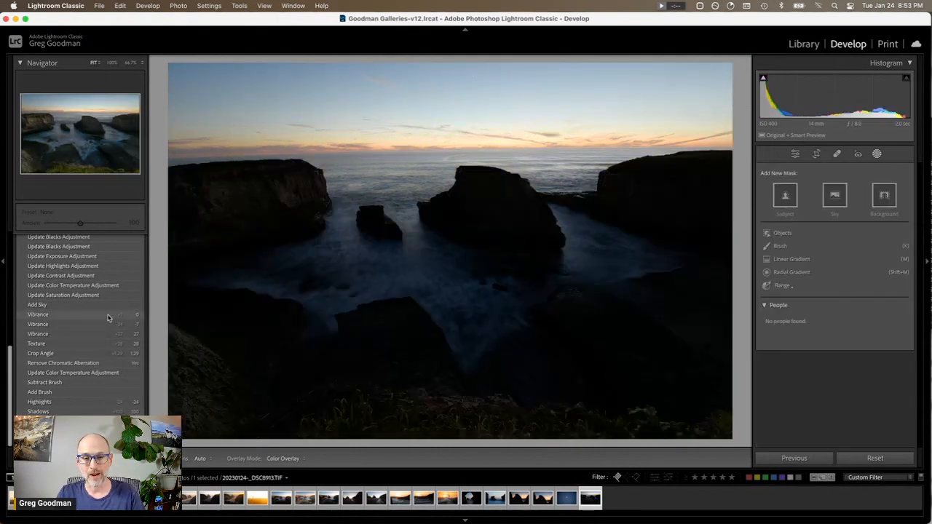
{"action": "scroll", "coordinate": [104, 313], "scroll_direction": "up", "scroll_amount": 3}
{"action": "scroll", "coordinate": [103, 313], "scroll_direction": "up", "scroll_amount": 2}
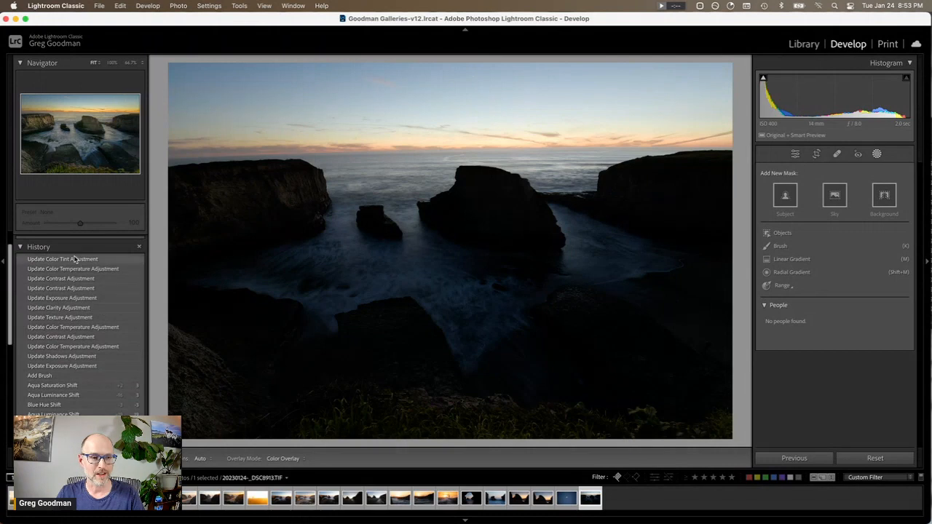
{"action": "left_click", "coordinate": [75, 259]}
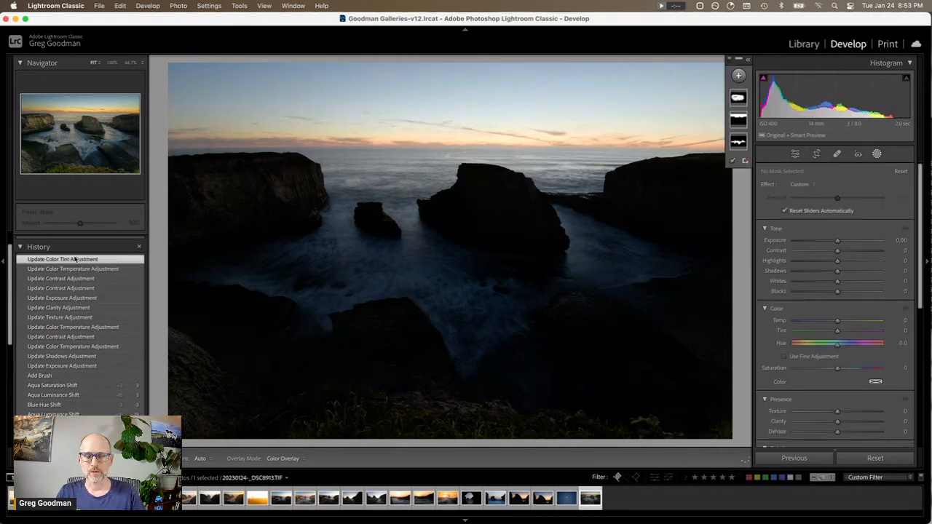
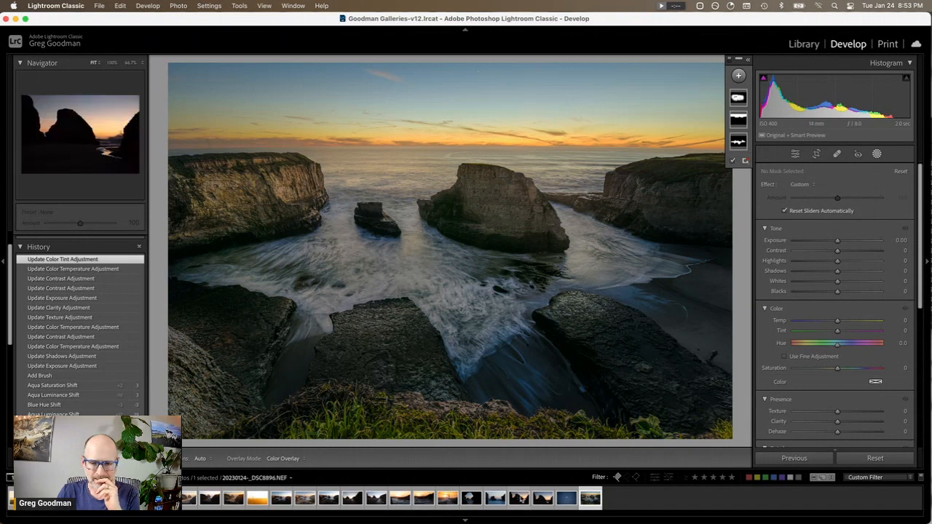
Step: Open the sea cave photo 20230124-_DSC8873.NEF for editing
{"action": "left_click", "coordinate": [560, 499]}
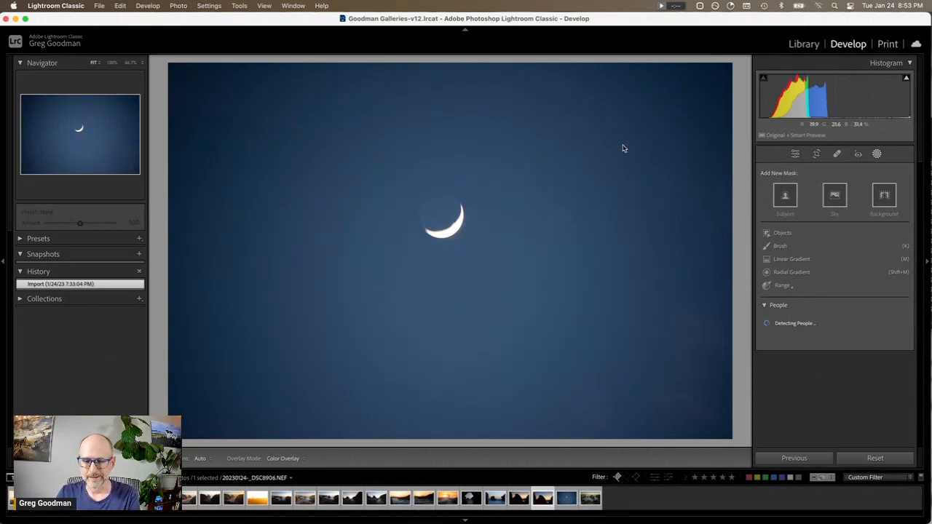
{"action": "key", "text": "Left"}
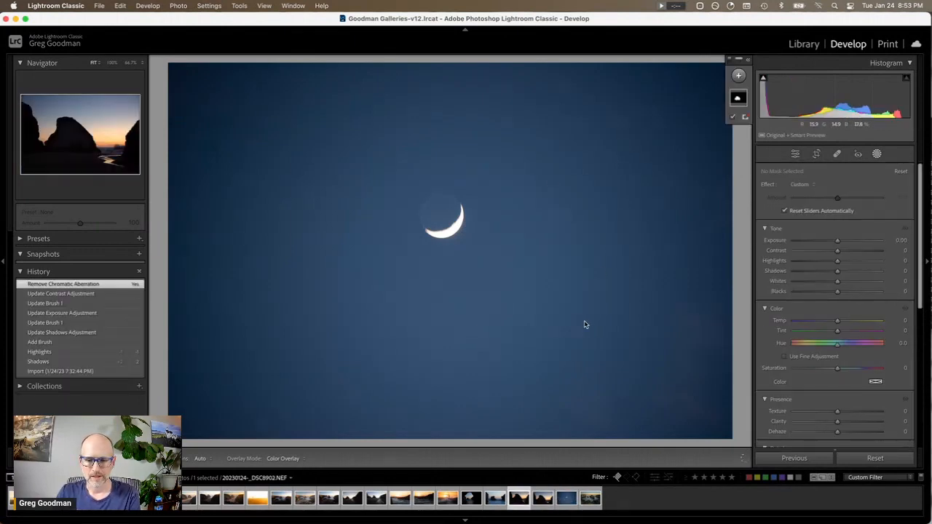
{"action": "key", "text": "Left"}
{"action": "key", "text": "Left"}
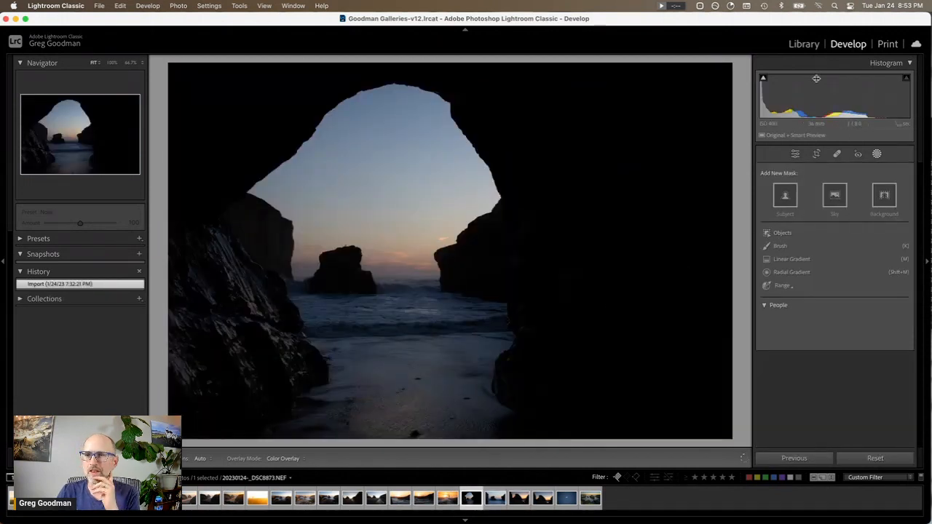
Step: Set the cave photo's basic tone to Shadows +100, Exposure +0.80 and Highlights -28
{"action": "left_click", "coordinate": [795, 155]}
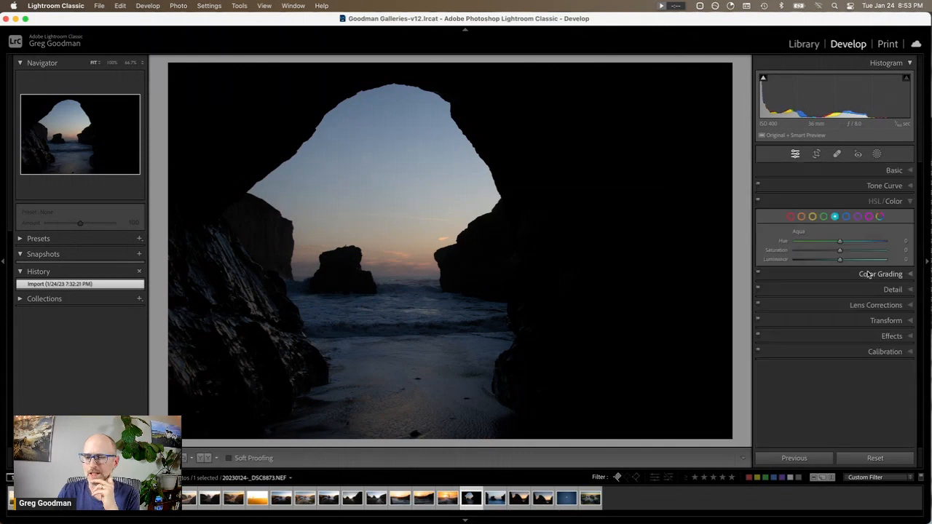
{"action": "left_click", "coordinate": [901, 172]}
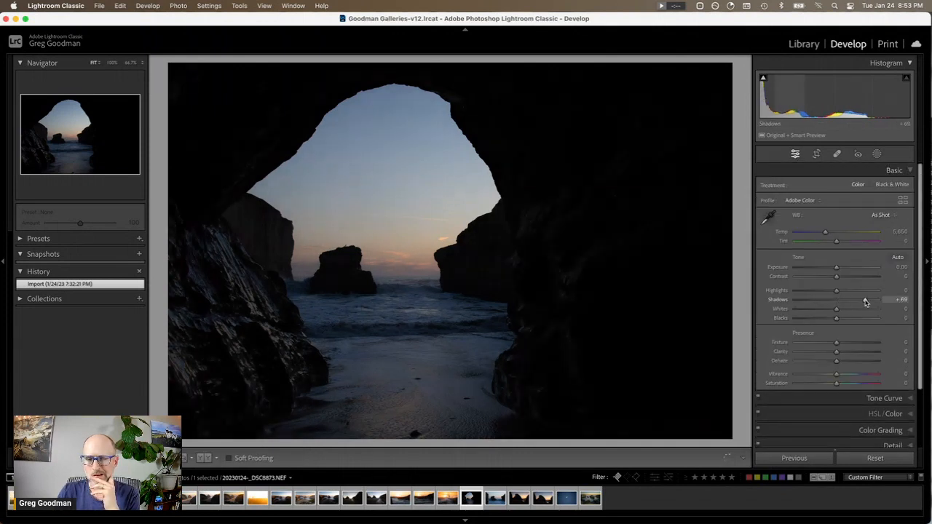
{"action": "left_click_drag", "start_coordinate": [865, 301], "coordinate": [877, 299]}
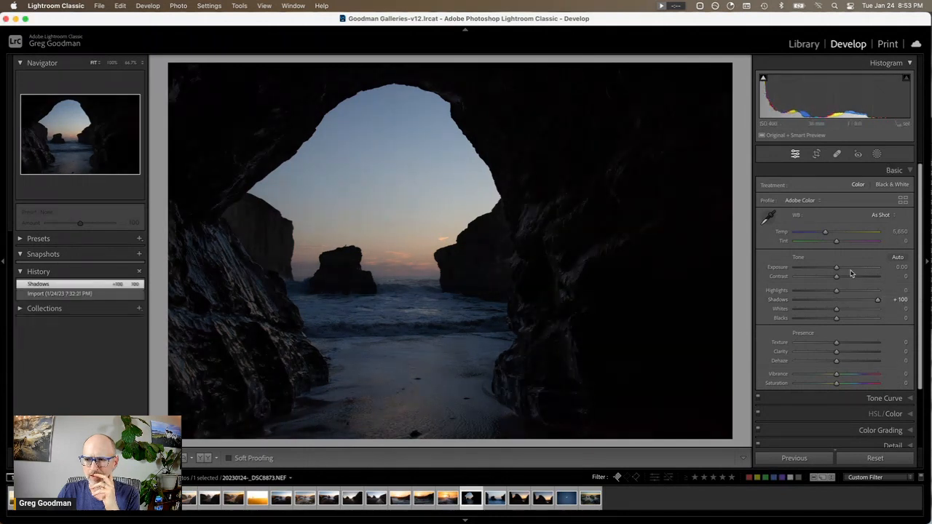
{"action": "left_click_drag", "start_coordinate": [836, 267], "coordinate": [826, 293]}
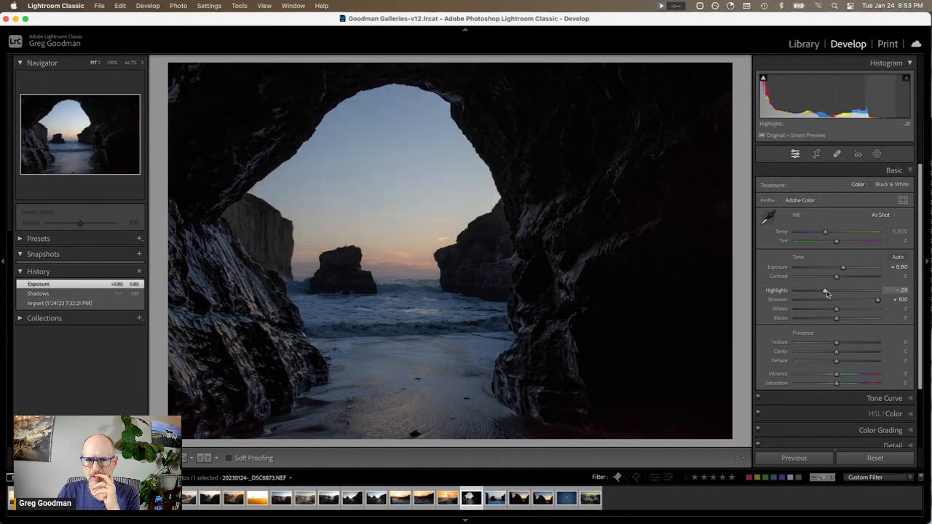
Step: Set the photo's Texture to +24 and its Vibrance to +4
{"action": "left_click_drag", "start_coordinate": [836, 342], "coordinate": [847, 342]}
{"action": "mouse_move", "coordinate": [835, 374]}
{"action": "left_mouse_down"}
{"action": "mouse_move", "coordinate": [850, 375]}
{"action": "mouse_move", "coordinate": [837, 376]}
{"action": "left_mouse_up"}
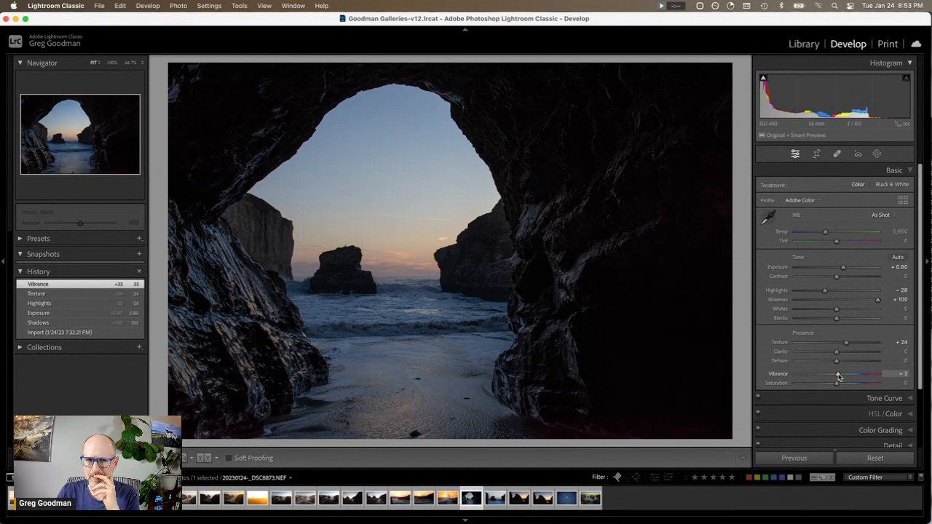
{"action": "left_click_drag", "start_coordinate": [839, 376], "coordinate": [838, 376]}
Step: Paint a new brush mask with Auto Mask at size 28 over the sky inside the cave opening
{"action": "left_click", "coordinate": [876, 153]}
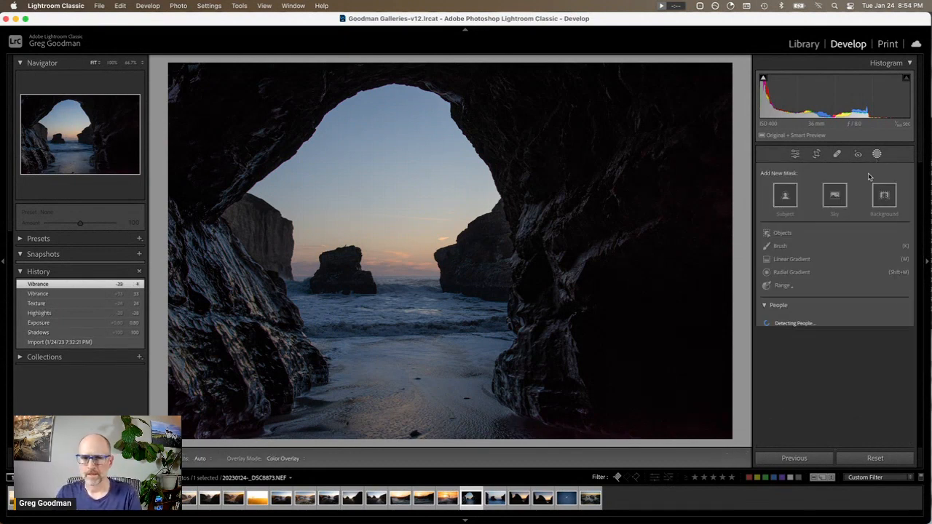
{"action": "left_click", "coordinate": [779, 245]}
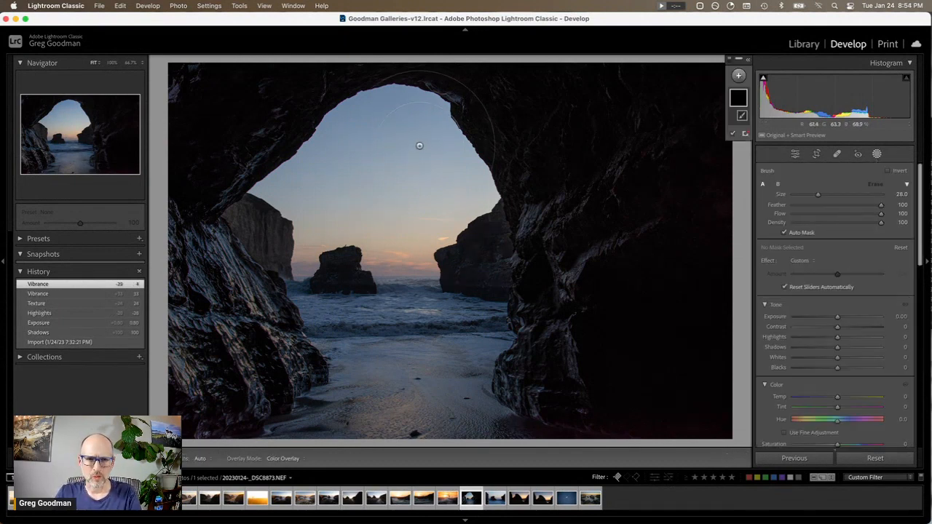
{"action": "mouse_move", "coordinate": [415, 141]}
{"action": "left_mouse_down"}
{"action": "mouse_move", "coordinate": [442, 188]}
{"action": "mouse_move", "coordinate": [425, 193]}
{"action": "mouse_move", "coordinate": [463, 180]}
{"action": "mouse_move", "coordinate": [437, 157]}
{"action": "mouse_move", "coordinate": [342, 152]}
{"action": "mouse_move", "coordinate": [252, 204]}
{"action": "mouse_move", "coordinate": [281, 240]}
{"action": "mouse_move", "coordinate": [320, 262]}
{"action": "left_mouse_up"}
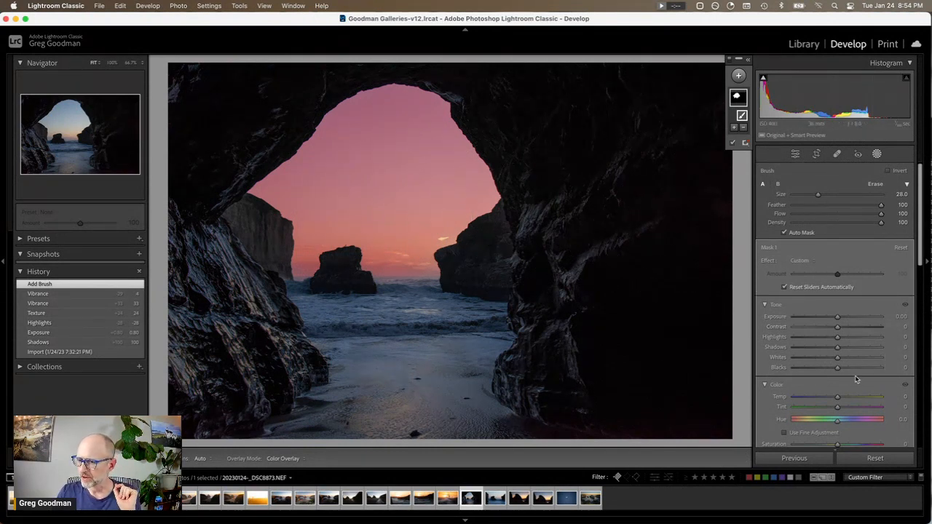
Step: Set the sky mask's Saturation to 67, Temp to 2 and Contrast to 6
{"action": "scroll", "coordinate": [855, 375], "scroll_direction": "down", "scroll_amount": 2}
{"action": "left_click_drag", "start_coordinate": [850, 413], "coordinate": [861, 413]}
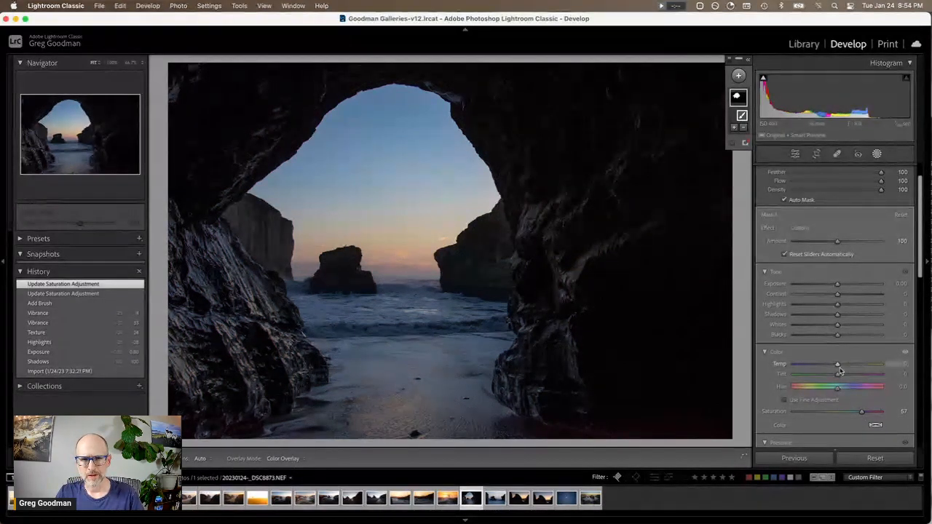
{"action": "left_click_drag", "start_coordinate": [840, 369], "coordinate": [838, 364]}
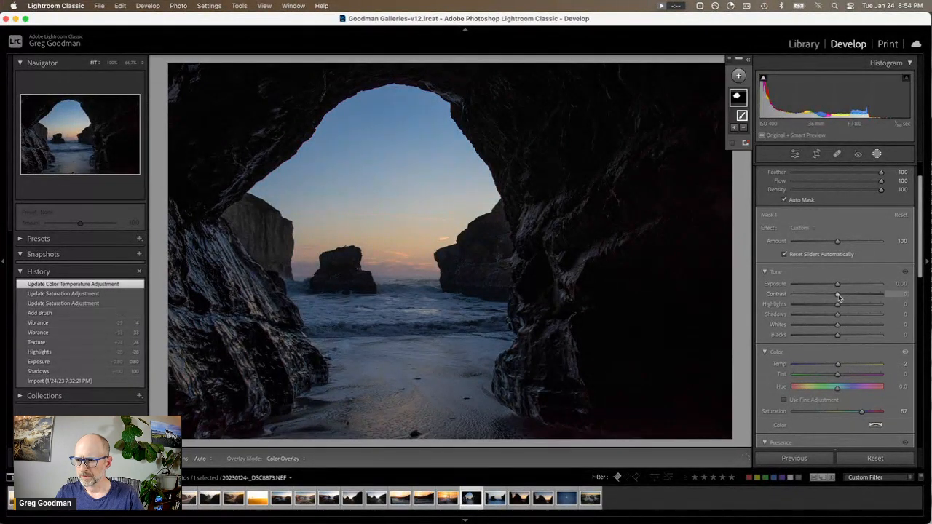
{"action": "left_click_drag", "start_coordinate": [837, 294], "coordinate": [848, 295]}
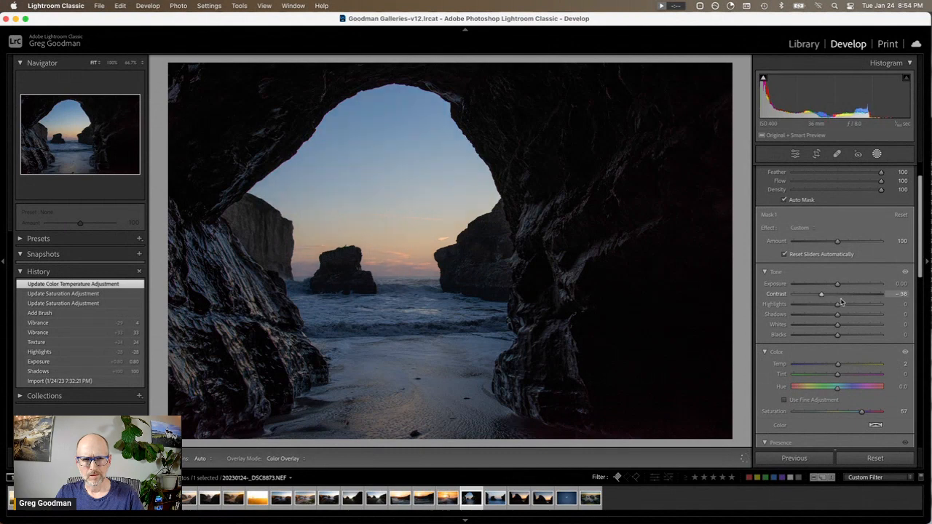
{"action": "left_click_drag", "start_coordinate": [840, 301], "coordinate": [839, 298]}
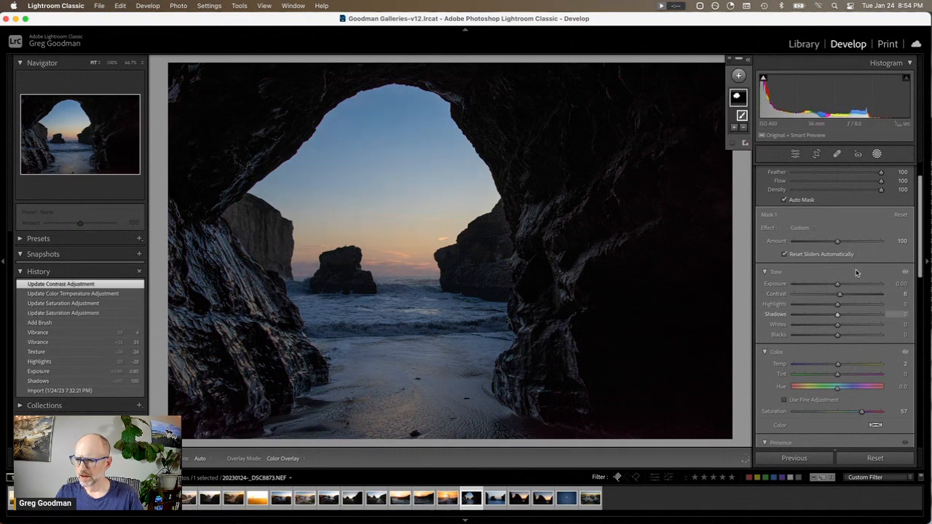
Step: Add a second brush mask and paint it at size 17 over the surf and wet sand
{"action": "left_click", "coordinate": [793, 153]}
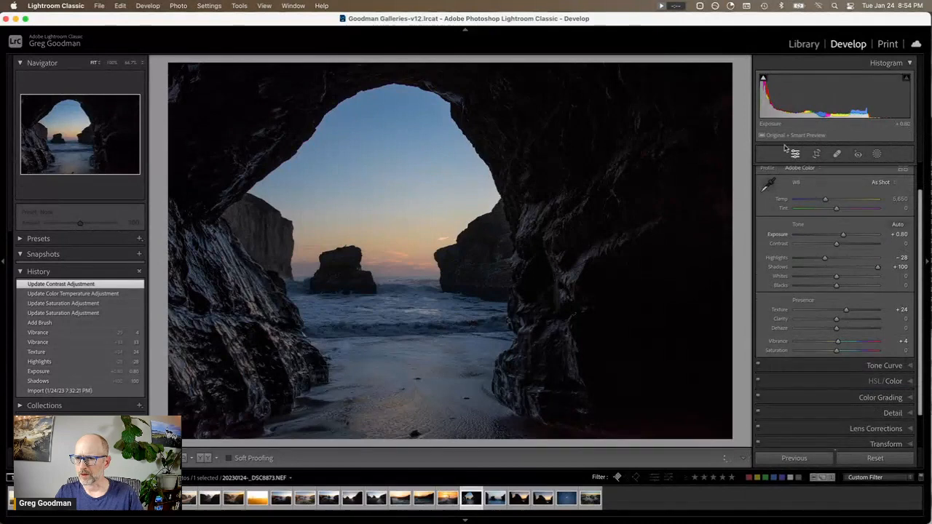
{"action": "left_click", "coordinate": [876, 154]}
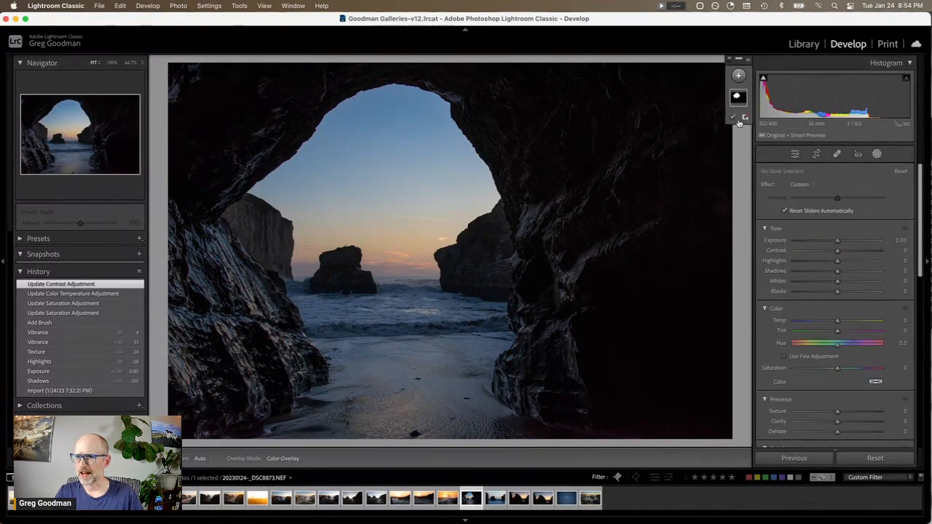
{"action": "left_click", "coordinate": [738, 75]}
{"action": "left_click", "coordinate": [744, 175]}
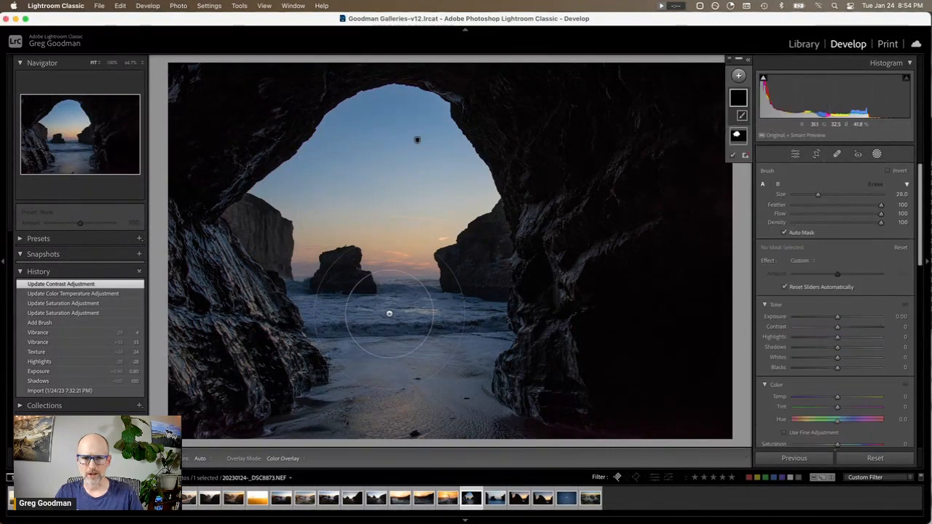
{"action": "scroll", "coordinate": [398, 317], "scroll_direction": "down", "scroll_amount": 9}
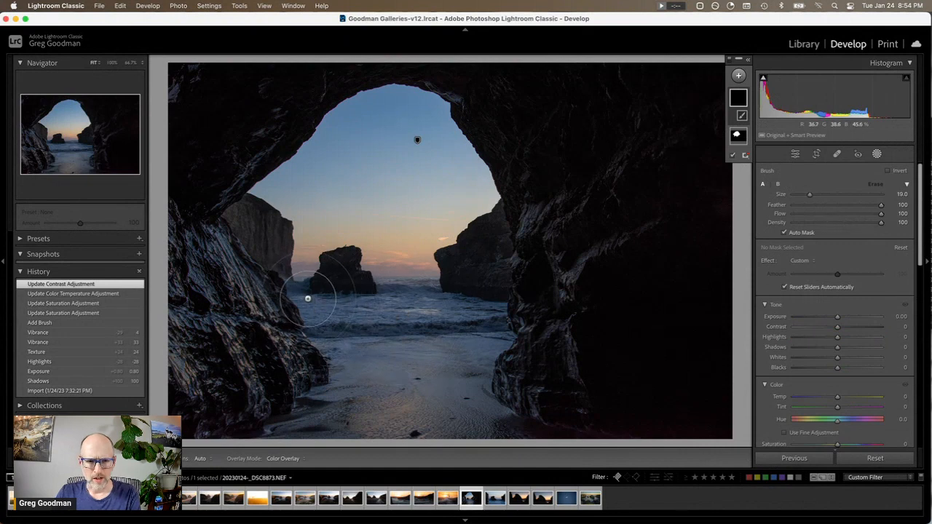
{"action": "scroll", "coordinate": [306, 298], "scroll_direction": "down", "scroll_amount": 2}
{"action": "mouse_move", "coordinate": [305, 299]}
{"action": "left_mouse_down"}
{"action": "mouse_move", "coordinate": [498, 315]}
{"action": "mouse_move", "coordinate": [424, 303]}
{"action": "mouse_move", "coordinate": [458, 283]}
{"action": "mouse_move", "coordinate": [345, 342]}
{"action": "mouse_move", "coordinate": [470, 360]}
{"action": "mouse_move", "coordinate": [477, 386]}
{"action": "left_mouse_up"}
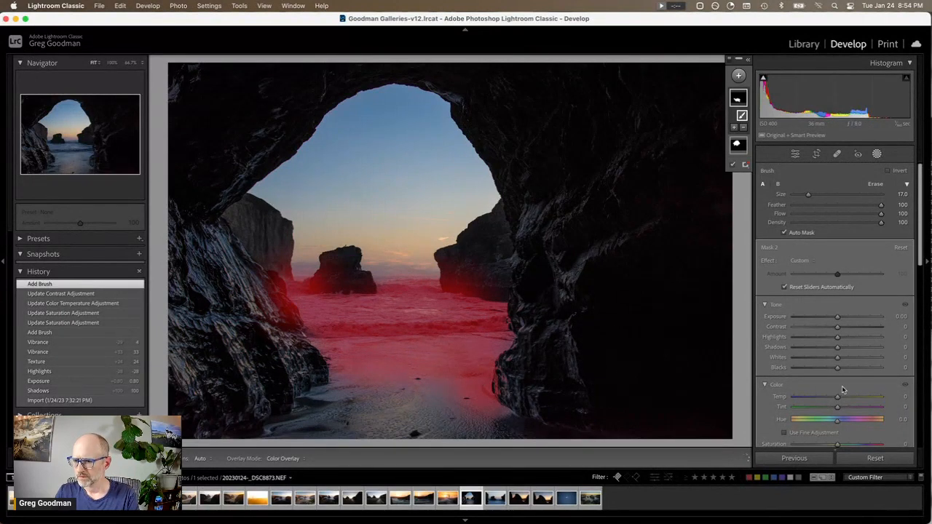
Step: Set the water and sand mask's Temp to 47 and compare the edited photo with its imported state
{"action": "left_click_drag", "start_coordinate": [837, 397], "coordinate": [858, 399]}
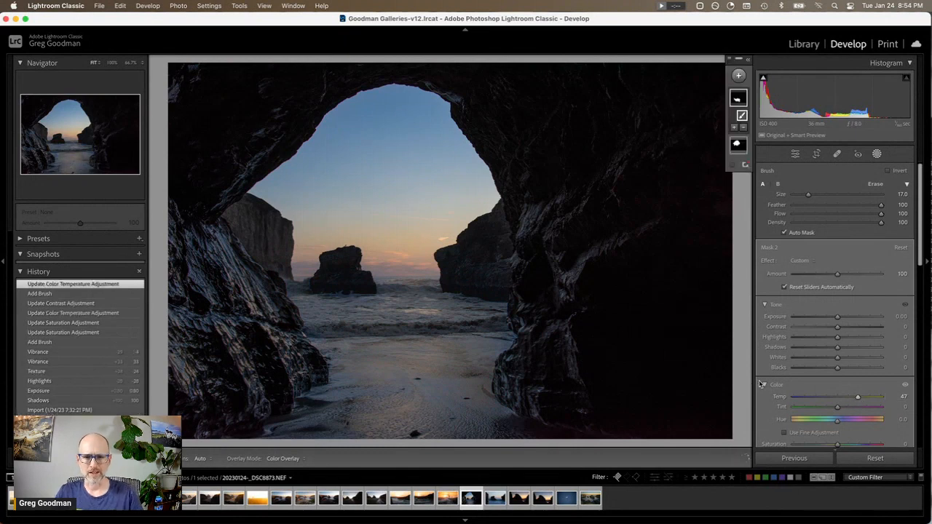
{"action": "left_click", "coordinate": [81, 410]}
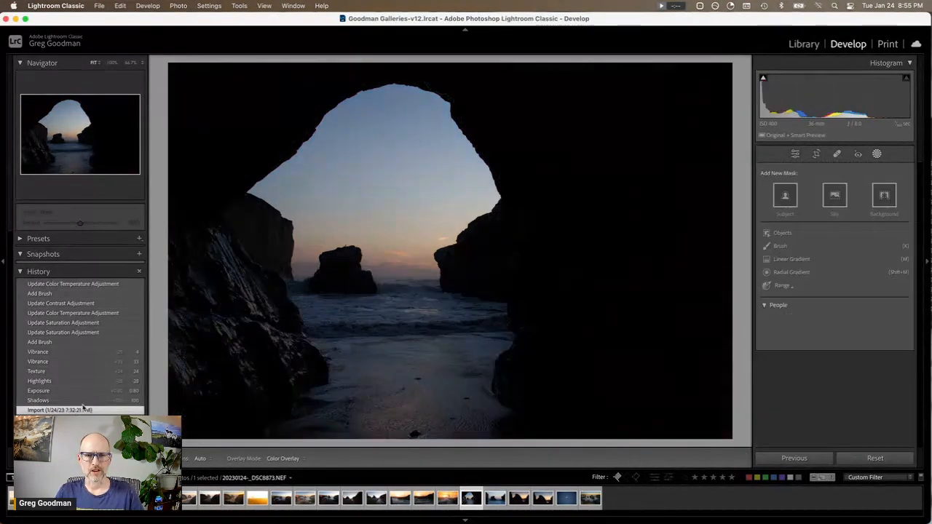
{"action": "left_click", "coordinate": [80, 285]}
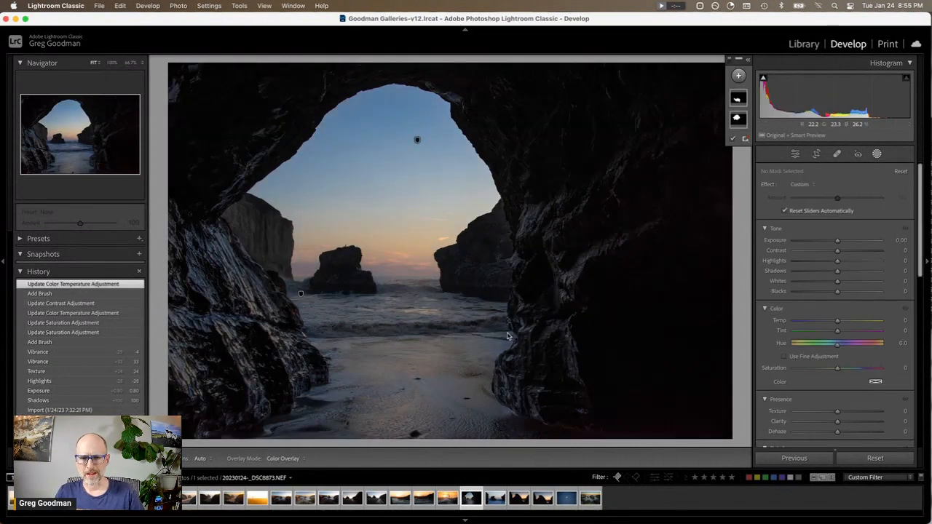
Step: Enable Remove Chromatic Aberration and Profile Corrections for the lens
{"action": "scroll", "coordinate": [847, 387], "scroll_direction": "down", "scroll_amount": 10}
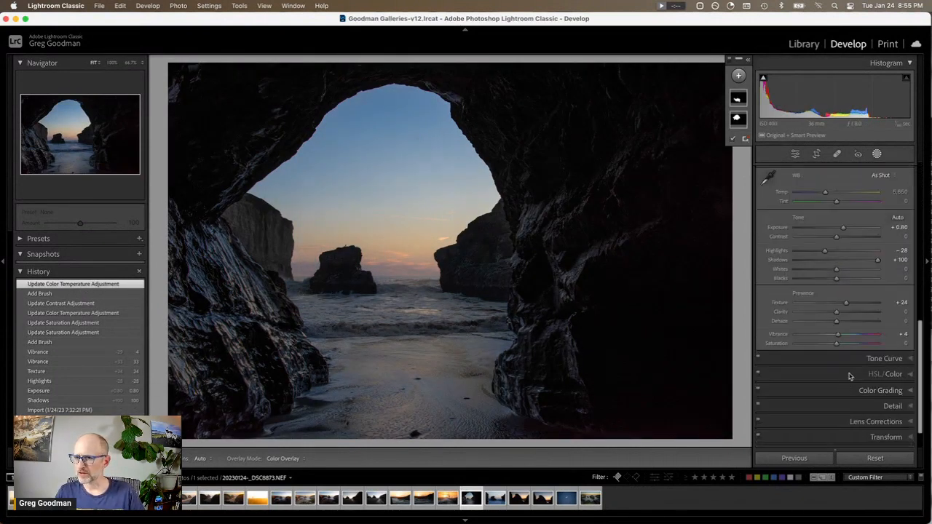
{"action": "left_click", "coordinate": [795, 153]}
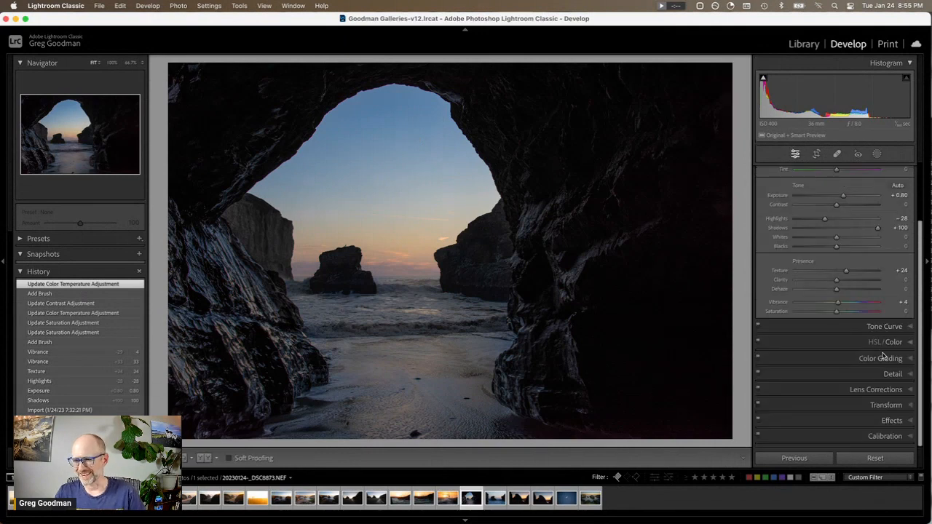
{"action": "left_click", "coordinate": [883, 390]}
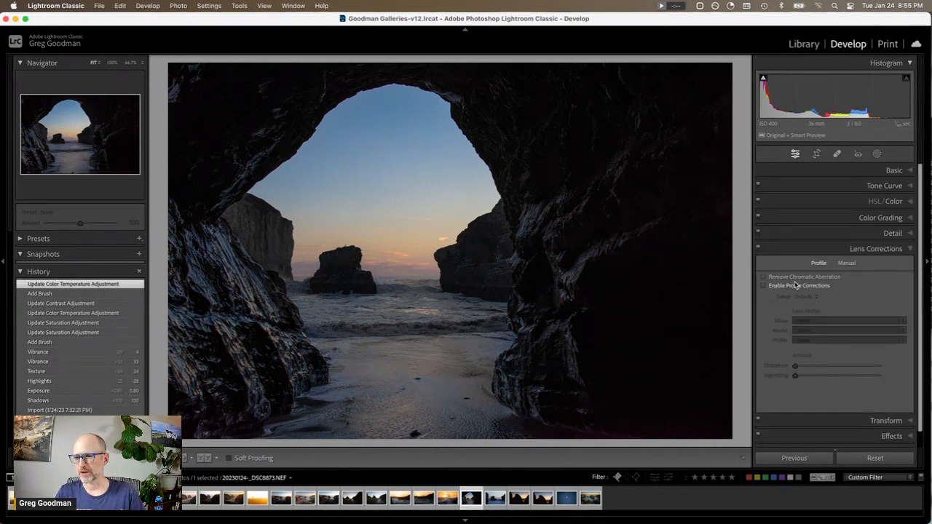
{"action": "left_click", "coordinate": [792, 276]}
{"action": "left_click", "coordinate": [794, 285]}
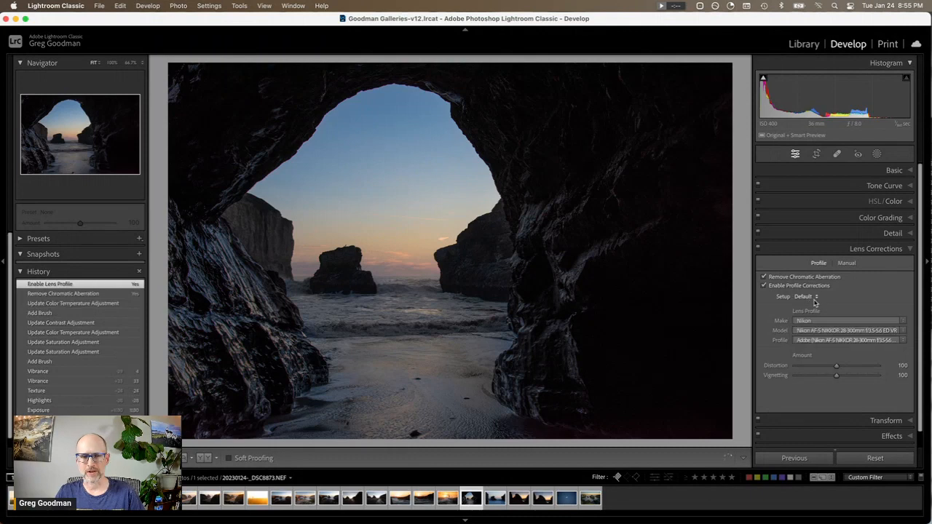
Step: Darken the photo's edges with a post-crop vignette Amount of -34
{"action": "scroll", "coordinate": [872, 407], "scroll_direction": "down", "scroll_amount": 1}
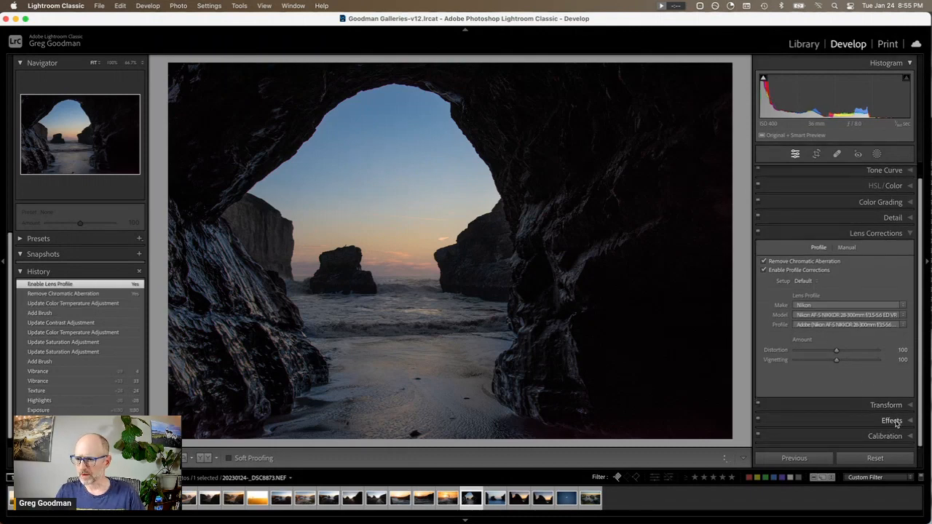
{"action": "left_click", "coordinate": [870, 421]}
{"action": "left_click_drag", "start_coordinate": [836, 313], "coordinate": [822, 318]}
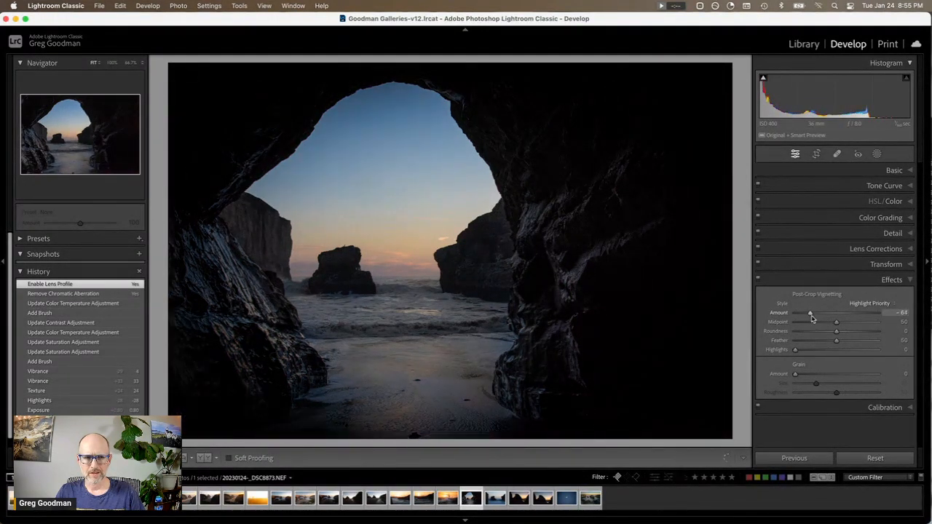
{"action": "left_click_drag", "start_coordinate": [820, 316], "coordinate": [819, 318]}
Step: Refine the basic adjustments to Exposure +0.95, Highlights -33 and Vibrance +23
{"action": "left_click", "coordinate": [904, 171]}
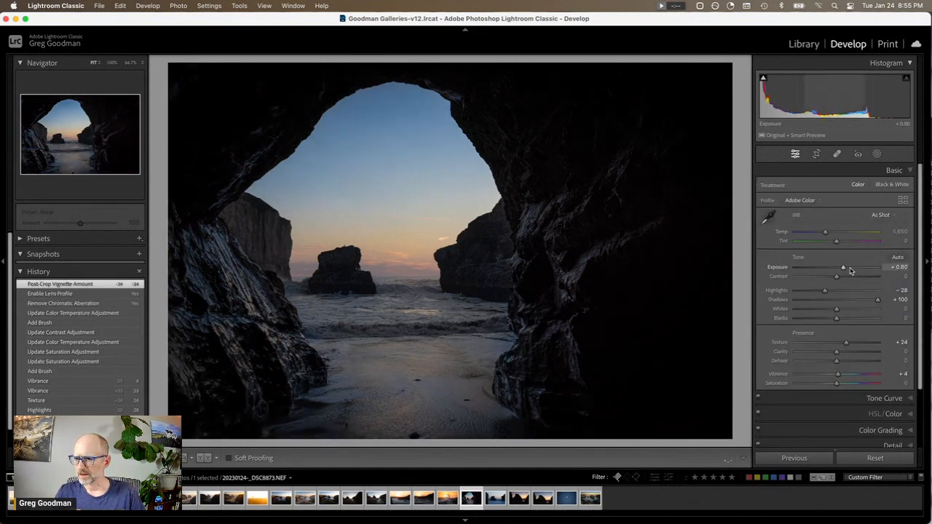
{"action": "left_click_drag", "start_coordinate": [844, 270], "coordinate": [824, 292]}
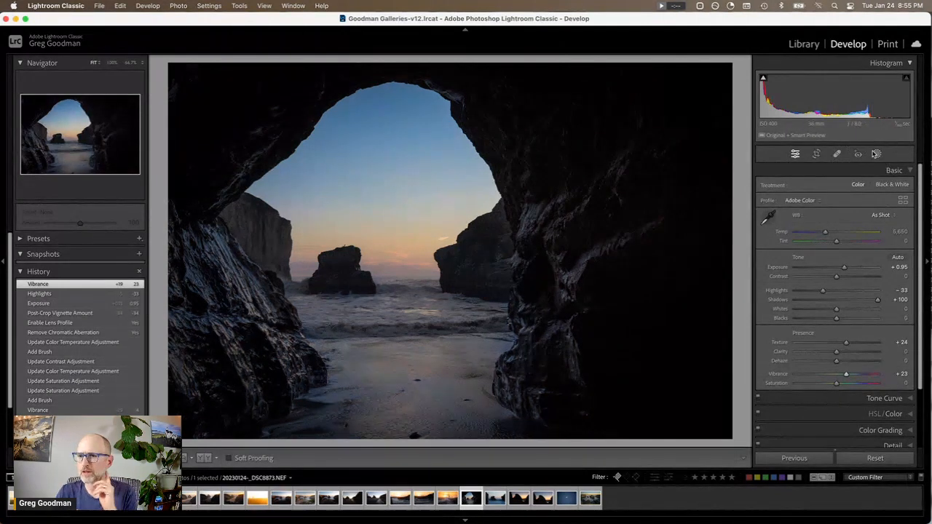
Step: Try to extend the water and sand mask over the cave's left rock wall with an added brush stroke
{"action": "left_click", "coordinate": [877, 156]}
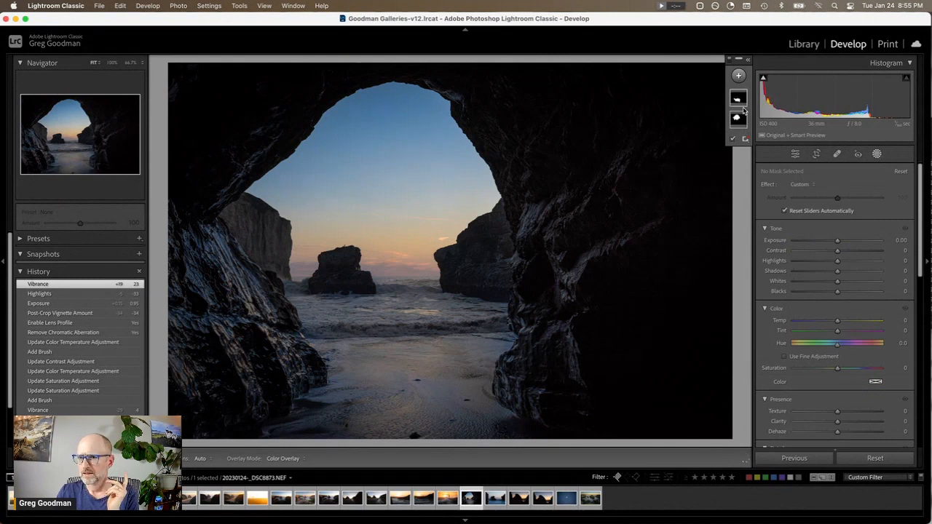
{"action": "key", "text": "k"}
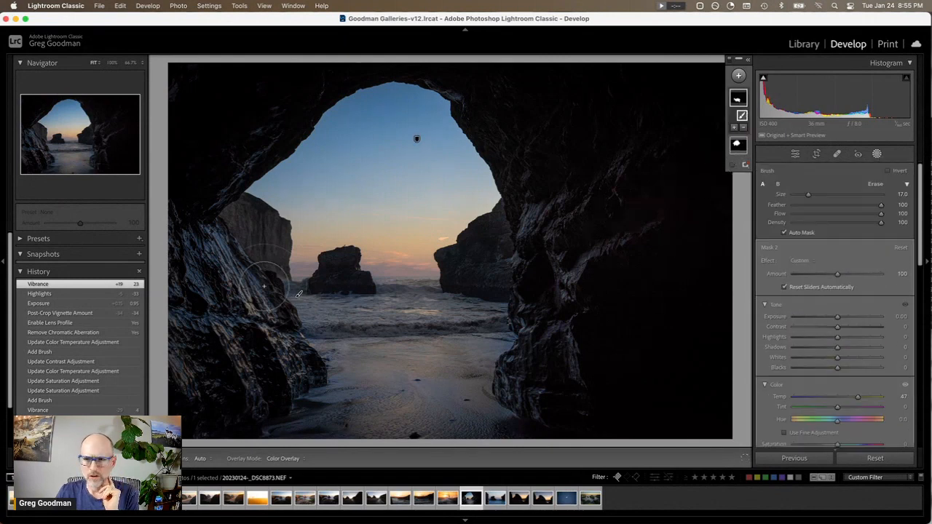
{"action": "left_click", "coordinate": [733, 128]}
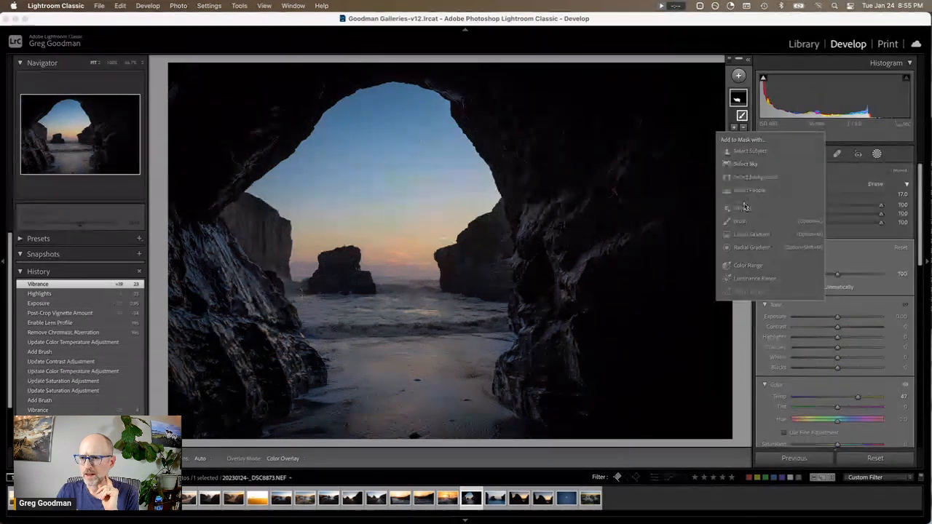
{"action": "left_click", "coordinate": [746, 221]}
{"action": "key", "text": "h"}
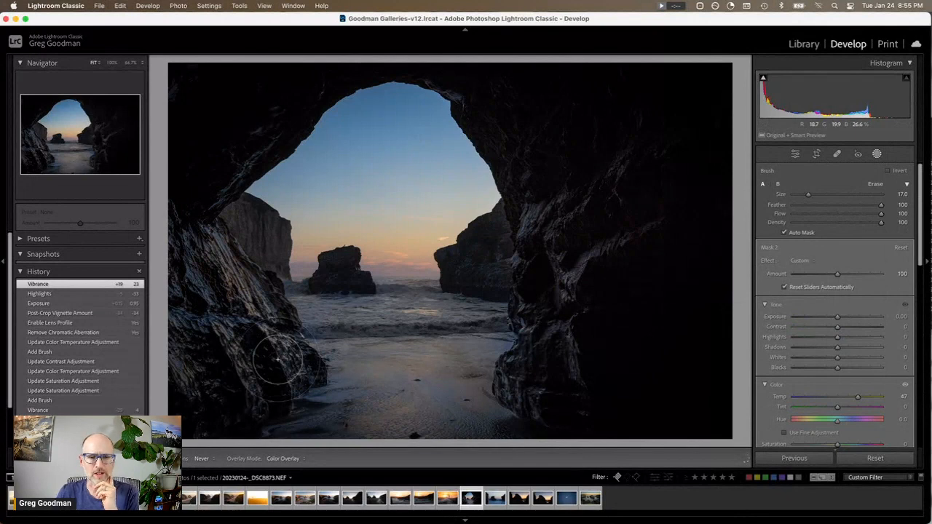
{"action": "left_click_drag", "start_coordinate": [277, 360], "coordinate": [274, 321]}
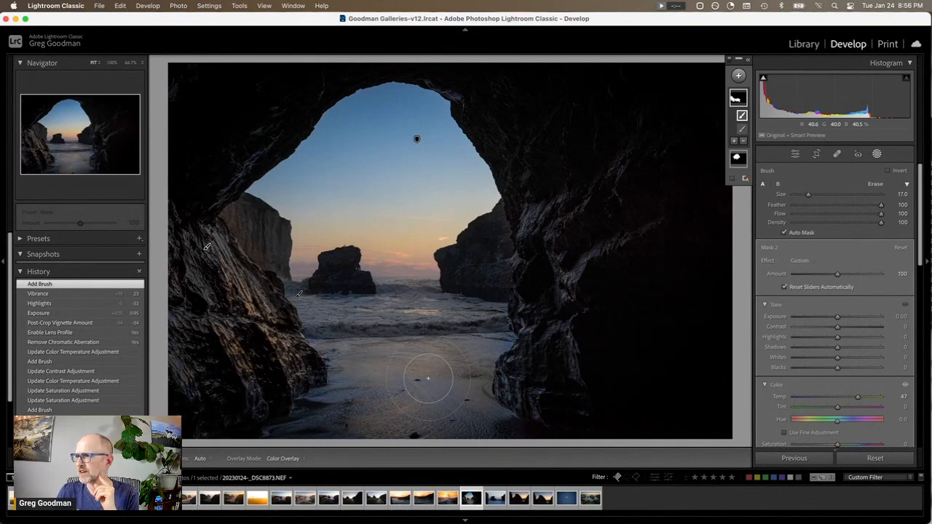
{"action": "key", "text": "super+z"}
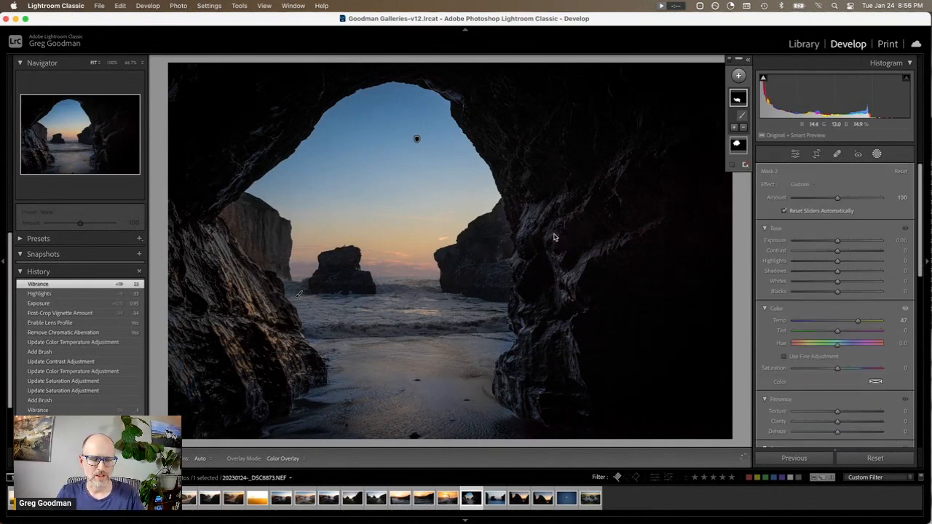
Step: Paint a new brush mask over the cave's lower-left rock wall and set its Saturation to -89
{"action": "left_click", "coordinate": [738, 75]}
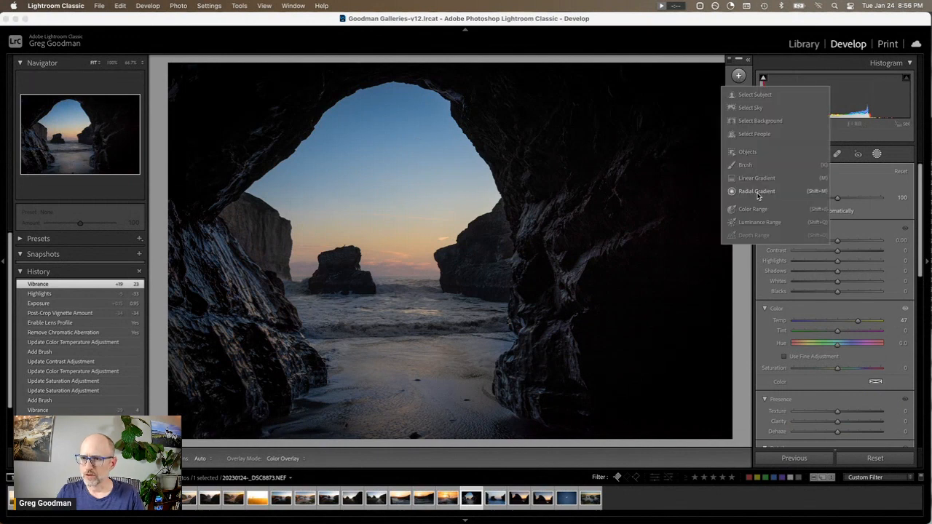
{"action": "left_click", "coordinate": [745, 165]}
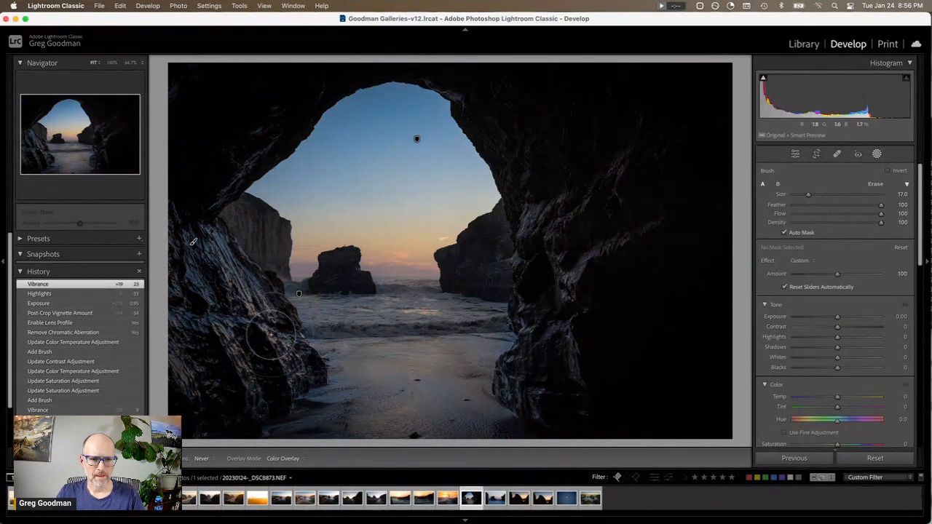
{"action": "mouse_move", "coordinate": [197, 211]}
{"action": "left_mouse_down"}
{"action": "mouse_move", "coordinate": [193, 241]}
{"action": "mouse_move", "coordinate": [226, 342]}
{"action": "mouse_move", "coordinate": [204, 350]}
{"action": "mouse_move", "coordinate": [197, 389]}
{"action": "left_mouse_up"}
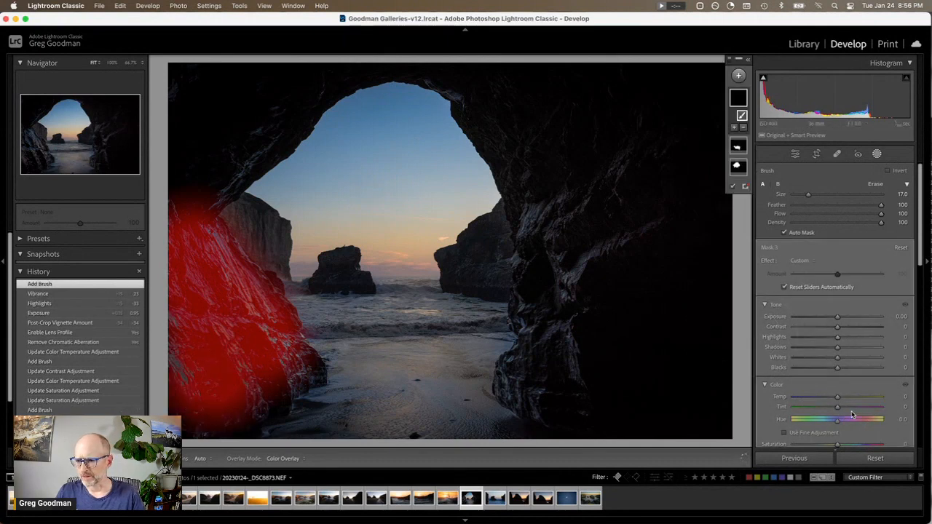
{"action": "scroll", "coordinate": [851, 415], "scroll_direction": "down", "scroll_amount": 1}
{"action": "left_click_drag", "start_coordinate": [837, 425], "coordinate": [799, 431]}
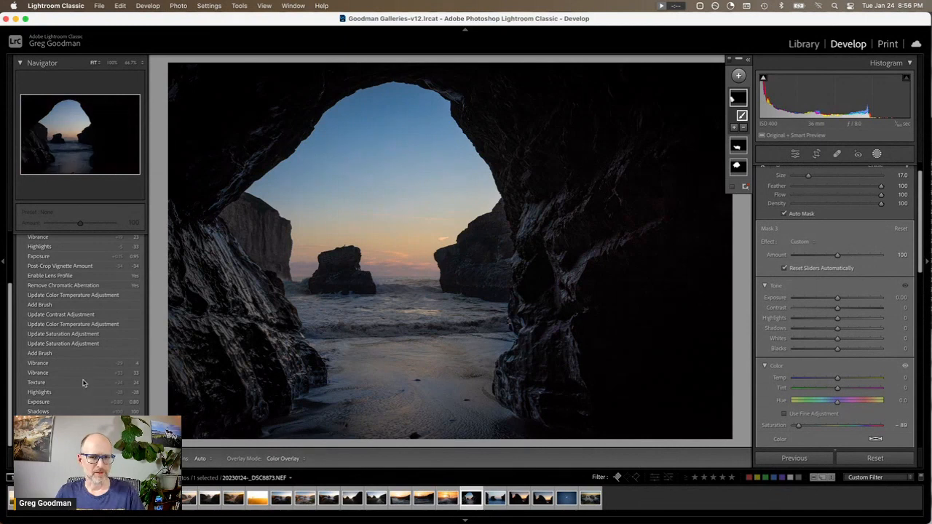
Step: Compare the edited cave photo with an early history state and return to the latest adjustment
{"action": "left_click", "coordinate": [100, 373]}
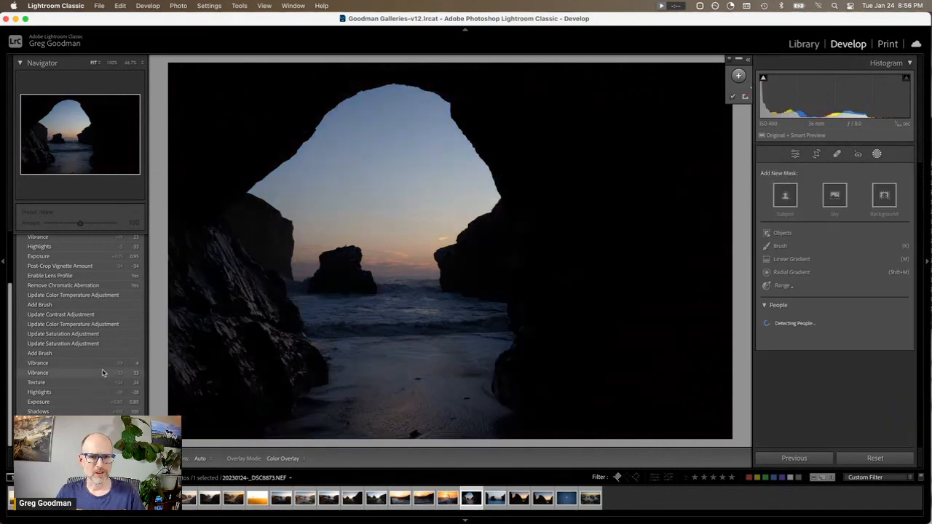
{"action": "scroll", "coordinate": [103, 372], "scroll_direction": "up", "scroll_amount": 3}
{"action": "left_click", "coordinate": [92, 284]}
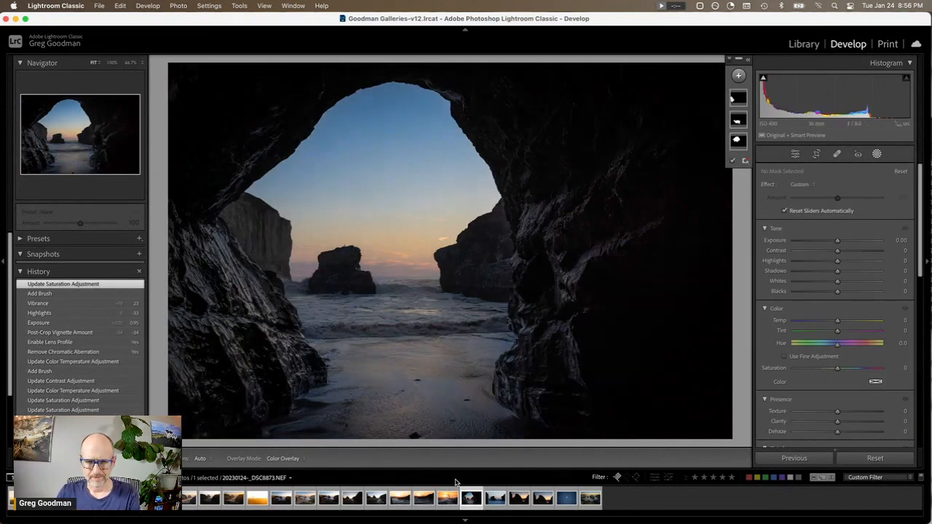
Step: Examine the crashing-wave sunset photo 20230124-_DSC8865.NEF in Develop
{"action": "left_click", "coordinate": [455, 481]}
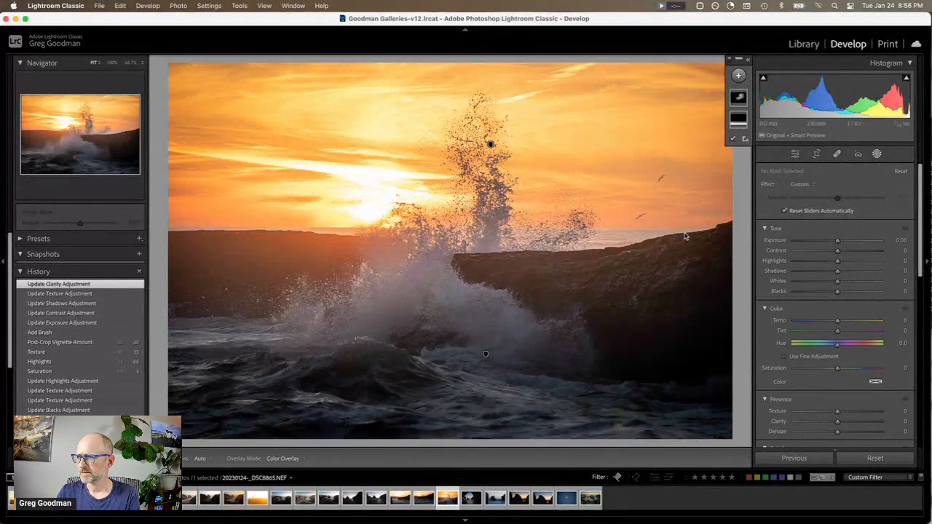
{"action": "left_click", "coordinate": [20, 259]}
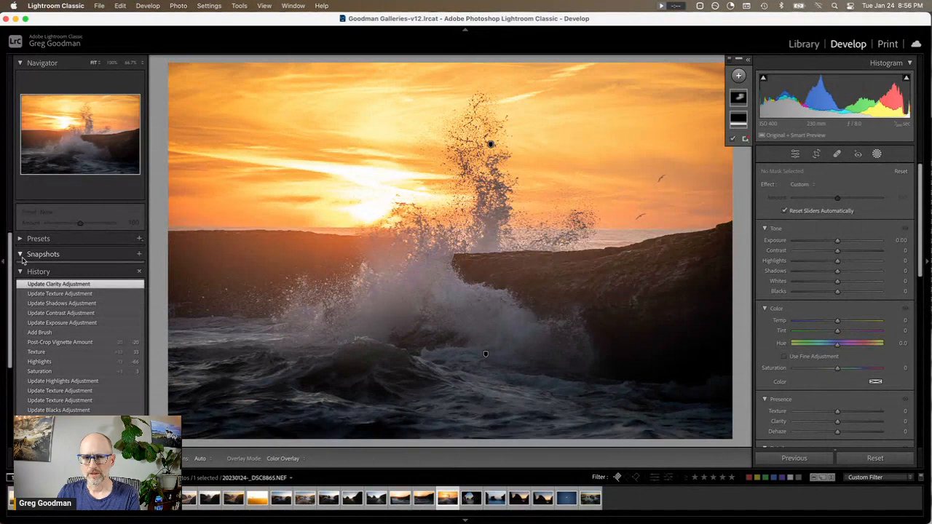
{"action": "left_click", "coordinate": [22, 257]}
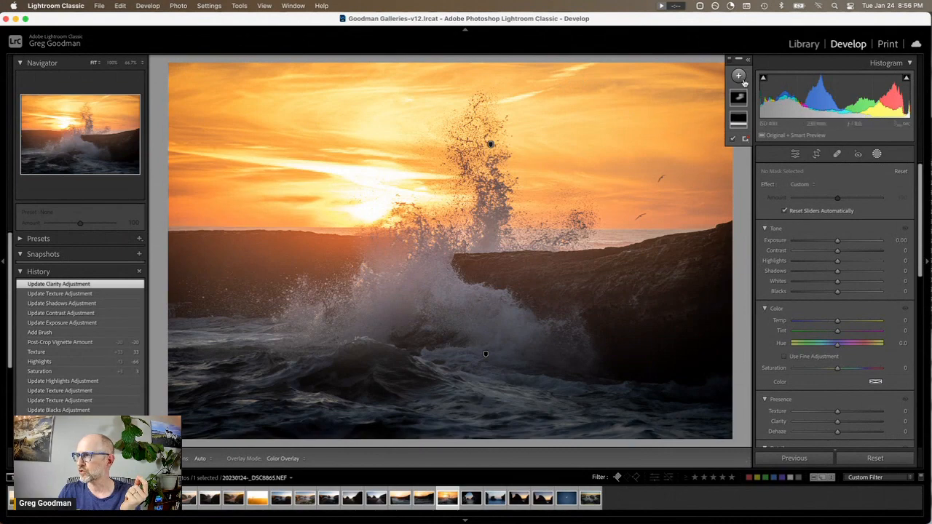
Step: Return to the Library grid and select the hazy hillside photo 20230124-_DSC8816.NEF near the start of the folder
{"action": "left_click", "coordinate": [802, 47]}
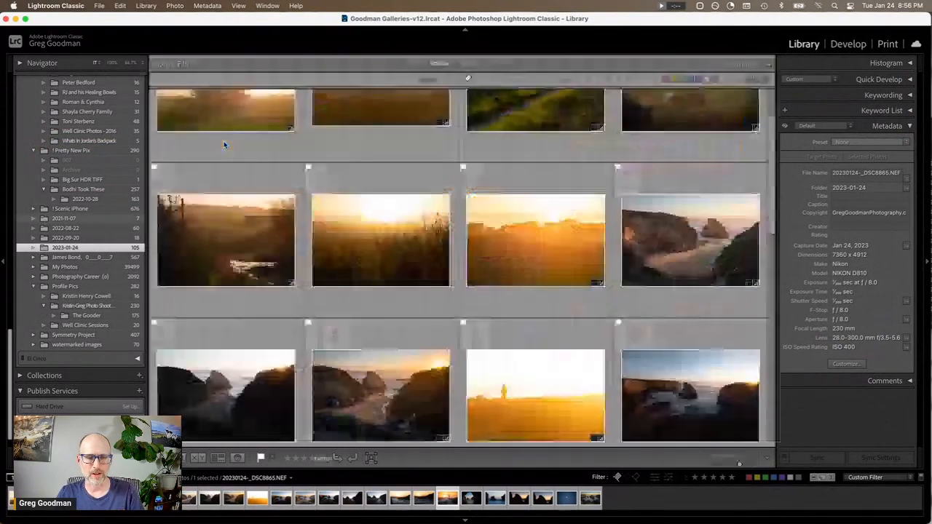
{"action": "key", "text": "g"}
{"action": "scroll", "coordinate": [348, 226], "scroll_direction": "up", "scroll_amount": 5}
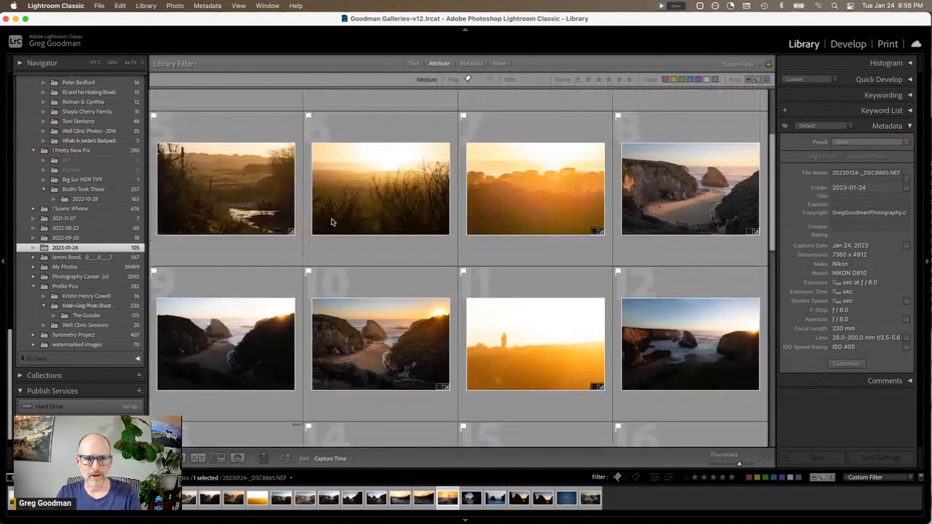
{"action": "left_click", "coordinate": [400, 164]}
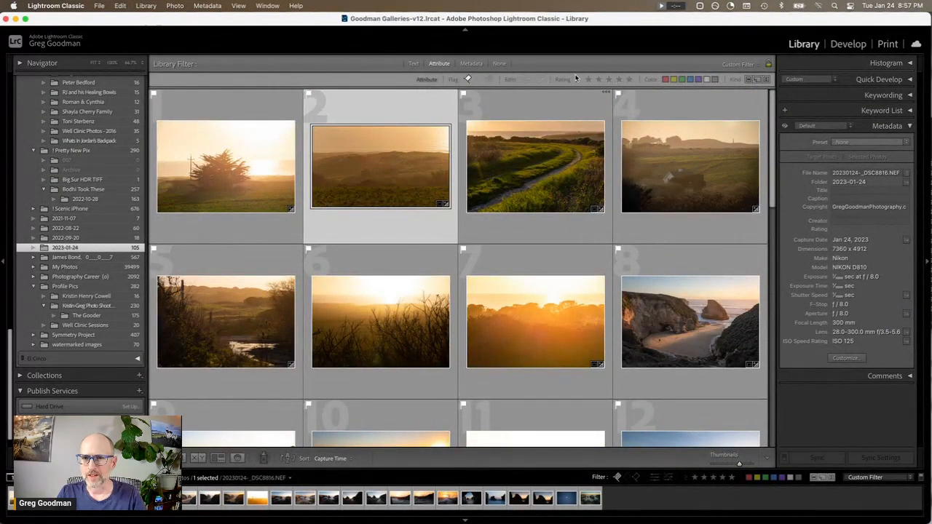
Step: Try a five-star rating filter on the folder and remove all library filters
{"action": "left_click", "coordinate": [628, 79]}
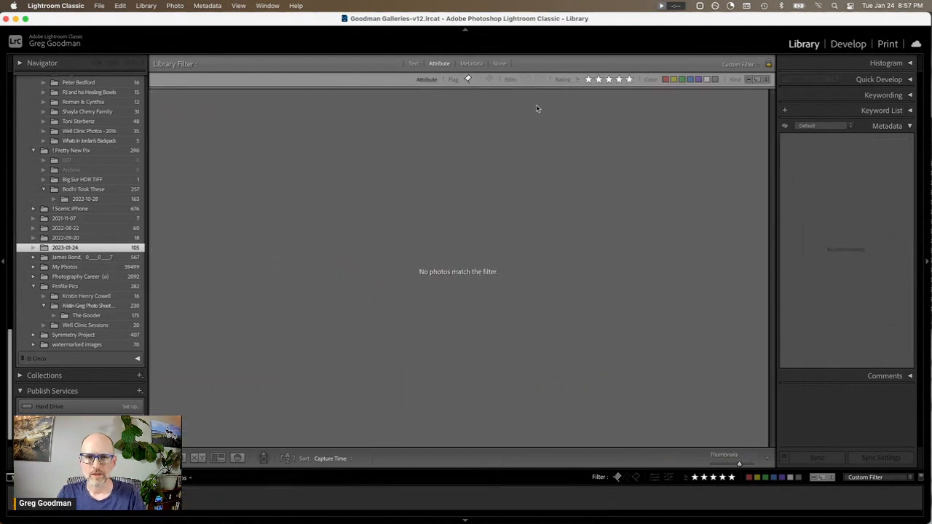
{"action": "left_click", "coordinate": [588, 80]}
{"action": "left_click", "coordinate": [569, 81]}
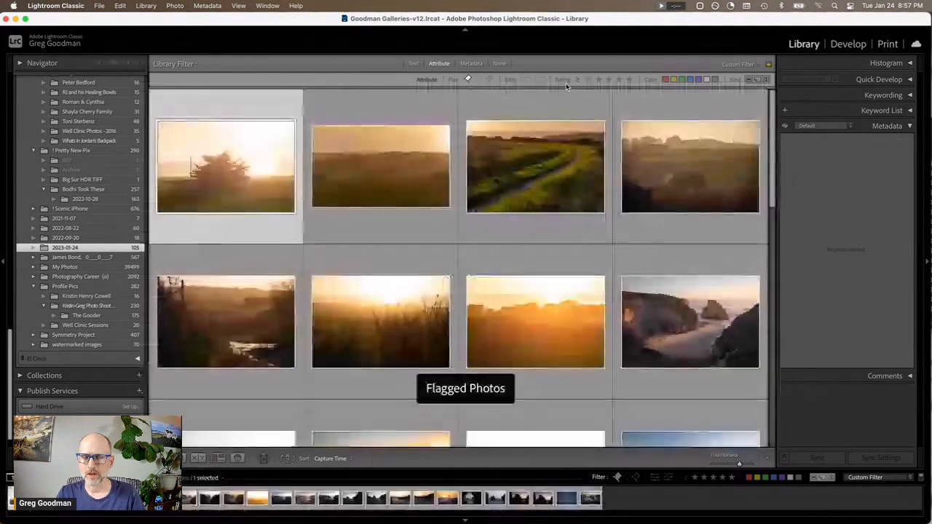
{"action": "left_click", "coordinate": [494, 64]}
Step: Find the sea stack and tide pool sunset photo 20230124-_DSC8854.NEF in the unfiltered folder and show it enlarged
{"action": "scroll", "coordinate": [527, 252], "scroll_direction": "down", "scroll_amount": 1}
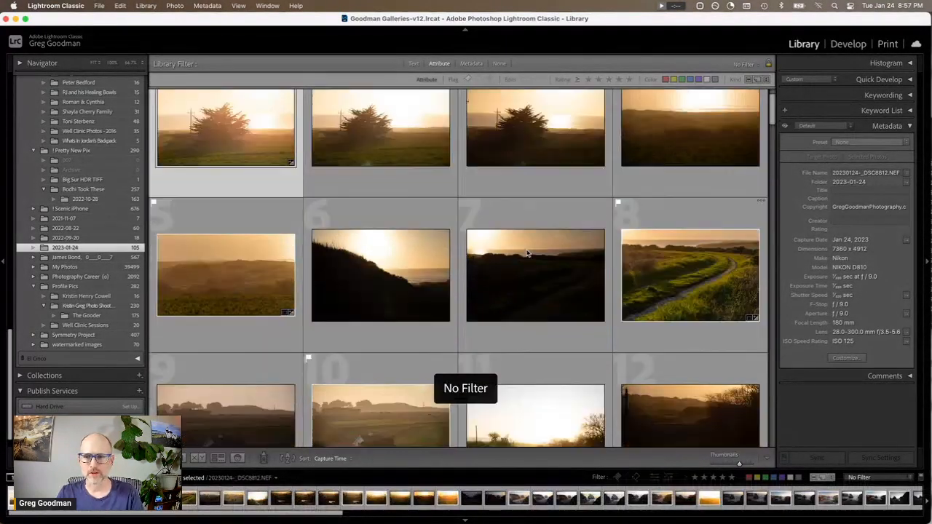
{"action": "scroll", "coordinate": [527, 252], "scroll_direction": "down", "scroll_amount": 5}
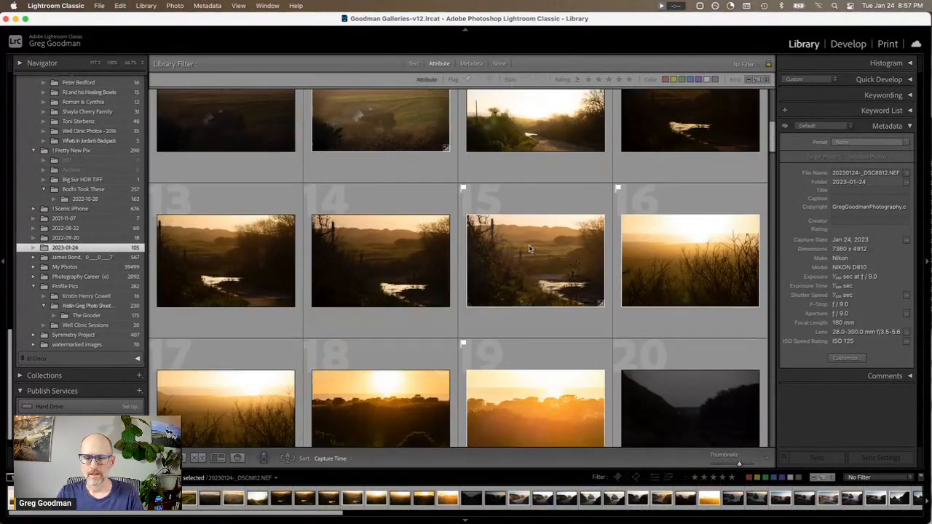
{"action": "scroll", "coordinate": [529, 249], "scroll_direction": "down", "scroll_amount": 4}
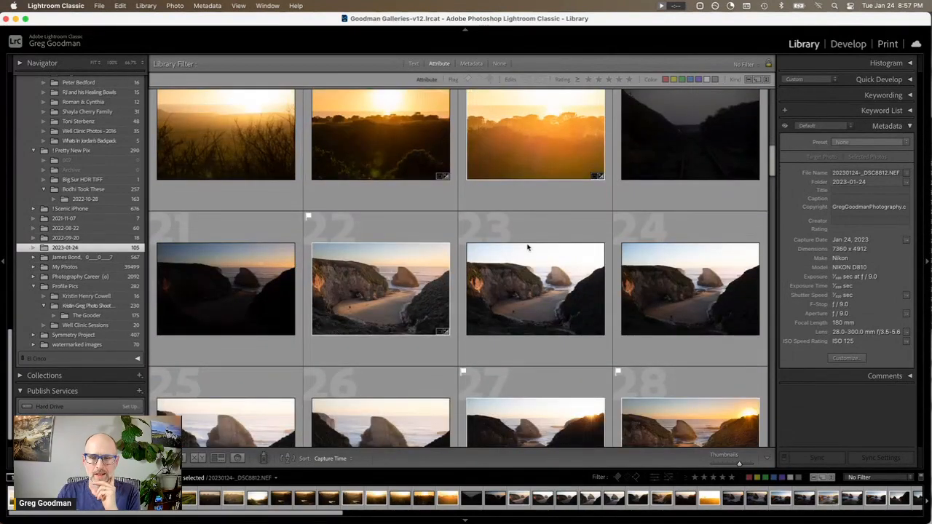
{"action": "scroll", "coordinate": [530, 247], "scroll_direction": "down", "scroll_amount": 8}
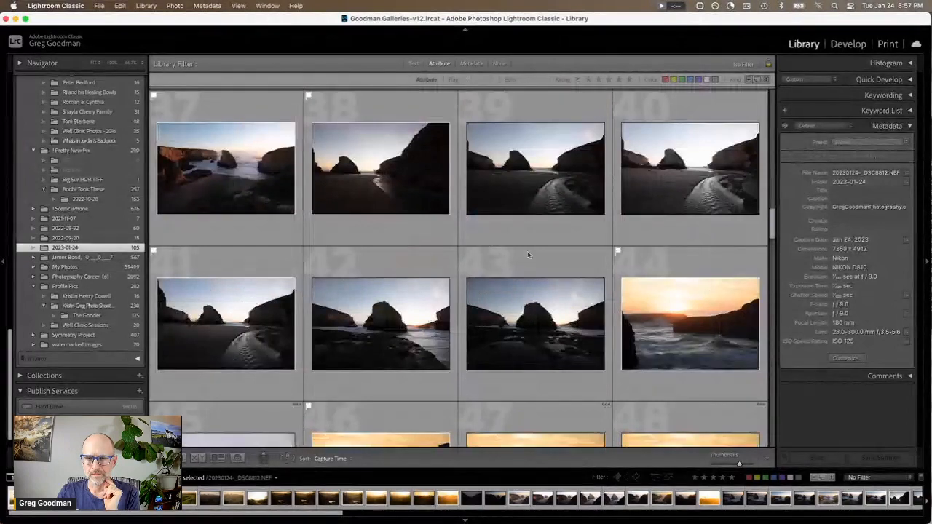
{"action": "double_click", "coordinate": [534, 317]}
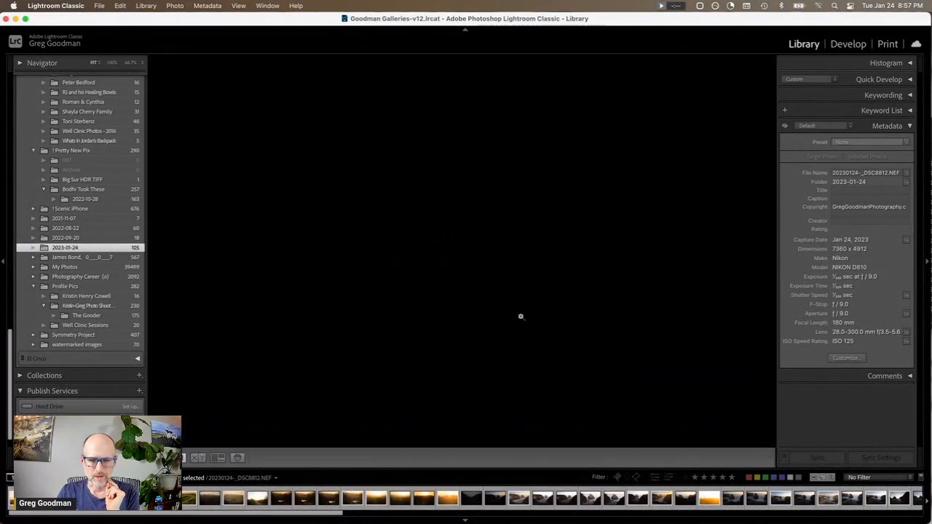
{"action": "key", "text": "Left"}
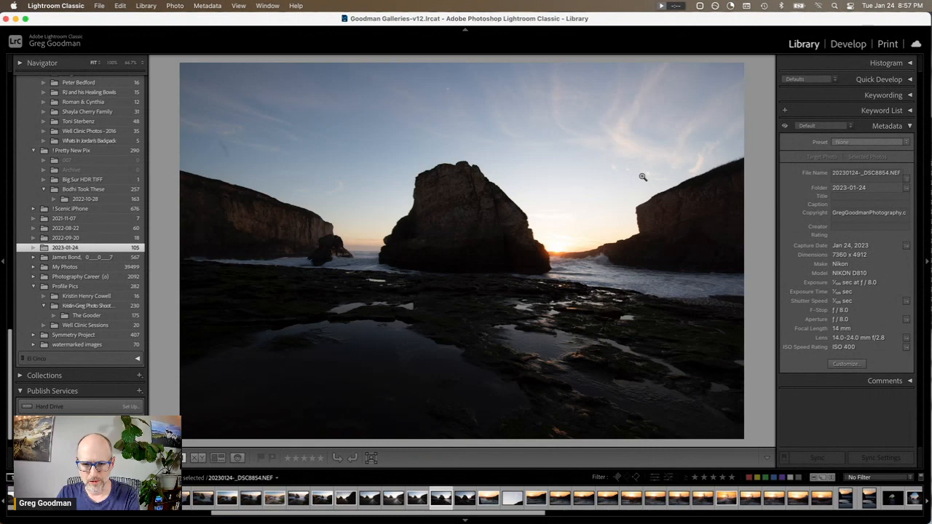
{"action": "key", "text": "Right"}
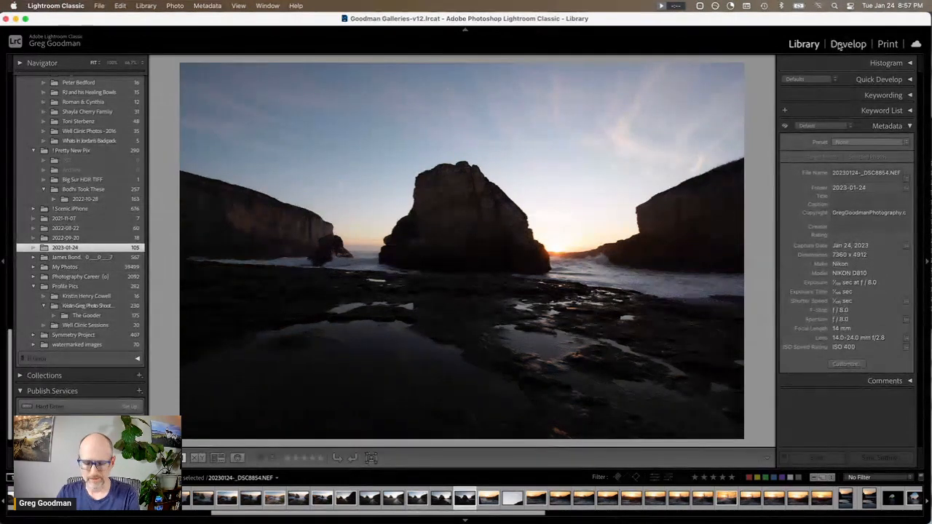
{"action": "key", "text": "p"}
Step: Develop the sea stack photo with Shadows +100, Highlights -39, Exposure +0.15 and Texture +16
{"action": "left_click", "coordinate": [844, 44]}
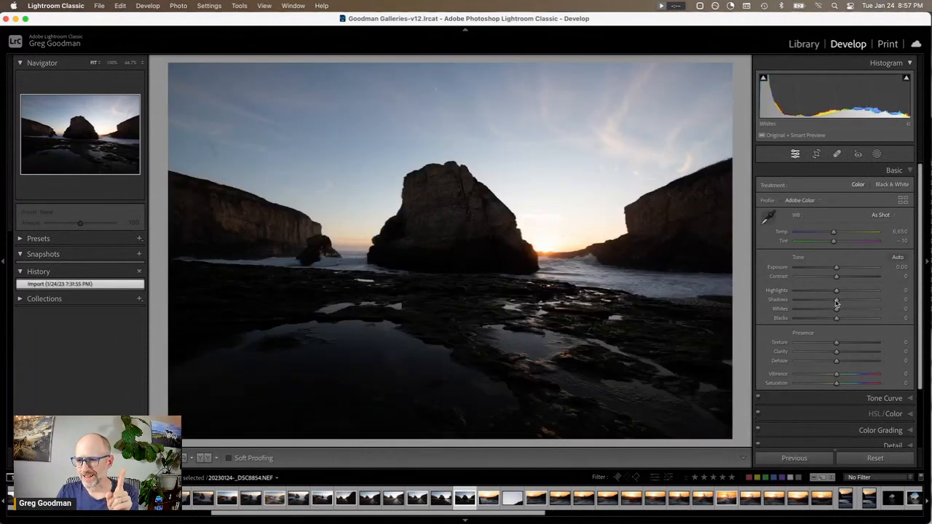
{"action": "left_click_drag", "start_coordinate": [837, 300], "coordinate": [838, 271]}
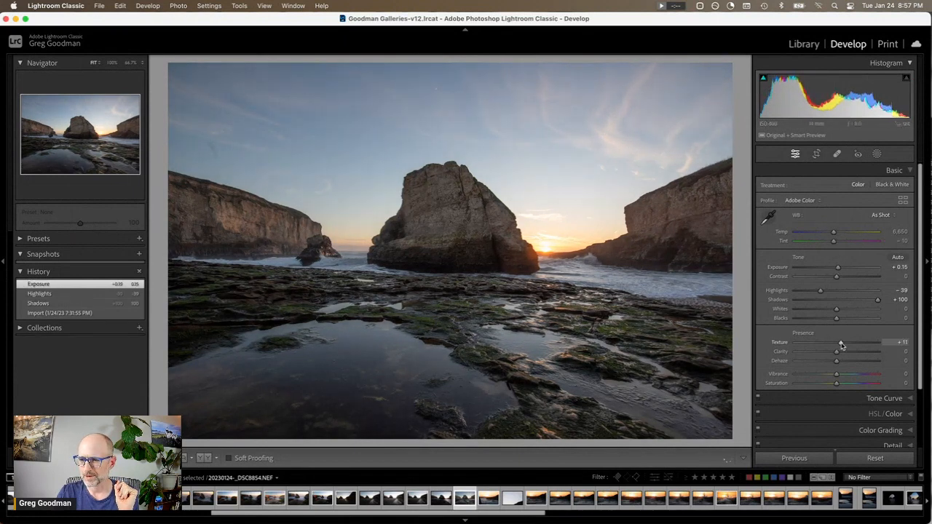
{"action": "left_click_drag", "start_coordinate": [840, 344], "coordinate": [842, 344]}
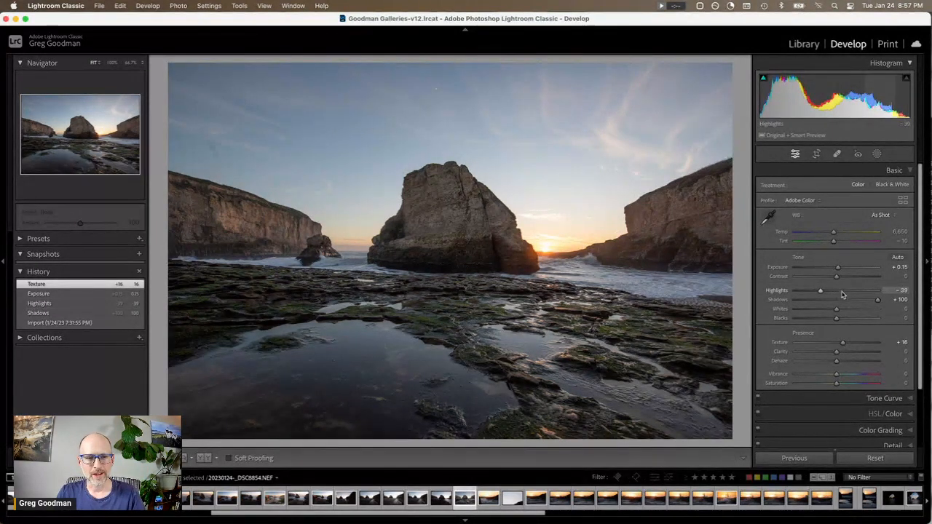
Step: Heal the blemish in the sky above the left cliff and set the photo's Vibrance to +29
{"action": "left_click", "coordinate": [837, 155]}
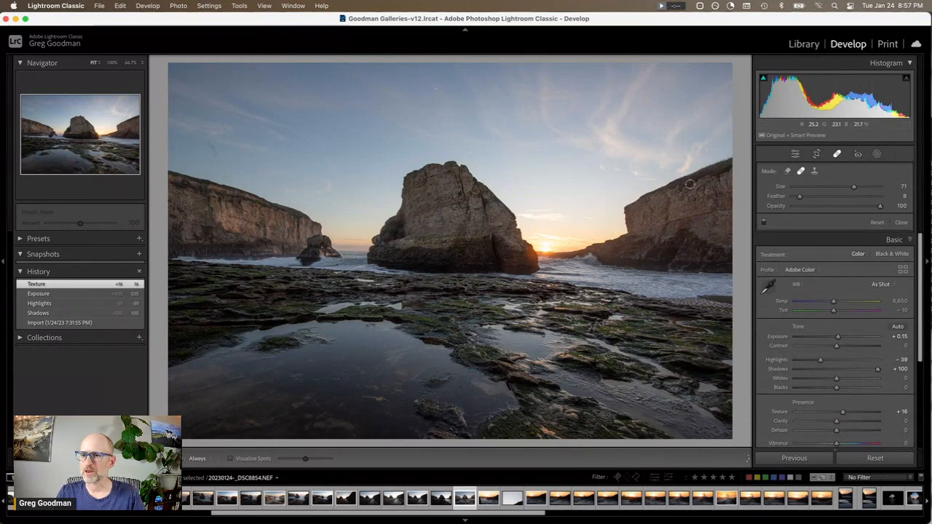
{"action": "left_click", "coordinate": [215, 157]}
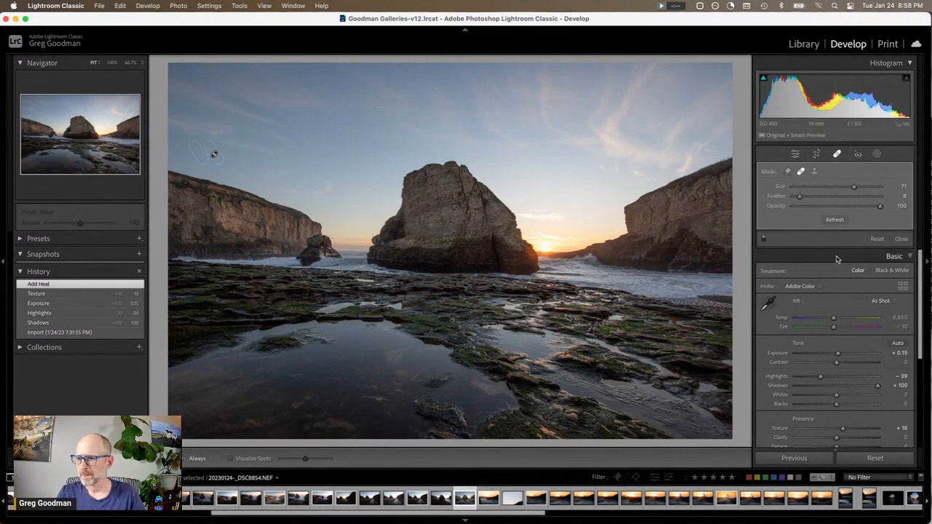
{"action": "scroll", "coordinate": [856, 324], "scroll_direction": "down", "scroll_amount": 4}
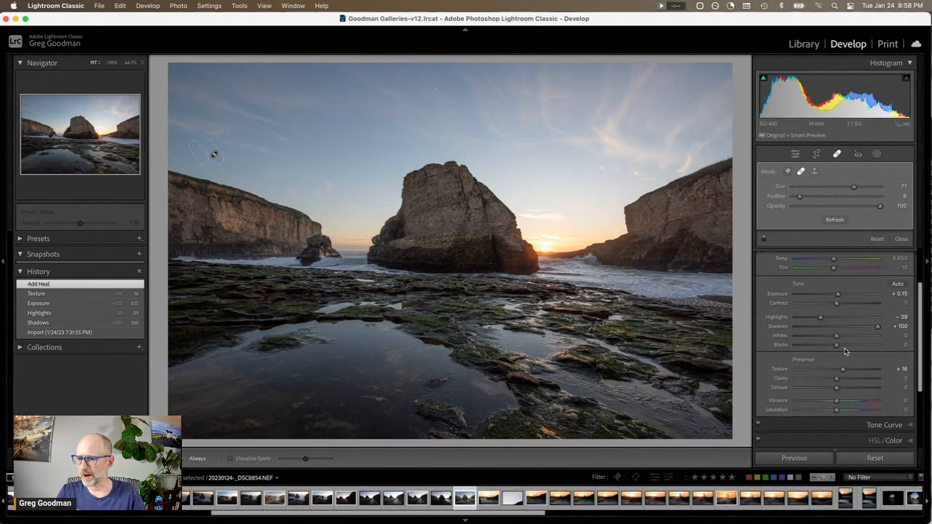
{"action": "left_click_drag", "start_coordinate": [840, 405], "coordinate": [846, 402]}
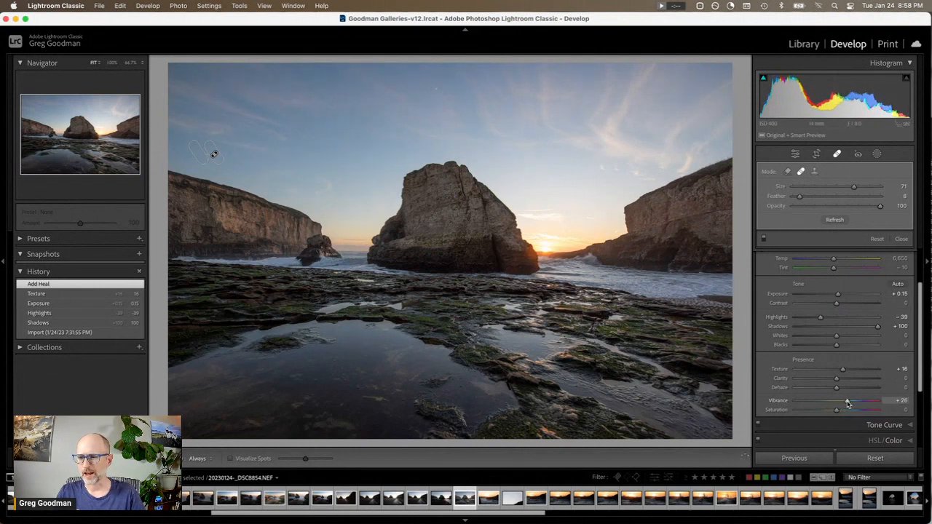
{"action": "left_click_drag", "start_coordinate": [846, 403], "coordinate": [848, 404]}
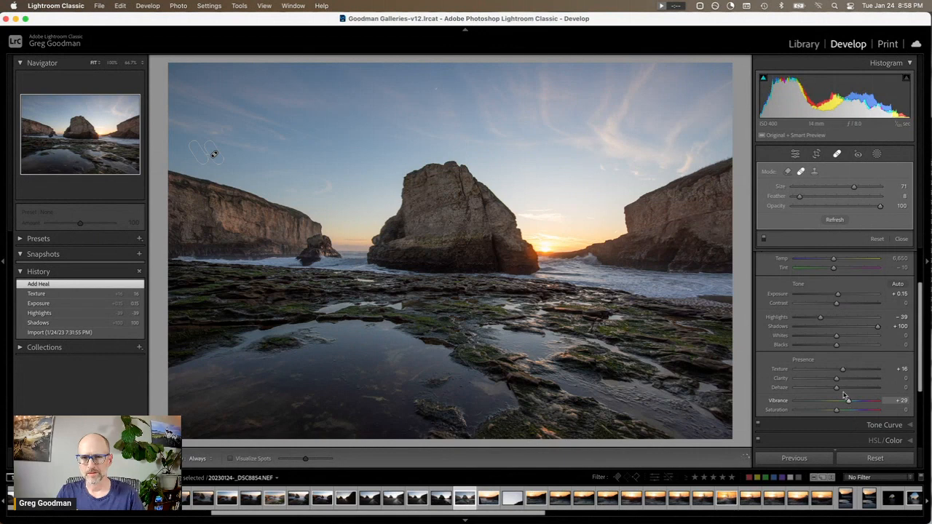
Step: Finish spot healing and apply lens corrections with Remove Chromatic Aberration and Enable Profile Corrections
{"action": "left_click", "coordinate": [795, 154]}
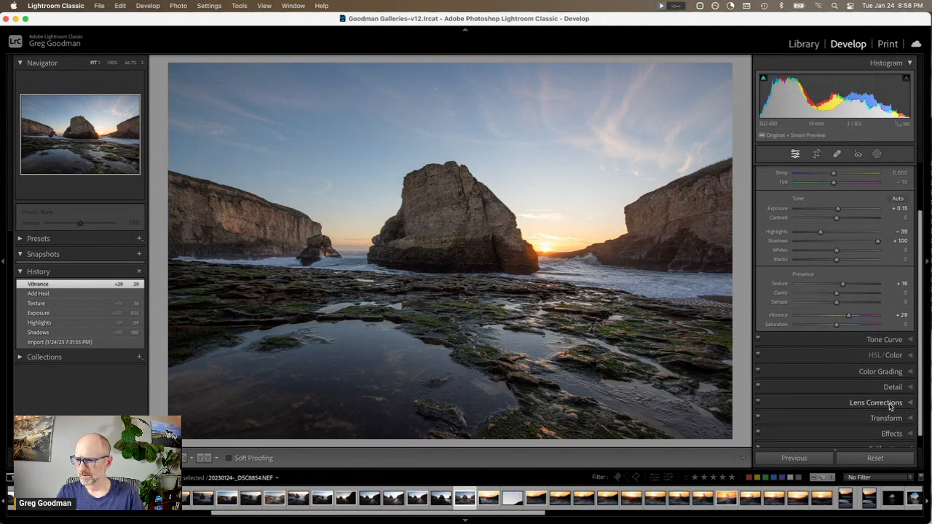
{"action": "left_click", "coordinate": [822, 401]}
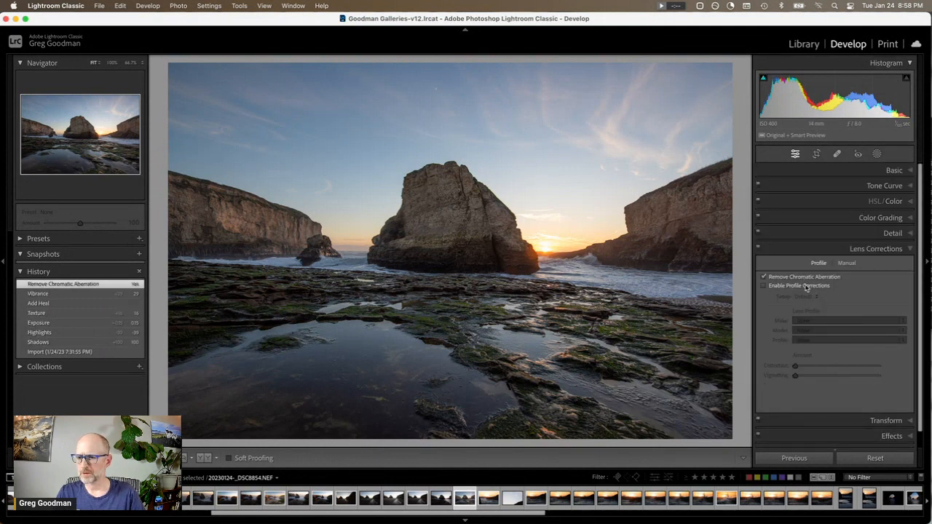
{"action": "left_click", "coordinate": [801, 285]}
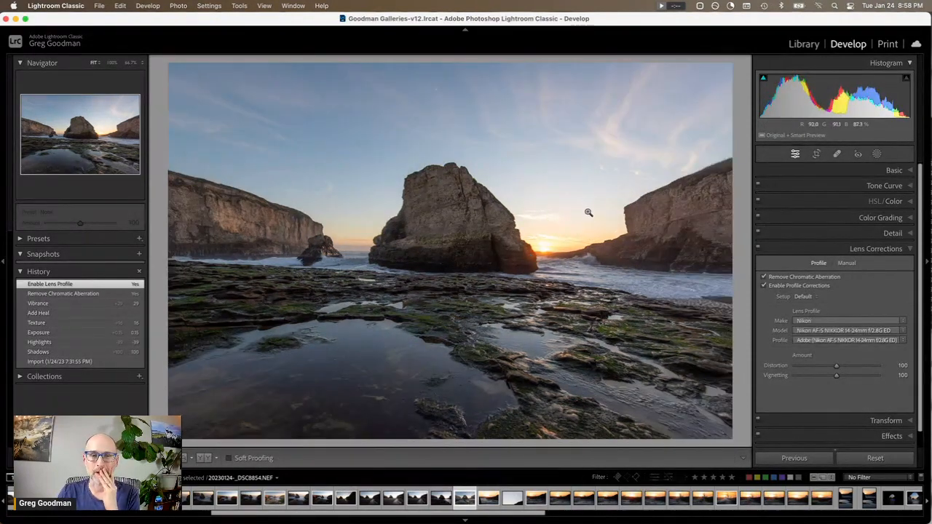
Step: Straighten the sea stack photo along the ocean horizon to a crop angle of -0.26
{"action": "left_click", "coordinate": [816, 154]}
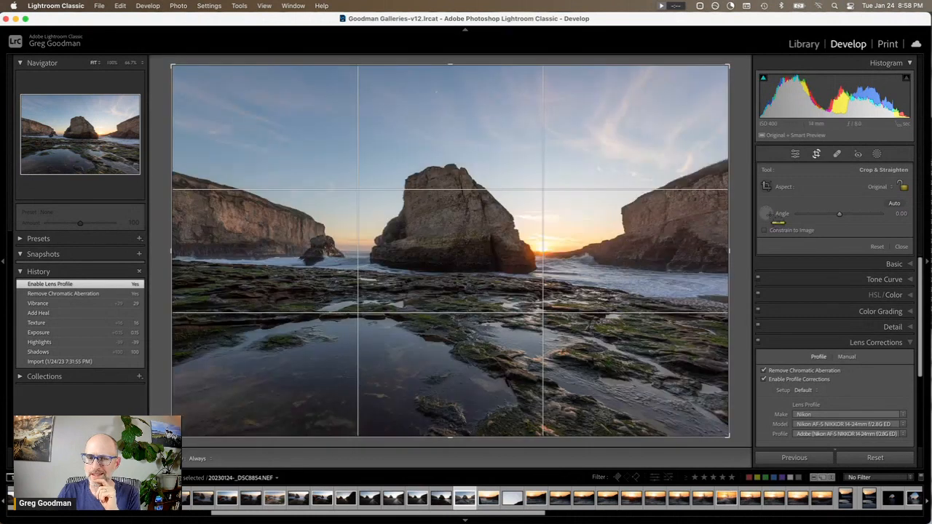
{"action": "left_click", "coordinate": [767, 213]}
{"action": "left_click_drag", "start_coordinate": [340, 250], "coordinate": [601, 250]}
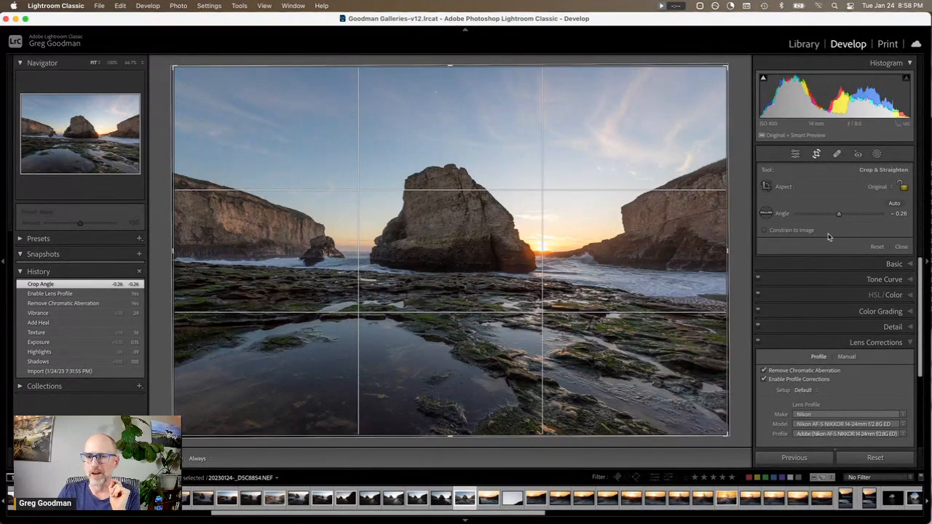
Step: Adjust the aquas to Hue -5 and Saturation +3, and the blues to Hue -1, Saturation +35 and Luminance -14
{"action": "left_click", "coordinate": [895, 296]}
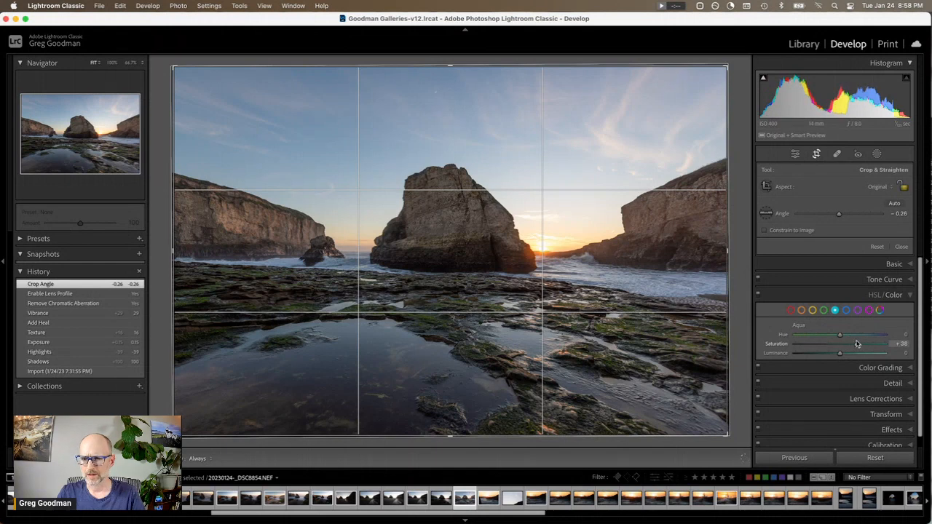
{"action": "left_click_drag", "start_coordinate": [856, 343], "coordinate": [857, 344]}
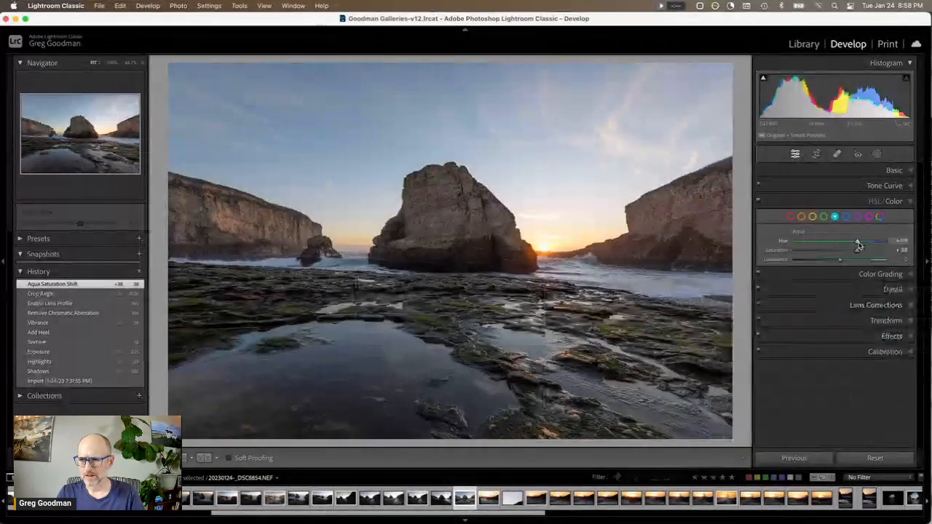
{"action": "double_click", "coordinate": [857, 244]}
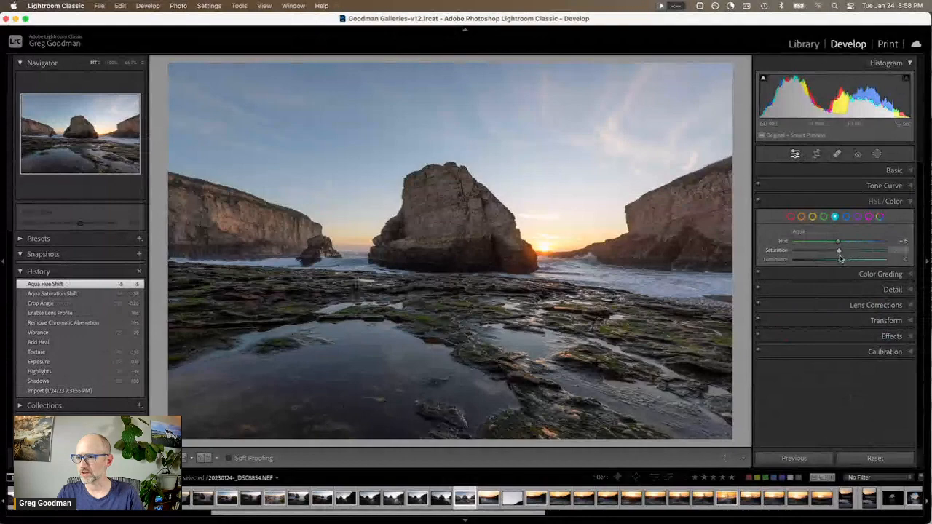
{"action": "left_click", "coordinate": [845, 216]}
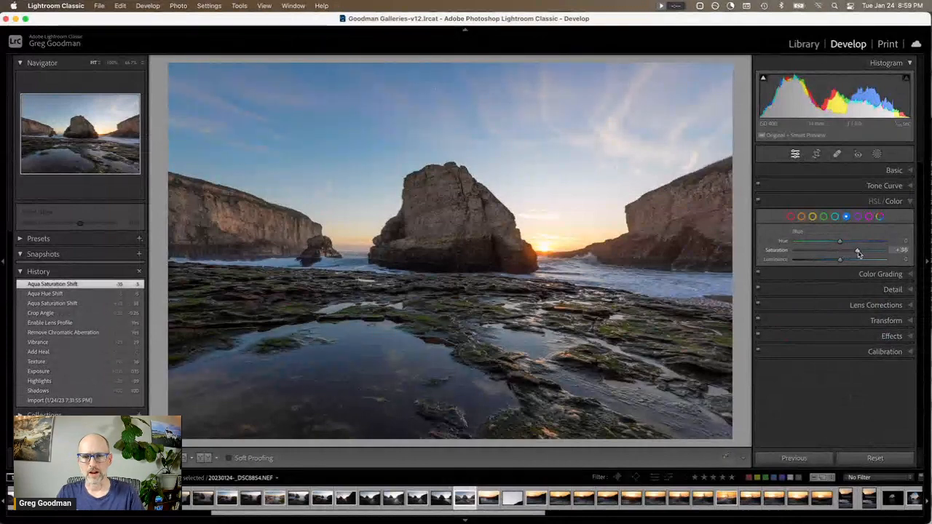
{"action": "mouse_move", "coordinate": [858, 252]}
{"action": "left_mouse_down"}
{"action": "mouse_move", "coordinate": [829, 260]}
{"action": "mouse_move", "coordinate": [850, 246]}
{"action": "mouse_move", "coordinate": [841, 246]}
{"action": "left_mouse_up"}
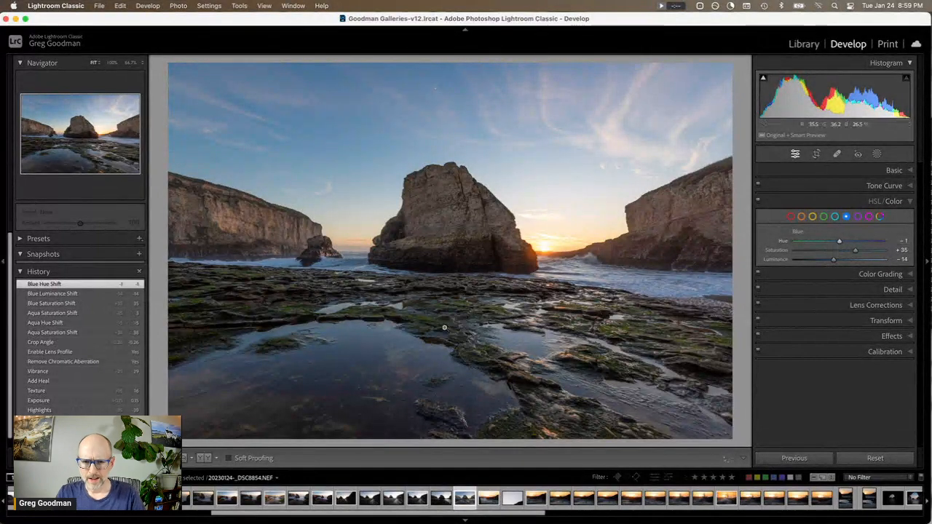
Step: Adjust the greens to Saturation +46 and Luminance -16
{"action": "left_click", "coordinate": [823, 216]}
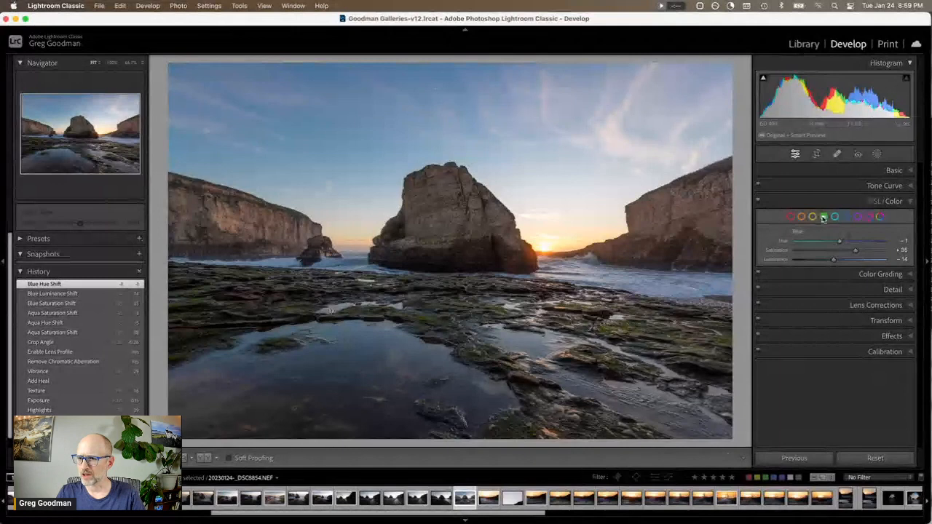
{"action": "left_click_drag", "start_coordinate": [839, 251], "coordinate": [580, 252]}
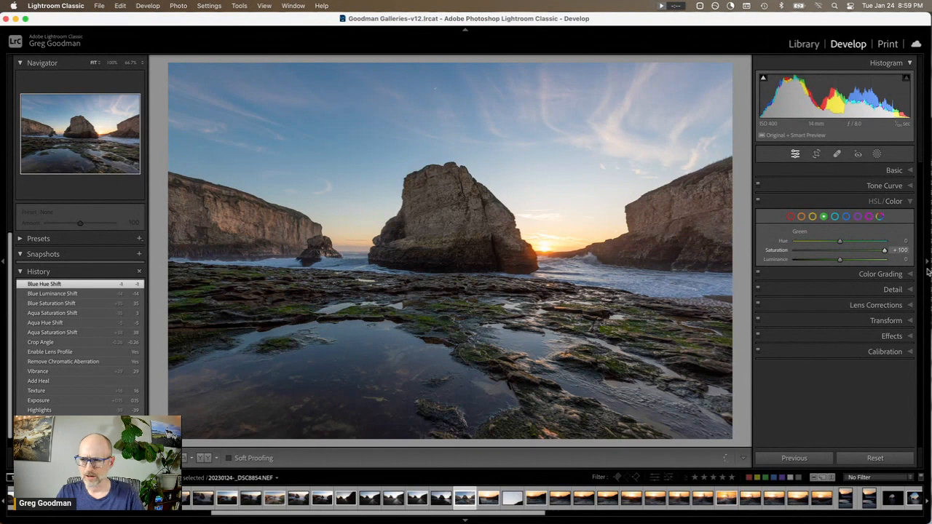
{"action": "left_click_drag", "start_coordinate": [861, 253], "coordinate": [833, 263]}
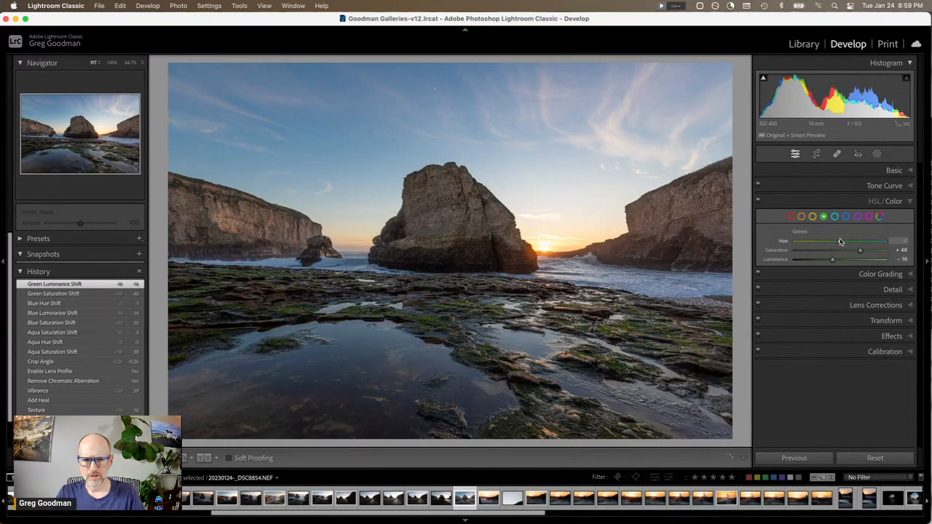
Step: Rotate the crop to an angle of -1.39 and set the photo's Highlights to -49
{"action": "left_click", "coordinate": [816, 154]}
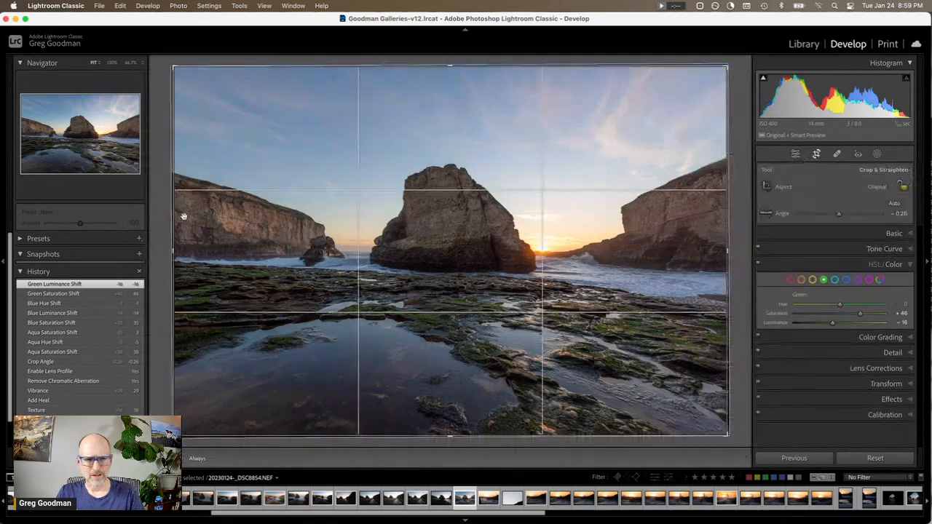
{"action": "left_click_drag", "start_coordinate": [159, 225], "coordinate": [158, 230]}
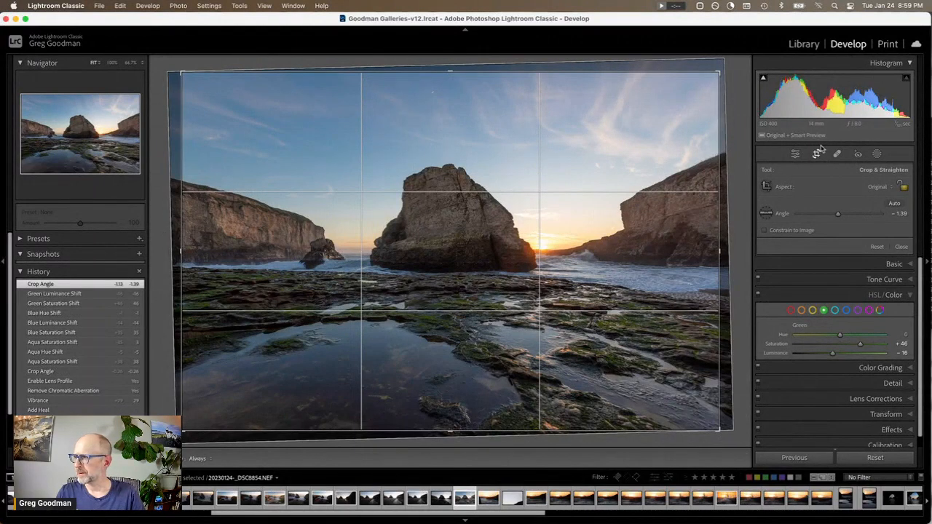
{"action": "left_click", "coordinate": [797, 155]}
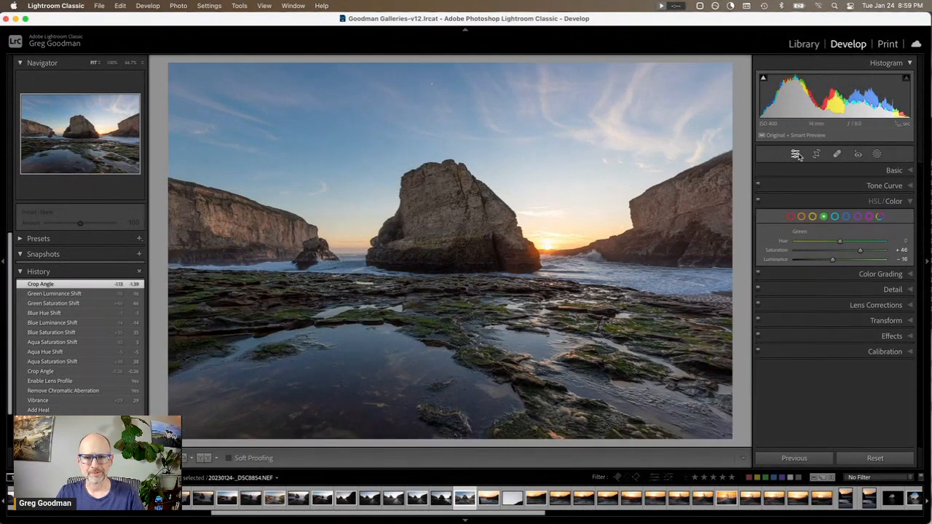
{"action": "left_click", "coordinate": [883, 173]}
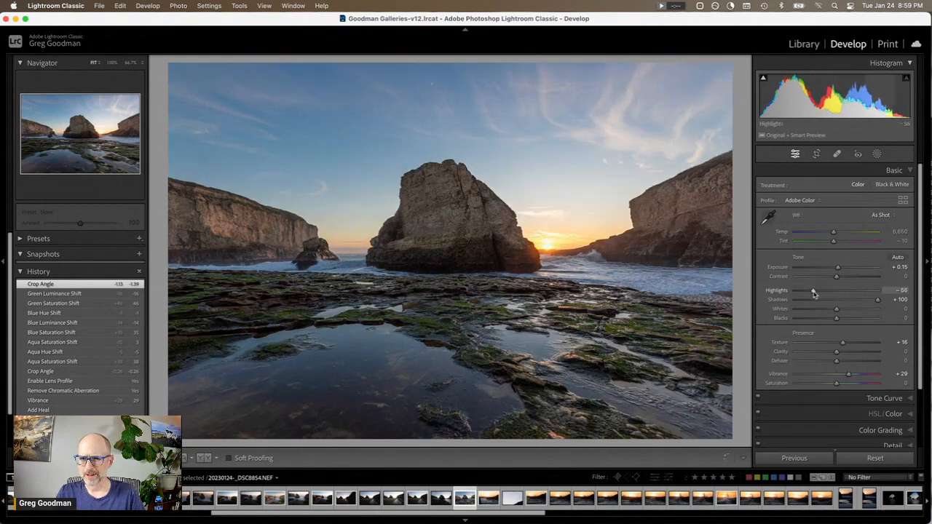
{"action": "left_click_drag", "start_coordinate": [814, 293], "coordinate": [818, 292]}
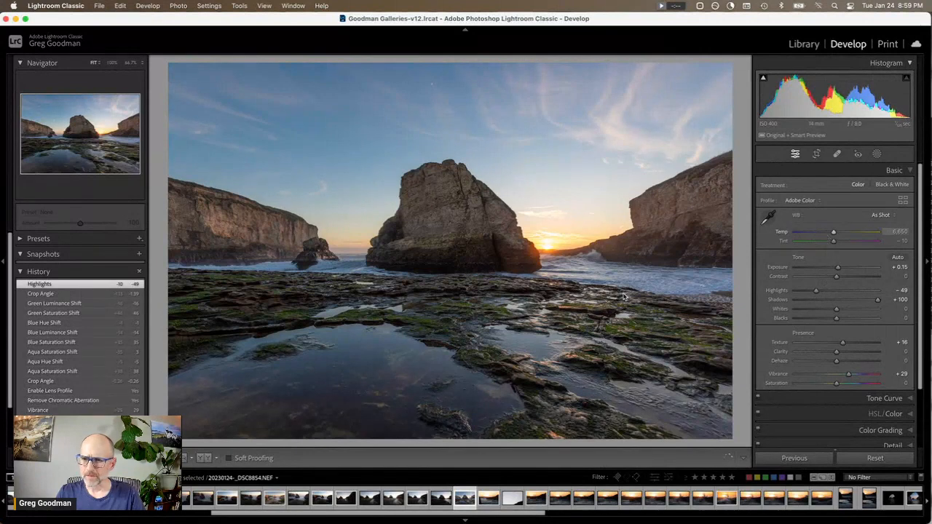
Step: Create a brush mask with Auto Mask and paint it over the surf between the sea stack and the right edge
{"action": "left_click", "coordinate": [878, 155]}
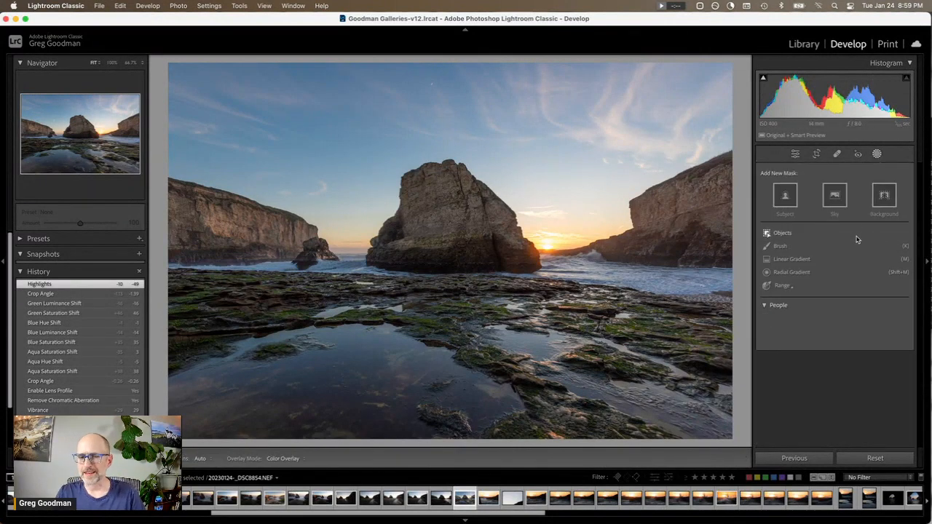
{"action": "left_click", "coordinate": [800, 249]}
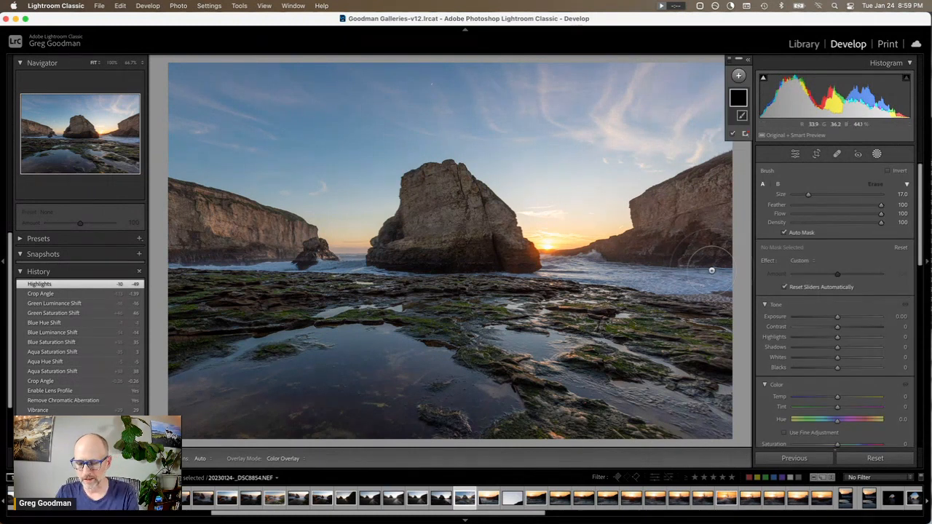
{"action": "key", "text": "["}
{"action": "key", "text": "["}
{"action": "key", "text": "["}
{"action": "key", "text": "["}
{"action": "key", "text": "["}
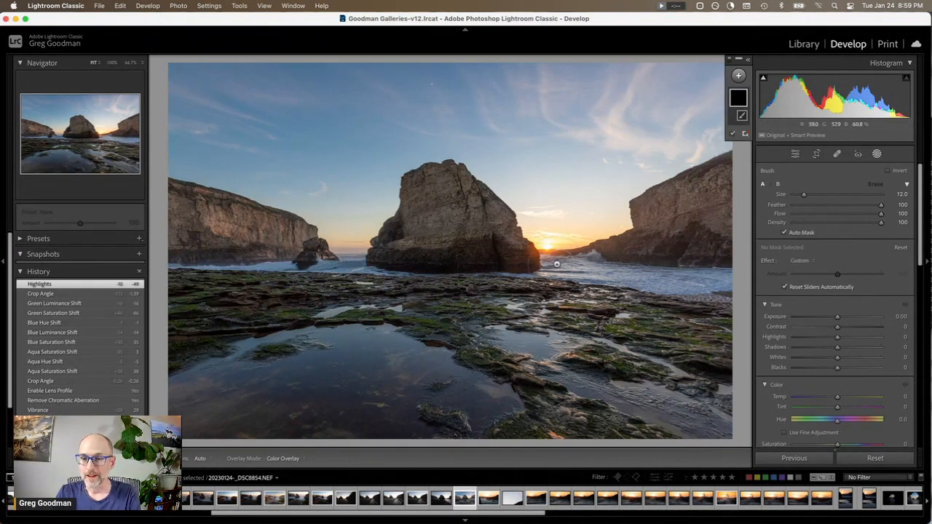
{"action": "key", "text": "["}
{"action": "left_click_drag", "start_coordinate": [556, 264], "coordinate": [556, 265]}
{"action": "left_click_drag", "start_coordinate": [725, 282], "coordinate": [721, 281]}
Step: Extend the mask with a size 4 brush over the surf by the left cliff and along the sea stack's base
{"action": "key", "text": "["}
{"action": "key", "text": "["}
{"action": "key", "text": "["}
{"action": "key", "text": "["}
{"action": "key", "text": "["}
{"action": "key", "text": "["}
{"action": "key", "text": "["}
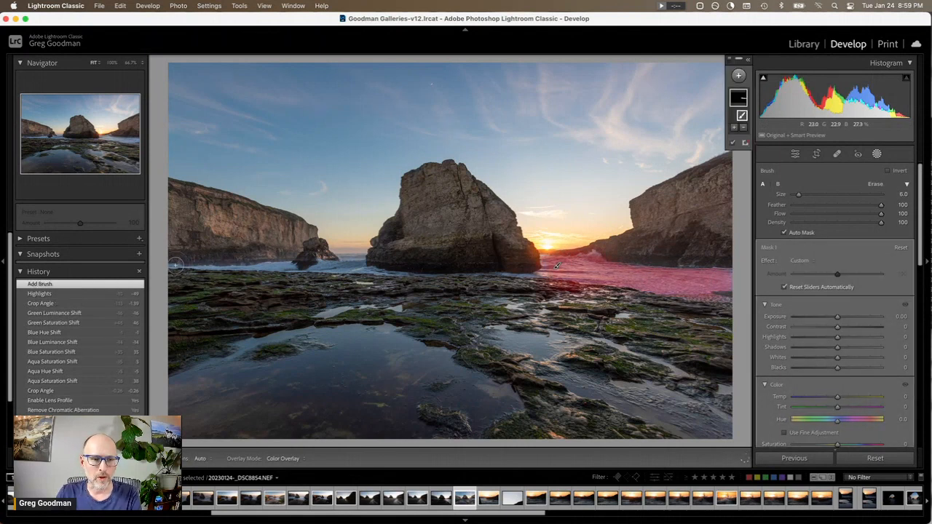
{"action": "key", "text": "h"}
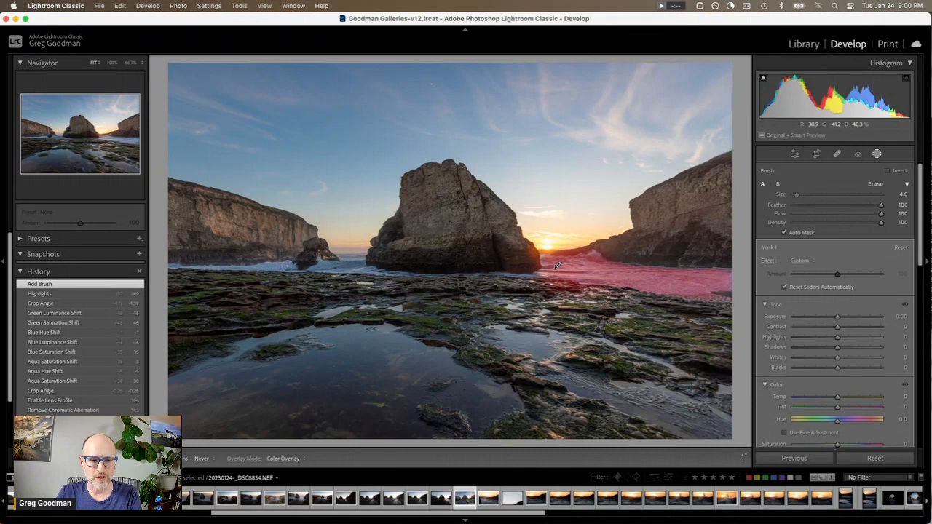
{"action": "left_click_drag", "start_coordinate": [288, 266], "coordinate": [436, 271]}
{"action": "left_click_drag", "start_coordinate": [514, 275], "coordinate": [544, 275]}
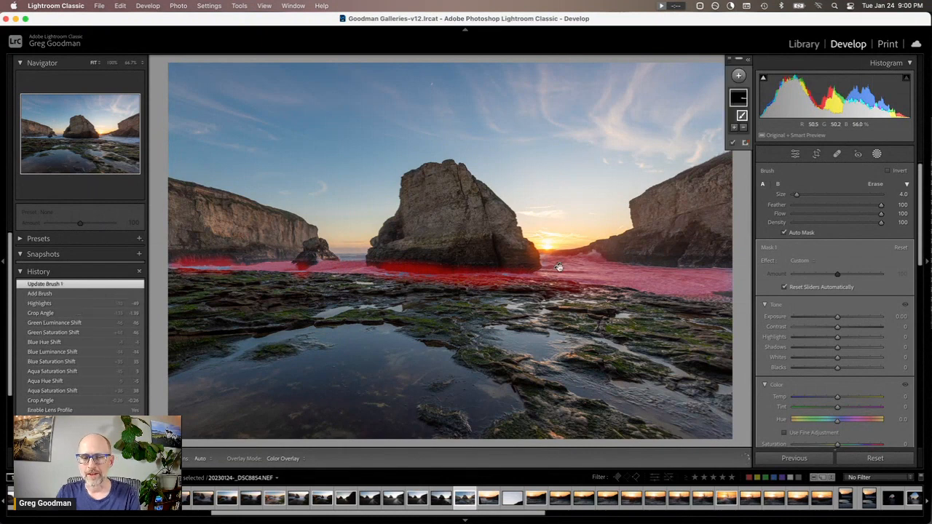
Step: Subtract a size 6 brush area on the rocks below the right-hand surf from the mask and set its Temp to 24
{"action": "key", "text": "bracketright"}
{"action": "key", "text": "bracketright"}
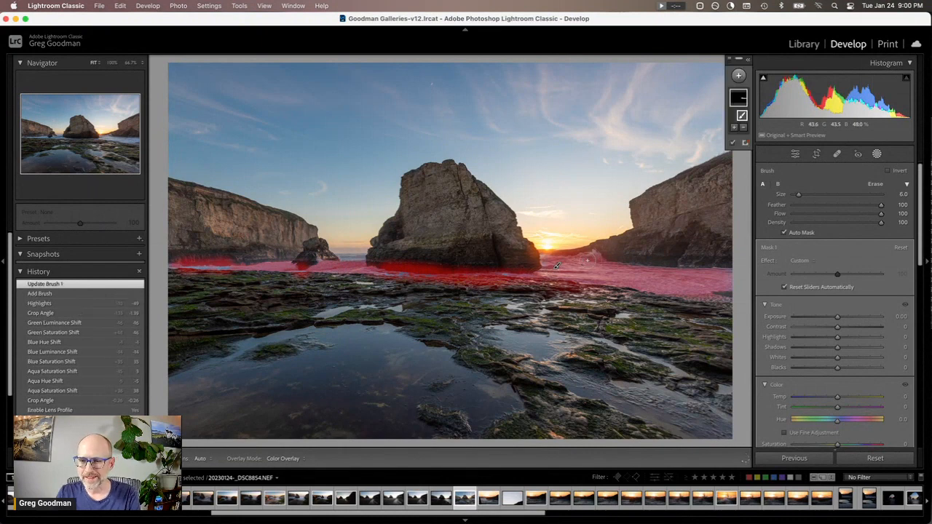
{"action": "left_click", "coordinate": [743, 131]}
{"action": "left_click", "coordinate": [737, 220]}
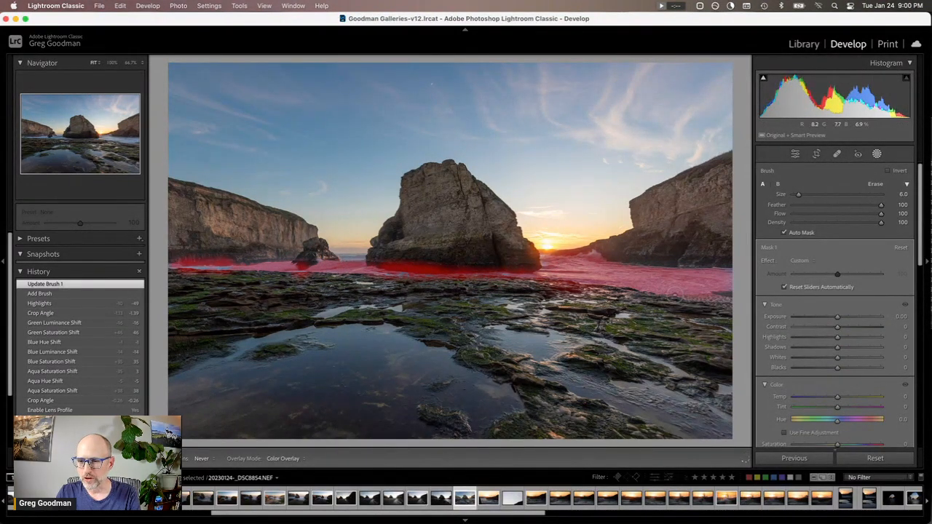
{"action": "left_click", "coordinate": [725, 306]}
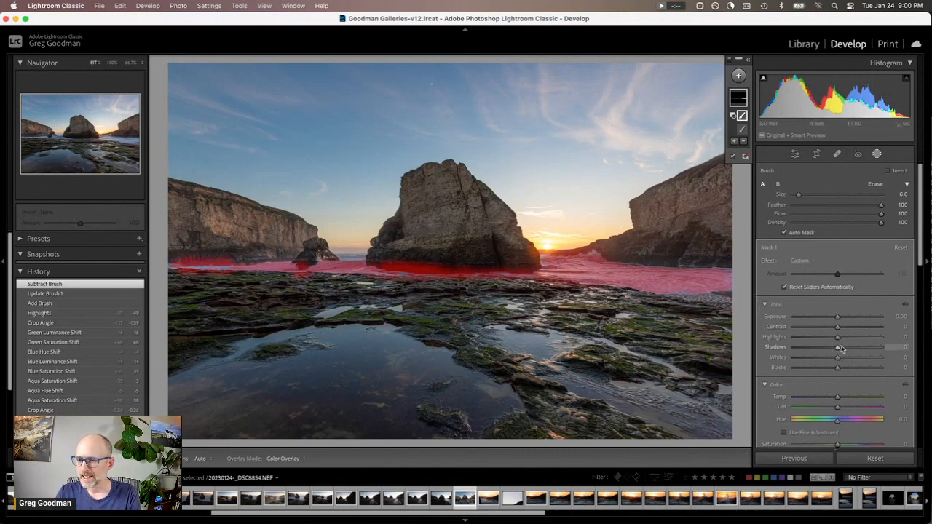
{"action": "left_click_drag", "start_coordinate": [838, 398], "coordinate": [853, 401]}
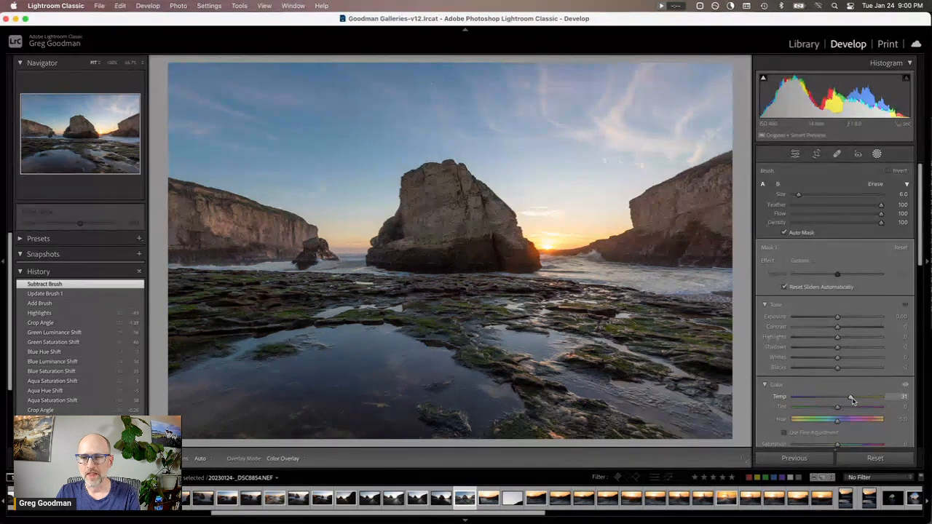
{"action": "left_click_drag", "start_coordinate": [850, 400], "coordinate": [847, 401]}
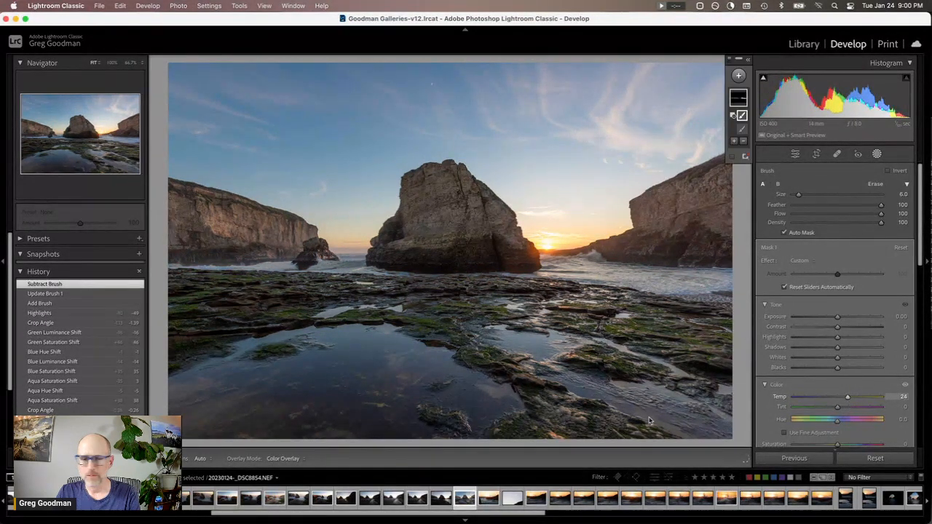
Step: Compare the photo with its history states before the mask adjustment and return to the latest state
{"action": "left_click", "coordinate": [59, 305]}
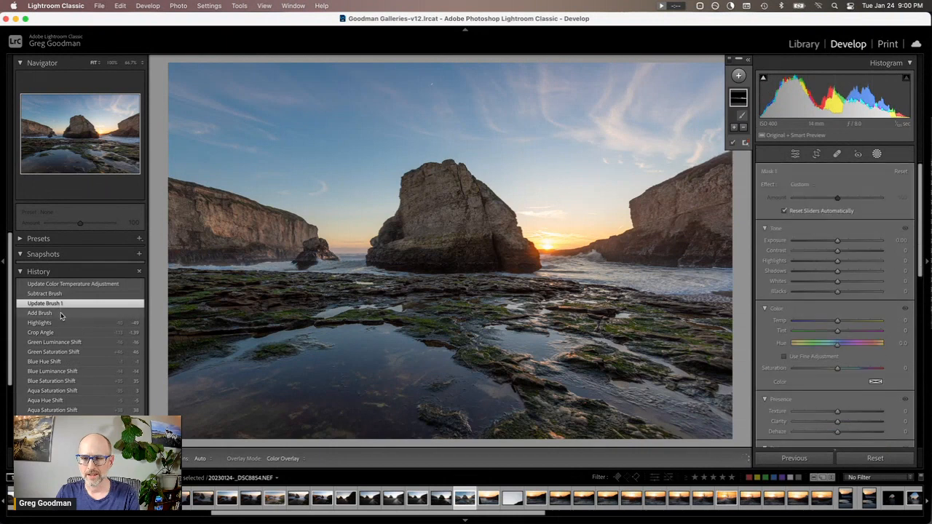
{"action": "left_click", "coordinate": [58, 323]}
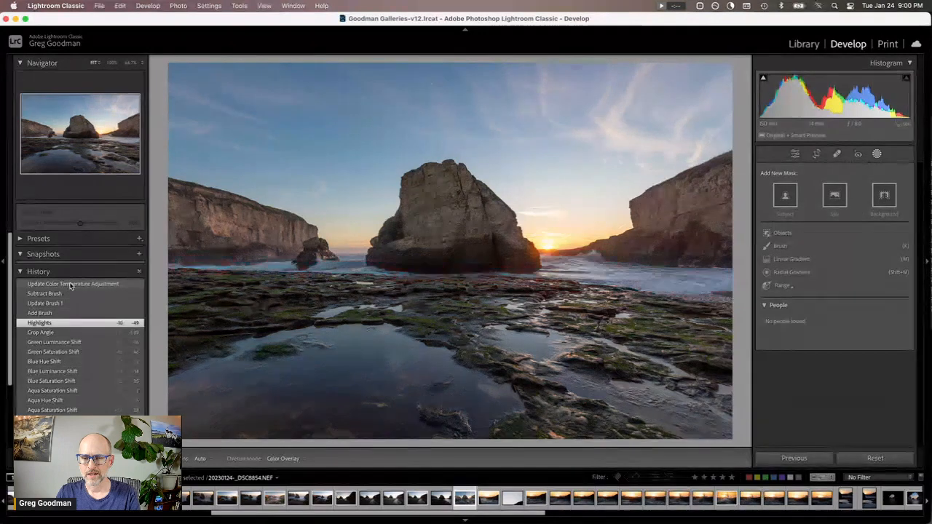
{"action": "left_click", "coordinate": [70, 286]}
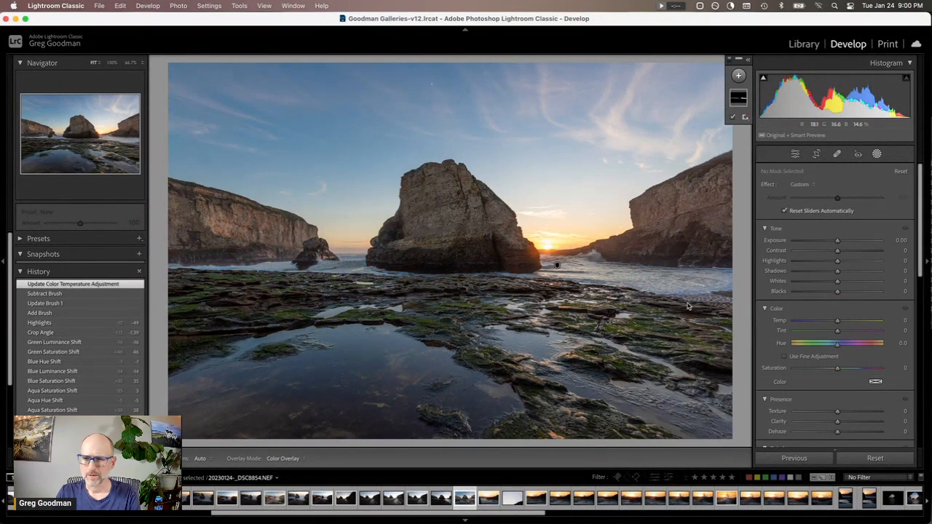
Step: Add a size 6 Auto Mask brush to the surf mask and paint the water between the sea stack and right cliff
{"action": "left_click", "coordinate": [738, 96]}
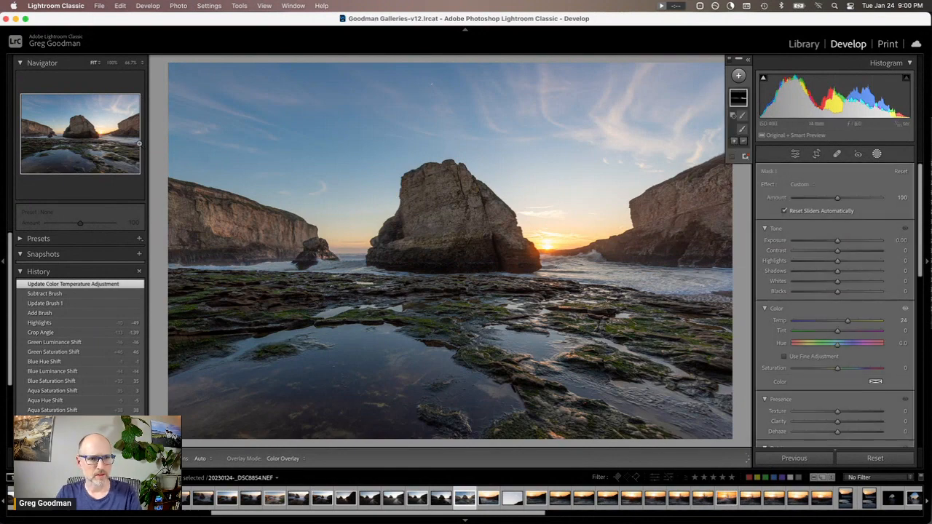
{"action": "left_click", "coordinate": [128, 143]}
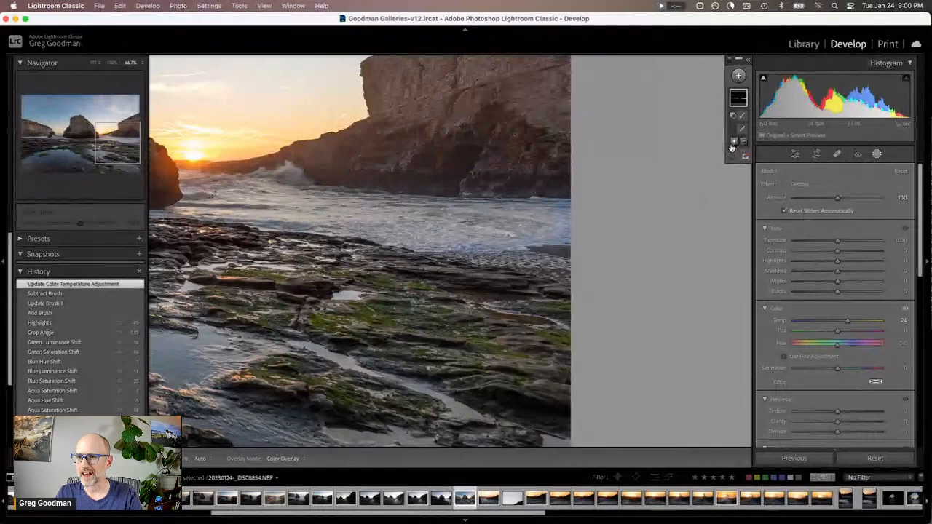
{"action": "left_click", "coordinate": [734, 141]}
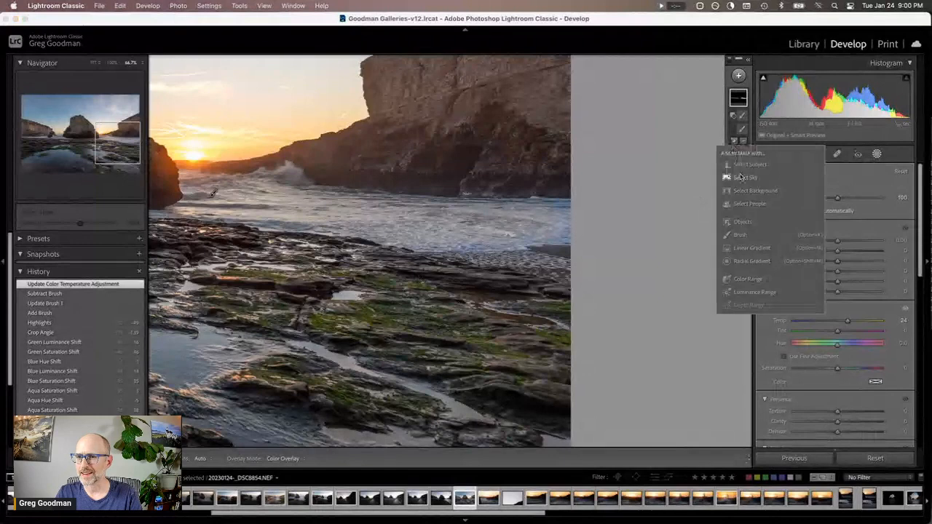
{"action": "left_click", "coordinate": [748, 239]}
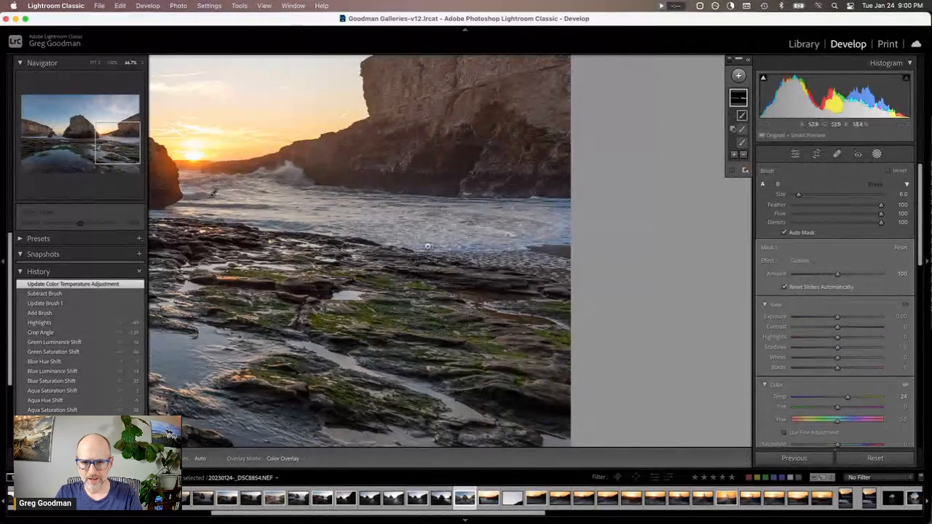
{"action": "key", "text": "h"}
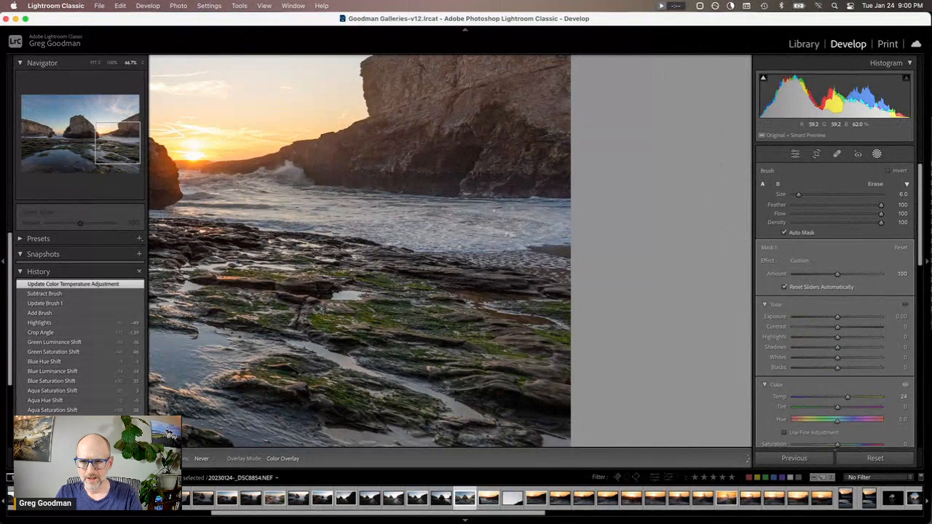
{"action": "left_click_drag", "start_coordinate": [367, 200], "coordinate": [350, 169]}
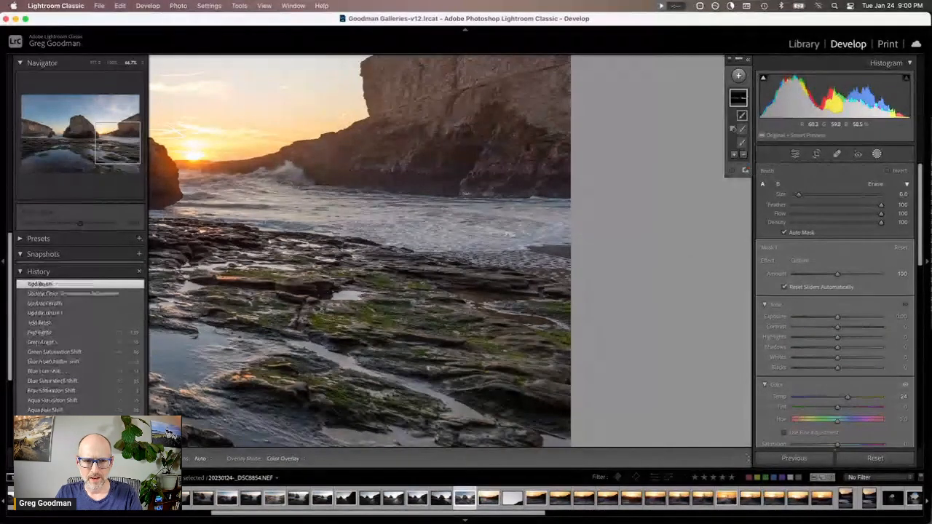
{"action": "left_click", "coordinate": [166, 196]}
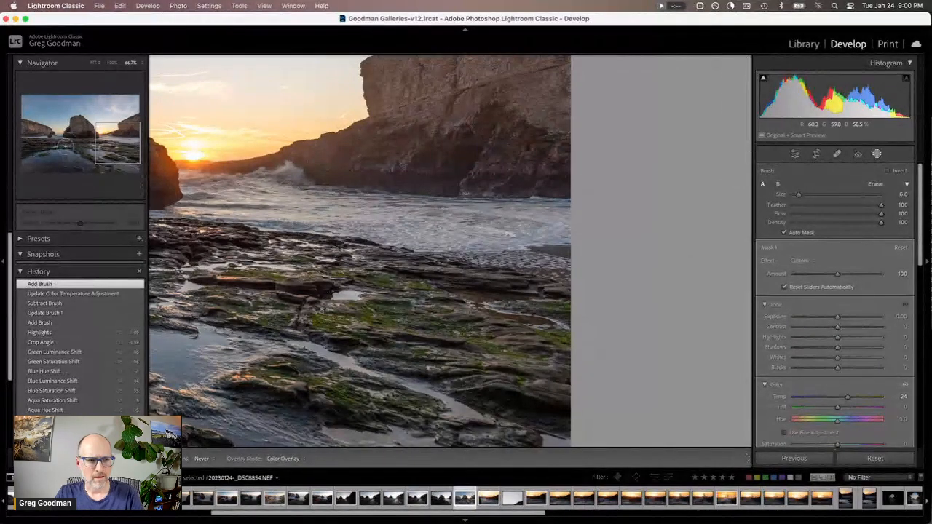
{"action": "left_click_drag", "start_coordinate": [166, 207], "coordinate": [482, 211]}
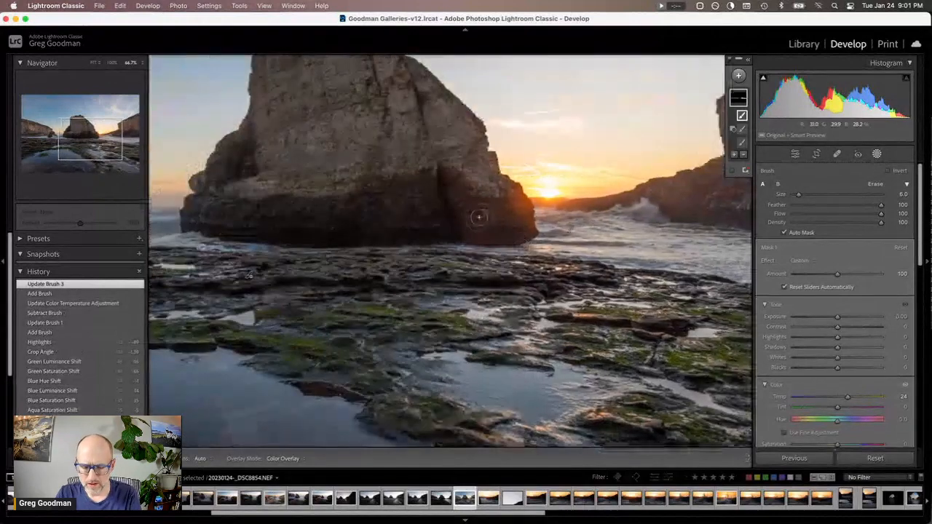
Step: Extend the surf mask with a size 3 brush over the water along the sea stack's base
{"action": "key", "text": "p"}
{"action": "key", "text": "["}
{"action": "key", "text": "["}
{"action": "key", "text": "["}
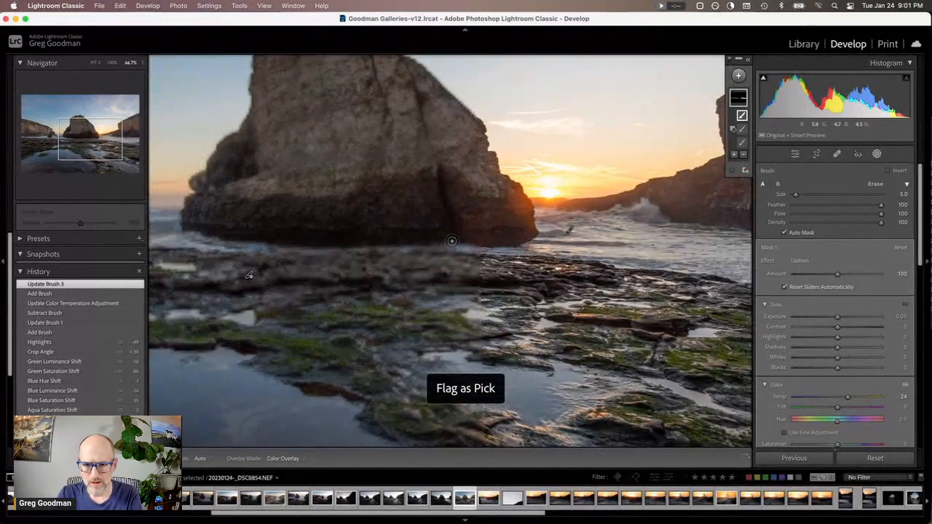
{"action": "left_click_drag", "start_coordinate": [454, 248], "coordinate": [524, 246]}
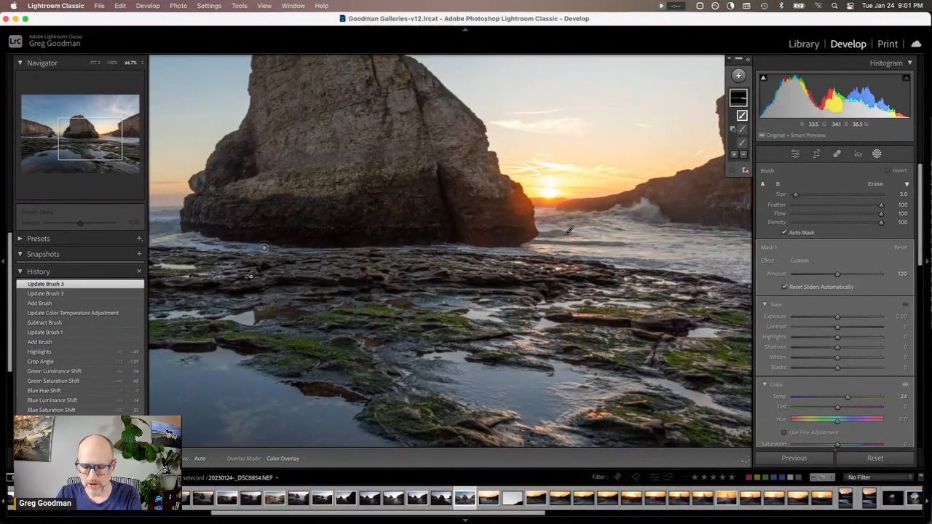
{"action": "left_click", "coordinate": [263, 248]}
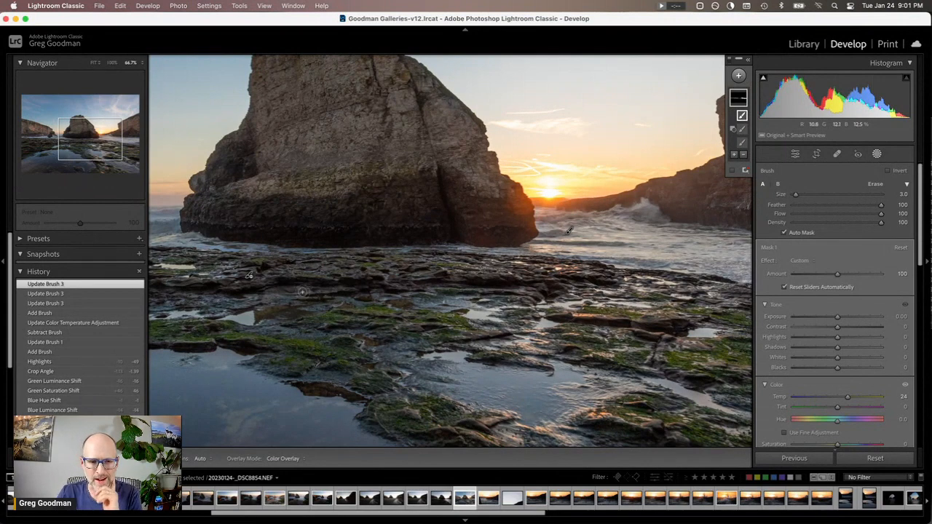
Step: Paint the surf below the left cliff and between the small rock and the sea stack into the mask
{"action": "left_click", "coordinate": [54, 138]}
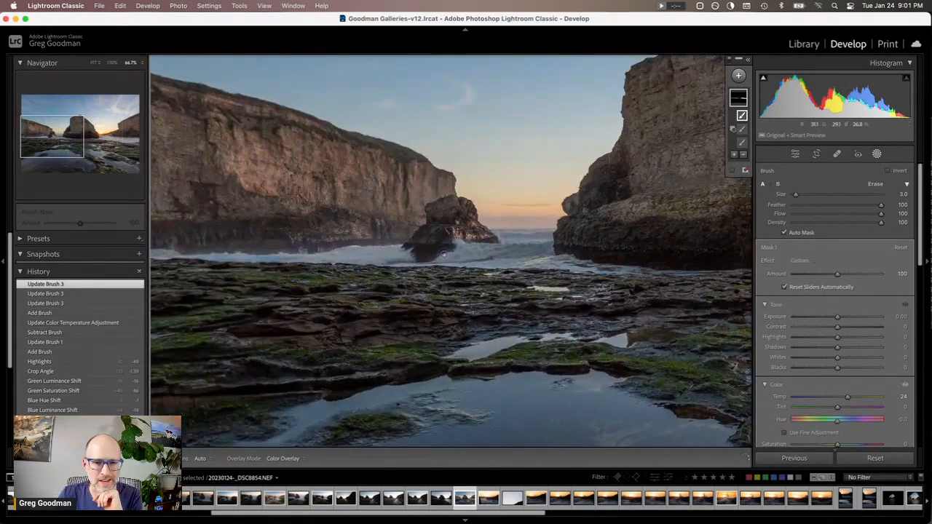
{"action": "left_click", "coordinate": [302, 259]}
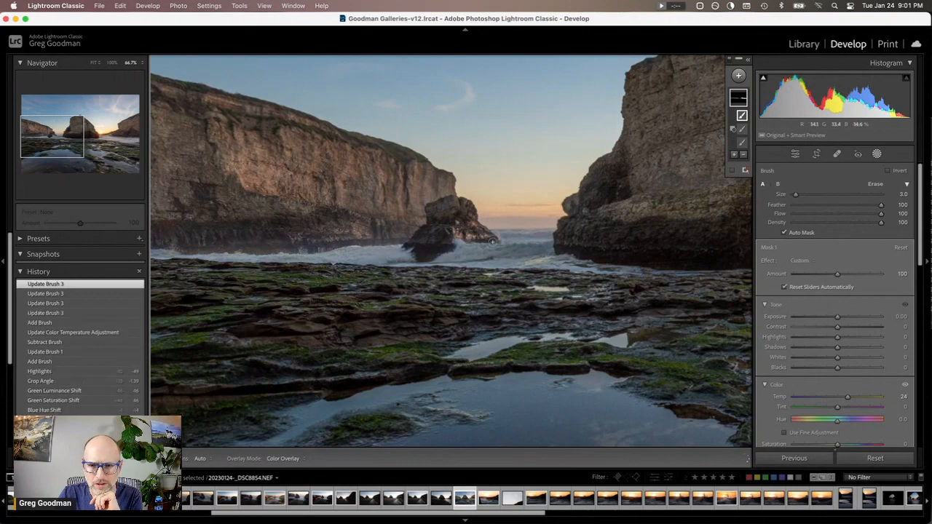
{"action": "mouse_move", "coordinate": [534, 243]}
{"action": "left_mouse_down"}
{"action": "mouse_move", "coordinate": [37, 272]}
{"action": "mouse_move", "coordinate": [227, 183]}
{"action": "left_mouse_up"}
{"action": "left_click", "coordinate": [63, 140]}
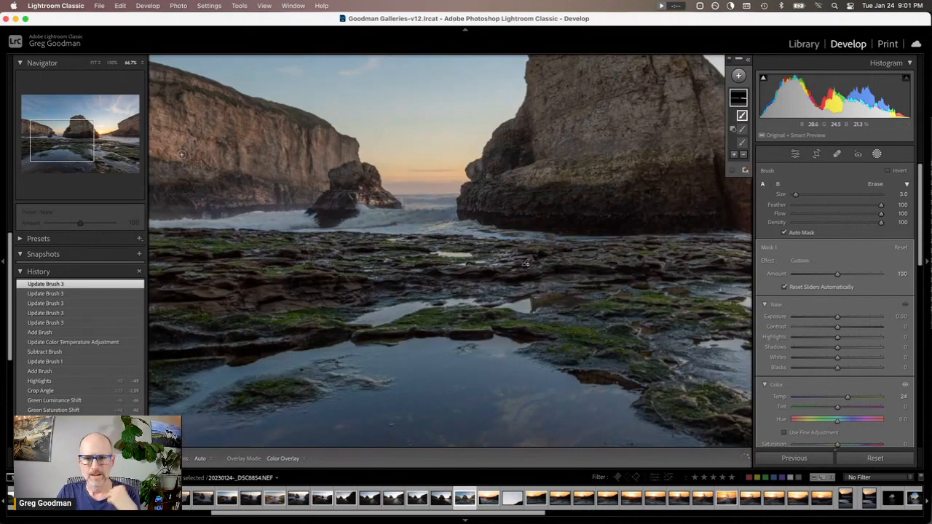
Step: Compare the whole photo with its earliest history state and return to the latest brush update
{"action": "key", "text": "z"}
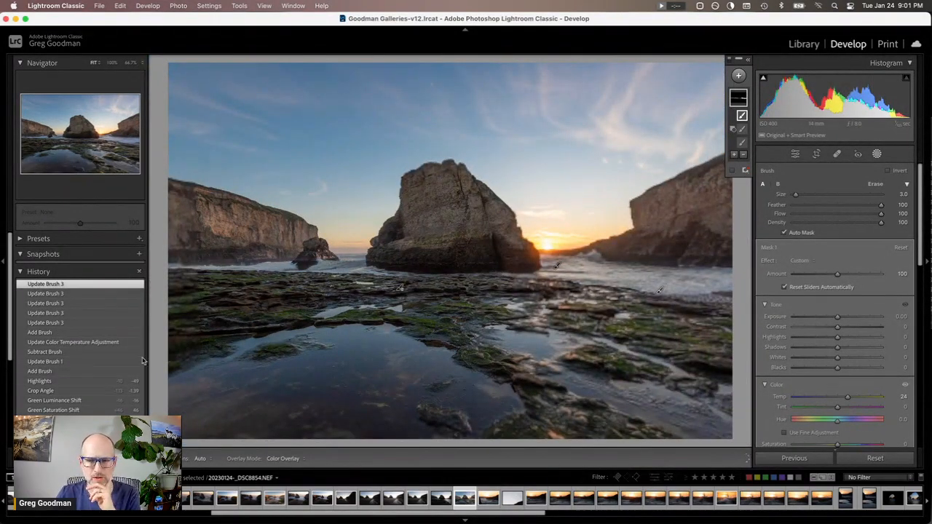
{"action": "scroll", "coordinate": [119, 374], "scroll_direction": "down", "scroll_amount": 5}
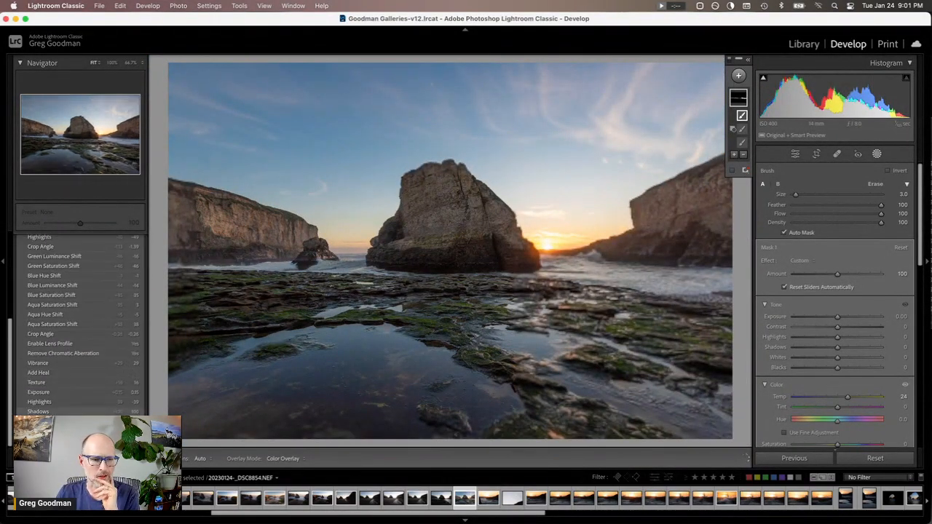
{"action": "left_click", "coordinate": [73, 437]}
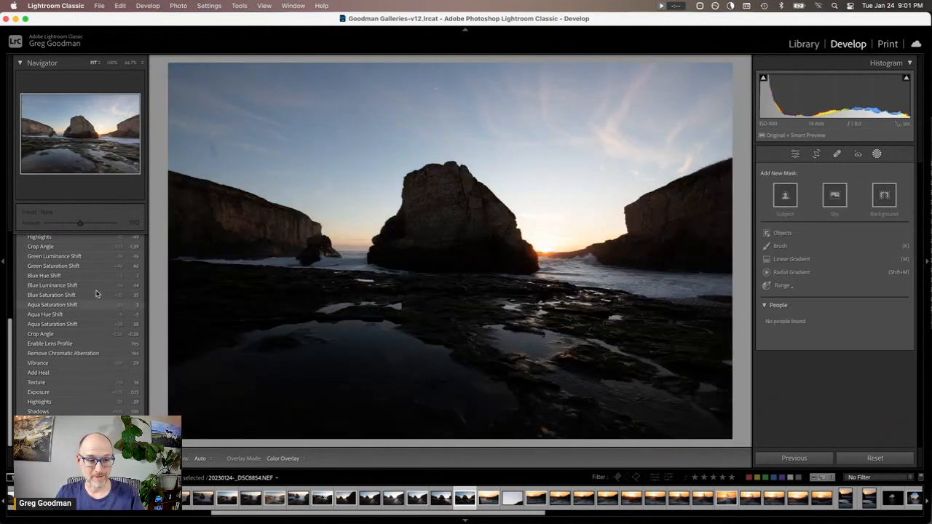
{"action": "scroll", "coordinate": [94, 287], "scroll_direction": "up", "scroll_amount": 5}
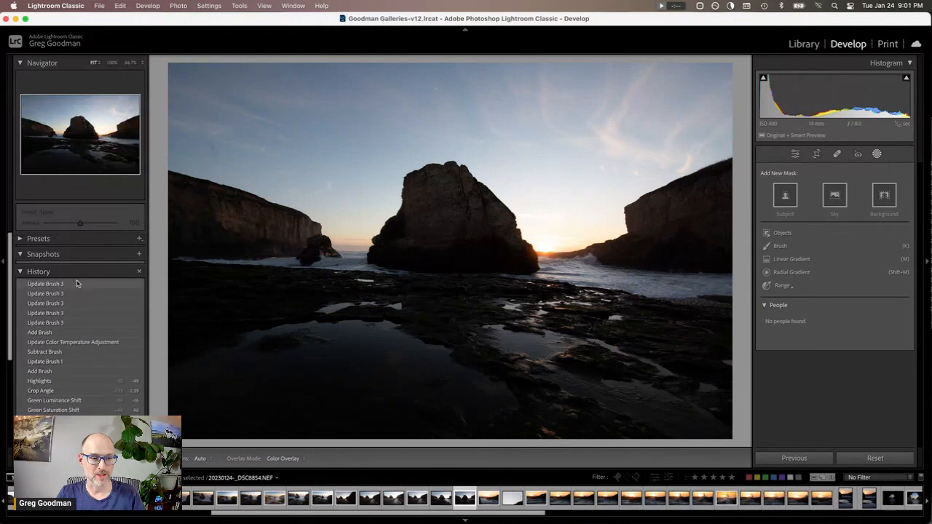
{"action": "left_click", "coordinate": [75, 284]}
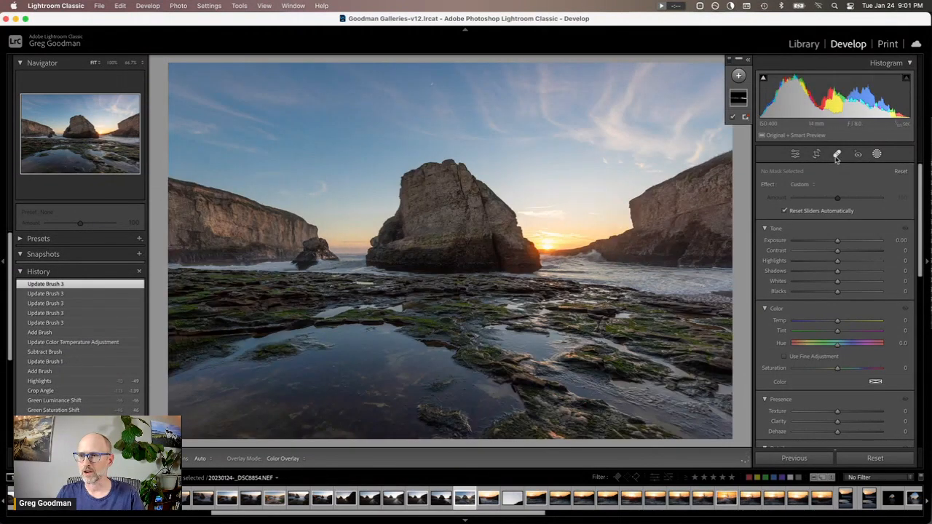
{"action": "left_click", "coordinate": [837, 156]}
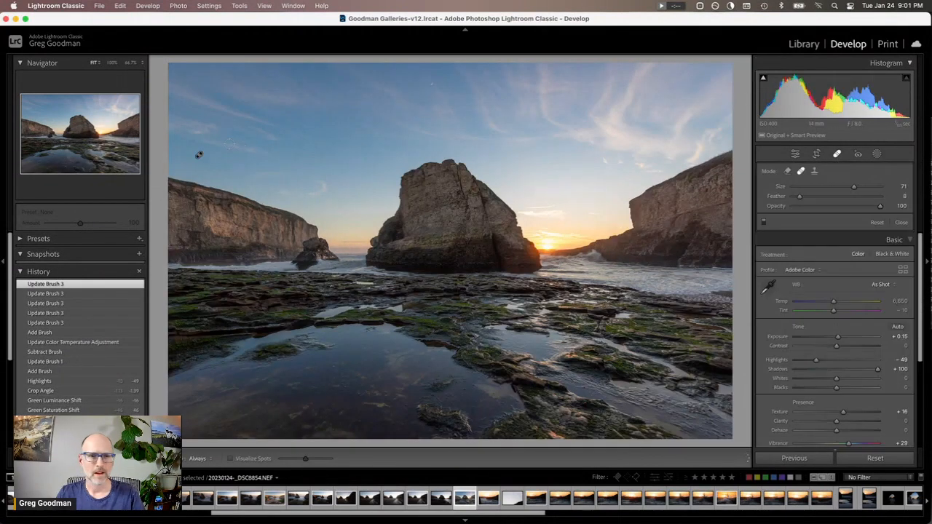
{"action": "left_click", "coordinate": [794, 154]}
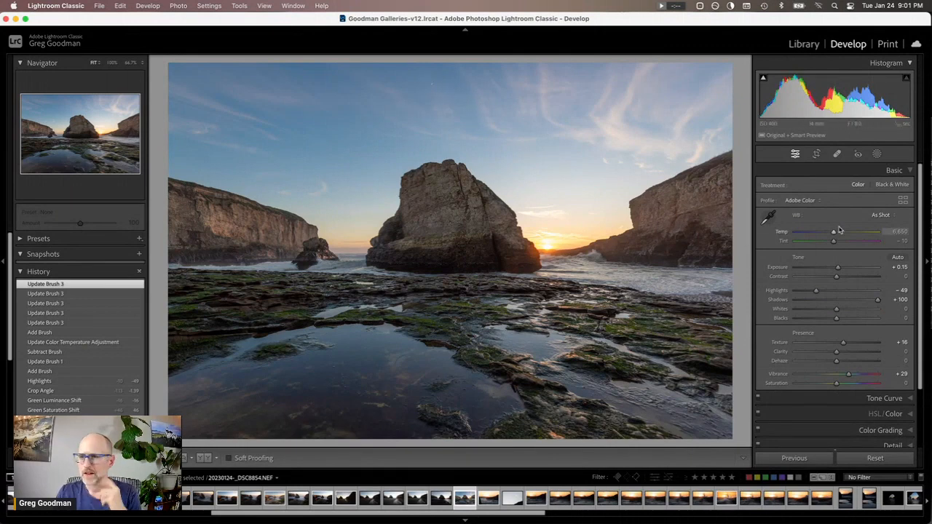
Step: Create a new mask with Objects selection covering the central sea stack
{"action": "left_click", "coordinate": [878, 155]}
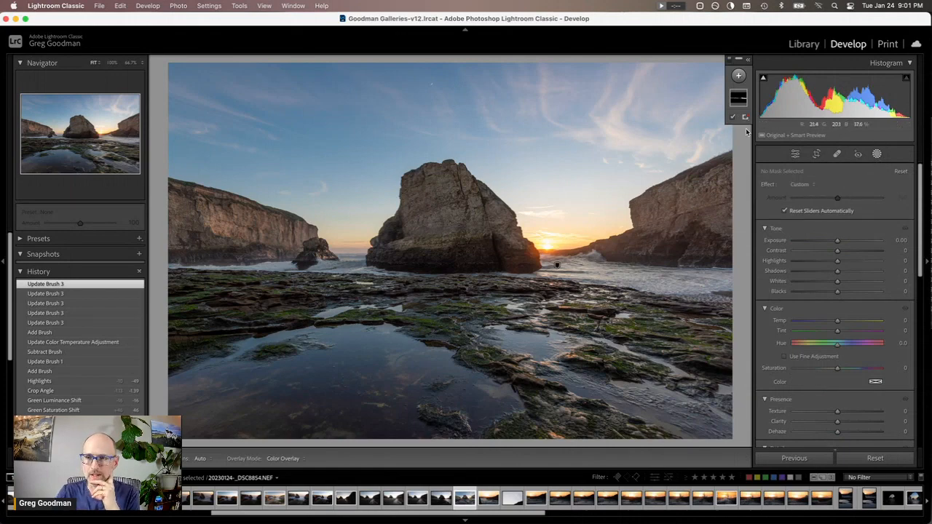
{"action": "left_click", "coordinate": [739, 77]}
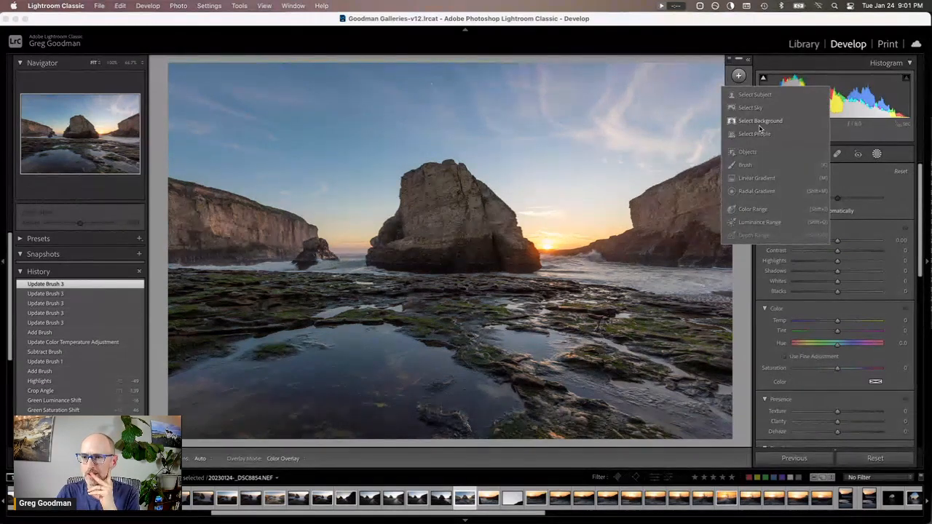
{"action": "left_click", "coordinate": [748, 151]}
{"action": "mouse_move", "coordinate": [447, 187]}
{"action": "left_mouse_down"}
{"action": "mouse_move", "coordinate": [391, 235]}
{"action": "mouse_move", "coordinate": [542, 242]}
{"action": "mouse_move", "coordinate": [484, 210]}
{"action": "left_mouse_up"}
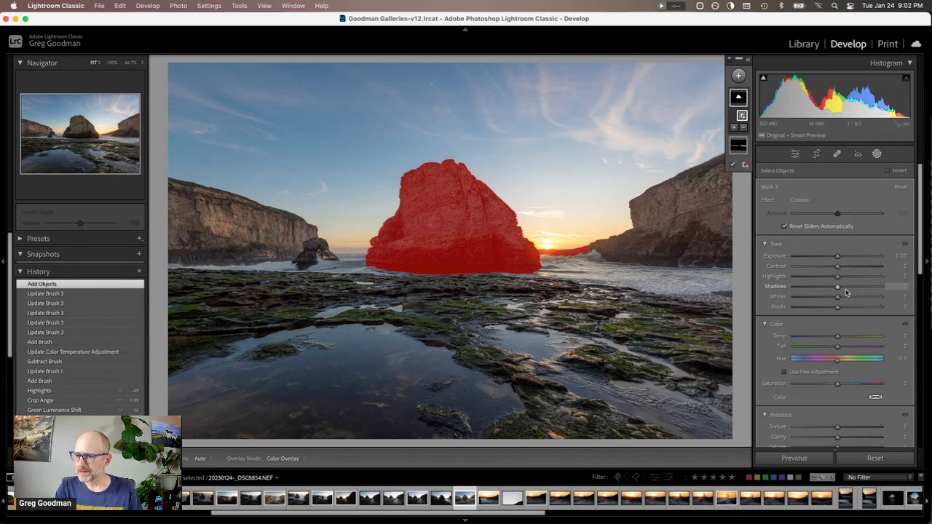
Step: Set the sea stack mask's Shadows to 23, Exposure to 0.23, Texture to 21 and Temp to 5, comparing with the pre-mask history state
{"action": "left_click_drag", "start_coordinate": [844, 290], "coordinate": [847, 290]}
{"action": "left_click_drag", "start_coordinate": [837, 256], "coordinate": [841, 260]}
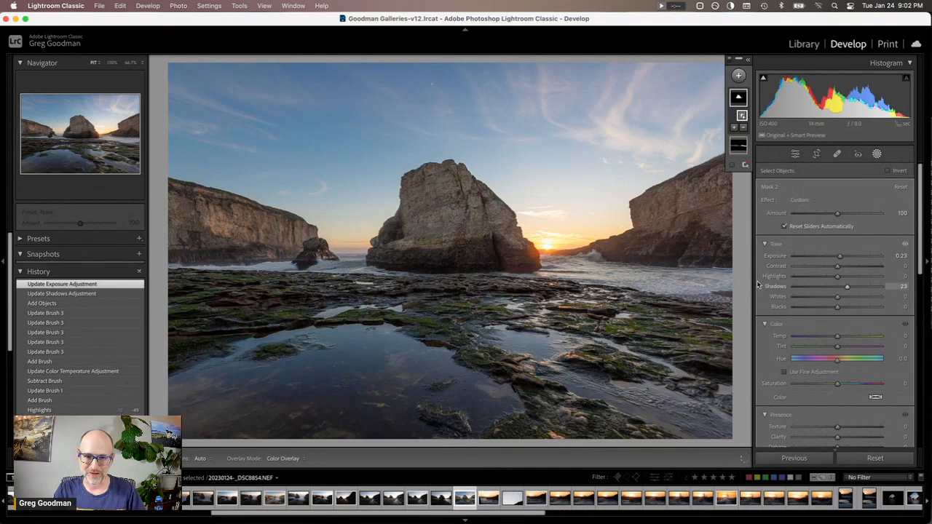
{"action": "left_click_drag", "start_coordinate": [837, 427], "coordinate": [847, 429]}
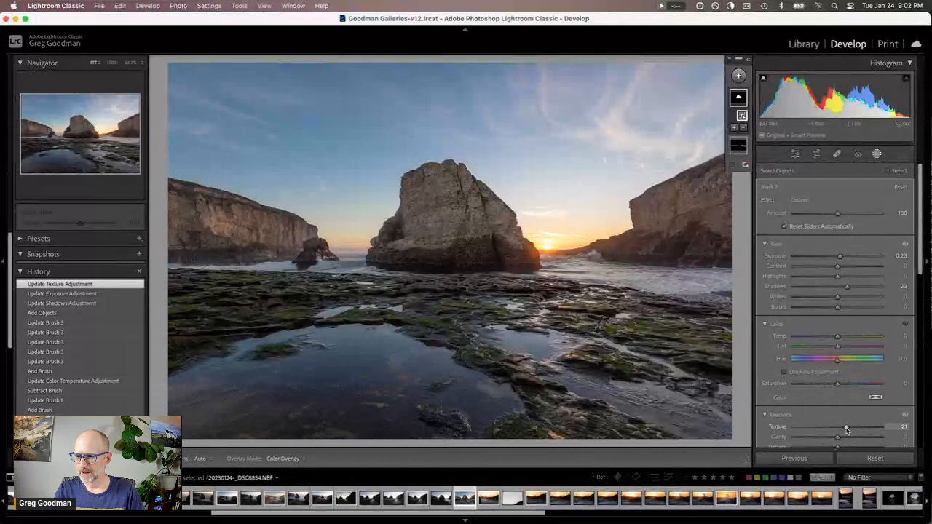
{"action": "left_click_drag", "start_coordinate": [837, 337], "coordinate": [839, 337]}
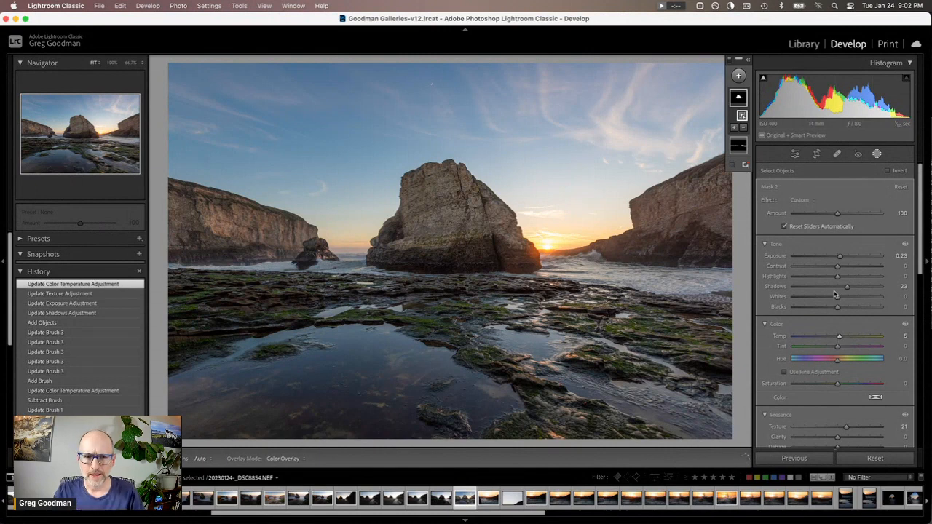
{"action": "left_click", "coordinate": [63, 333]}
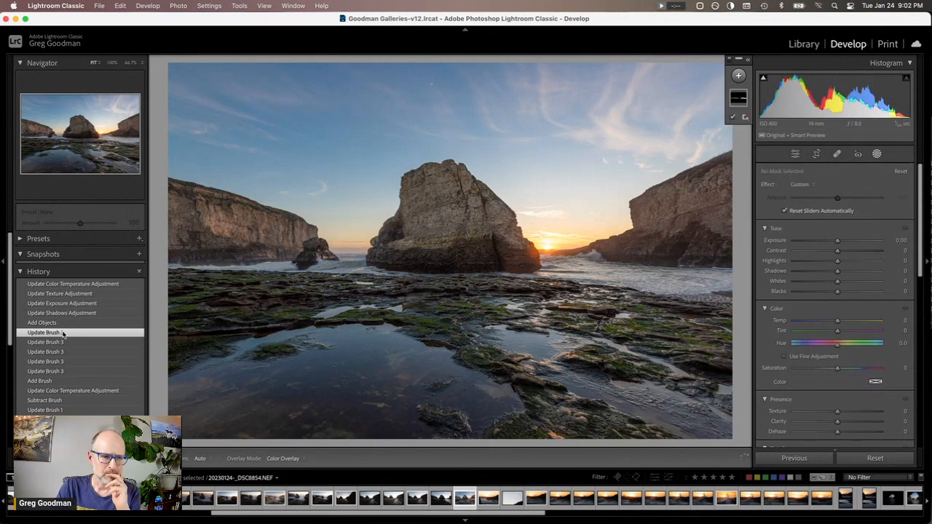
{"action": "left_click", "coordinate": [70, 284]}
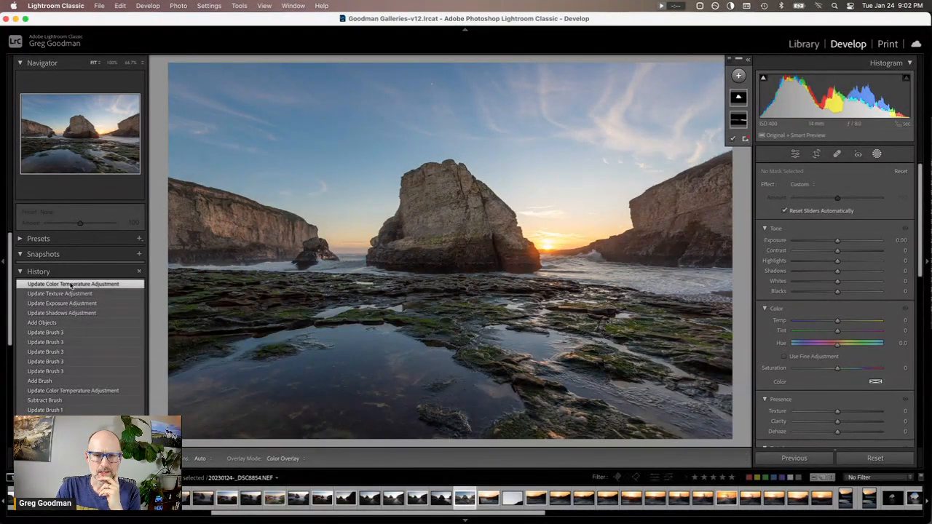
Step: Add a size 17 Auto Mask brush with Flow 36 to the sea stack mask and paint over the rock shelf in front
{"action": "left_click", "coordinate": [739, 102]}
{"action": "left_click", "coordinate": [734, 127]}
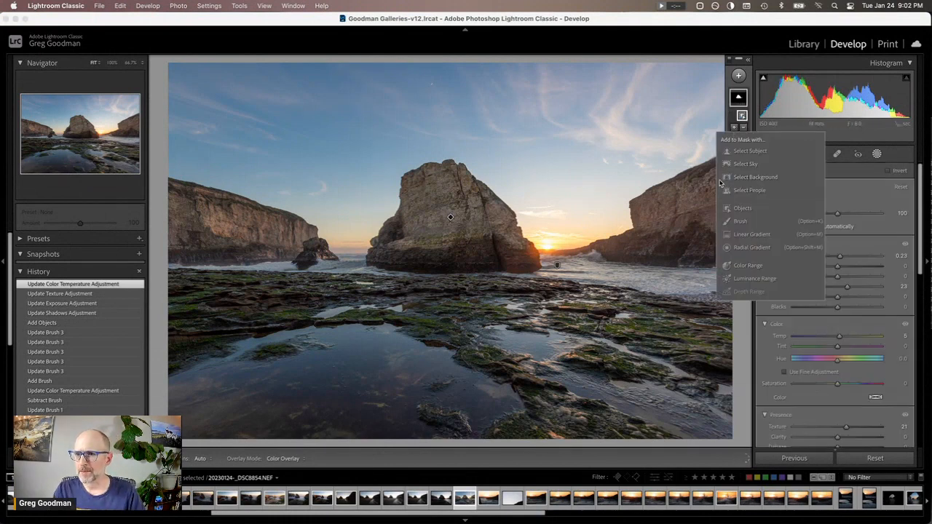
{"action": "left_click", "coordinate": [745, 220]}
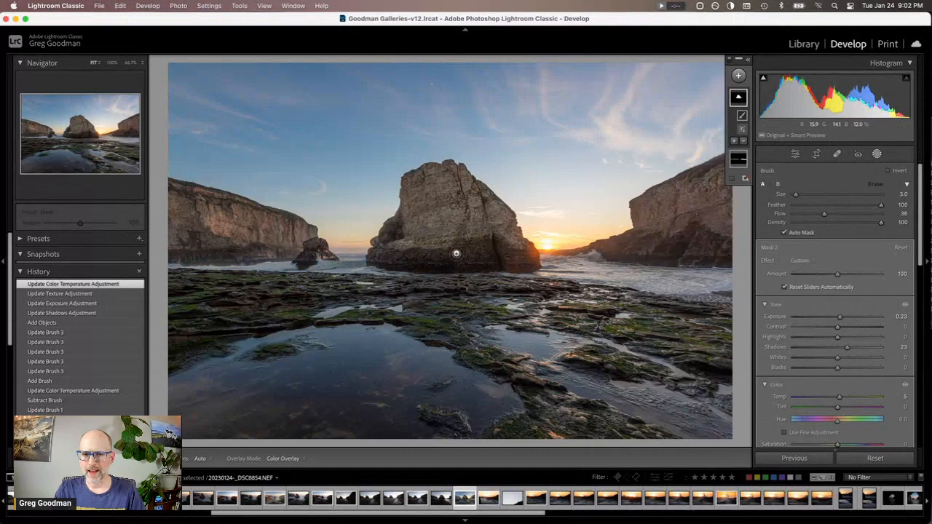
{"action": "scroll", "coordinate": [512, 297], "scroll_direction": "up", "scroll_amount": 5}
{"action": "left_click_drag", "start_coordinate": [429, 320], "coordinate": [365, 292]}
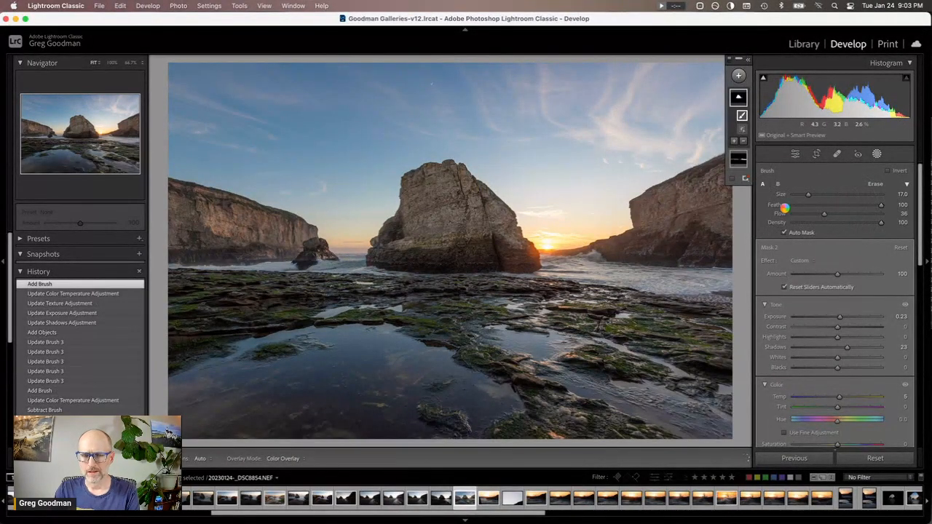
{"action": "key", "text": "h"}
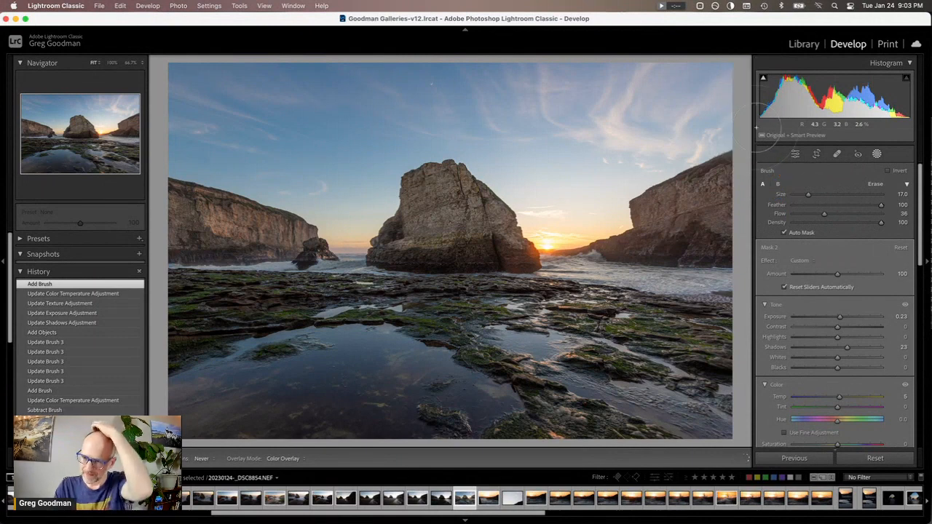
{"action": "key", "text": "h"}
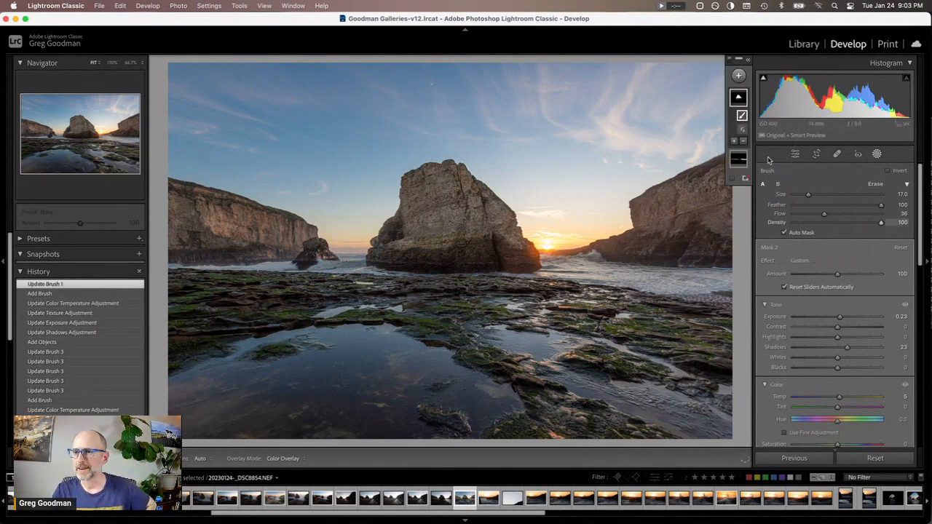
Step: Create a new brush mask with Flow 75 and paint over the foreground tide pool and central rock shelf
{"action": "left_click", "coordinate": [738, 76]}
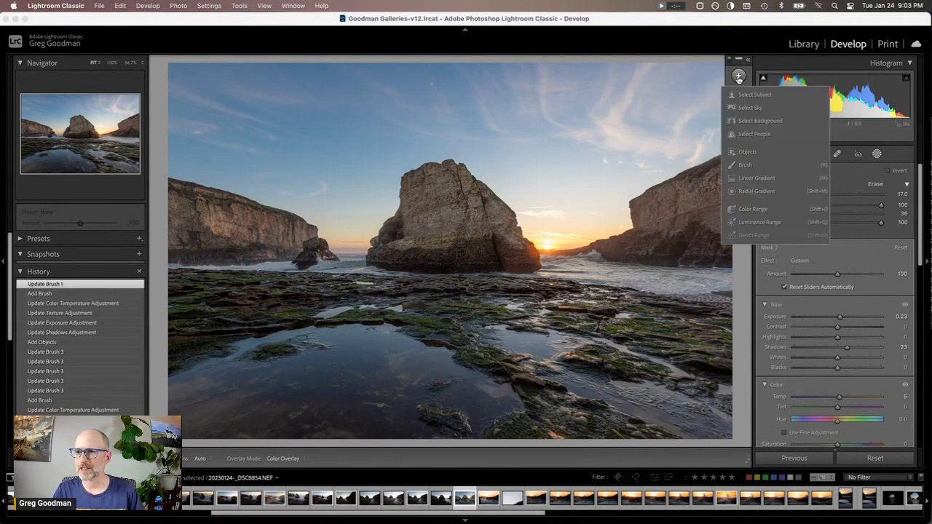
{"action": "left_click", "coordinate": [745, 164]}
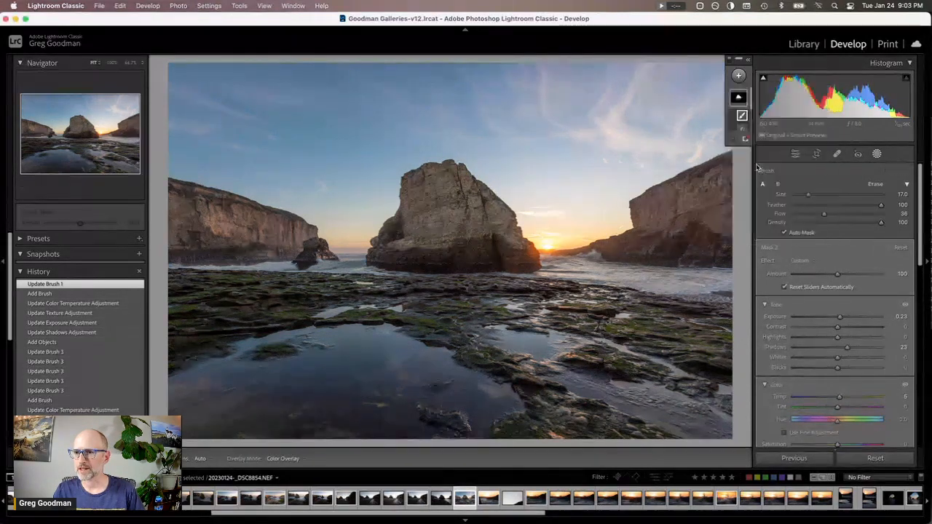
{"action": "left_click", "coordinate": [859, 214]}
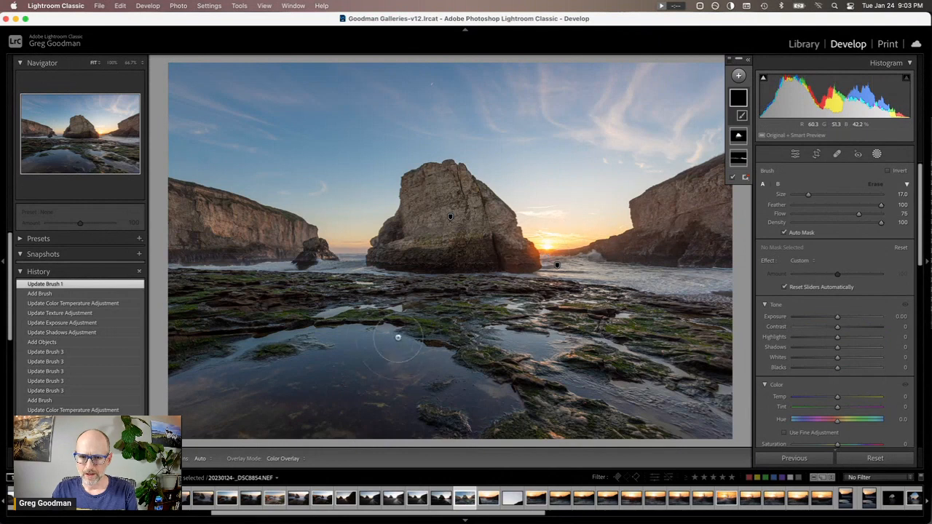
{"action": "mouse_move", "coordinate": [266, 394]}
{"action": "left_mouse_down"}
{"action": "mouse_move", "coordinate": [401, 351]}
{"action": "mouse_move", "coordinate": [469, 375]}
{"action": "mouse_move", "coordinate": [552, 318]}
{"action": "mouse_move", "coordinate": [311, 308]}
{"action": "mouse_move", "coordinate": [374, 289]}
{"action": "mouse_move", "coordinate": [292, 325]}
{"action": "mouse_move", "coordinate": [251, 368]}
{"action": "mouse_move", "coordinate": [404, 282]}
{"action": "mouse_move", "coordinate": [604, 313]}
{"action": "left_mouse_up"}
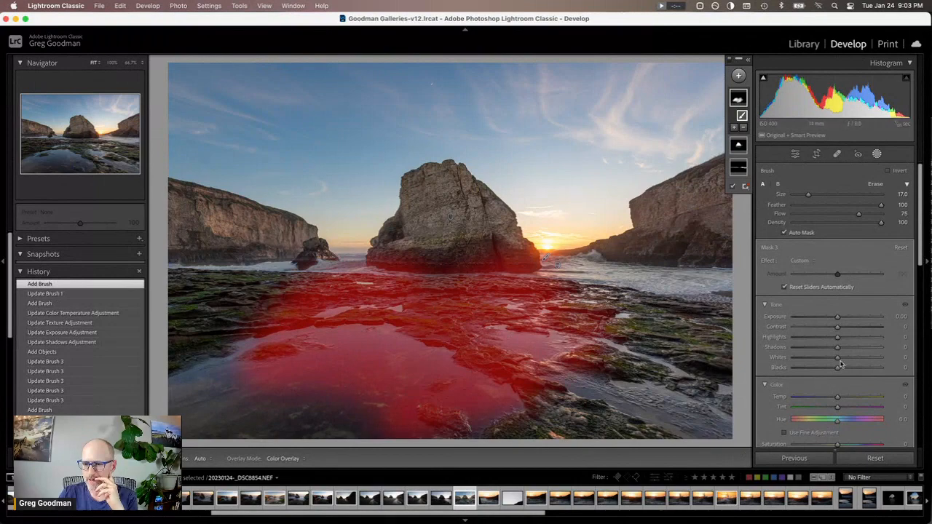
Step: Set the foreground mask's Exposure to 0.58, Contrast to 16, Texture to 32 and Shadows to 41, comparing with an earlier history state
{"action": "left_click_drag", "start_coordinate": [837, 317], "coordinate": [846, 330]}
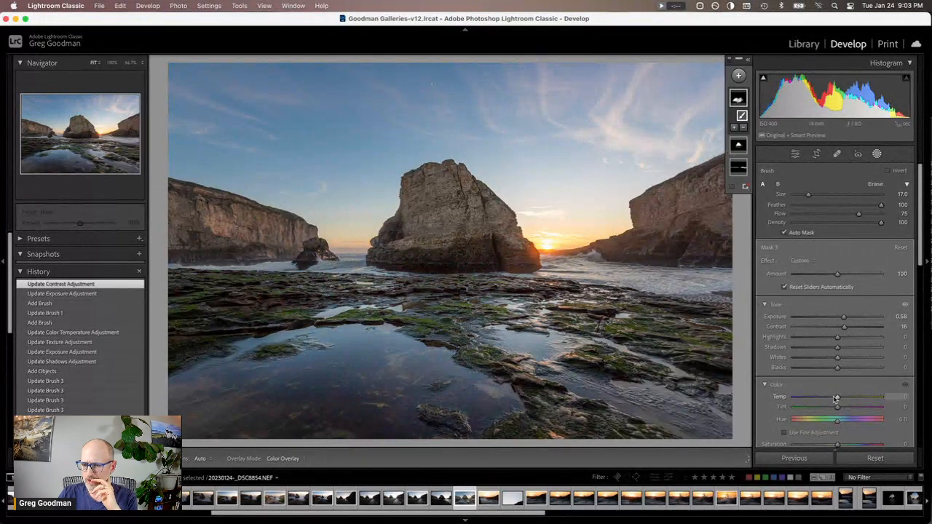
{"action": "scroll", "coordinate": [836, 399], "scroll_direction": "down", "scroll_amount": 2}
{"action": "scroll", "coordinate": [834, 397], "scroll_direction": "down", "scroll_amount": 6}
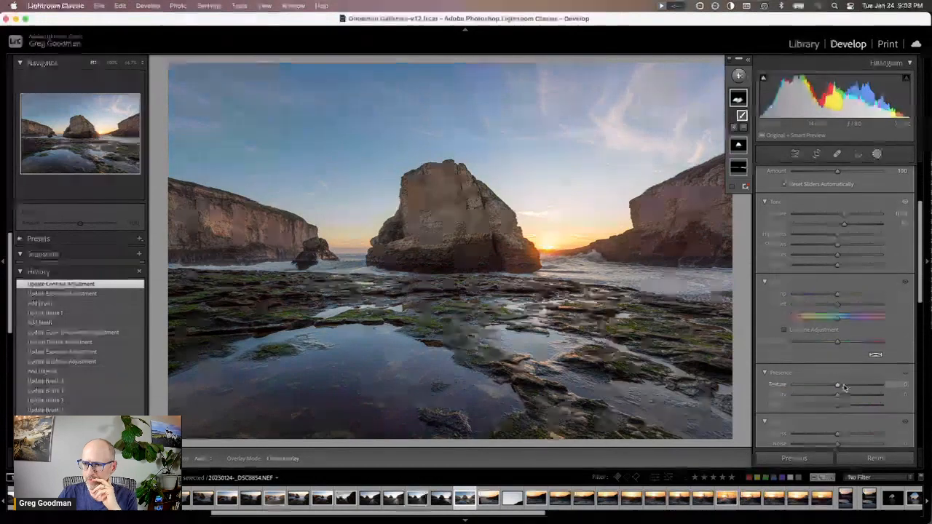
{"action": "left_click", "coordinate": [850, 385]}
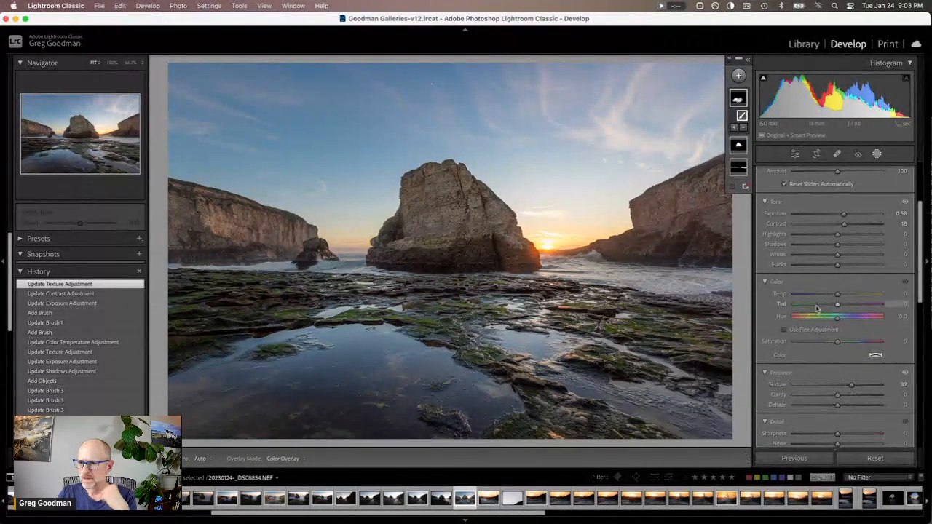
{"action": "left_click", "coordinate": [858, 246]}
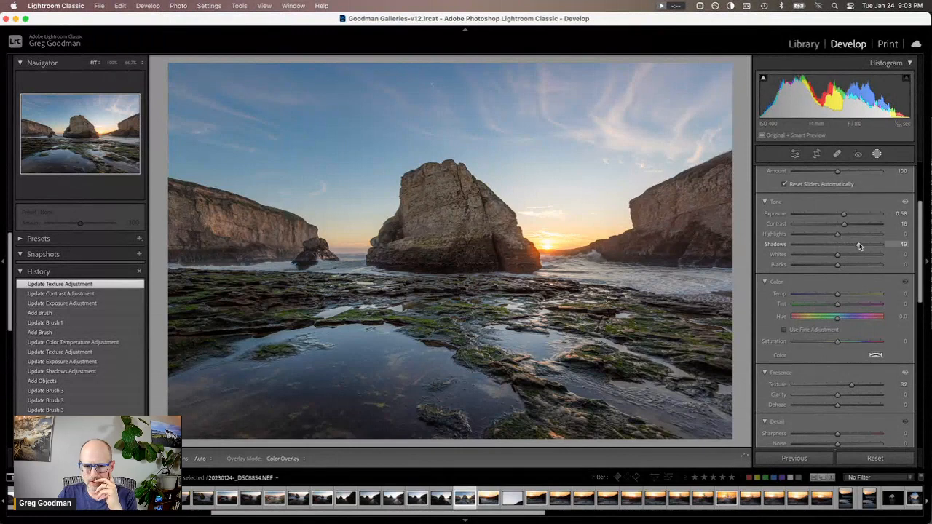
{"action": "left_click_drag", "start_coordinate": [859, 245], "coordinate": [856, 247]}
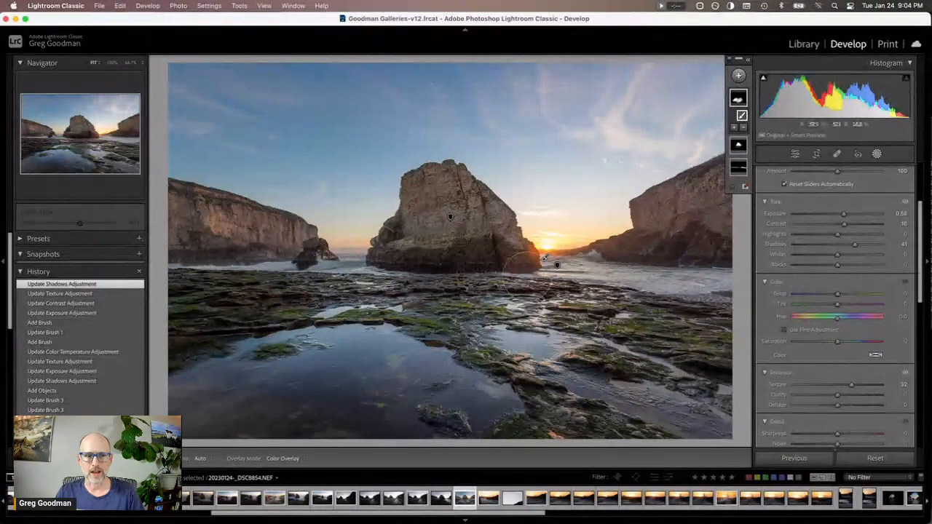
{"action": "left_click", "coordinate": [44, 342]}
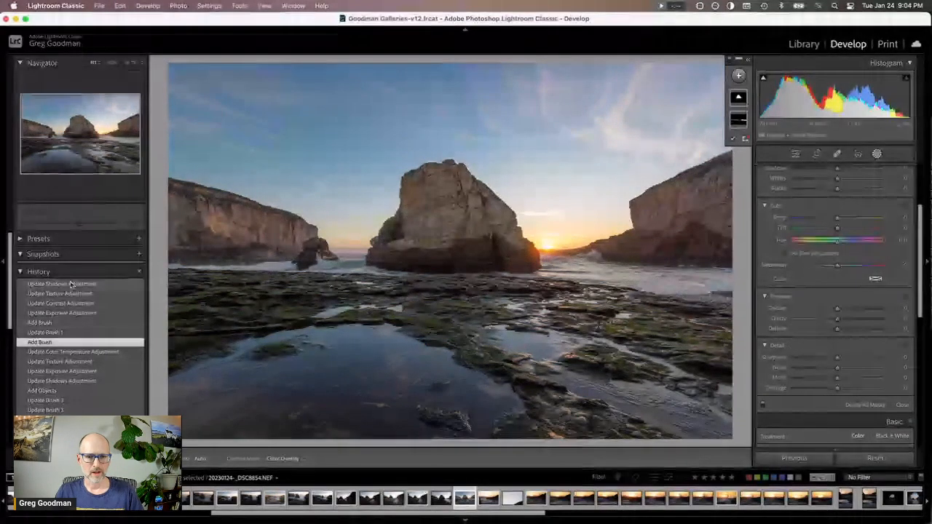
{"action": "left_click", "coordinate": [71, 284]}
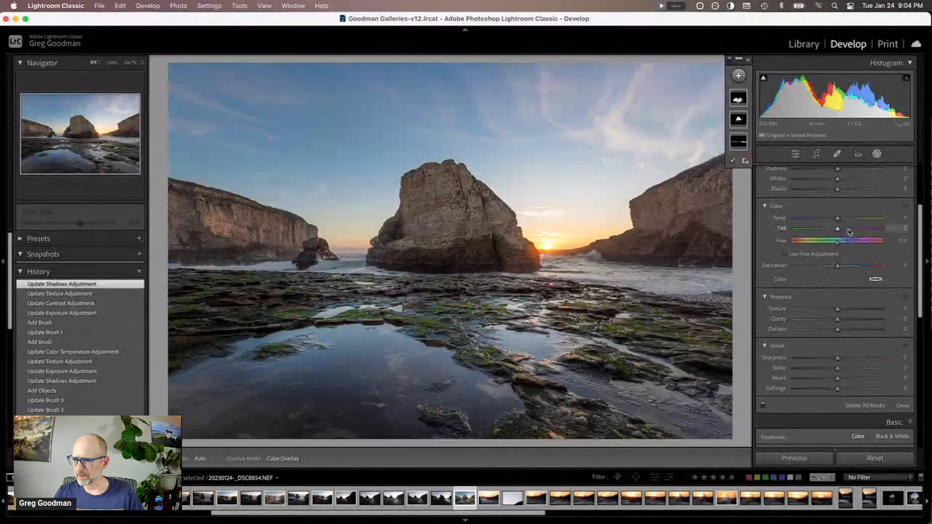
{"action": "left_click_drag", "start_coordinate": [838, 219], "coordinate": [842, 221]}
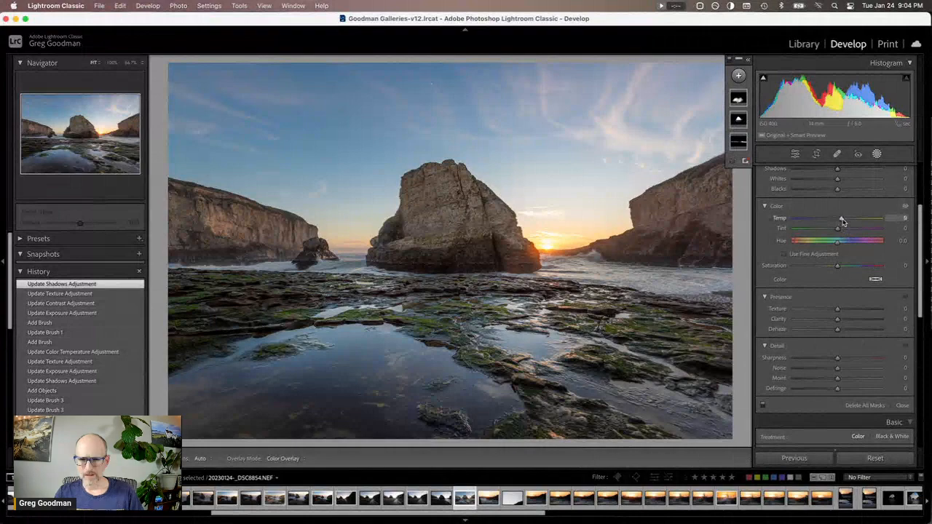
{"action": "mouse_move", "coordinate": [842, 222]}
{"action": "left_mouse_down"}
{"action": "mouse_move", "coordinate": [888, 227]}
{"action": "mouse_move", "coordinate": [824, 222]}
{"action": "mouse_move", "coordinate": [866, 223]}
{"action": "mouse_move", "coordinate": [850, 225]}
{"action": "left_mouse_up"}
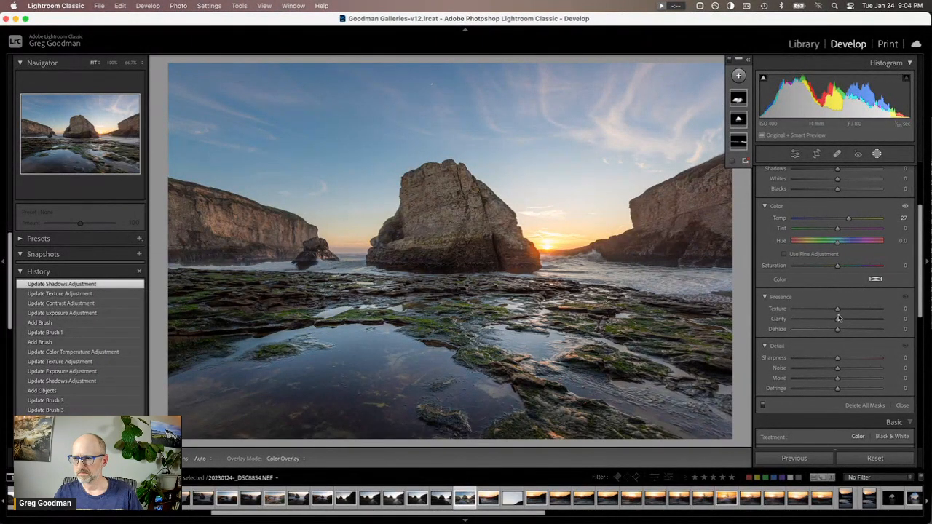
{"action": "scroll", "coordinate": [783, 225], "scroll_direction": "up", "scroll_amount": 1}
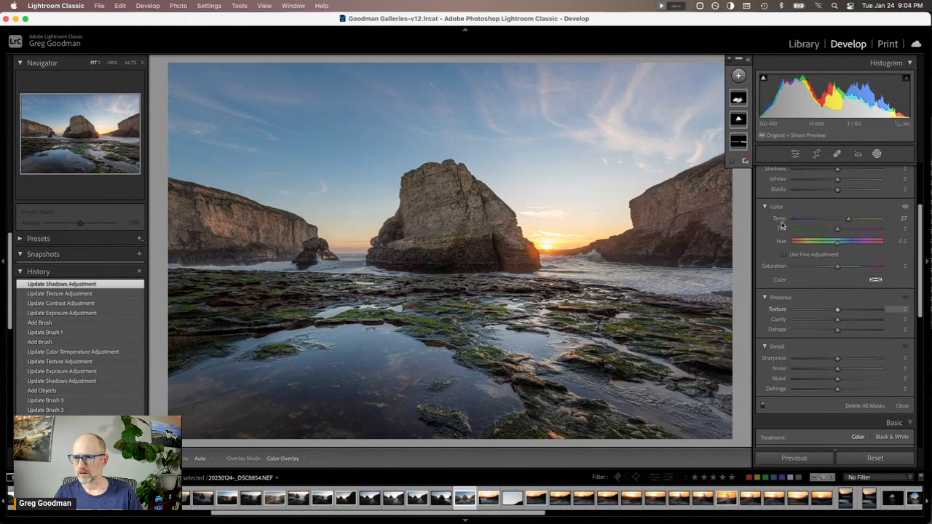
Step: Select the foreground tide pool mask and warm it by setting Temp to 20
{"action": "left_click", "coordinate": [739, 120]}
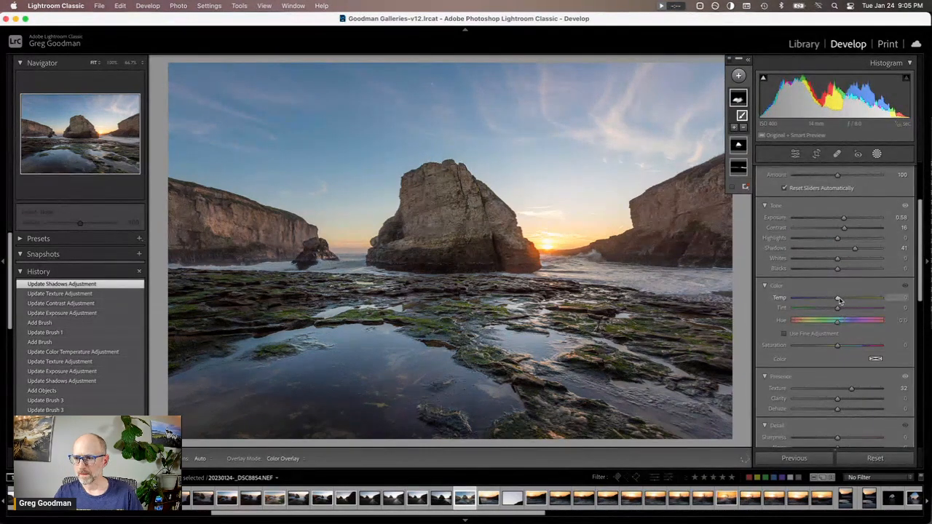
{"action": "left_click_drag", "start_coordinate": [839, 299], "coordinate": [859, 301]}
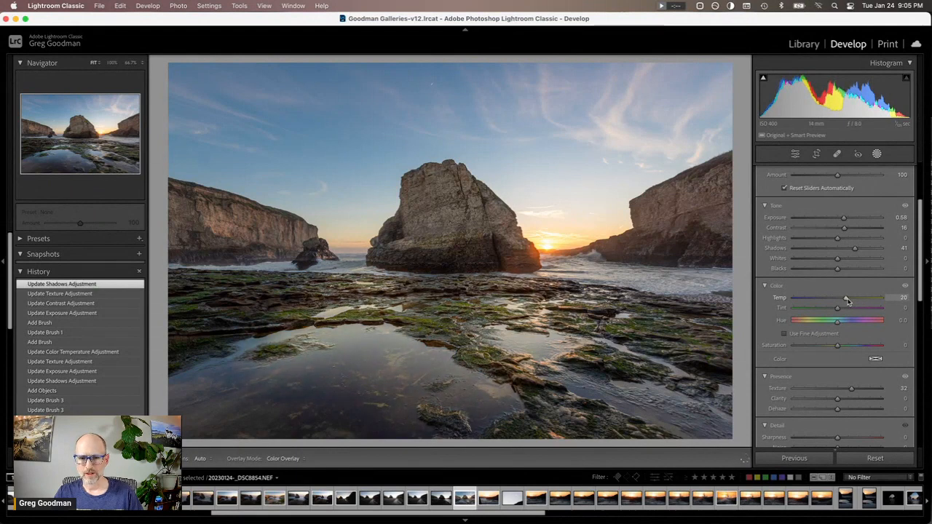
{"action": "left_click_drag", "start_coordinate": [847, 301], "coordinate": [847, 300]}
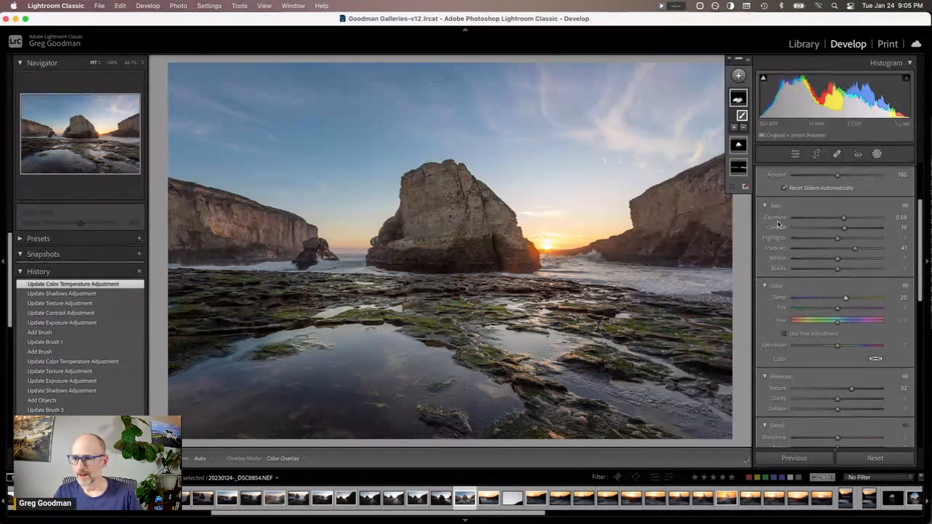
Step: Try adding a second brush to the foreground mask and painting over the rock shelf below the sea stack
{"action": "left_click", "coordinate": [734, 128]}
{"action": "left_click", "coordinate": [733, 222]}
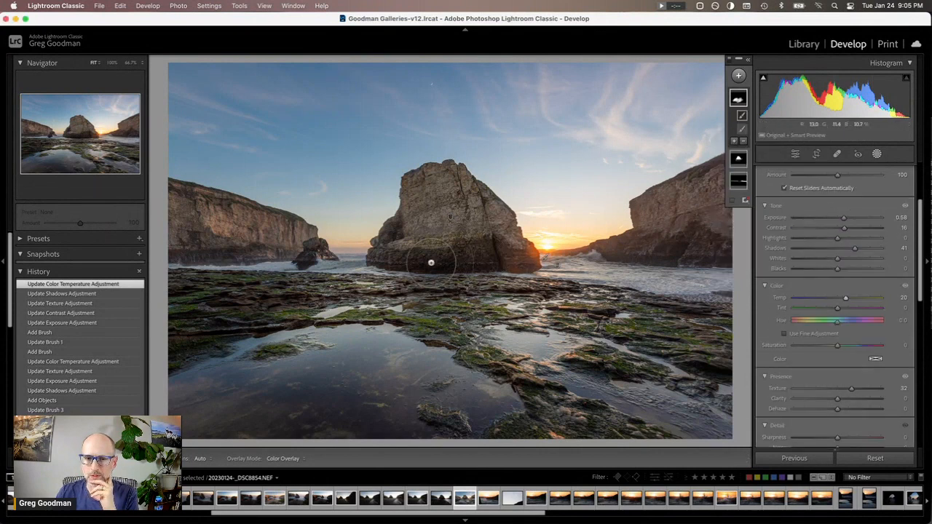
{"action": "key", "text": "h"}
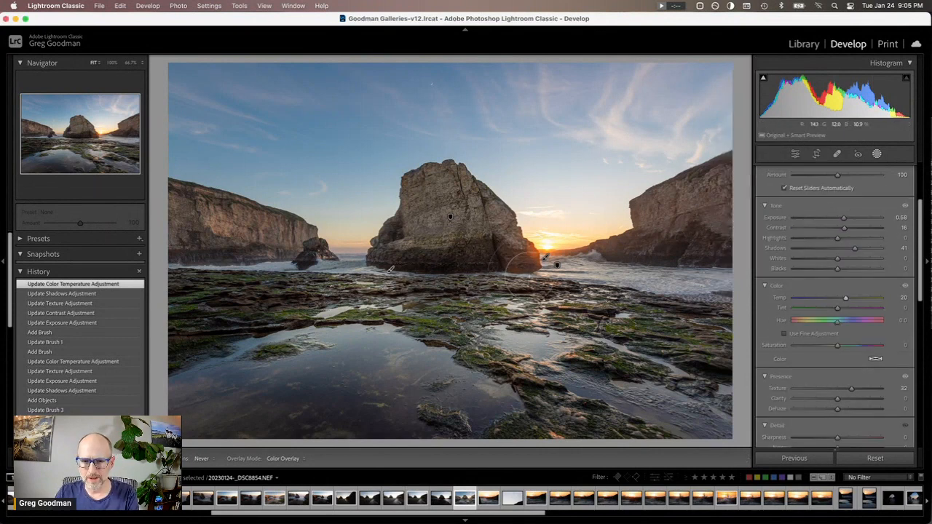
{"action": "left_click_drag", "start_coordinate": [523, 273], "coordinate": [521, 277]}
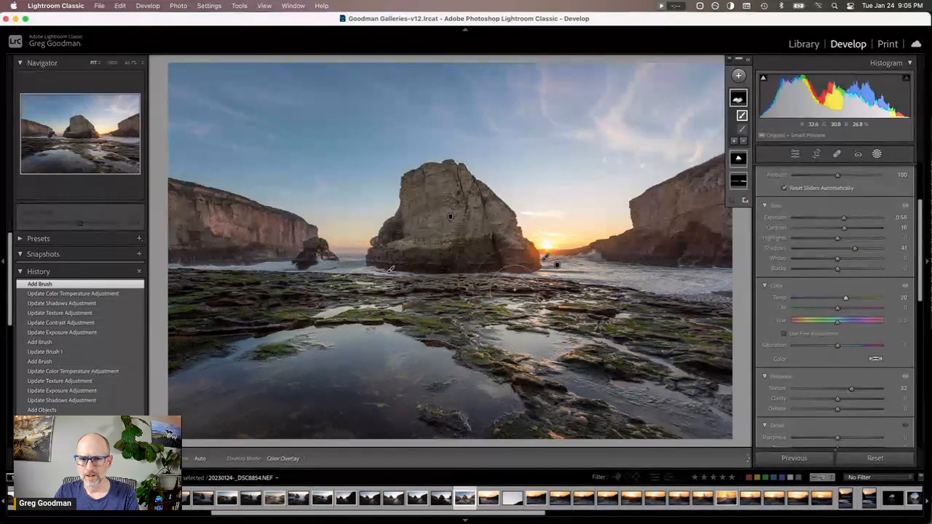
{"action": "left_click", "coordinate": [514, 290]}
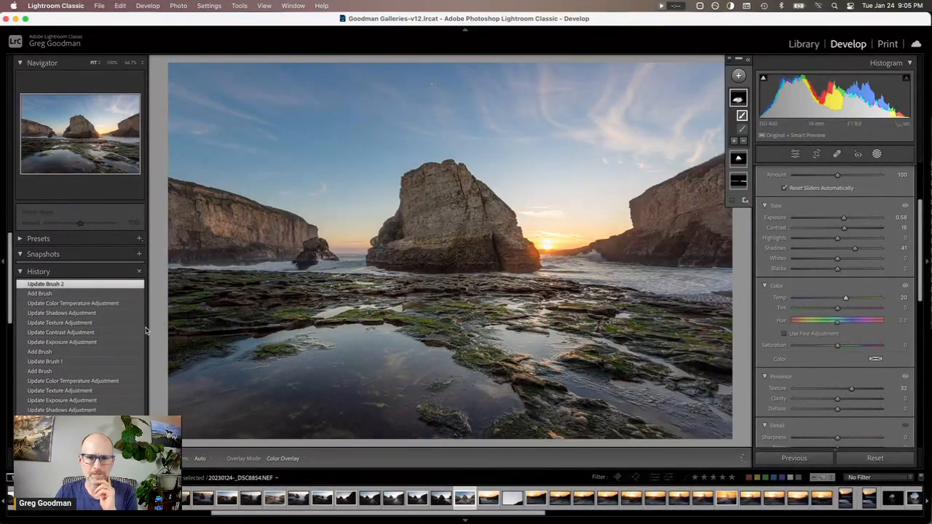
Step: Compare the photo with and without the extra brush strokes and revert to the latest color temperature history state
{"action": "left_click", "coordinate": [65, 303]}
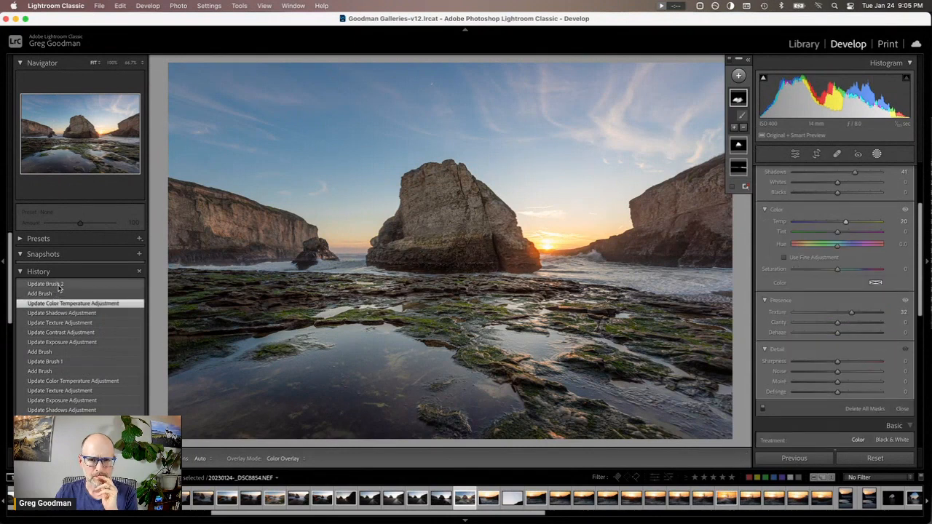
{"action": "left_click", "coordinate": [58, 285]}
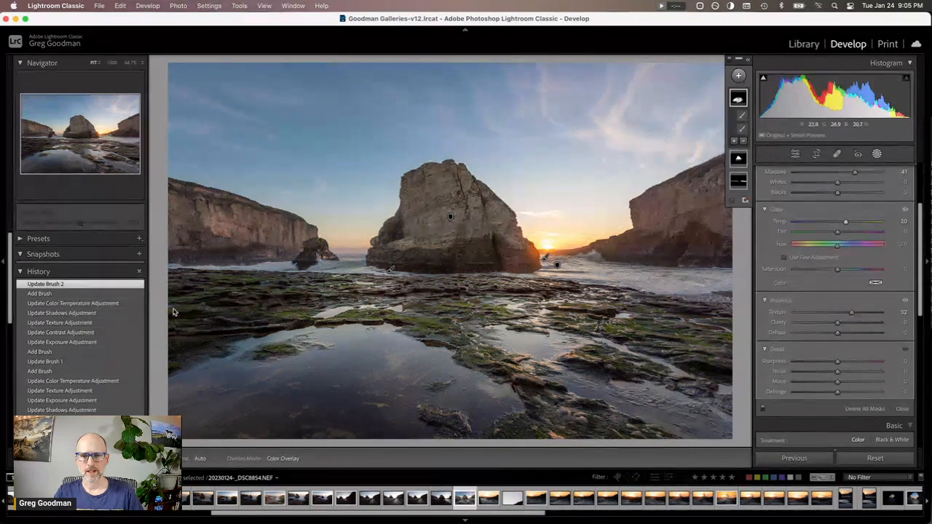
{"action": "left_click", "coordinate": [78, 304]}
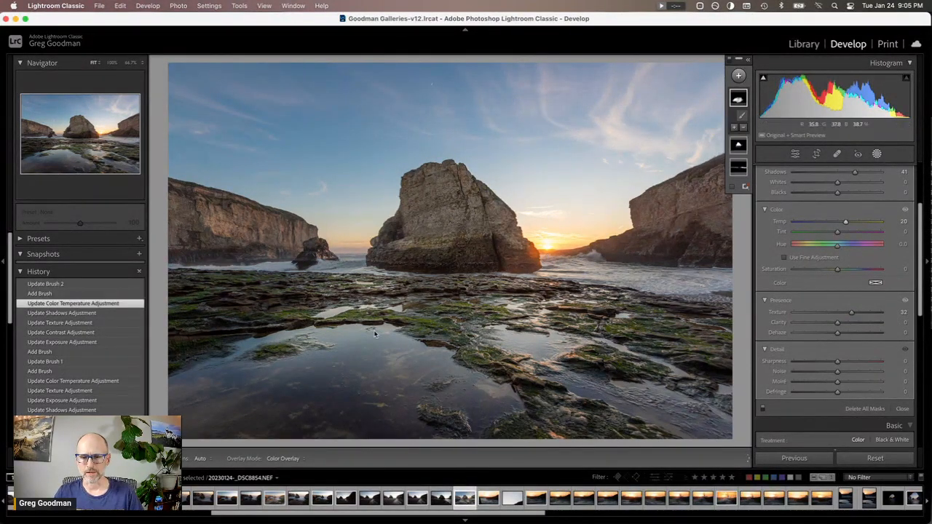
Step: Leave masking and set the Post-Crop Vignetting Amount to -9 with Highlight Priority style
{"action": "scroll", "coordinate": [837, 397], "scroll_direction": "down", "scroll_amount": 1}
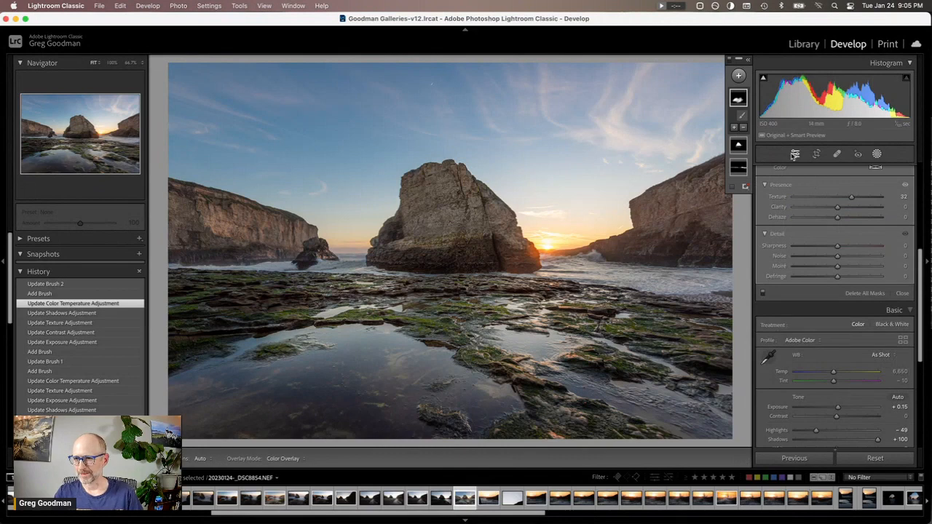
{"action": "left_click", "coordinate": [795, 154]}
{"action": "scroll", "coordinate": [855, 336], "scroll_direction": "down", "scroll_amount": 1}
{"action": "left_click", "coordinate": [893, 422]}
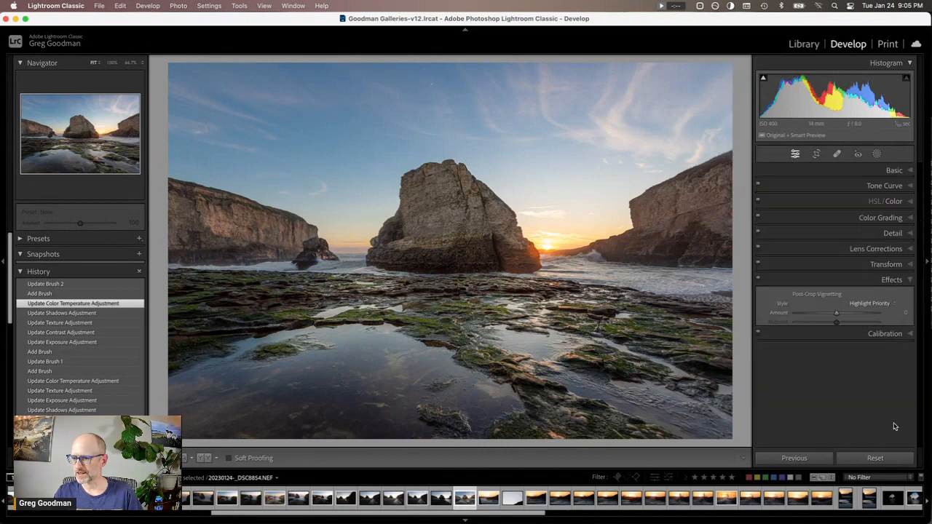
{"action": "left_click_drag", "start_coordinate": [837, 313], "coordinate": [831, 313]}
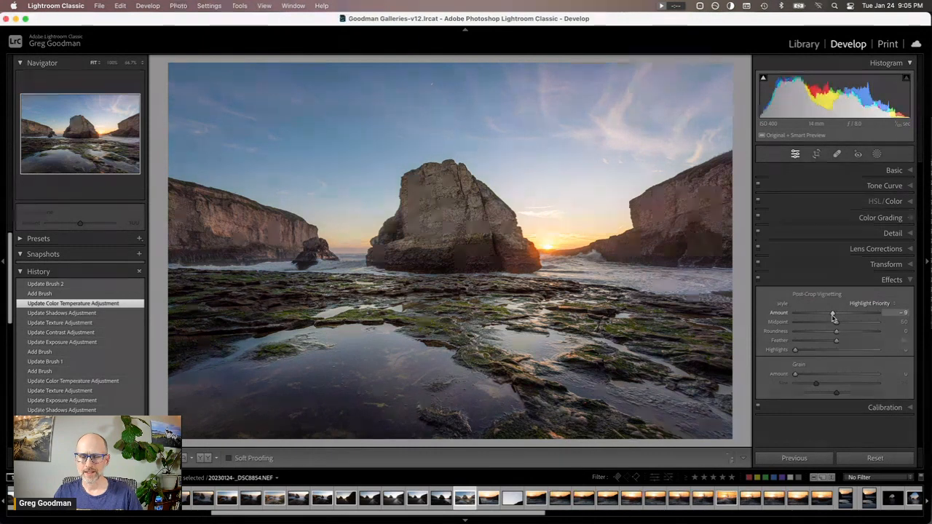
Step: Set the photo's global Exposure to +0.25 and Highlights to -57
{"action": "left_click", "coordinate": [889, 171]}
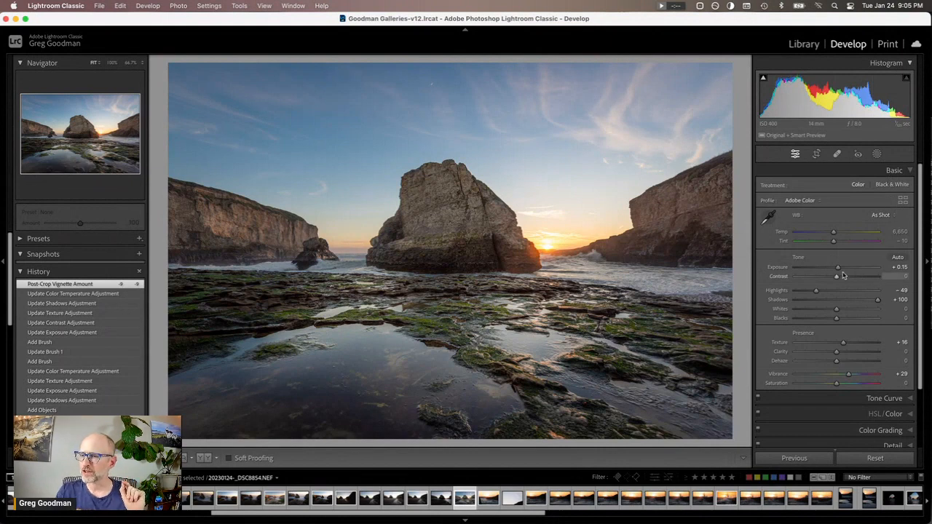
{"action": "left_click_drag", "start_coordinate": [838, 270], "coordinate": [841, 270]}
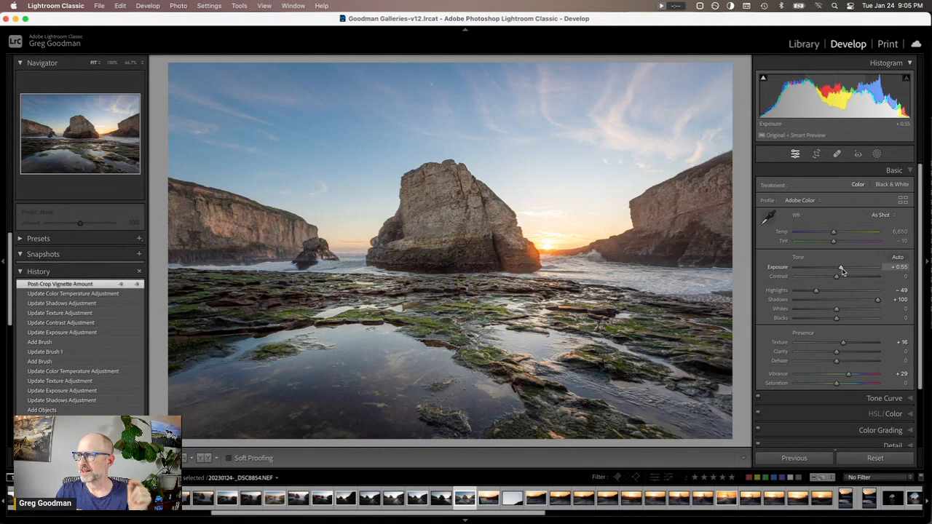
{"action": "left_click_drag", "start_coordinate": [841, 270], "coordinate": [840, 270]}
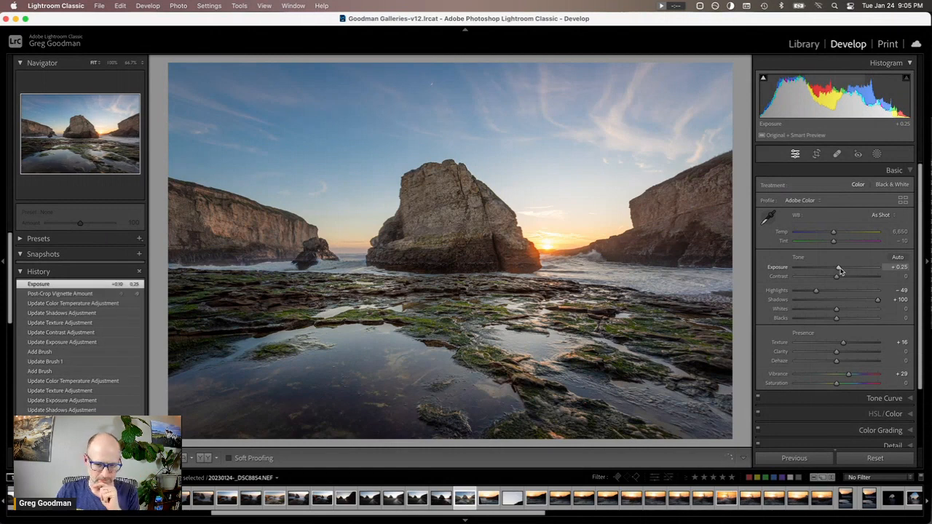
{"action": "left_click_drag", "start_coordinate": [819, 293], "coordinate": [816, 295]}
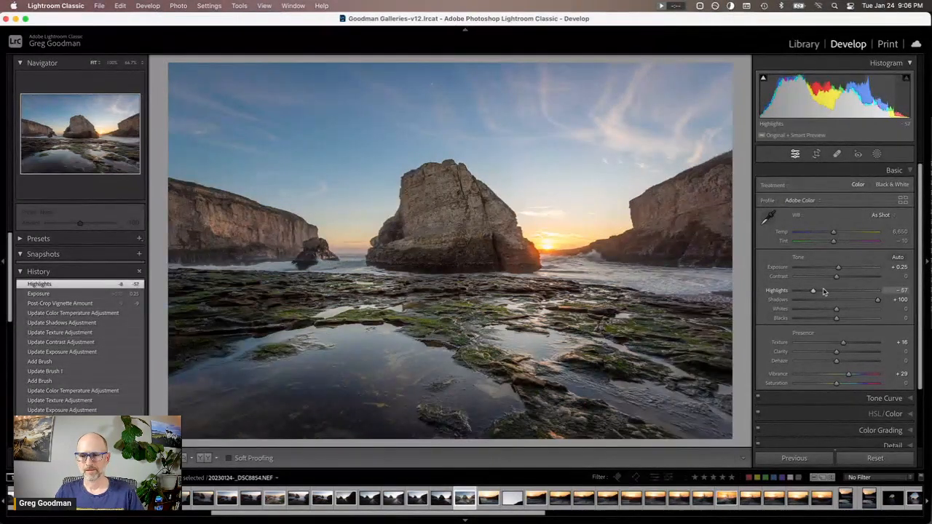
Step: Compare the finished sea stack photo with its unedited state in the history, and restore the latest Highlights state
{"action": "scroll", "coordinate": [93, 365], "scroll_direction": "down", "scroll_amount": 10}
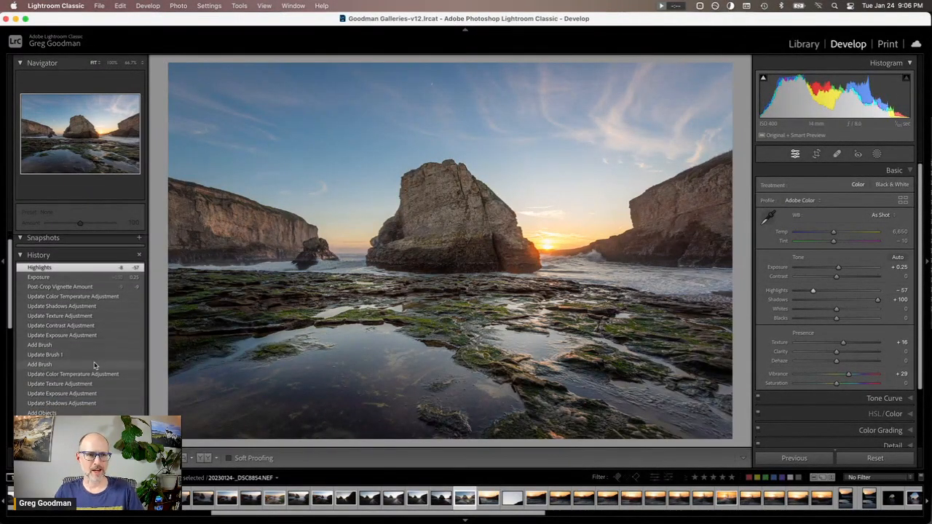
{"action": "scroll", "coordinate": [84, 369], "scroll_direction": "down", "scroll_amount": 5}
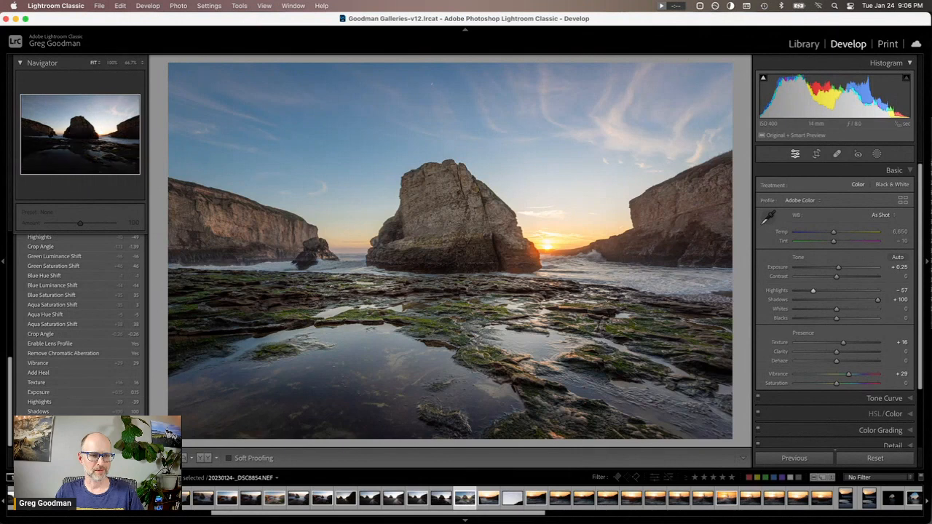
{"action": "left_click", "coordinate": [77, 375]}
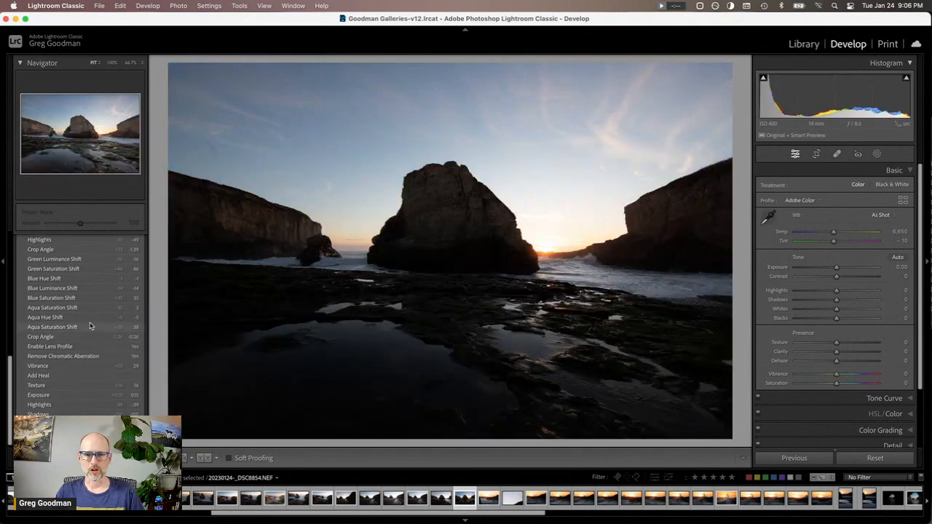
{"action": "scroll", "coordinate": [89, 327], "scroll_direction": "up", "scroll_amount": 3}
{"action": "scroll", "coordinate": [84, 313], "scroll_direction": "up", "scroll_amount": 10}
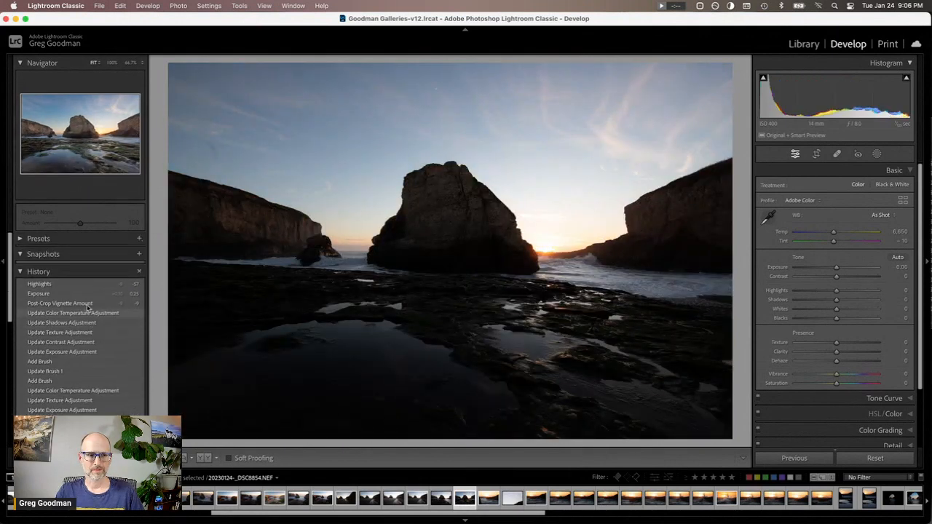
{"action": "left_click", "coordinate": [70, 285]}
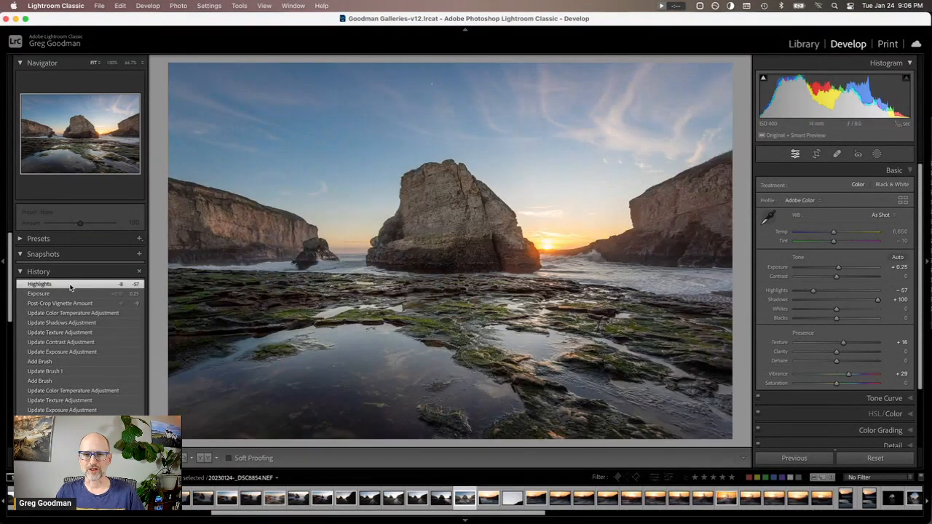
Step: Return to the Library grid and browse the 2023-01-24 photos beyond the finished sea stack image
{"action": "left_click", "coordinate": [803, 44]}
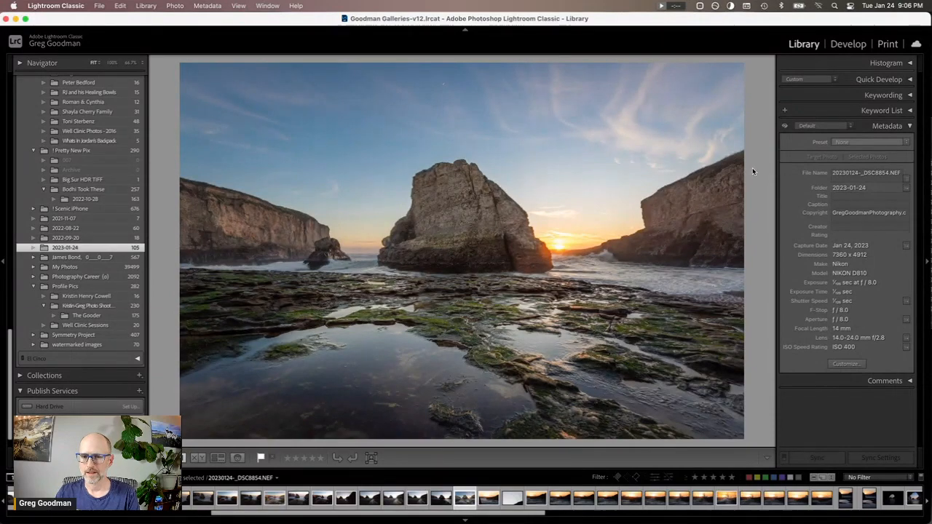
{"action": "key", "text": "g"}
{"action": "scroll", "coordinate": [542, 247], "scroll_direction": "down", "scroll_amount": 3}
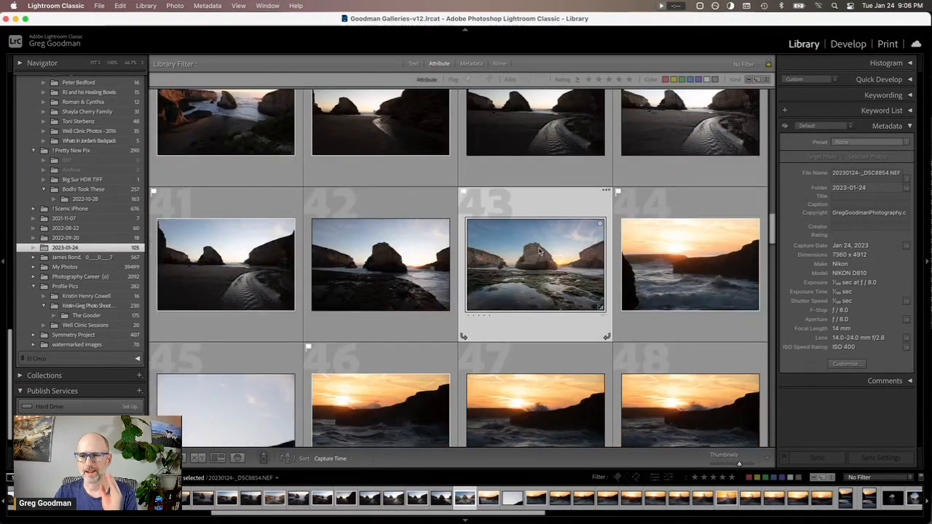
{"action": "scroll", "coordinate": [539, 252], "scroll_direction": "down", "scroll_amount": 10}
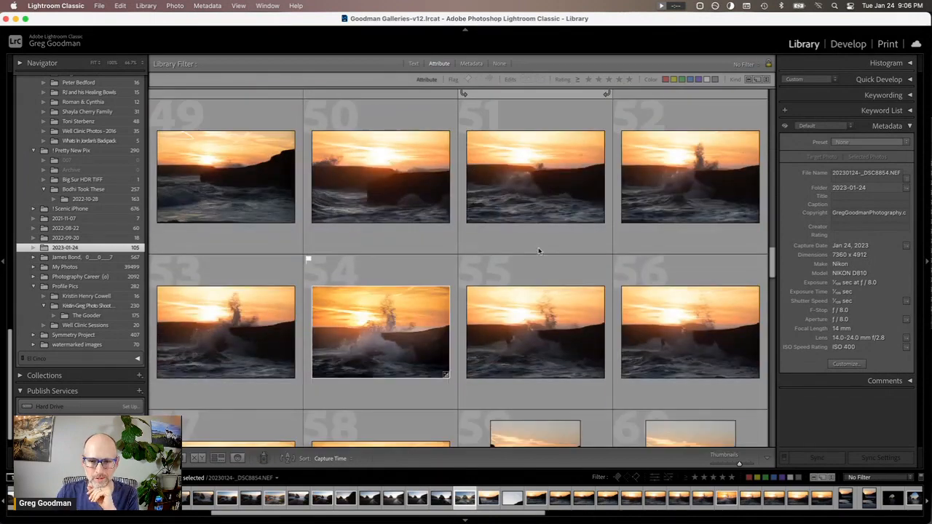
{"action": "scroll", "coordinate": [538, 251], "scroll_direction": "down", "scroll_amount": 3}
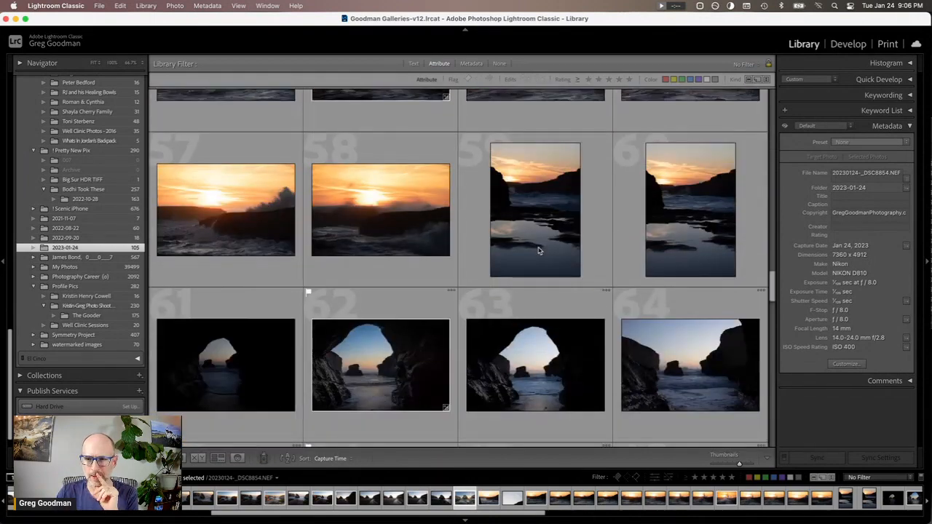
{"action": "scroll", "coordinate": [539, 251], "scroll_direction": "down", "scroll_amount": 4}
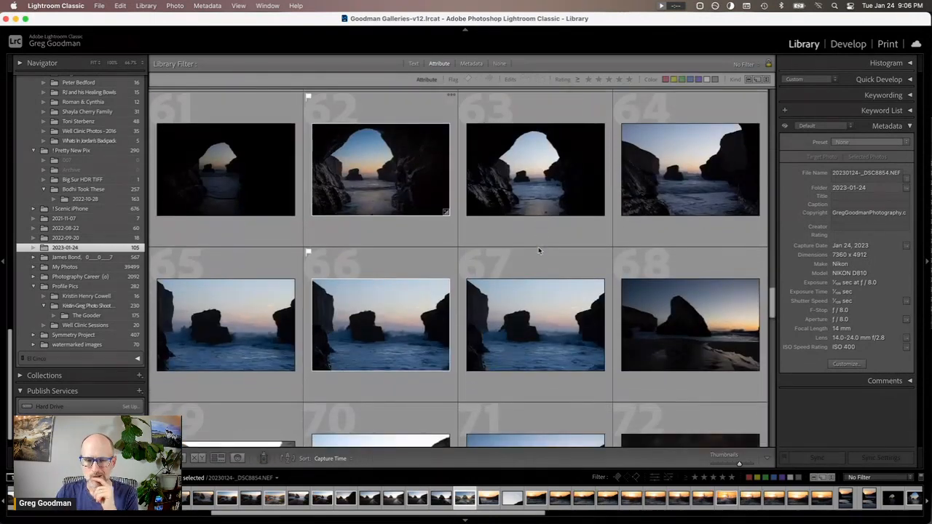
{"action": "scroll", "coordinate": [539, 251], "scroll_direction": "down", "scroll_amount": 4}
{"action": "scroll", "coordinate": [538, 252], "scroll_direction": "down", "scroll_amount": 3}
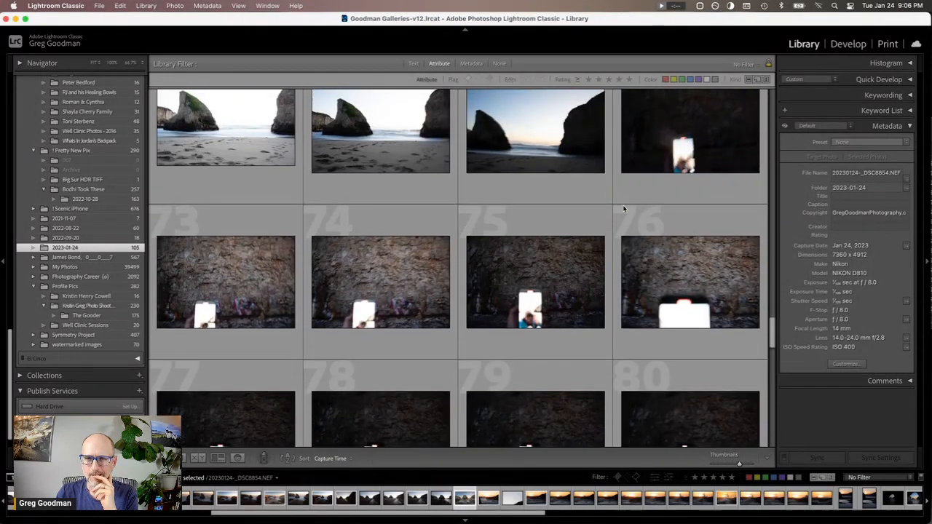
Step: Delete the series of dark cave-wall shots with the glowing phone, photos 72 through 82
{"action": "left_click", "coordinate": [691, 154]}
{"action": "scroll", "coordinate": [630, 277], "scroll_direction": "down", "scroll_amount": 5}
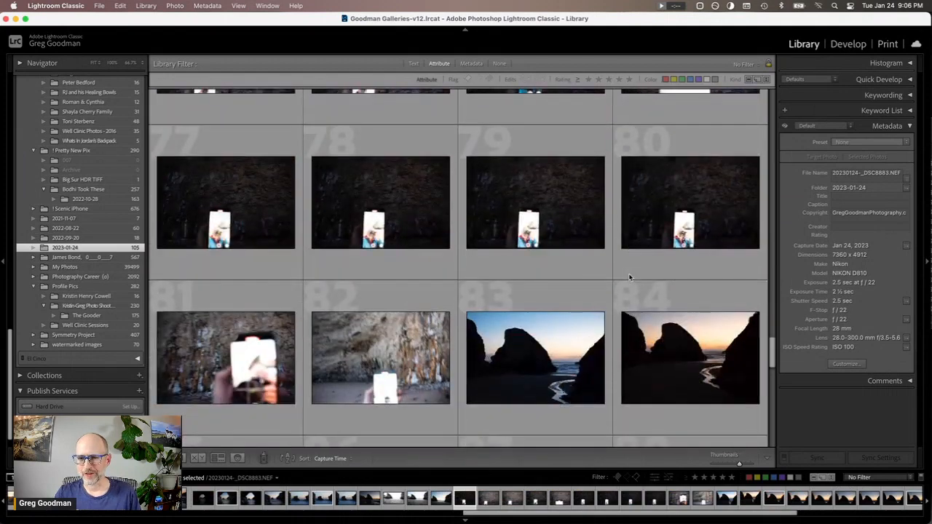
{"action": "left_click", "coordinate": [402, 375]}
{"action": "left_click", "coordinate": [402, 375], "text": "shift"}
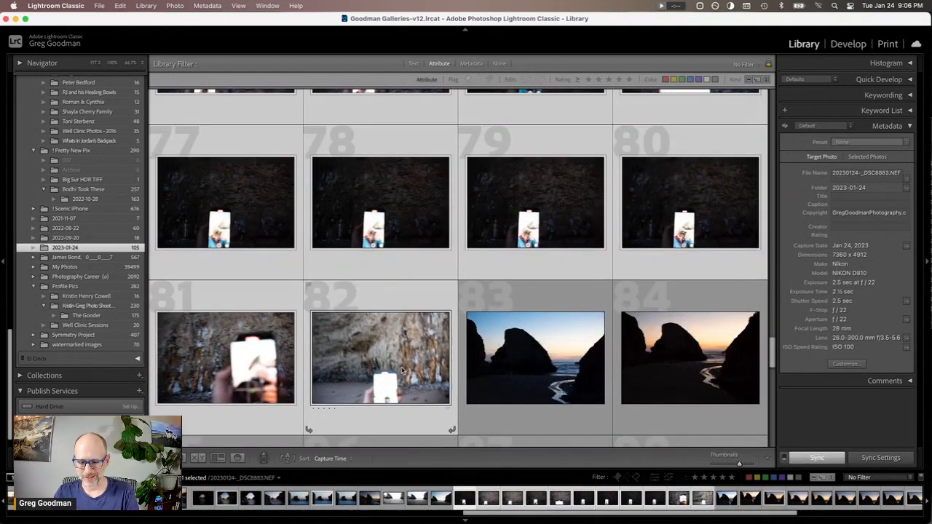
{"action": "key", "text": "BackSpace"}
{"action": "left_click", "coordinate": [453, 231]}
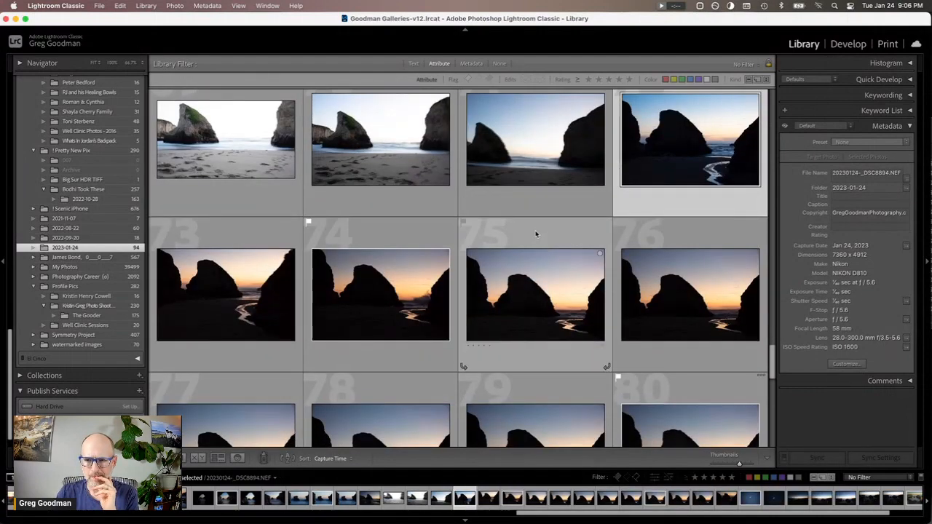
Step: Review the silhouetted sea stack shots and flag photo 72, the blue-sky frame with the stream, as a pick
{"action": "scroll", "coordinate": [535, 233], "scroll_direction": "down", "scroll_amount": 3}
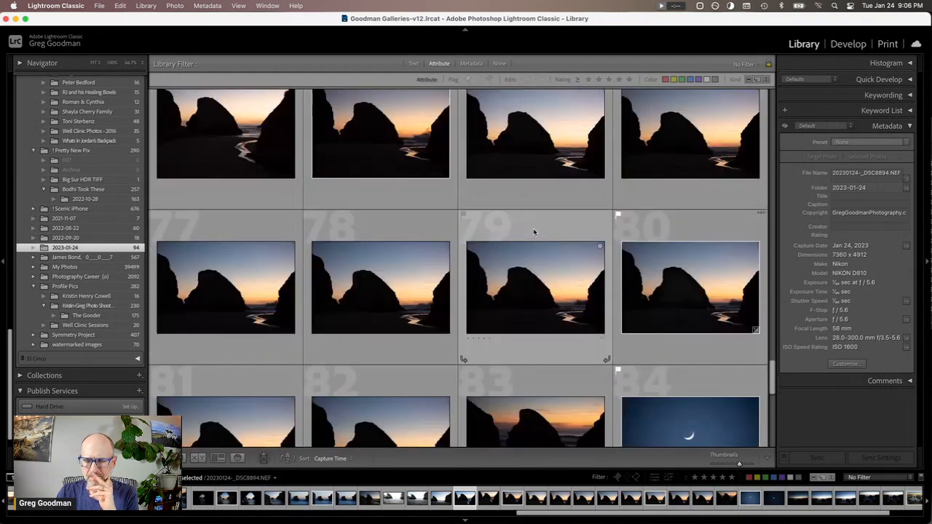
{"action": "left_click", "coordinate": [660, 279]}
{"action": "scroll", "coordinate": [660, 279], "scroll_direction": "up", "scroll_amount": 3}
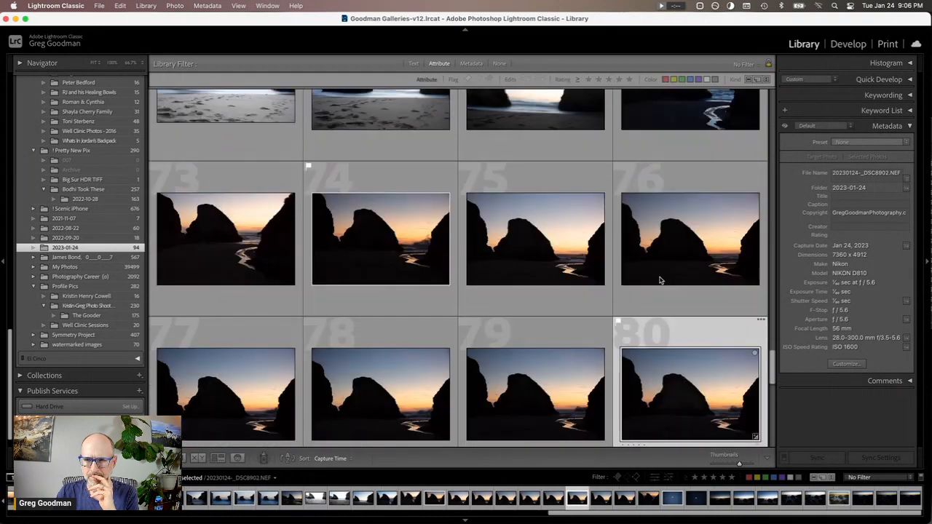
{"action": "left_click", "coordinate": [701, 194]}
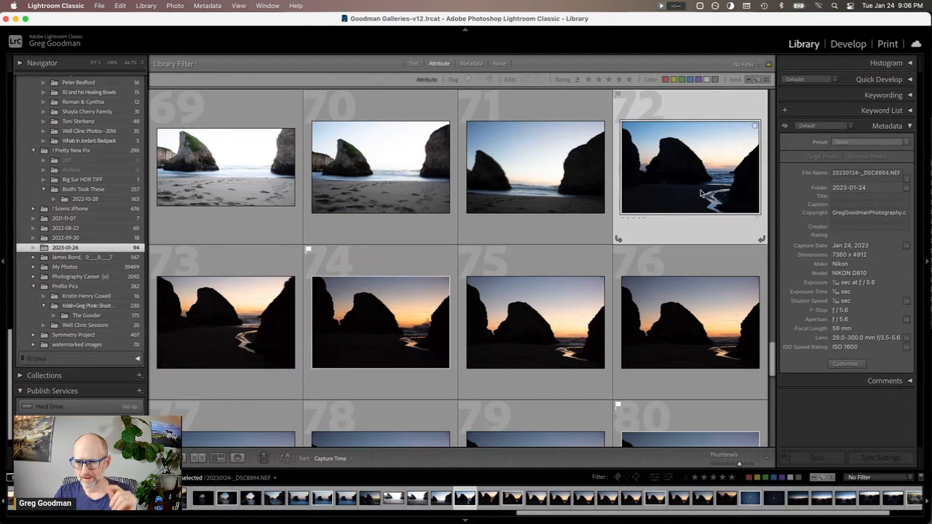
{"action": "scroll", "coordinate": [607, 226], "scroll_direction": "down", "scroll_amount": 9}
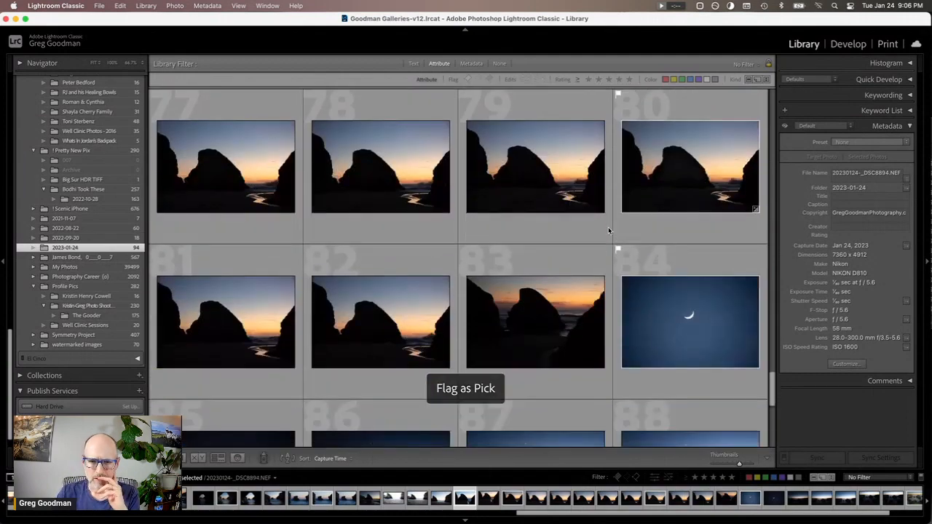
Step: Open photo 91, the cove at sunset, in Develop and set its global Temp to -12
{"action": "scroll", "coordinate": [608, 230], "scroll_direction": "down", "scroll_amount": 5}
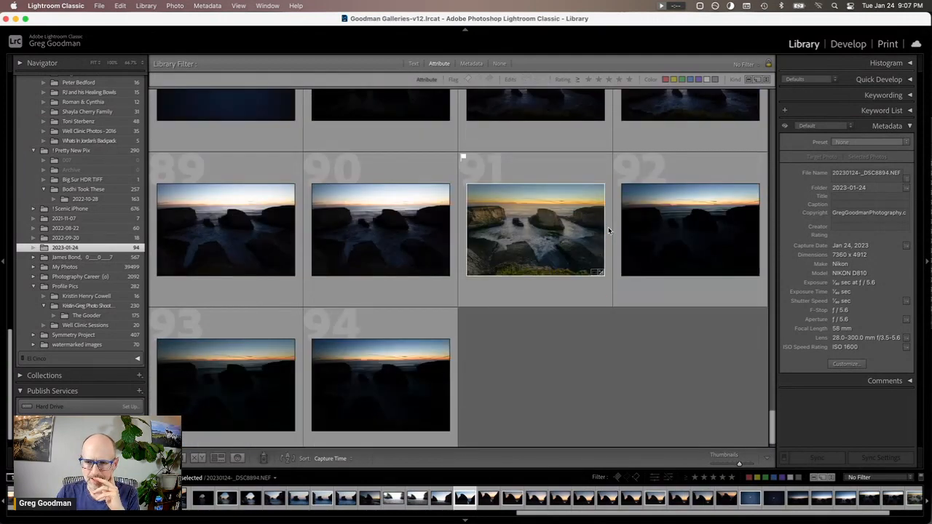
{"action": "double_click", "coordinate": [548, 244]}
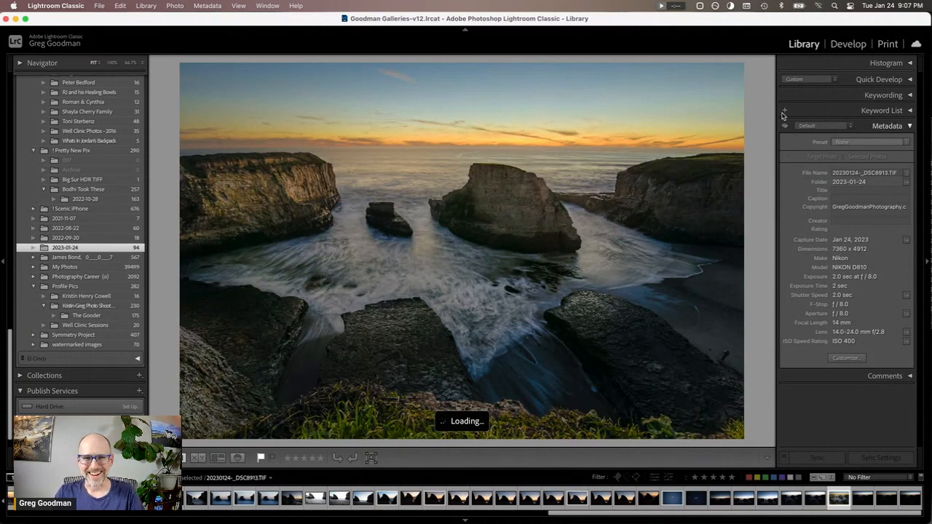
{"action": "left_click", "coordinate": [846, 45]}
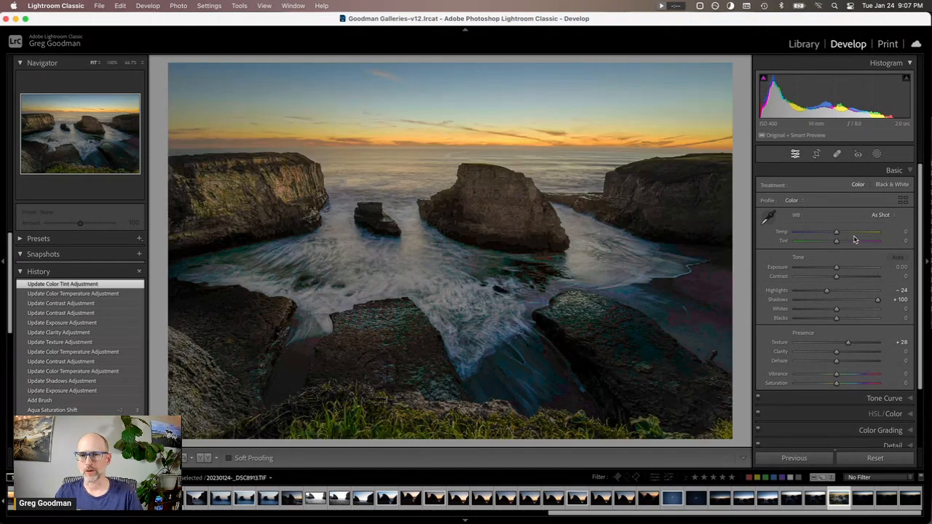
{"action": "mouse_move", "coordinate": [837, 233]}
{"action": "left_mouse_down"}
{"action": "mouse_move", "coordinate": [823, 234]}
{"action": "mouse_move", "coordinate": [833, 237]}
{"action": "left_mouse_up"}
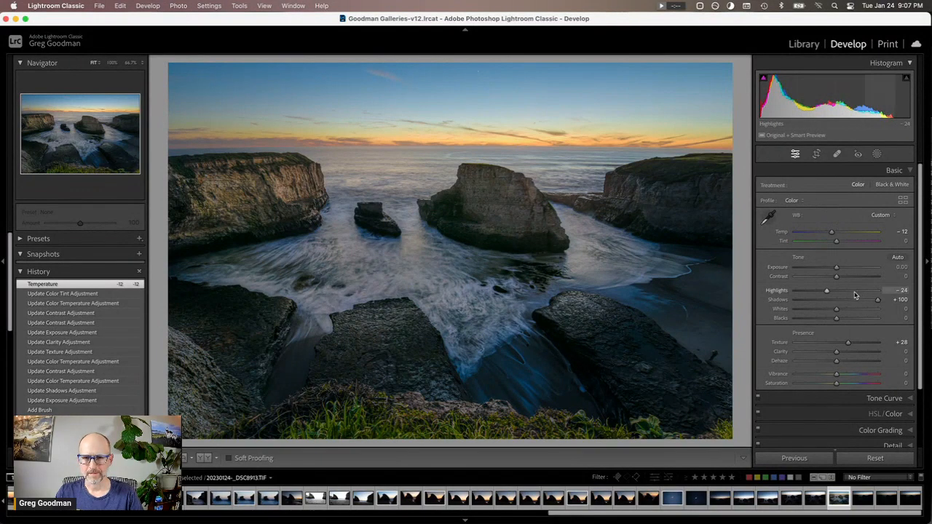
Step: Add a brush mask over the blue wet sand between the two foreground rocks and set its Temp to 68
{"action": "left_click", "coordinate": [837, 154]}
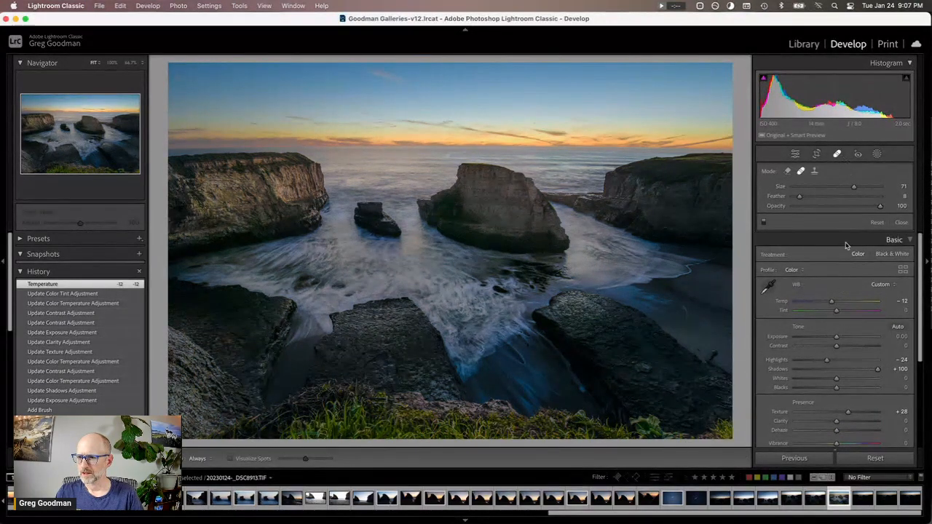
{"action": "left_click", "coordinate": [877, 155]}
{"action": "left_click", "coordinate": [738, 77]}
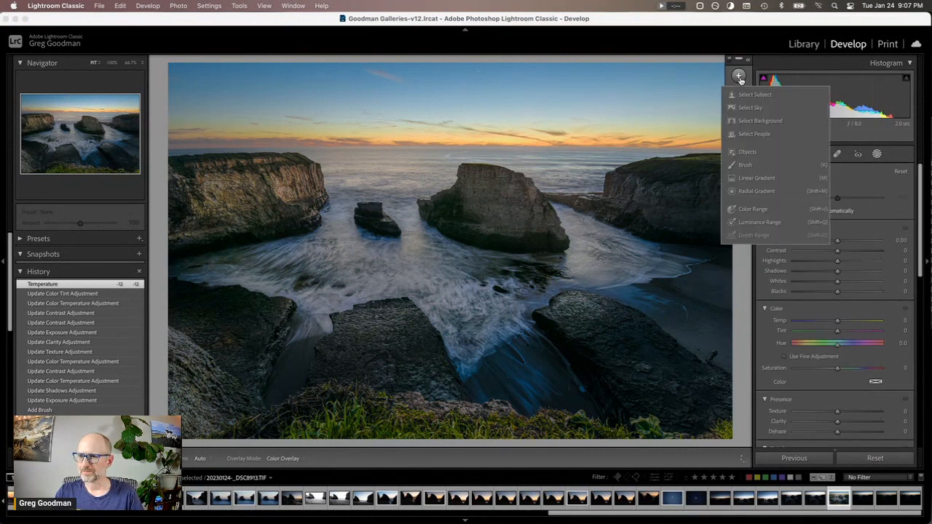
{"action": "left_click", "coordinate": [745, 165]}
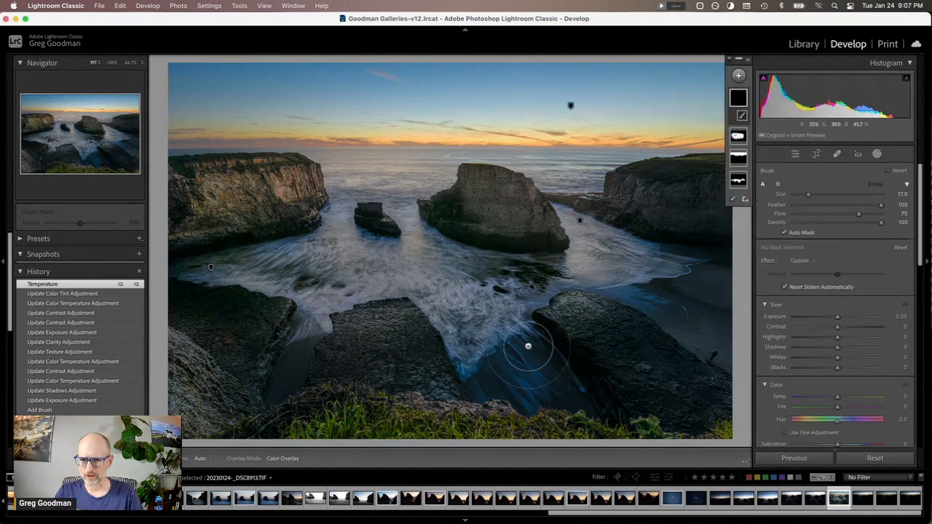
{"action": "scroll", "coordinate": [527, 346], "scroll_direction": "down", "scroll_amount": 7}
{"action": "mouse_move", "coordinate": [515, 329]}
{"action": "left_mouse_down"}
{"action": "mouse_move", "coordinate": [461, 377]}
{"action": "mouse_move", "coordinate": [494, 345]}
{"action": "mouse_move", "coordinate": [528, 345]}
{"action": "mouse_move", "coordinate": [548, 386]}
{"action": "mouse_move", "coordinate": [573, 389]}
{"action": "mouse_move", "coordinate": [543, 396]}
{"action": "mouse_move", "coordinate": [572, 394]}
{"action": "mouse_move", "coordinate": [511, 333]}
{"action": "mouse_move", "coordinate": [475, 361]}
{"action": "left_mouse_up"}
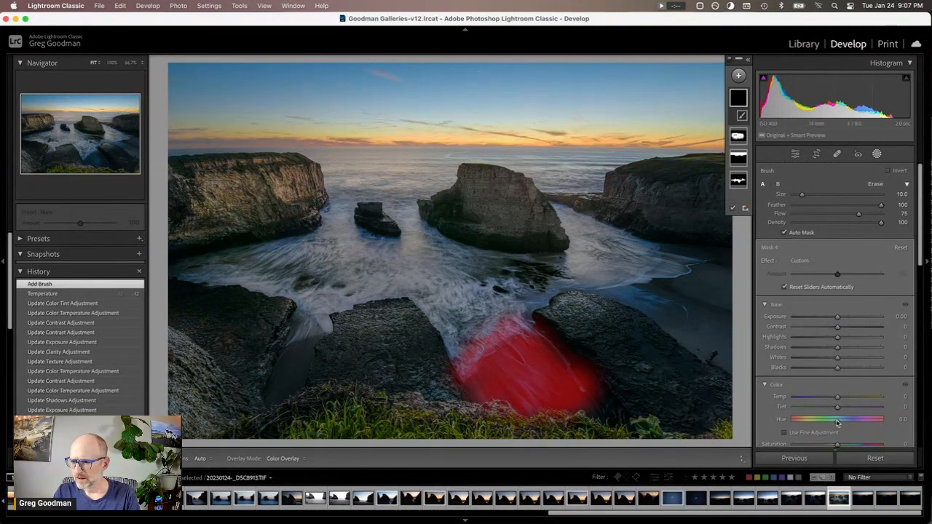
{"action": "left_click_drag", "start_coordinate": [837, 396], "coordinate": [868, 400]}
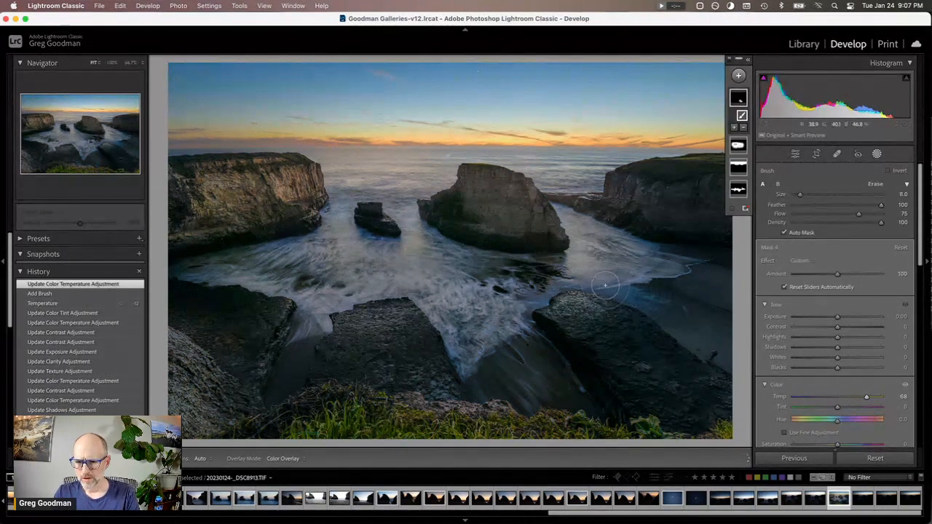
Step: Extend the warm brush mask at size 6 along the surf beside the right cliff and the wash on the cove's left side
{"action": "scroll", "coordinate": [605, 285], "scroll_direction": "down", "scroll_amount": 4}
{"action": "key", "text": "h"}
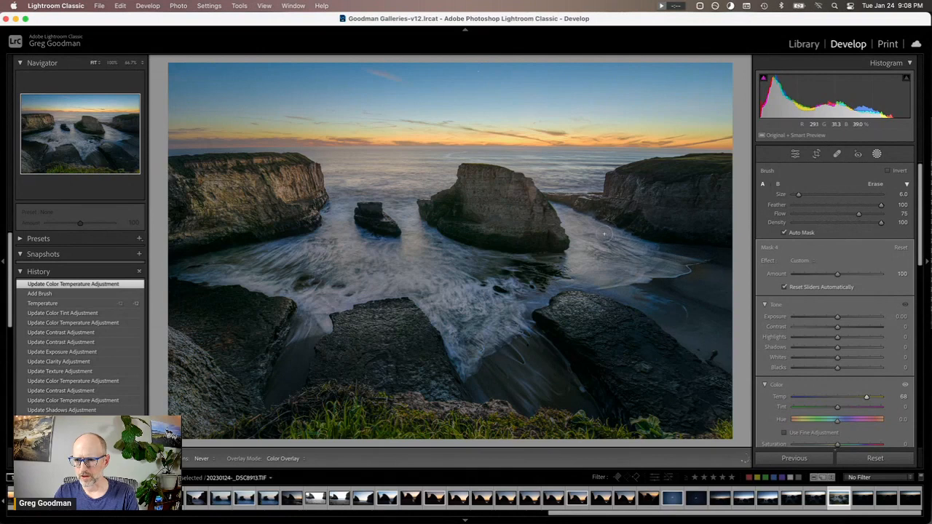
{"action": "left_click_drag", "start_coordinate": [575, 221], "coordinate": [723, 295]}
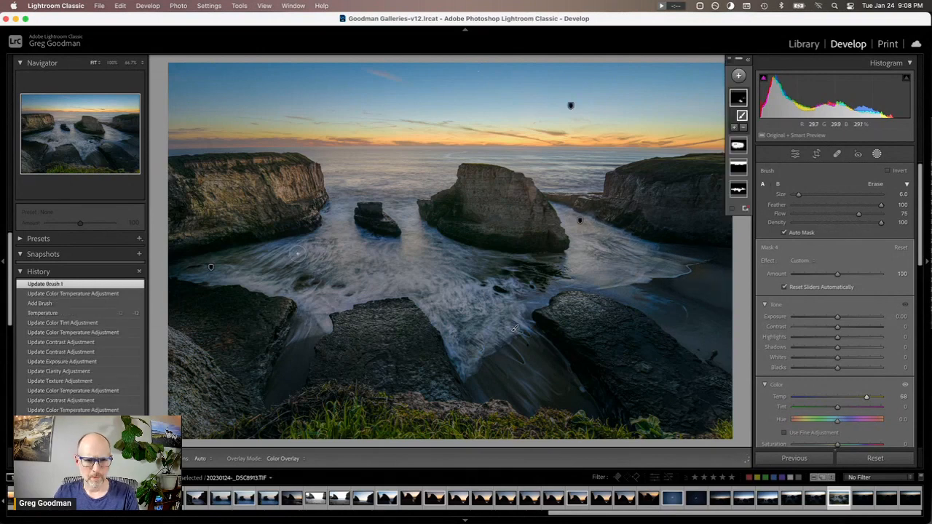
{"action": "left_click_drag", "start_coordinate": [320, 241], "coordinate": [327, 283]}
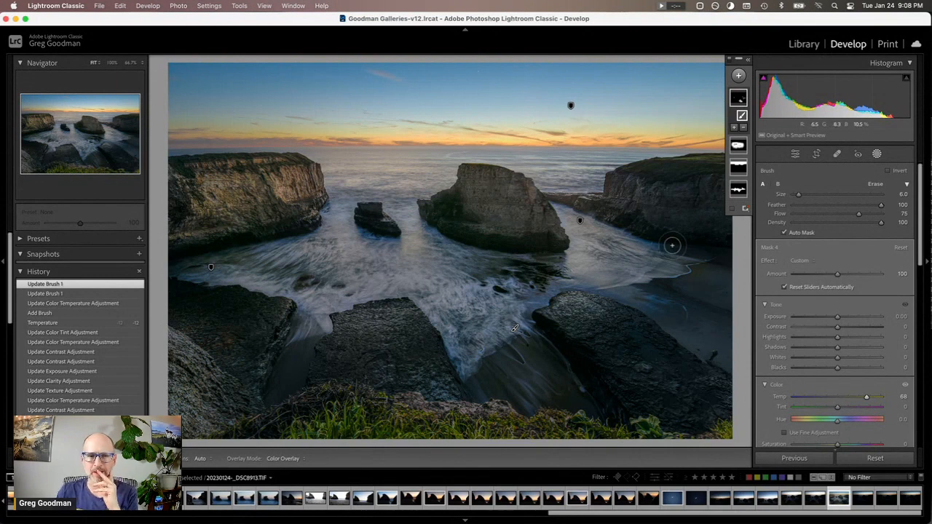
Step: Compare the cove photo with an earlier color temperature history state, restore the latest brush state, and return to the Library grid
{"action": "left_click", "coordinate": [110, 342]}
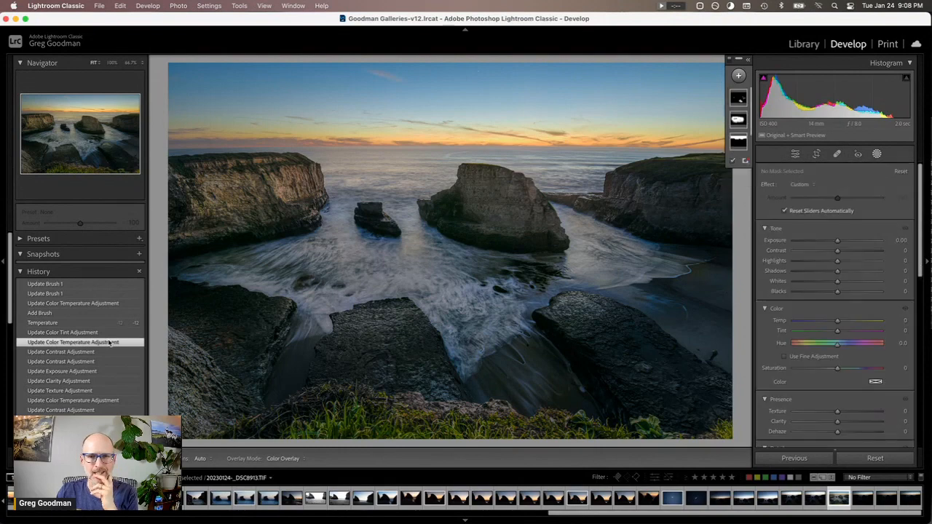
{"action": "left_click", "coordinate": [80, 284]}
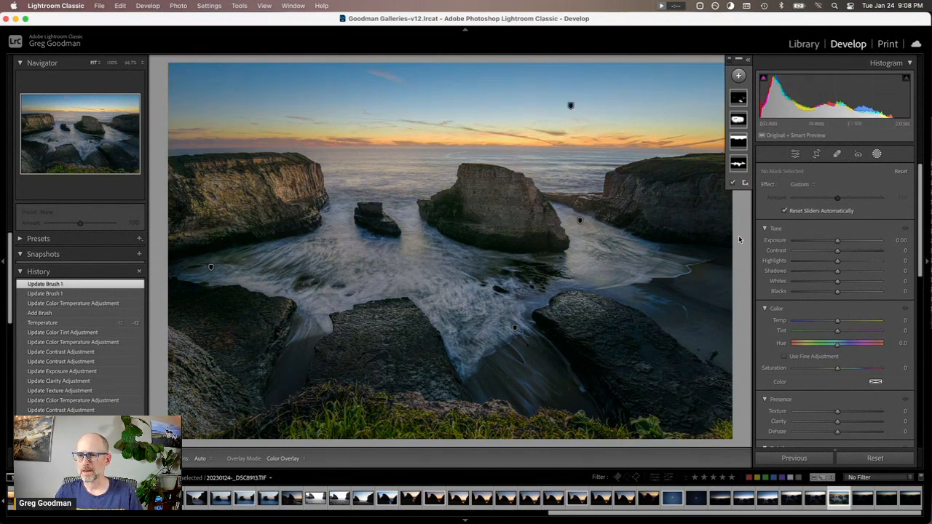
{"action": "left_click", "coordinate": [803, 45]}
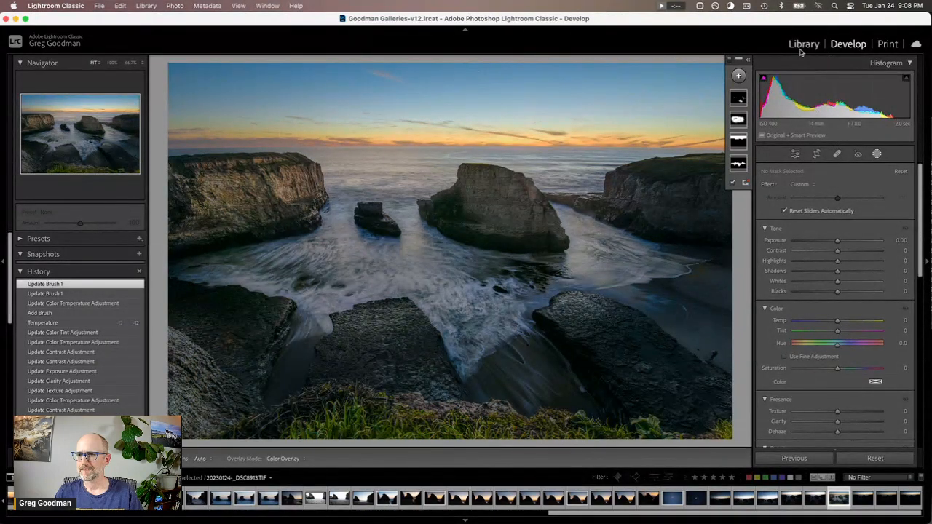
{"action": "key", "text": "g"}
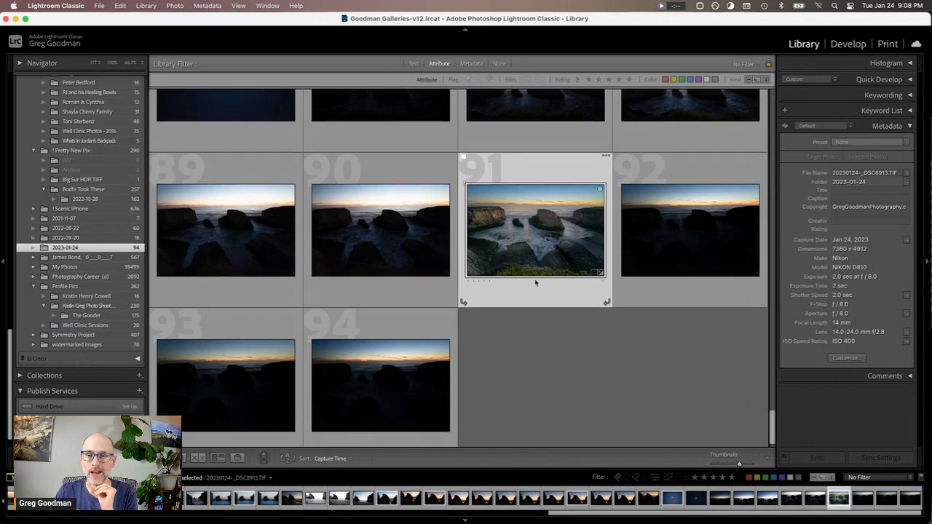
{"action": "scroll", "coordinate": [531, 283], "scroll_direction": "up", "scroll_amount": 3}
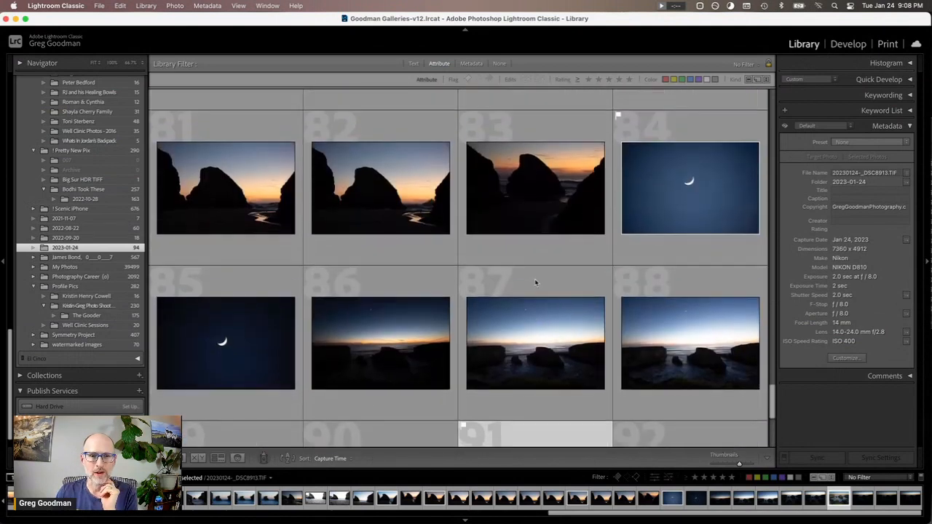
Step: Filter the grid to show only flagged photos and open the dark sea stack silhouette, photo 24, in Loupe view
{"action": "scroll", "coordinate": [534, 283], "scroll_direction": "up", "scroll_amount": 2}
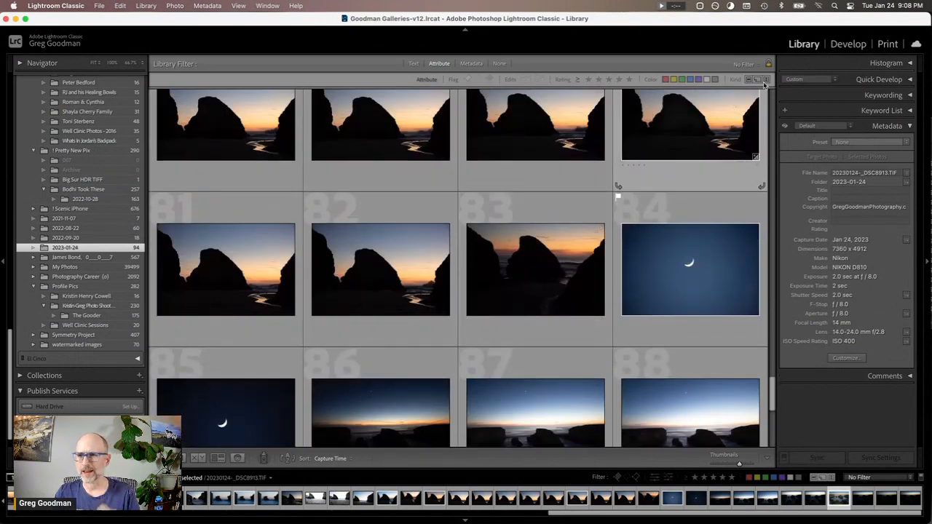
{"action": "left_click", "coordinate": [467, 79]}
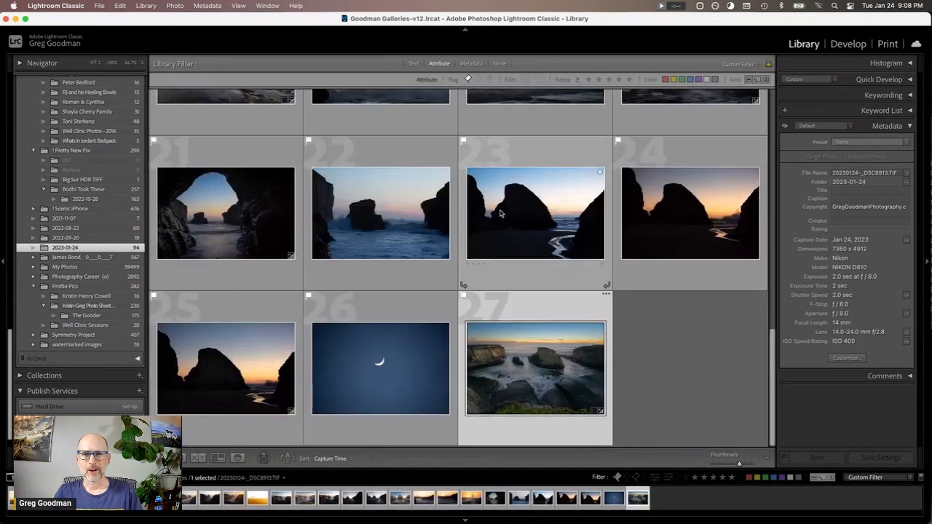
{"action": "left_click", "coordinate": [654, 222]}
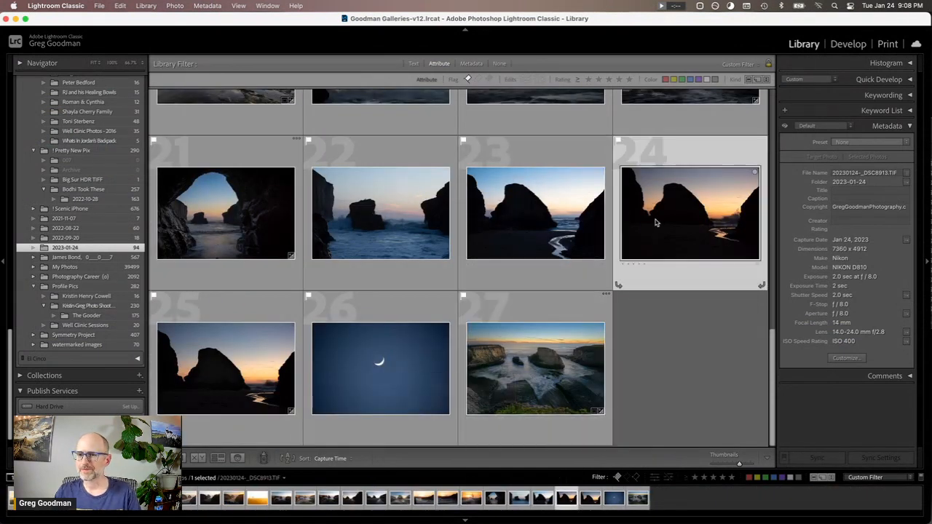
{"action": "double_click", "coordinate": [655, 222]}
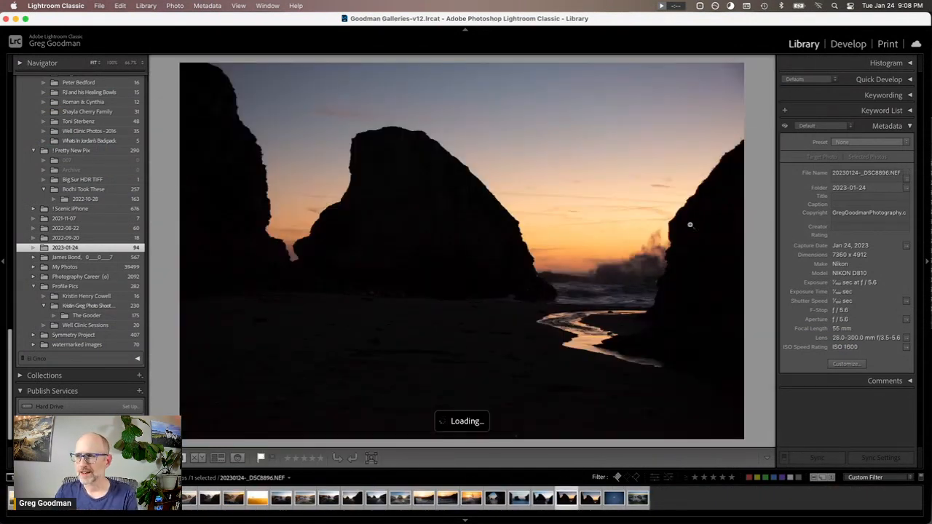
Step: Compare photo 24 with the neighboring sea stack sunset photos and return to the grid
{"action": "key", "text": "Left"}
{"action": "key", "text": "Right"}
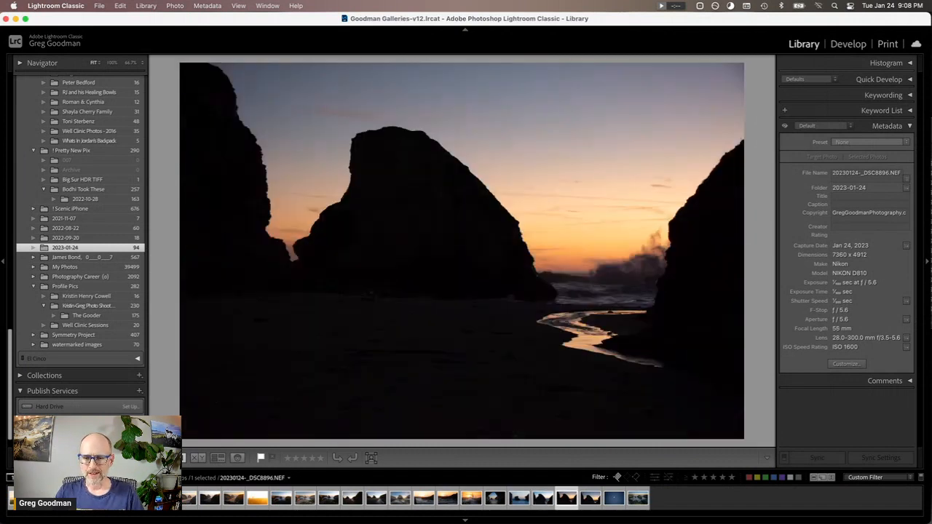
{"action": "key", "text": "Right"}
{"action": "key", "text": "Left"}
{"action": "key", "text": "Right"}
{"action": "key", "text": "Left"}
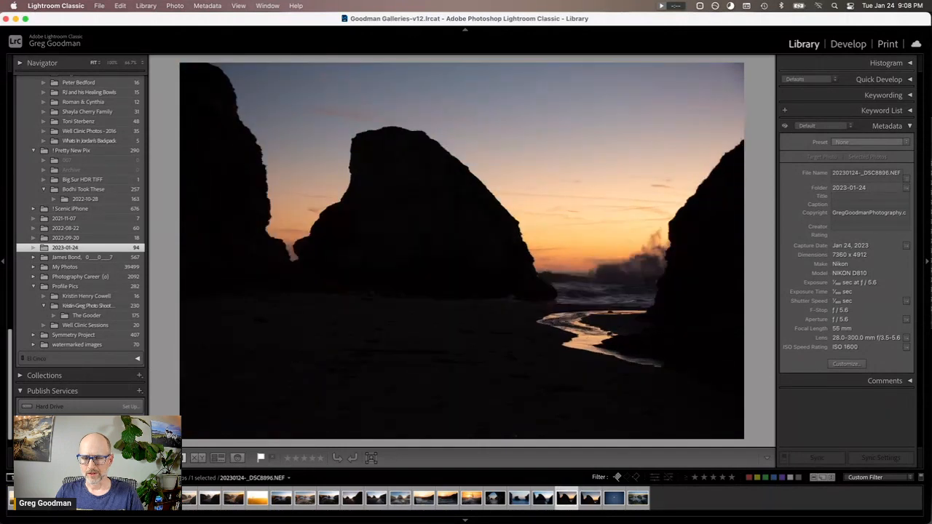
{"action": "key", "text": "Right"}
{"action": "key", "text": "Left"}
{"action": "key", "text": "Left"}
{"action": "key", "text": "Right"}
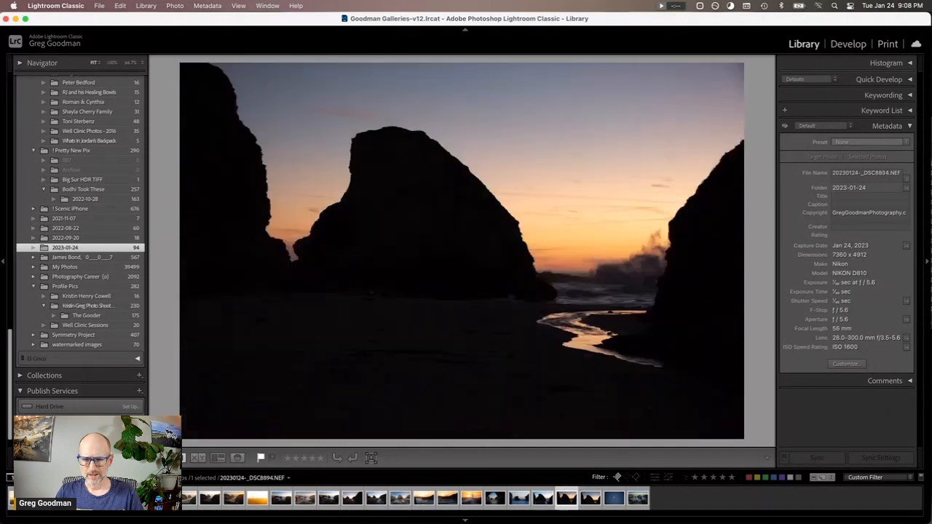
{"action": "key", "text": "Right"}
{"action": "key", "text": "Right"}
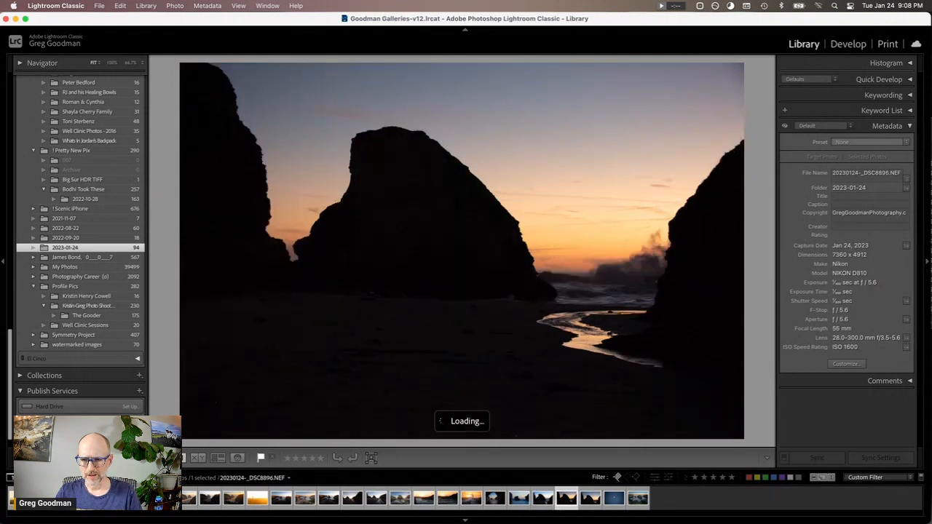
{"action": "key", "text": "Right"}
{"action": "key", "text": "Left"}
{"action": "key", "text": "g"}
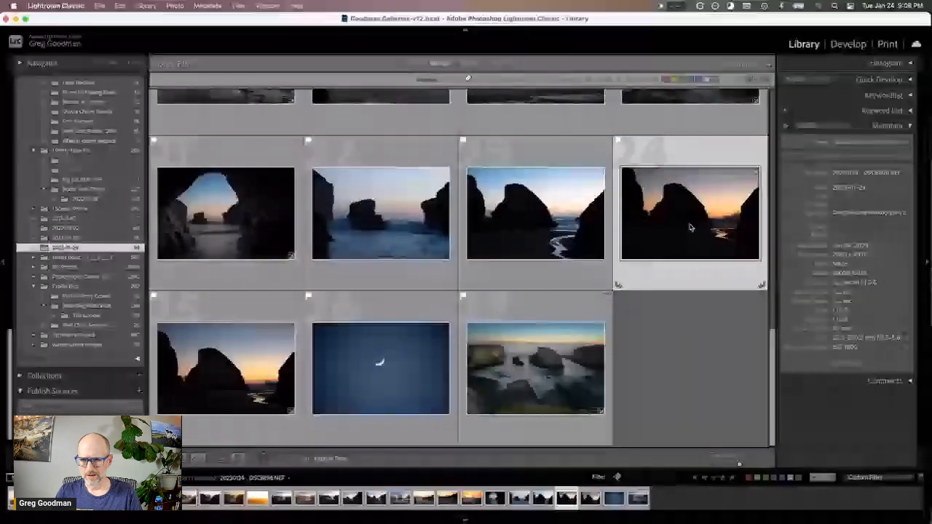
Step: Remove the pick flags from sea stack photos 23 and 25 and check photo 22, the rocks in blue surf
{"action": "left_click", "coordinate": [564, 211]}
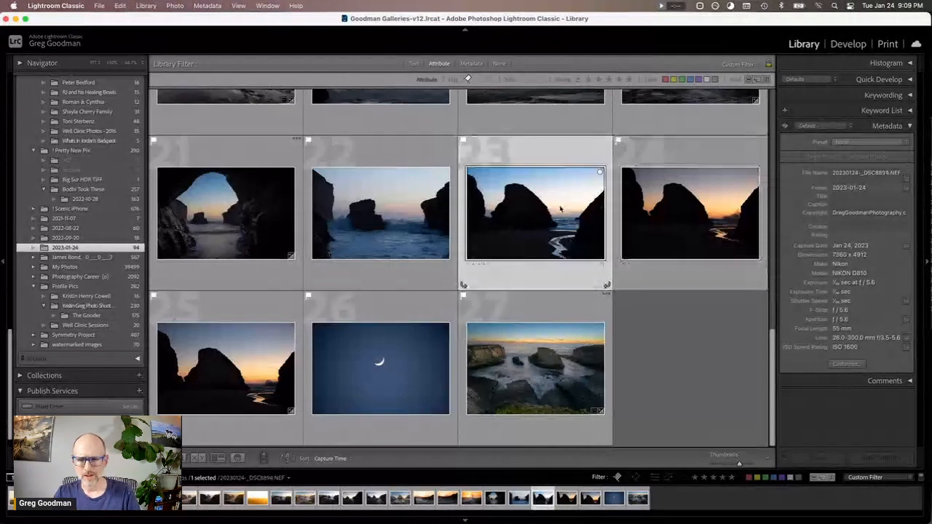
{"action": "double_click", "coordinate": [396, 231]}
{"action": "key", "text": "g"}
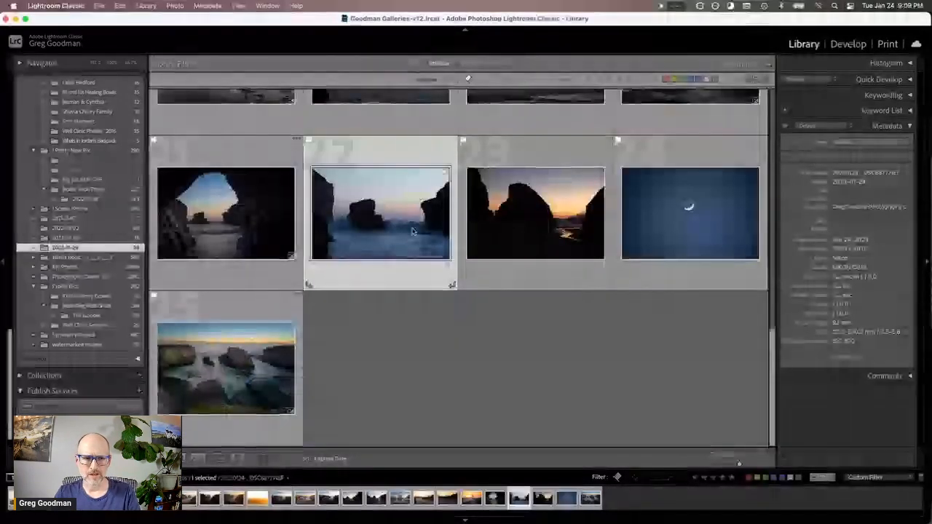
Step: Open the remaining flagged sea stack silhouette in Develop and set its Shadows to +4 and Contrast to +6
{"action": "double_click", "coordinate": [545, 248]}
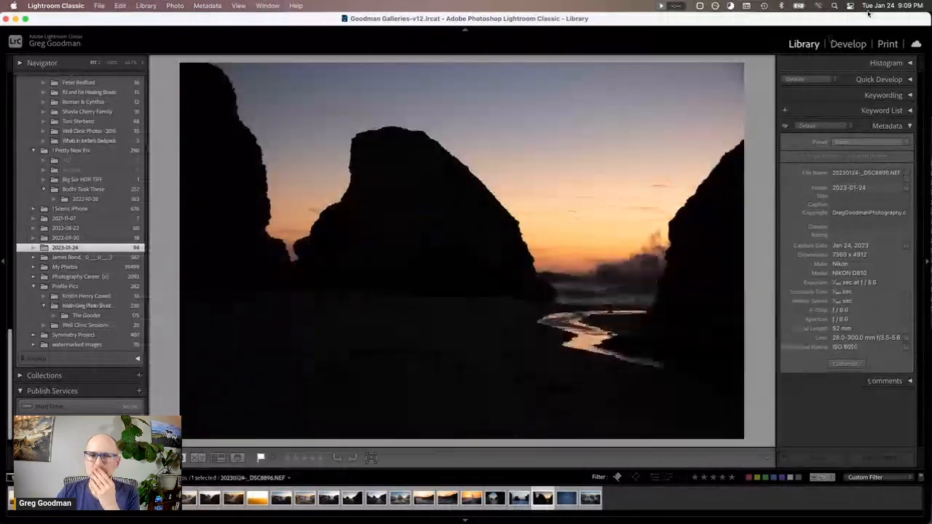
{"action": "left_click", "coordinate": [844, 45]}
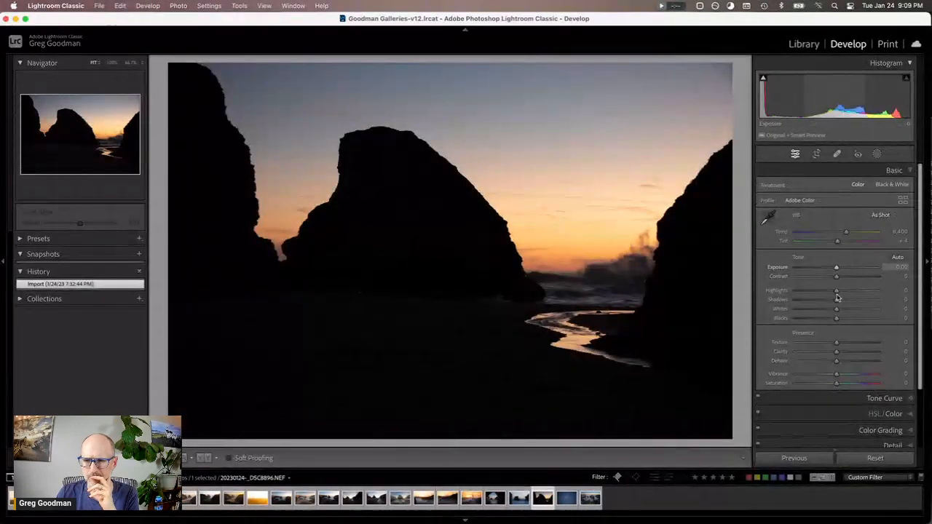
{"action": "mouse_move", "coordinate": [837, 301]}
{"action": "left_mouse_down"}
{"action": "mouse_move", "coordinate": [854, 302]}
{"action": "mouse_move", "coordinate": [838, 302]}
{"action": "left_mouse_up"}
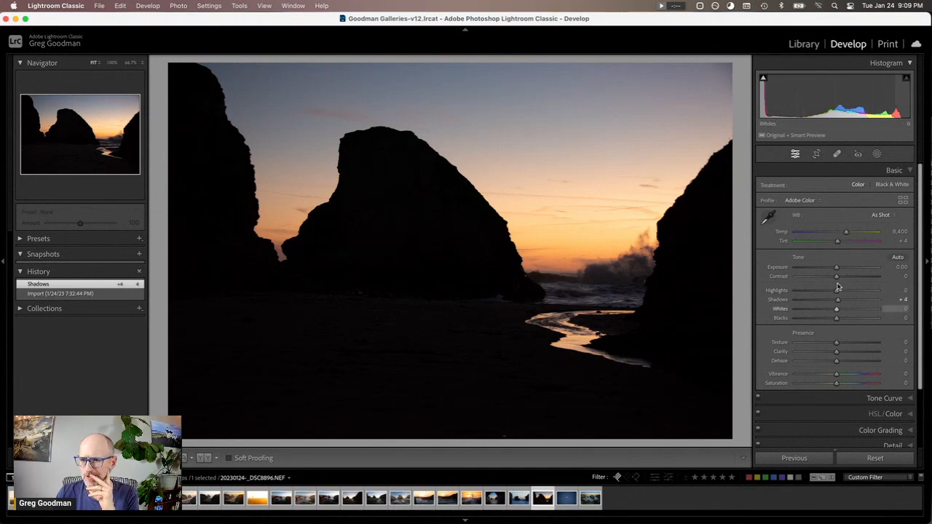
{"action": "left_click_drag", "start_coordinate": [837, 279], "coordinate": [840, 280]}
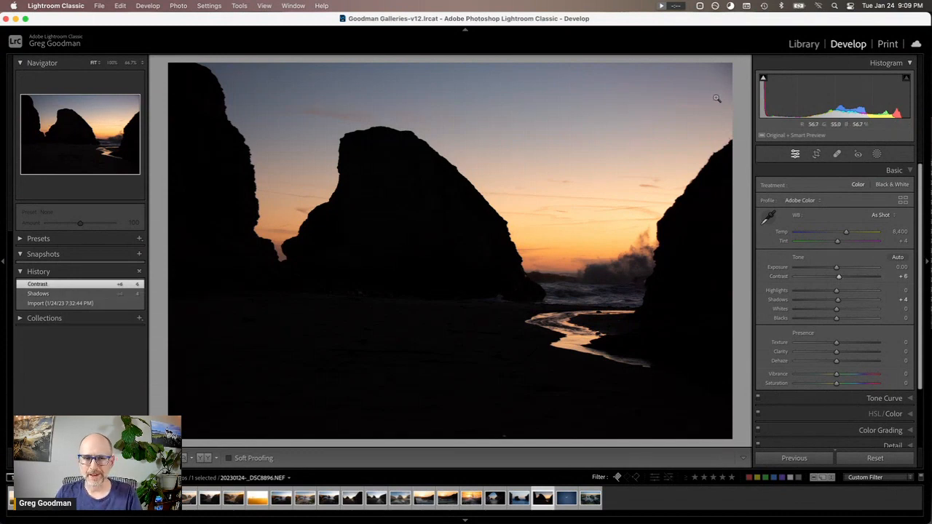
Step: Return to the Library grid and look through the flagged photos from the start of the set
{"action": "left_click", "coordinate": [803, 45]}
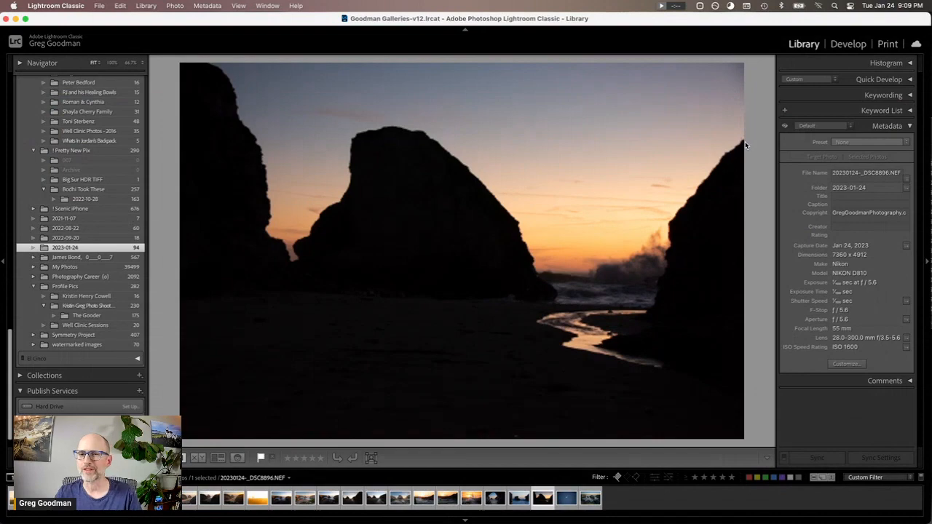
{"action": "key", "text": "g"}
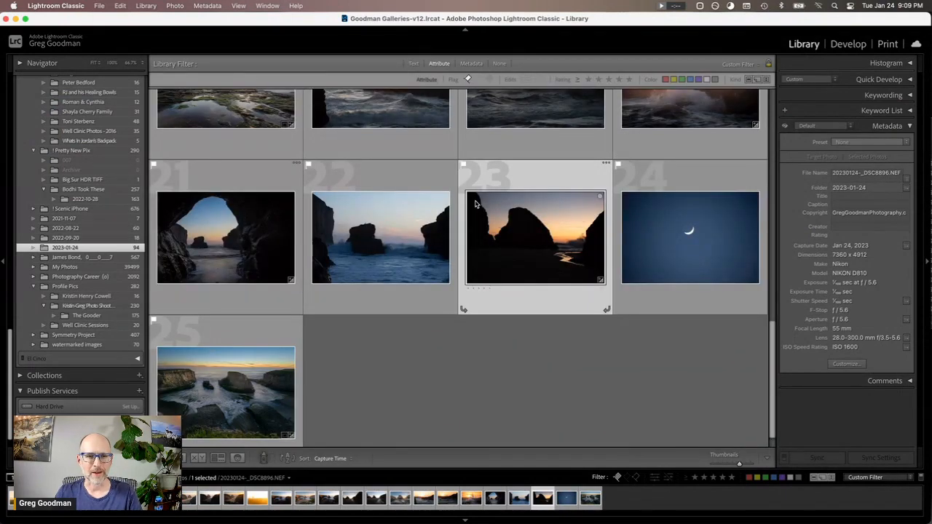
{"action": "scroll", "coordinate": [474, 203], "scroll_direction": "up", "scroll_amount": 10}
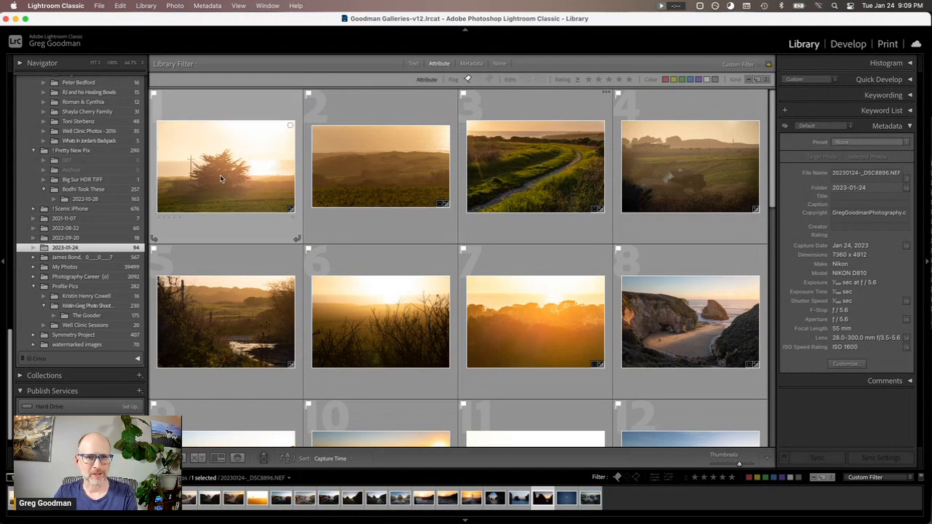
{"action": "scroll", "coordinate": [233, 174], "scroll_direction": "down", "scroll_amount": 2}
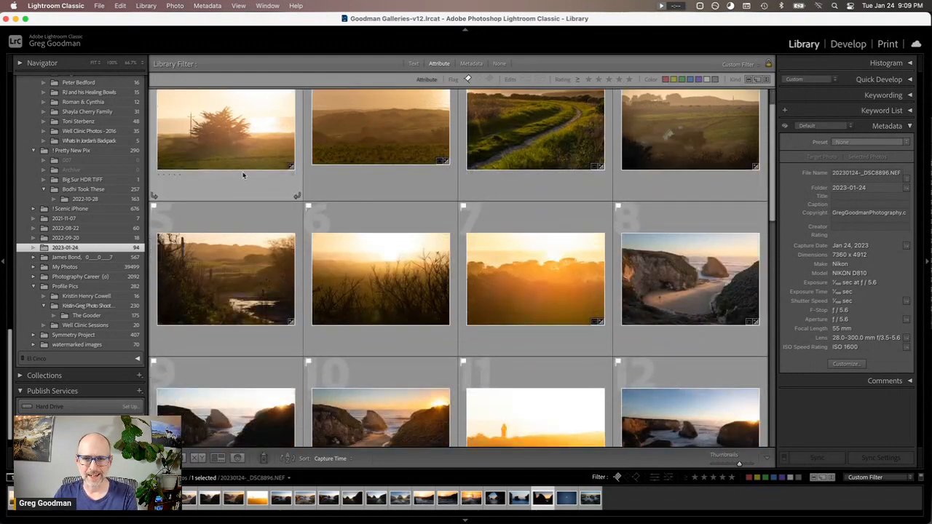
{"action": "scroll", "coordinate": [243, 175], "scroll_direction": "down", "scroll_amount": 2}
{"action": "scroll", "coordinate": [243, 174], "scroll_direction": "down", "scroll_amount": 5}
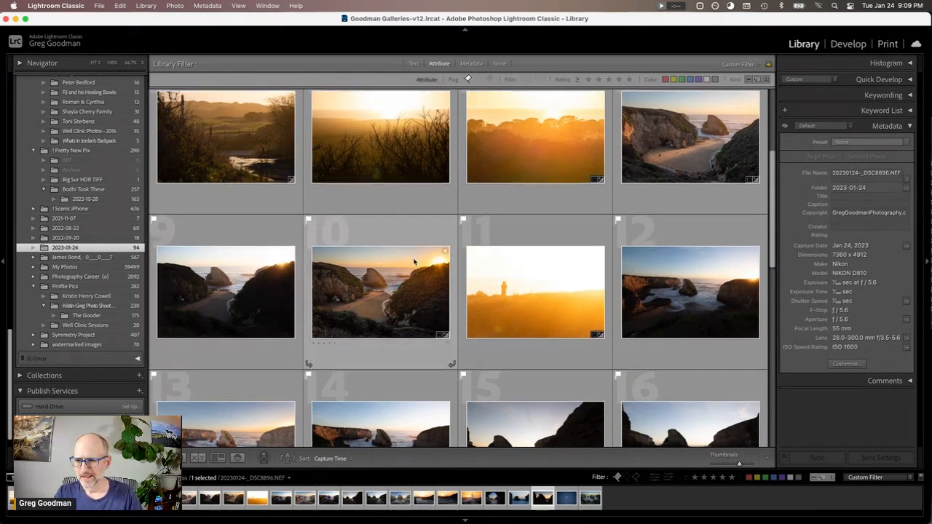
{"action": "scroll", "coordinate": [414, 262], "scroll_direction": "down", "scroll_amount": 5}
{"action": "scroll", "coordinate": [413, 262], "scroll_direction": "up", "scroll_amount": 12}
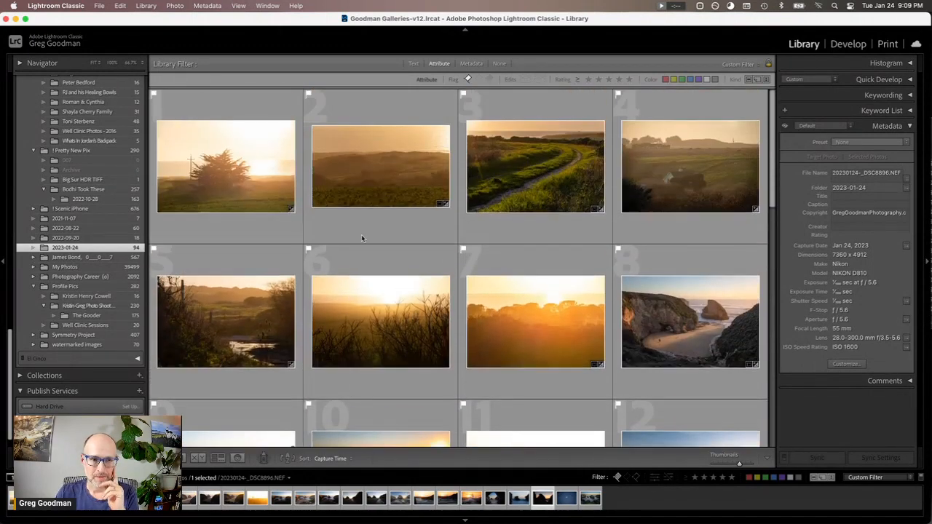
Step: Select the edited flagged photos 1 through 8, 10, 11 and 13 together in the grid
{"action": "left_click", "coordinate": [283, 207]}
{"action": "left_click", "coordinate": [380, 189], "text": "super"}
{"action": "left_click", "coordinate": [520, 316], "text": "shift"}
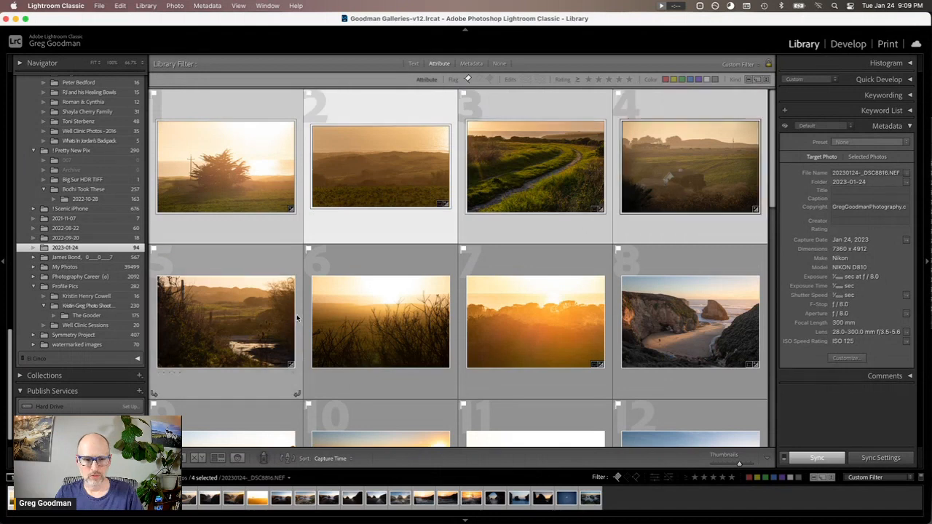
{"action": "left_click", "coordinate": [646, 320], "text": "shift"}
{"action": "scroll", "coordinate": [644, 320], "scroll_direction": "down", "scroll_amount": 2}
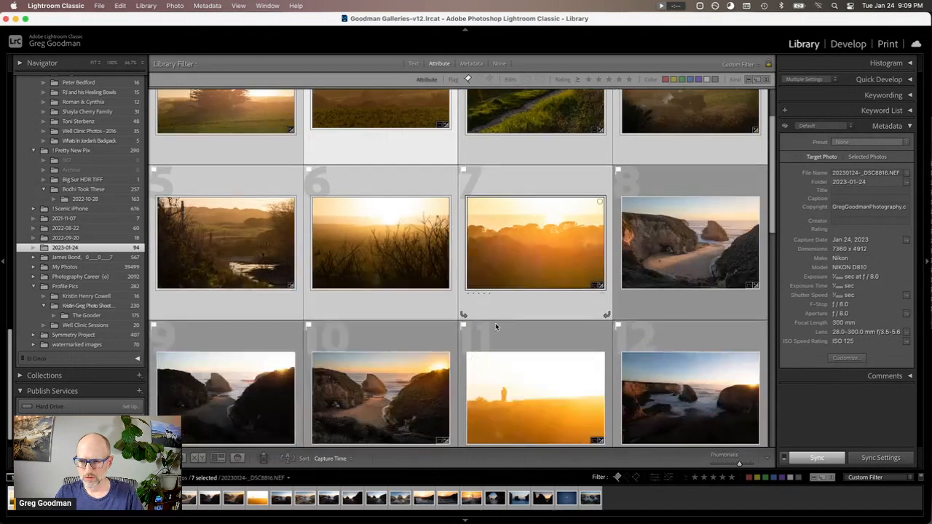
{"action": "left_click", "coordinate": [509, 371], "text": "super"}
{"action": "scroll", "coordinate": [510, 371], "scroll_direction": "down", "scroll_amount": 1}
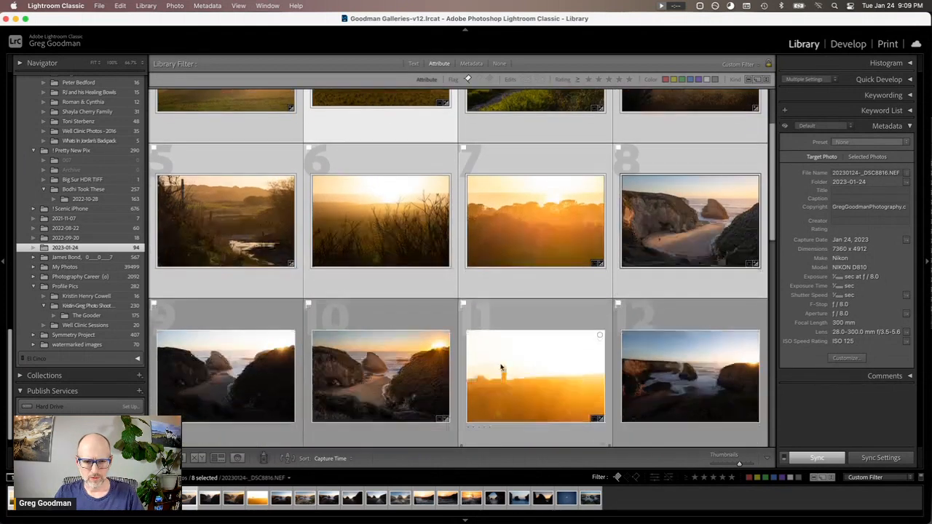
{"action": "left_click", "coordinate": [426, 357], "text": "super"}
{"action": "left_click", "coordinate": [558, 351], "text": "super"}
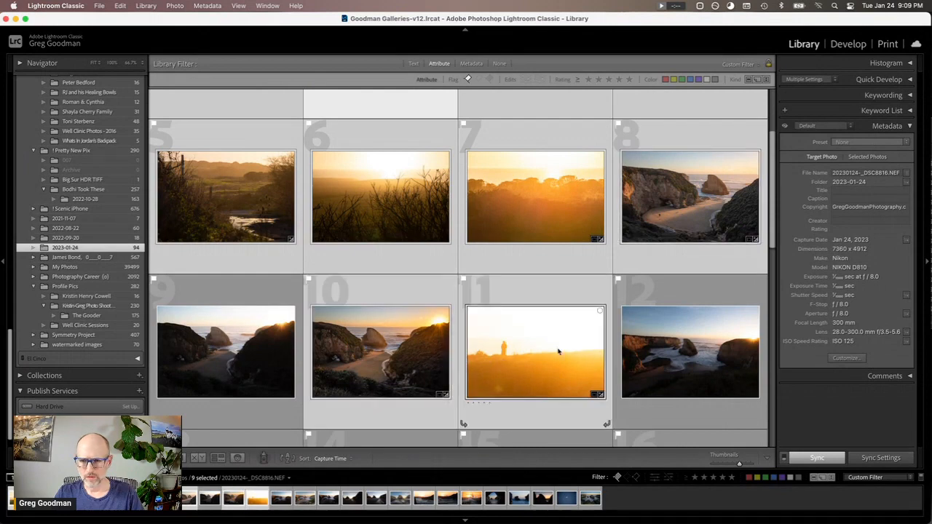
{"action": "scroll", "coordinate": [579, 370], "scroll_direction": "down", "scroll_amount": 3}
{"action": "left_click", "coordinate": [280, 371], "text": "super"}
{"action": "scroll", "coordinate": [473, 336], "scroll_direction": "down", "scroll_amount": 1}
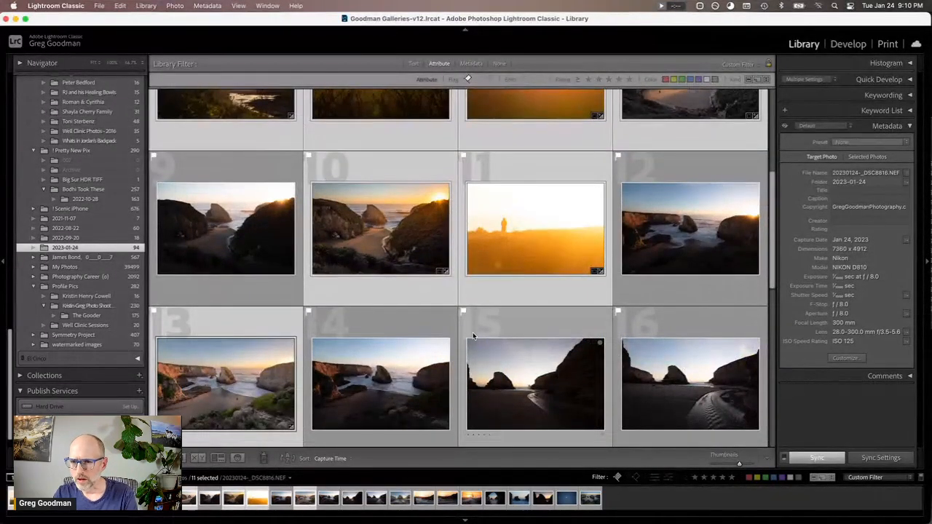
Step: Compare photo 15, the dark beach with the stream, with photo 16 and return to the start of the grid
{"action": "double_click", "coordinate": [472, 336]}
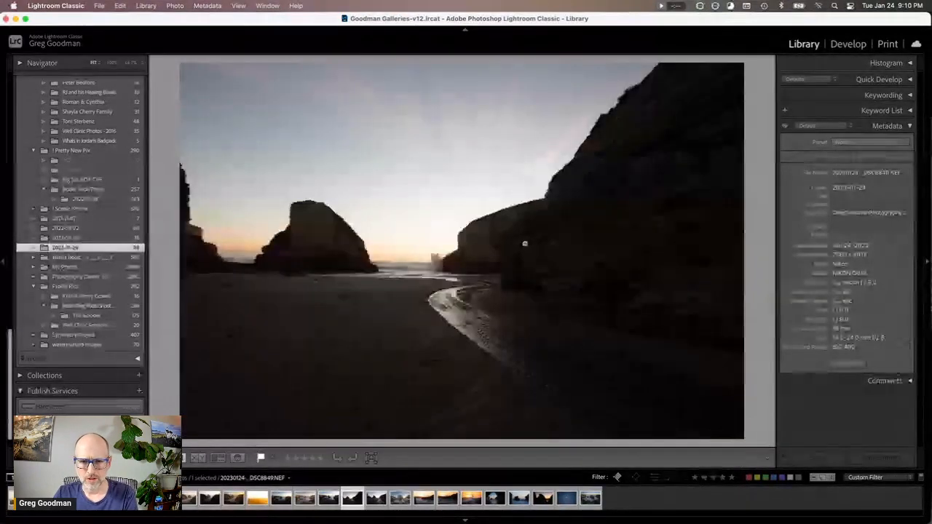
{"action": "key", "text": "Right"}
{"action": "key", "text": "Left"}
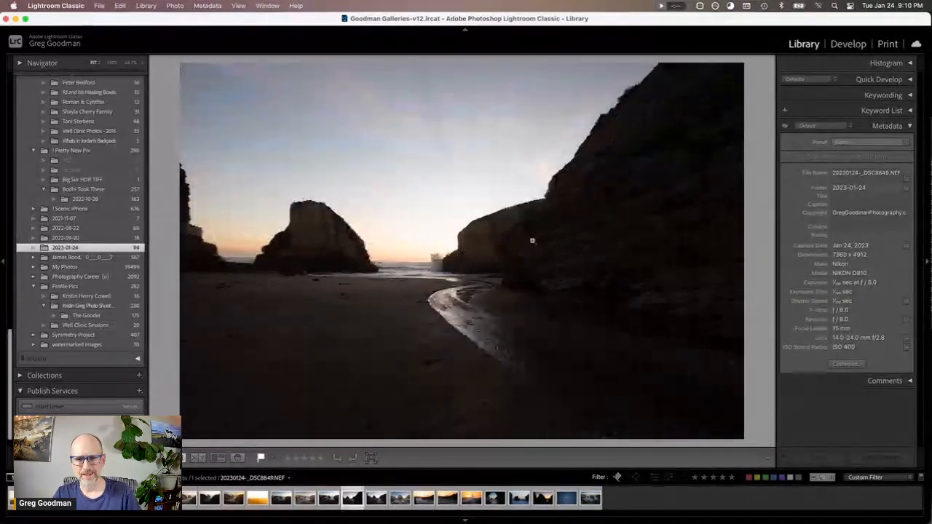
{"action": "double_click", "coordinate": [532, 241]}
{"action": "scroll", "coordinate": [534, 246], "scroll_direction": "up", "scroll_amount": 4}
{"action": "scroll", "coordinate": [533, 246], "scroll_direction": "up", "scroll_amount": 5}
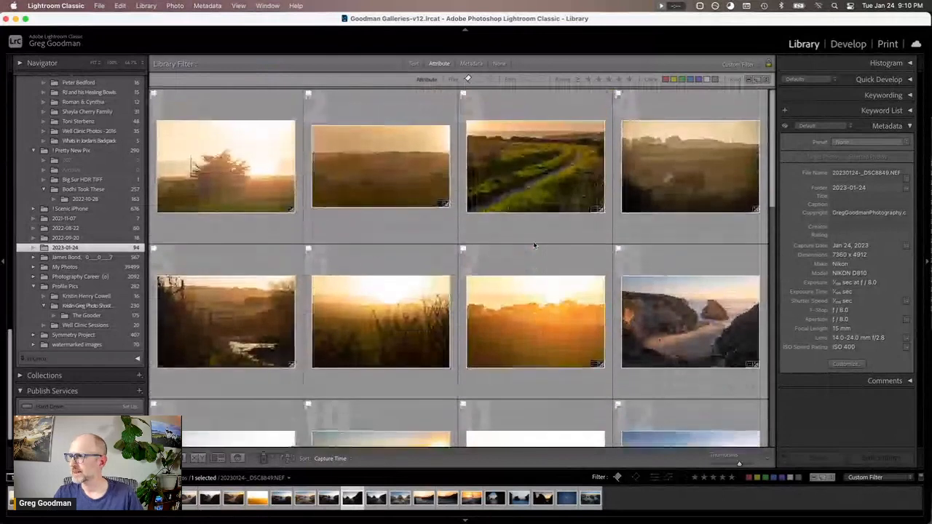
Step: Compare photo 1, the backlit cypress tree, with photo 2, the hazy hillside, in Loupe view
{"action": "double_click", "coordinate": [201, 162]}
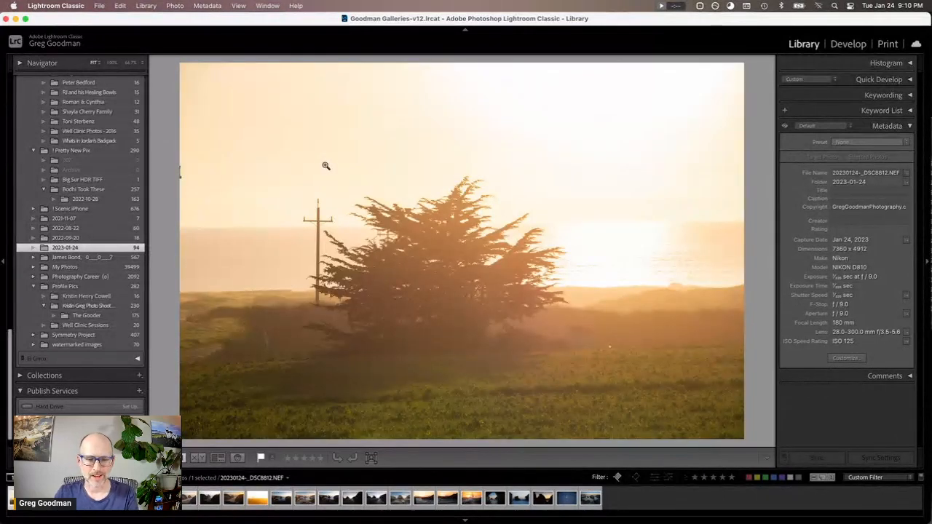
{"action": "key", "text": "Right"}
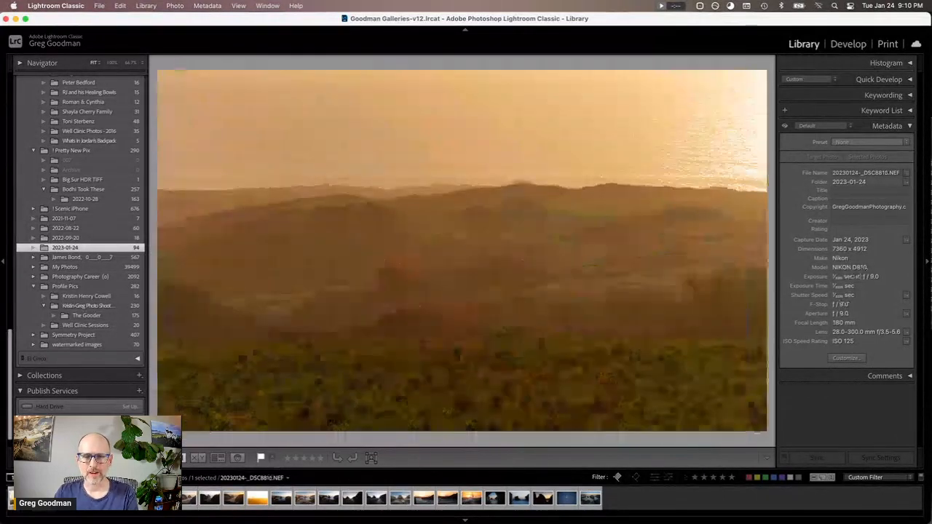
{"action": "key", "text": "Left"}
{"action": "key", "text": "Right"}
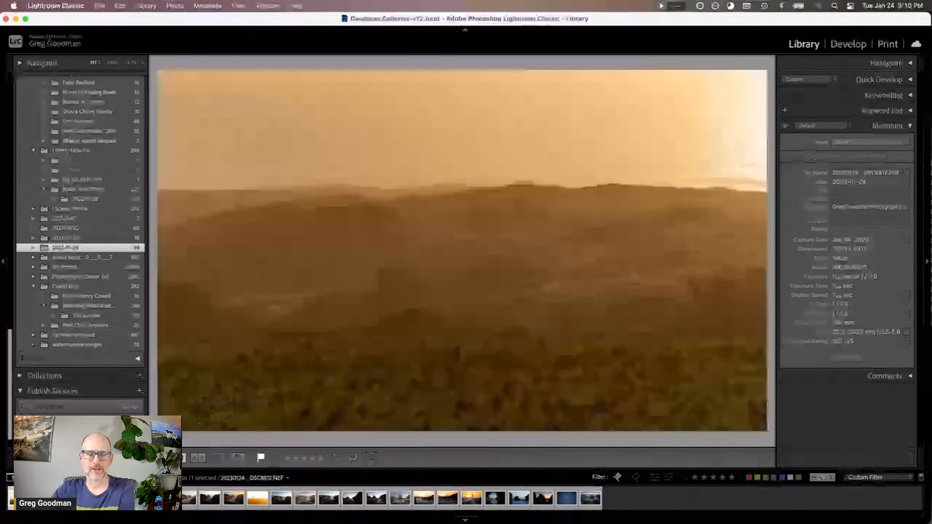
{"action": "key", "text": "Left"}
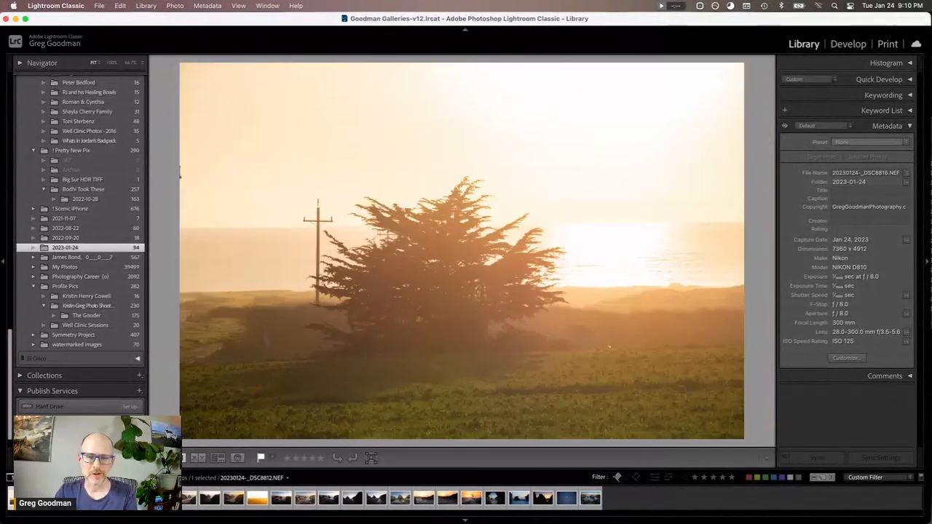
{"action": "key", "text": "Right"}
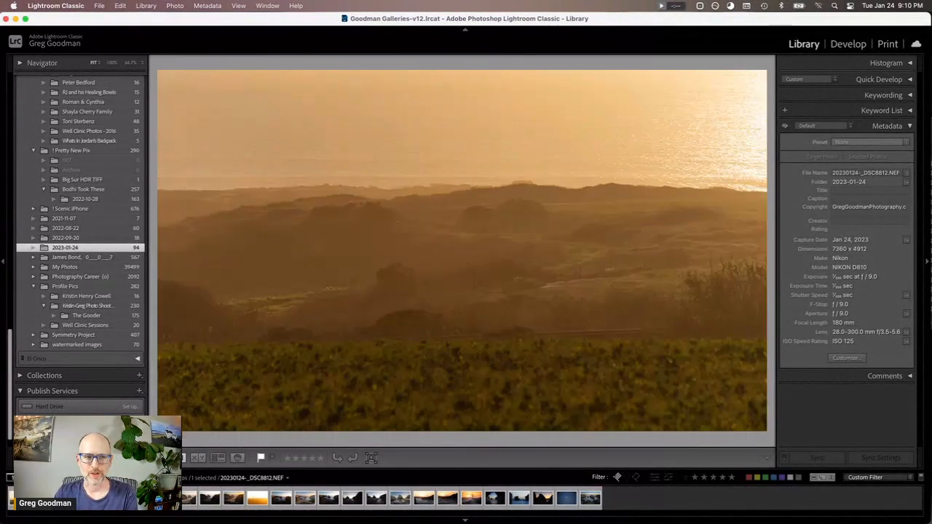
{"action": "key", "text": "Left"}
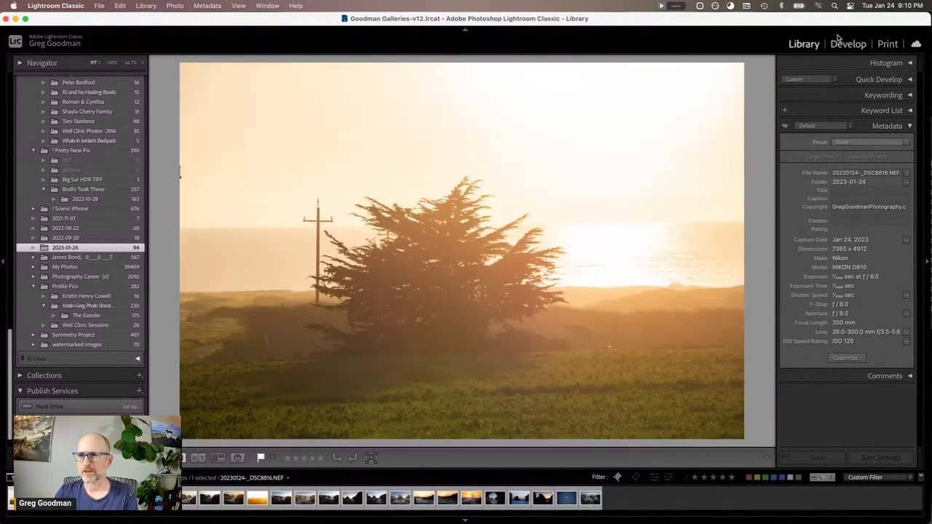
Step: In Develop, compare the imported and final edited history states of the backlit cypress photo and the hazy hillside photo
{"action": "left_click", "coordinate": [848, 43]}
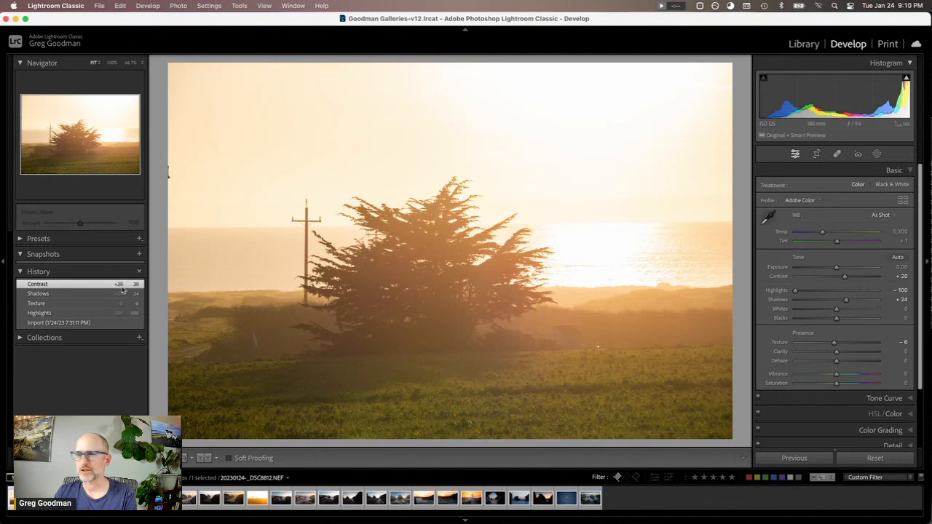
{"action": "left_click", "coordinate": [101, 324]}
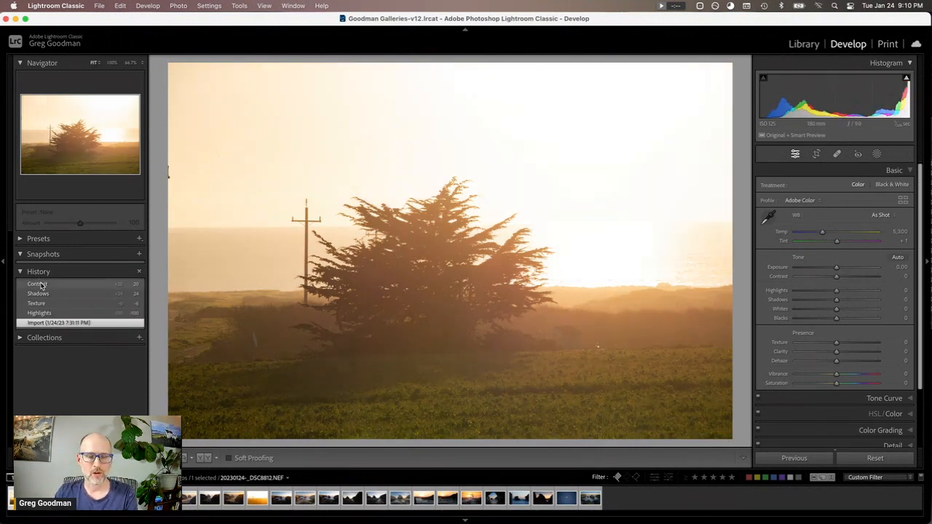
{"action": "left_click", "coordinate": [41, 284]}
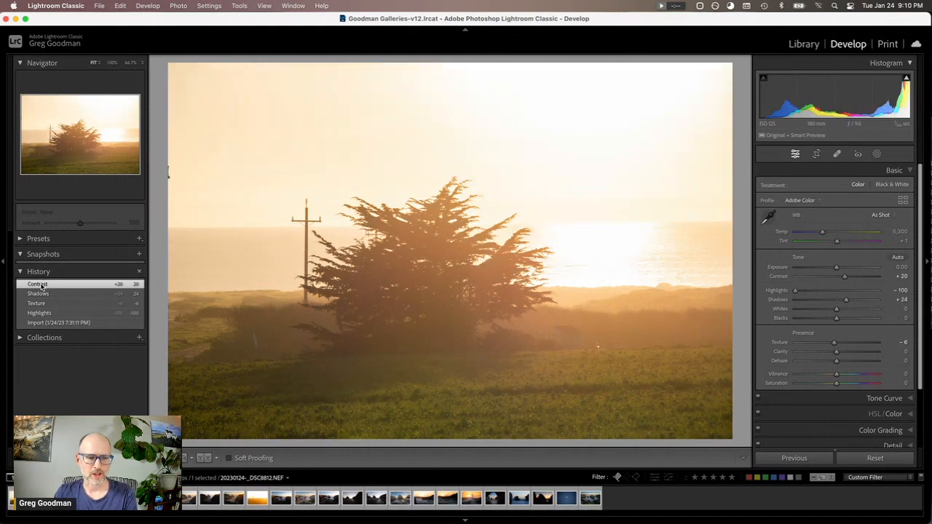
{"action": "key", "text": "Right"}
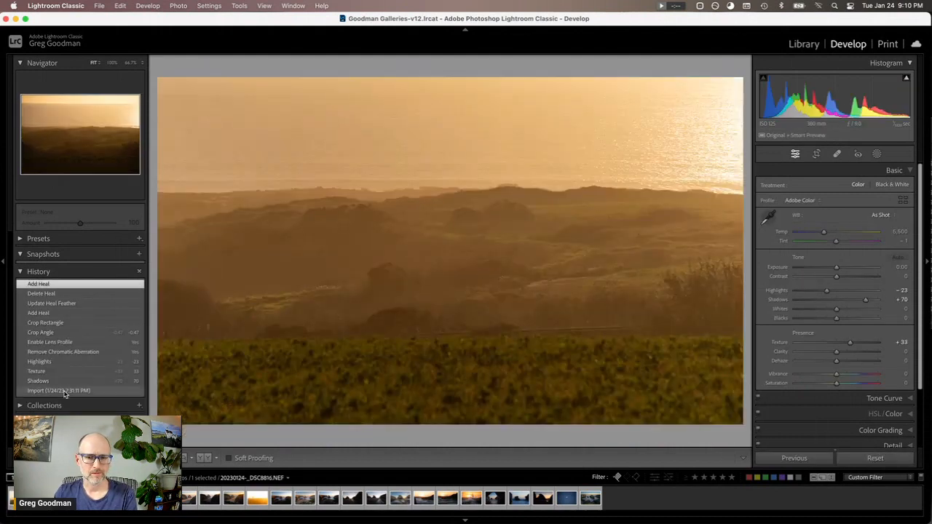
{"action": "left_click", "coordinate": [64, 393]}
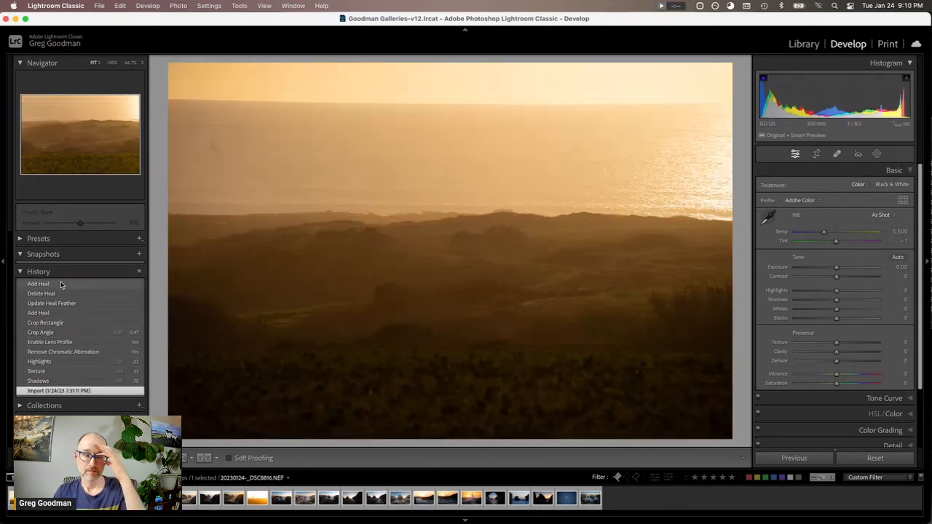
{"action": "left_click", "coordinate": [61, 285]}
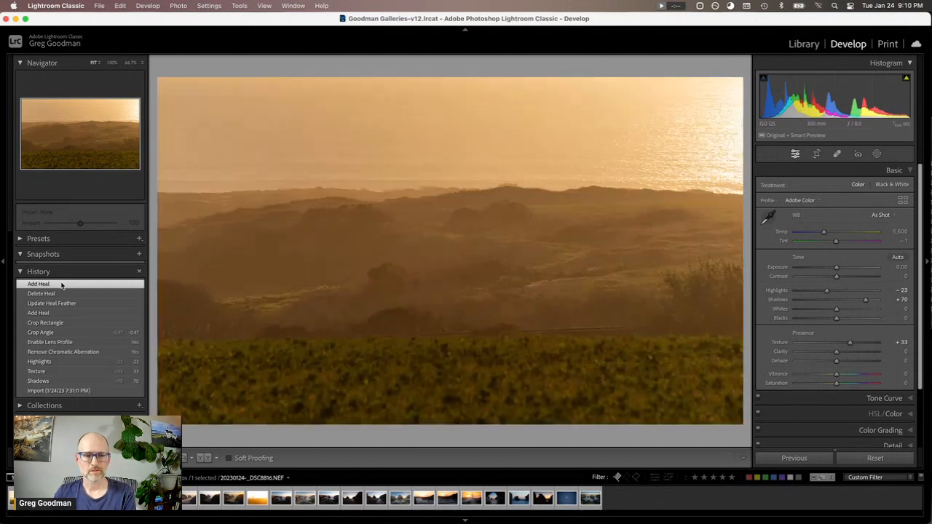
Step: Compare the original import with the latest edit for the winding grass path photo and the white farmhouse photo
{"action": "key", "text": "Right"}
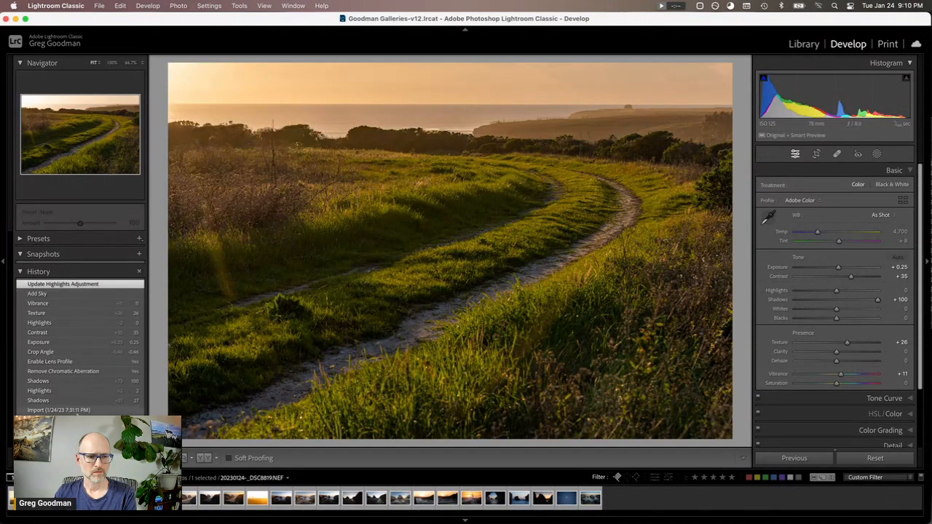
{"action": "left_click", "coordinate": [76, 410]}
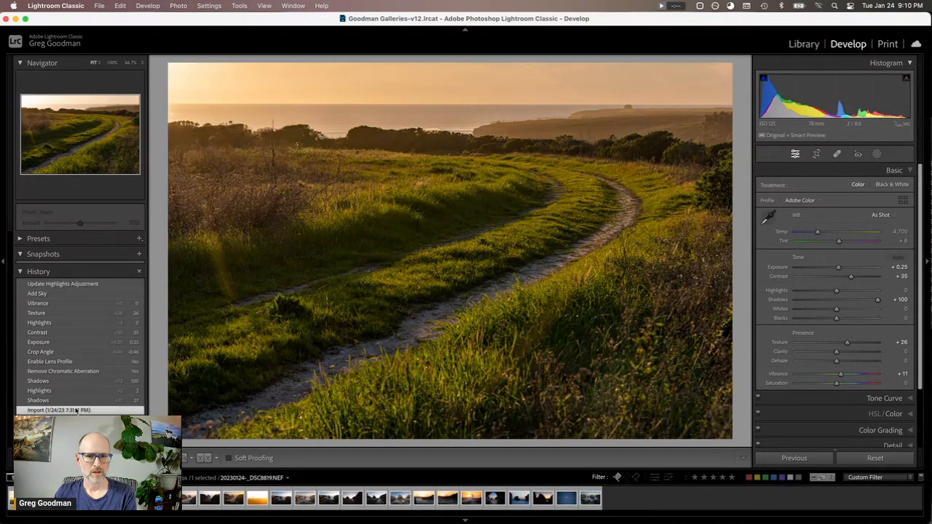
{"action": "left_click", "coordinate": [75, 284]}
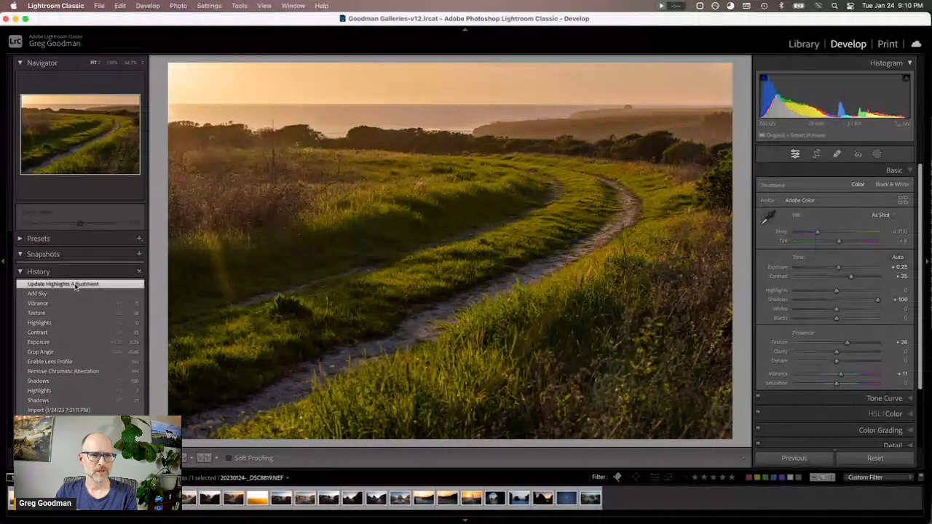
{"action": "key", "text": "Right"}
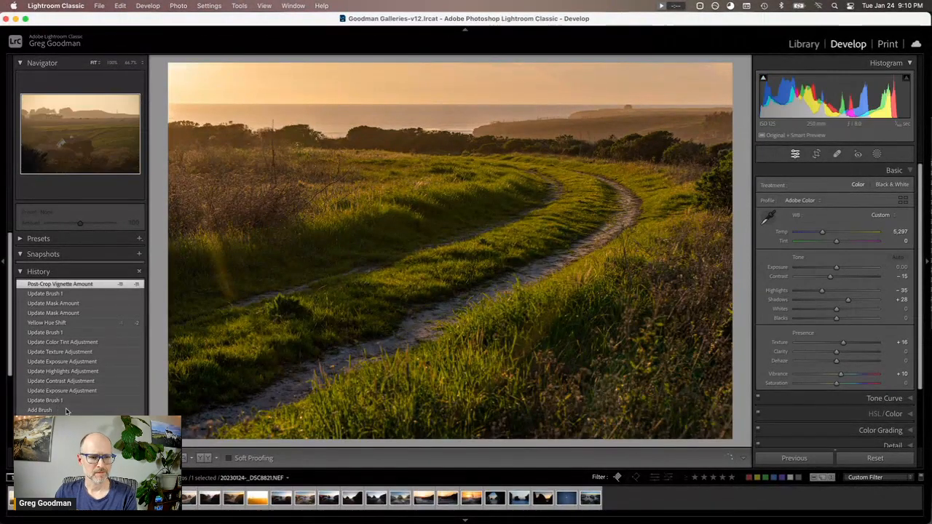
{"action": "scroll", "coordinate": [66, 412], "scroll_direction": "down", "scroll_amount": 5}
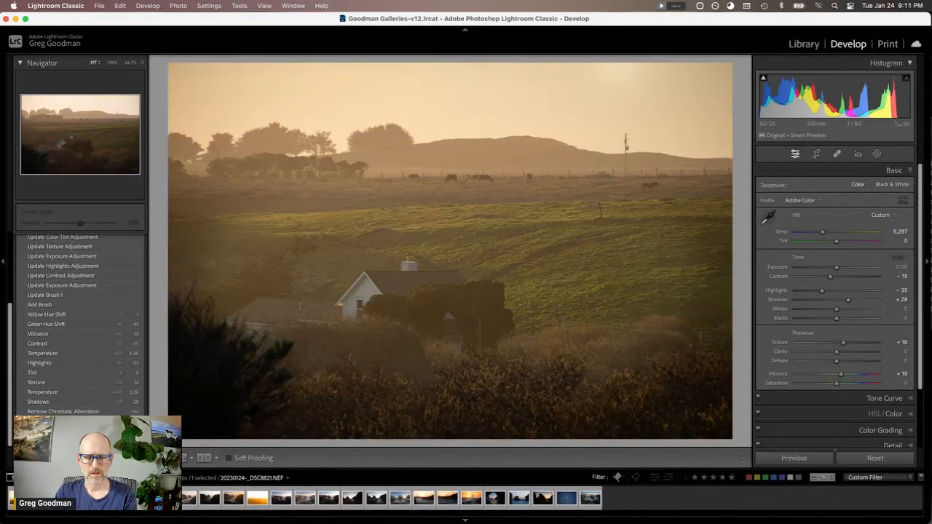
{"action": "left_click", "coordinate": [128, 297]}
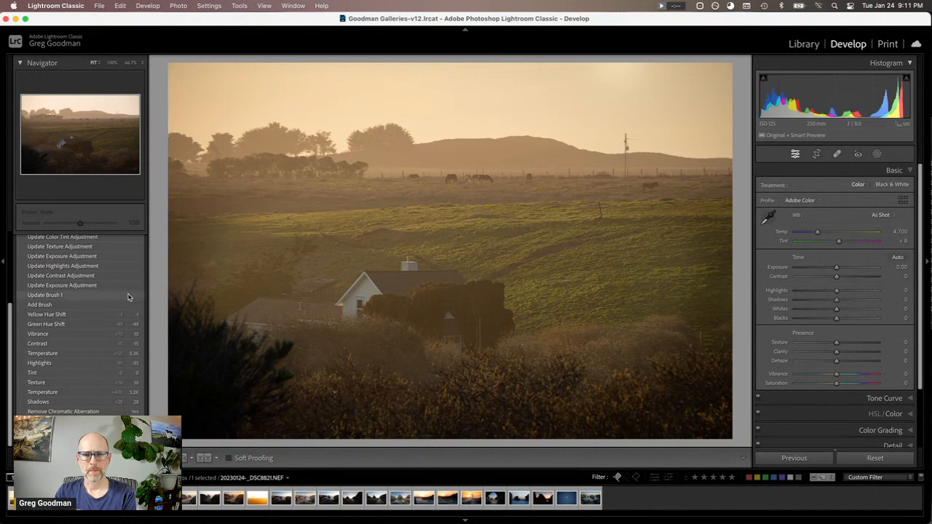
{"action": "scroll", "coordinate": [126, 295], "scroll_direction": "up", "scroll_amount": 5}
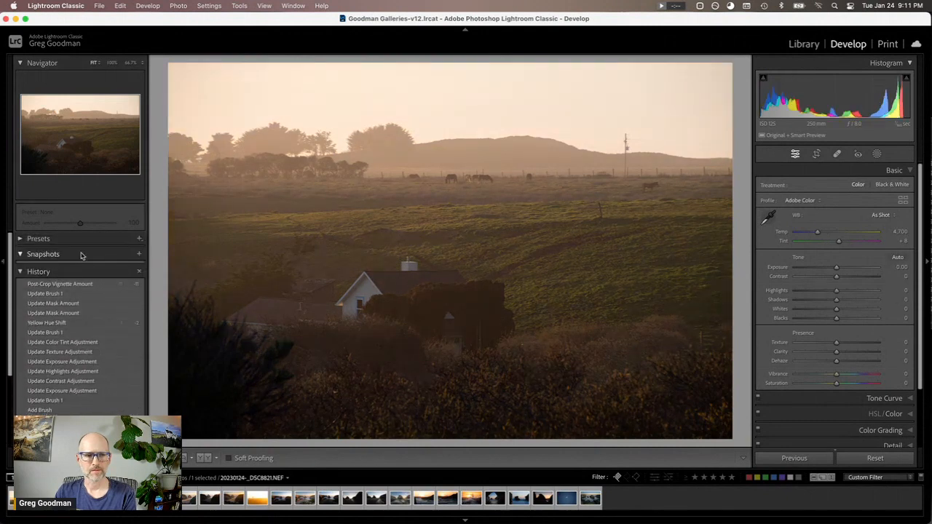
{"action": "left_click", "coordinate": [69, 286]}
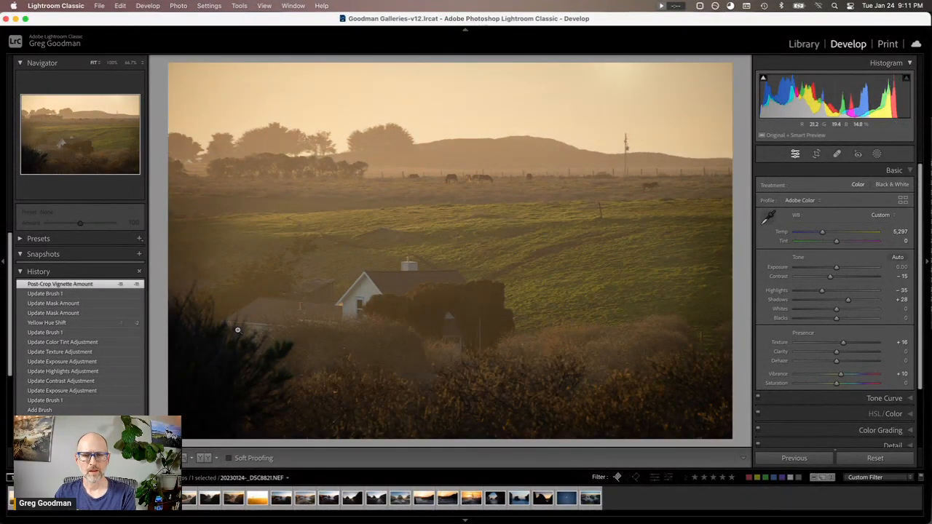
Step: Compare the import and final history states of the creek photo with the fence posts and the orange backlit treeline photo
{"action": "key", "text": "Right"}
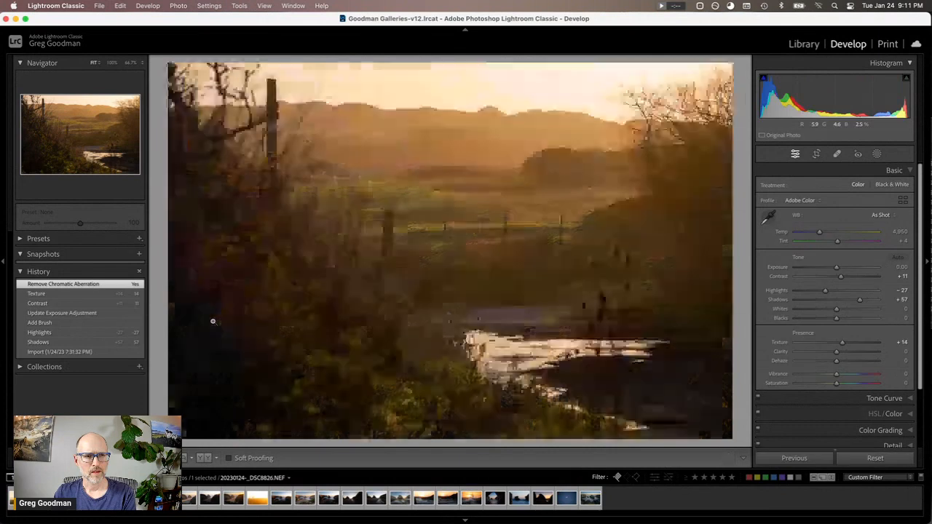
{"action": "left_click", "coordinate": [74, 354]}
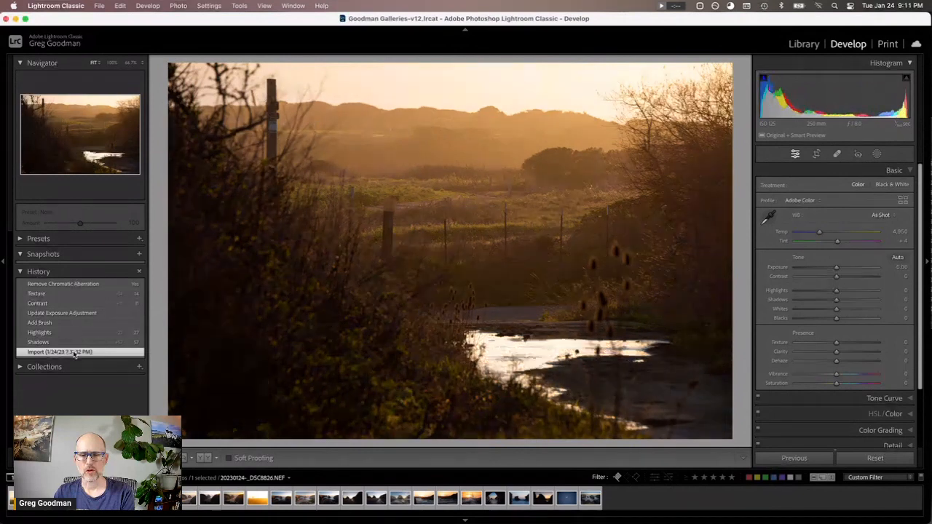
{"action": "left_click", "coordinate": [63, 285]}
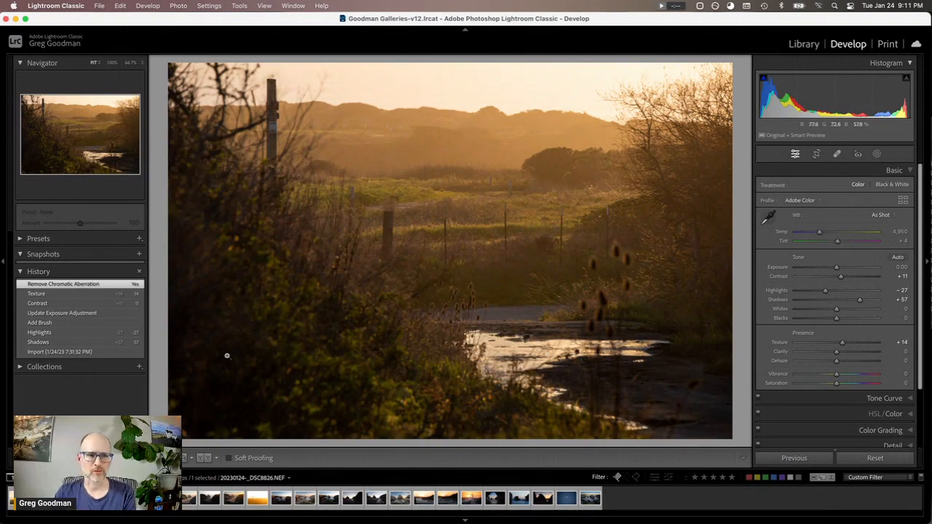
{"action": "key", "text": "Right"}
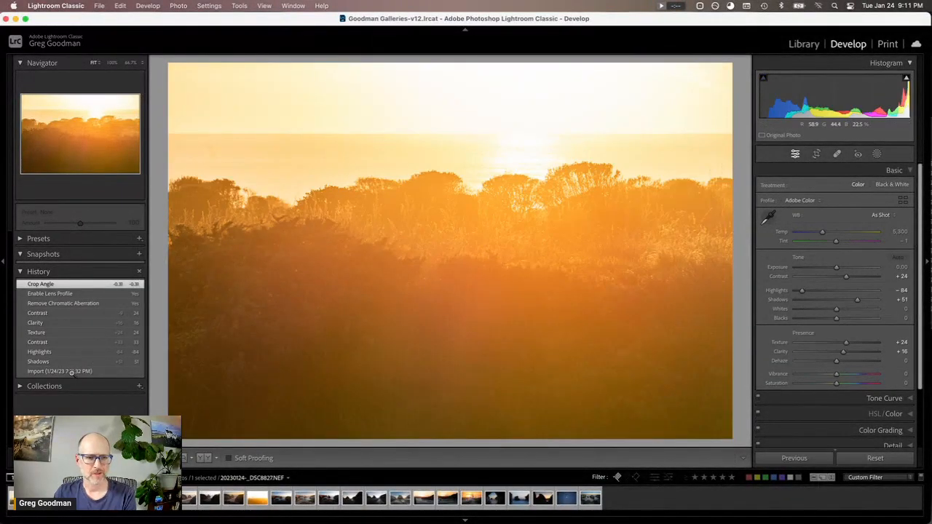
{"action": "left_click", "coordinate": [72, 373]}
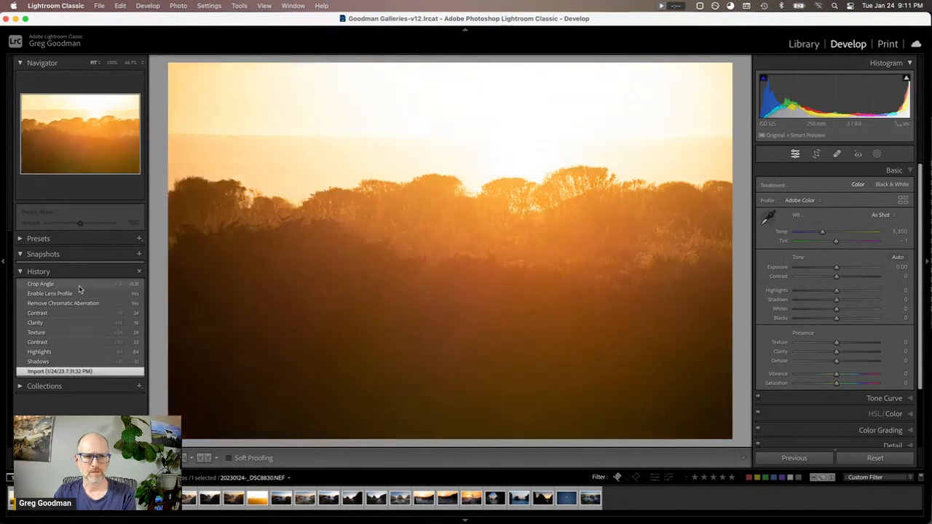
{"action": "left_click", "coordinate": [78, 285]}
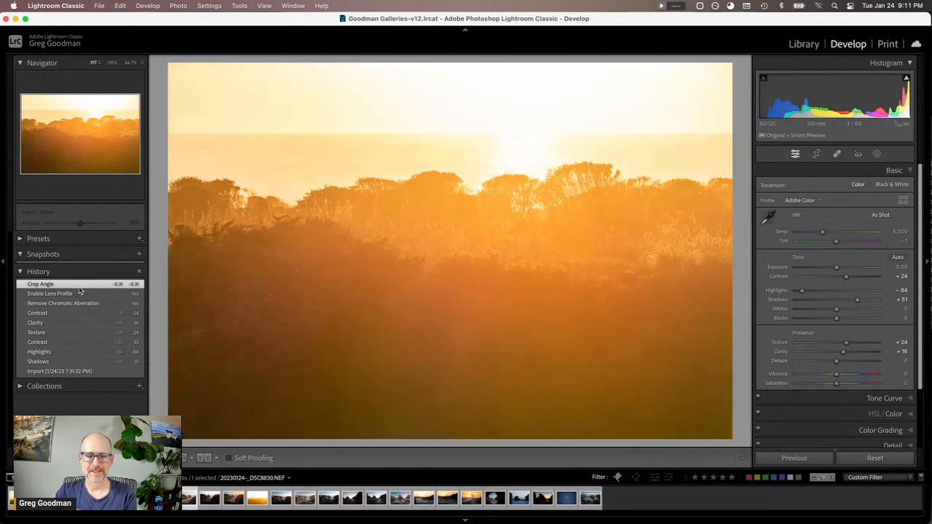
Step: Move past the edited cove photo with the person and unflag the unedited dark cove photo 20230124-_DSC8838.NEF
{"action": "key", "text": "Right"}
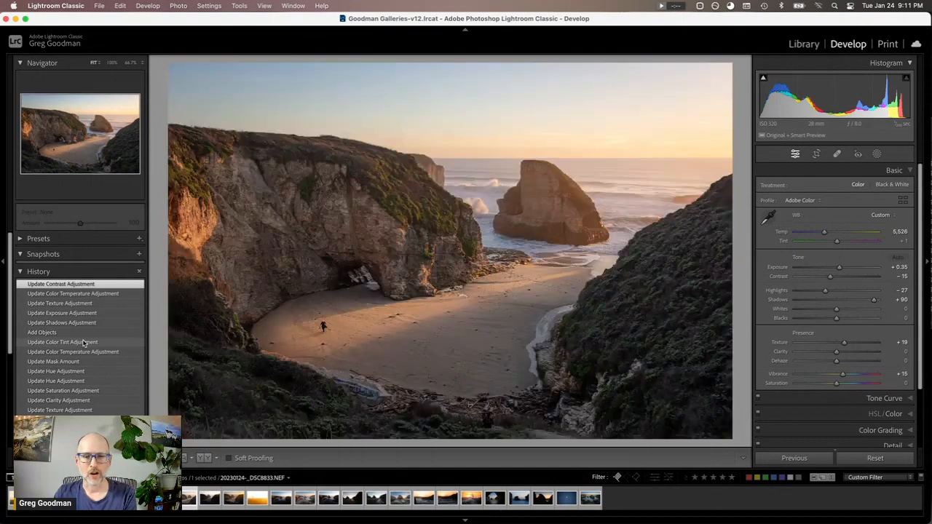
{"action": "left_click", "coordinate": [323, 326]}
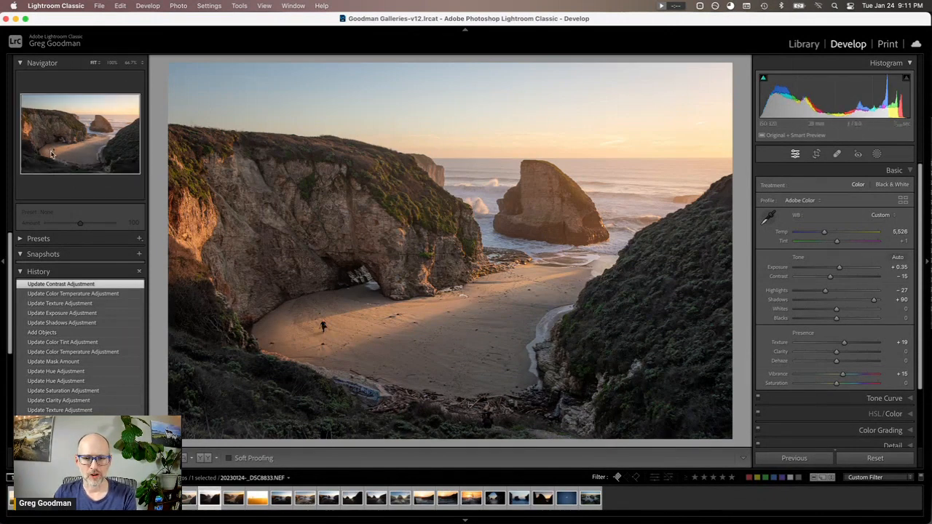
{"action": "key", "text": "Right"}
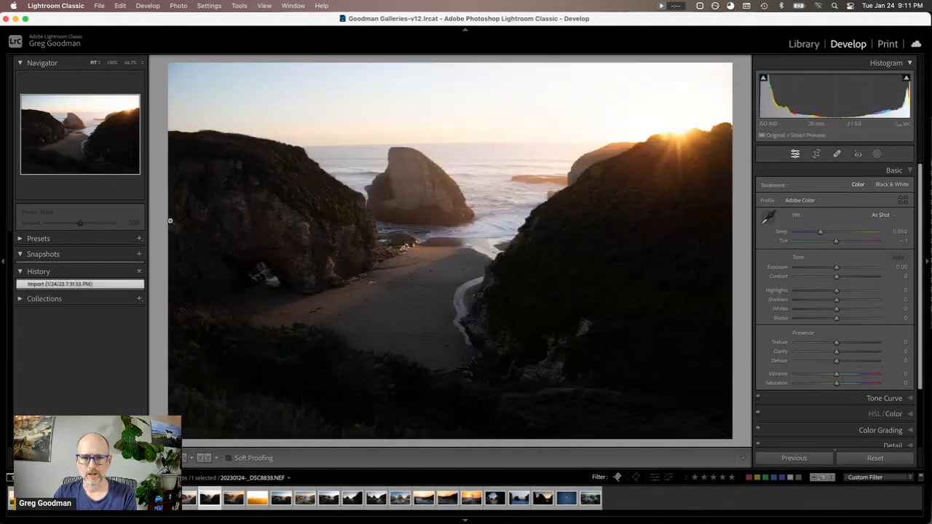
{"action": "key", "text": "u"}
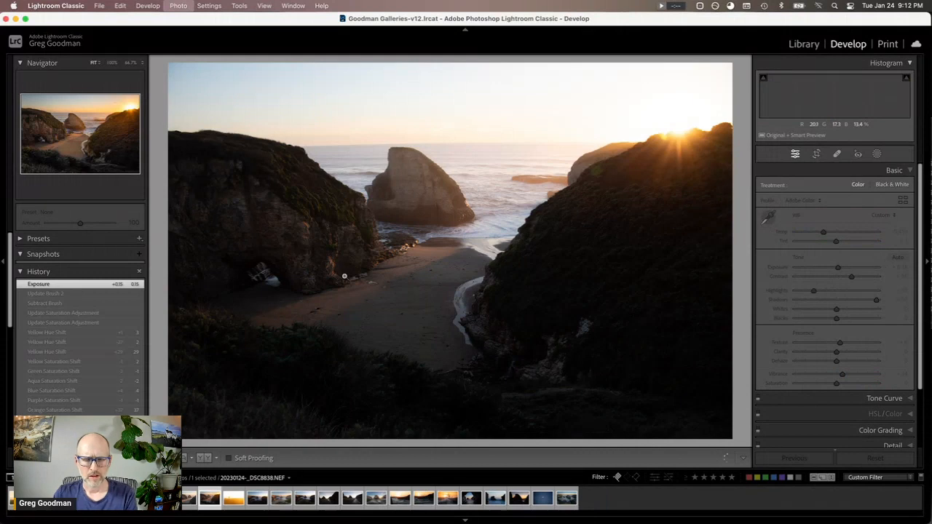
Step: Return to the cove photo with the person on the sand and compare its import state with its latest contrast adjustment
{"action": "key", "text": "Right"}
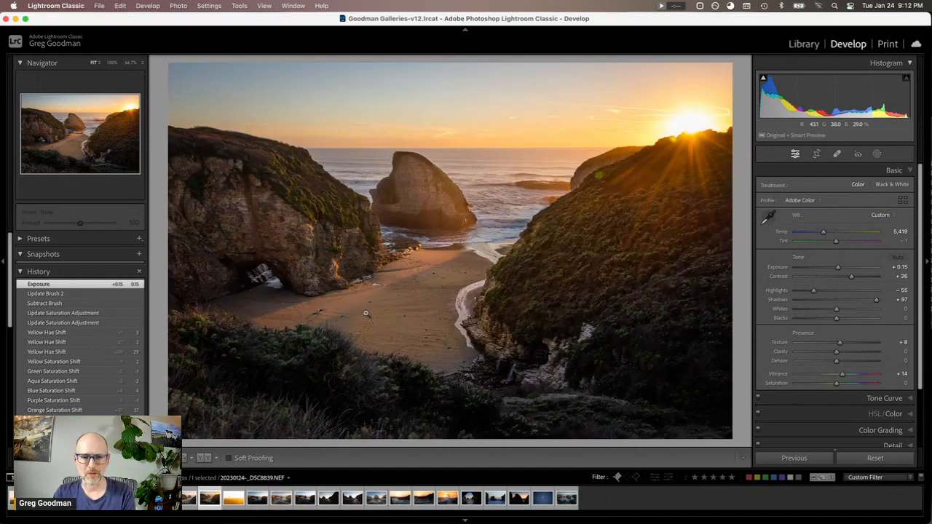
{"action": "key", "text": "Right"}
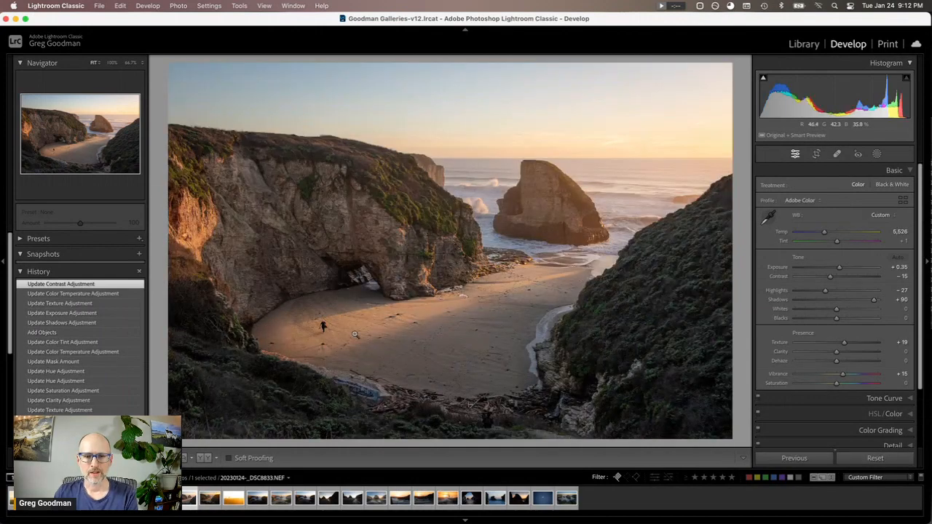
{"action": "scroll", "coordinate": [137, 387], "scroll_direction": "down", "scroll_amount": 2}
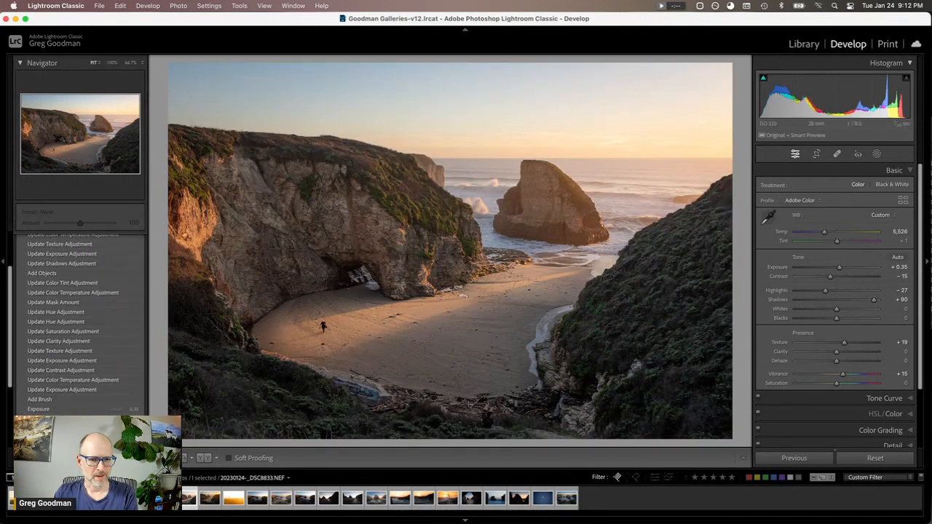
{"action": "scroll", "coordinate": [80, 327], "scroll_direction": "down", "scroll_amount": 2}
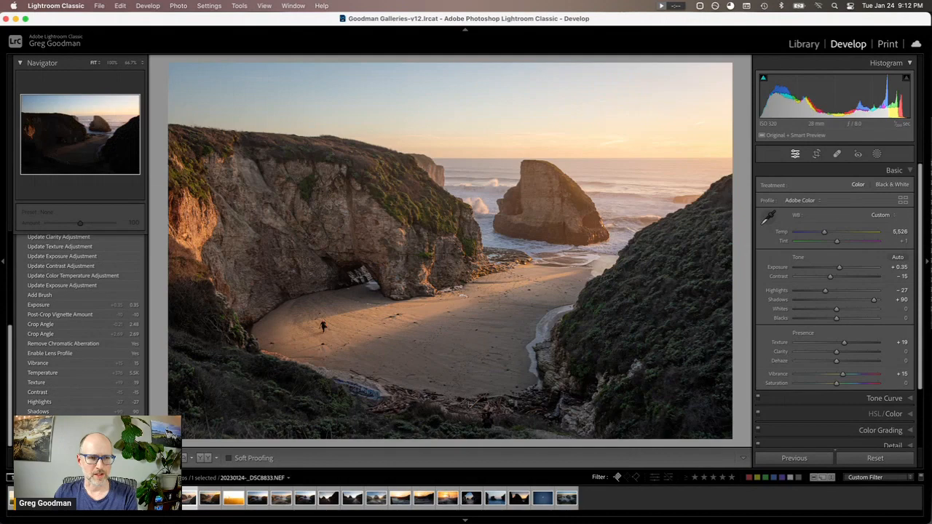
{"action": "left_click", "coordinate": [100, 379]}
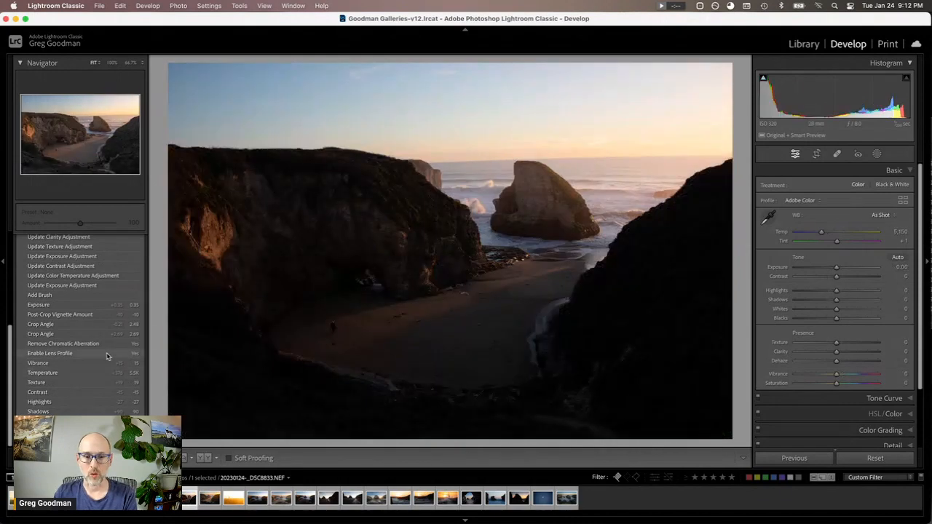
{"action": "scroll", "coordinate": [69, 306], "scroll_direction": "up", "scroll_amount": 5}
{"action": "scroll", "coordinate": [65, 256], "scroll_direction": "up", "scroll_amount": 3}
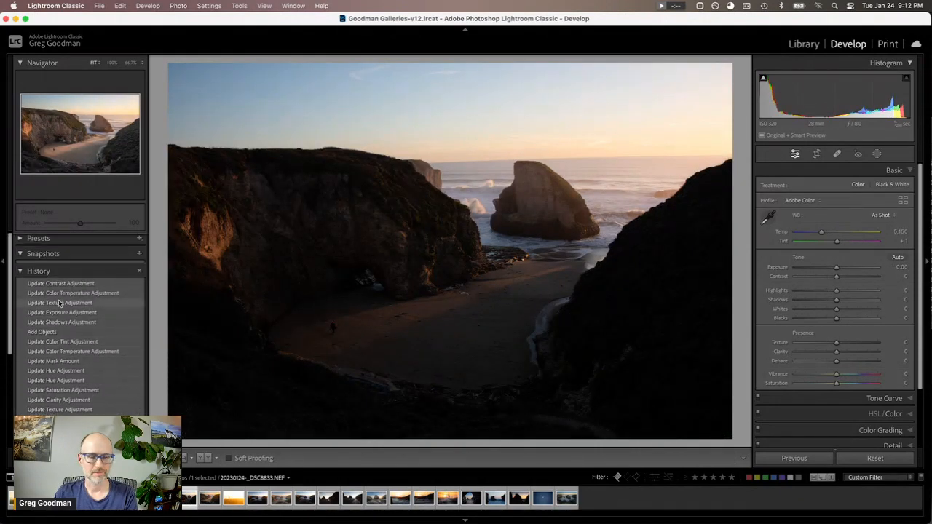
{"action": "left_click", "coordinate": [53, 283]}
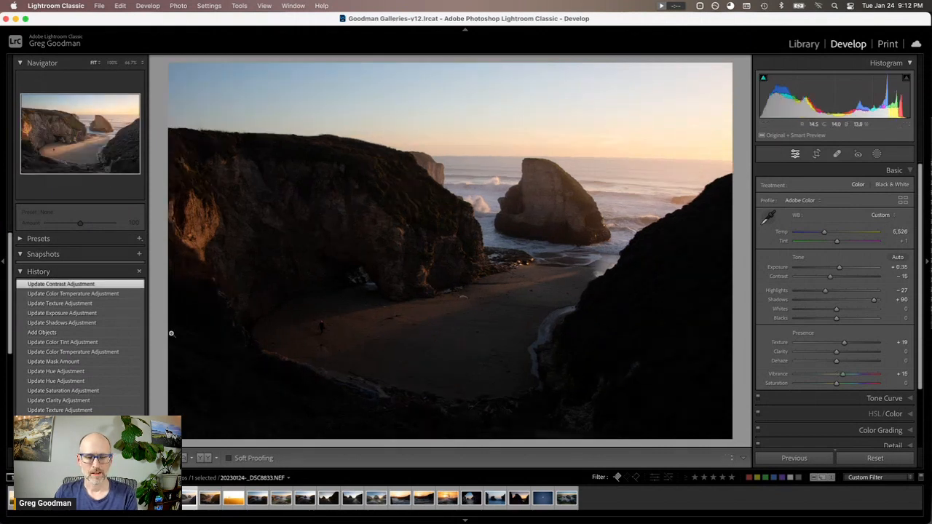
Step: Move to the sunburst cove photo 20230124-_DSC8839.NEF and compare its import state with its latest exposure edit
{"action": "key", "text": "Right"}
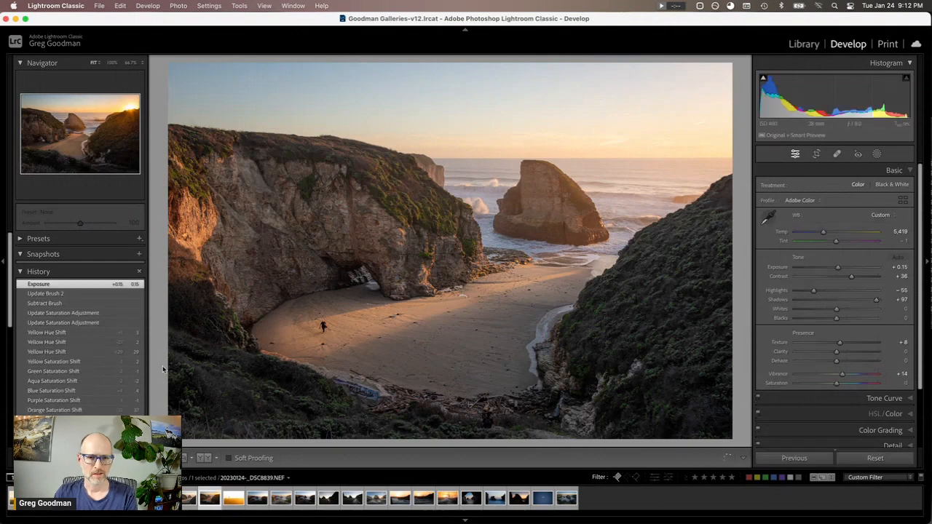
{"action": "scroll", "coordinate": [106, 377], "scroll_direction": "down", "scroll_amount": 10}
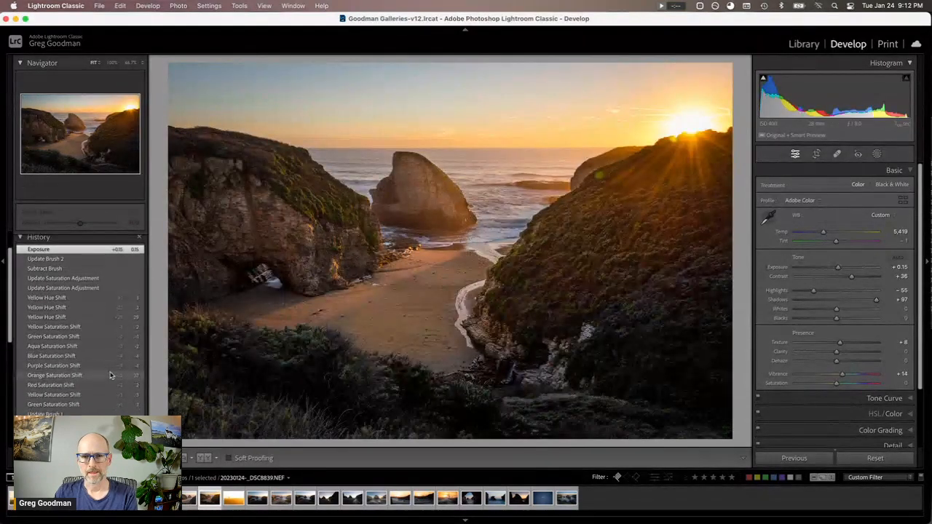
{"action": "scroll", "coordinate": [72, 325], "scroll_direction": "down", "scroll_amount": 2}
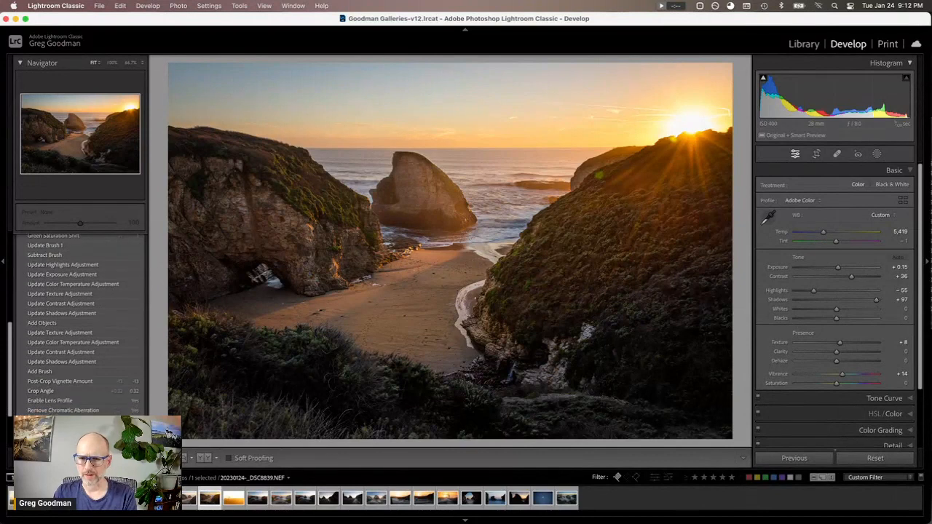
{"action": "scroll", "coordinate": [73, 326], "scroll_direction": "down", "scroll_amount": 6}
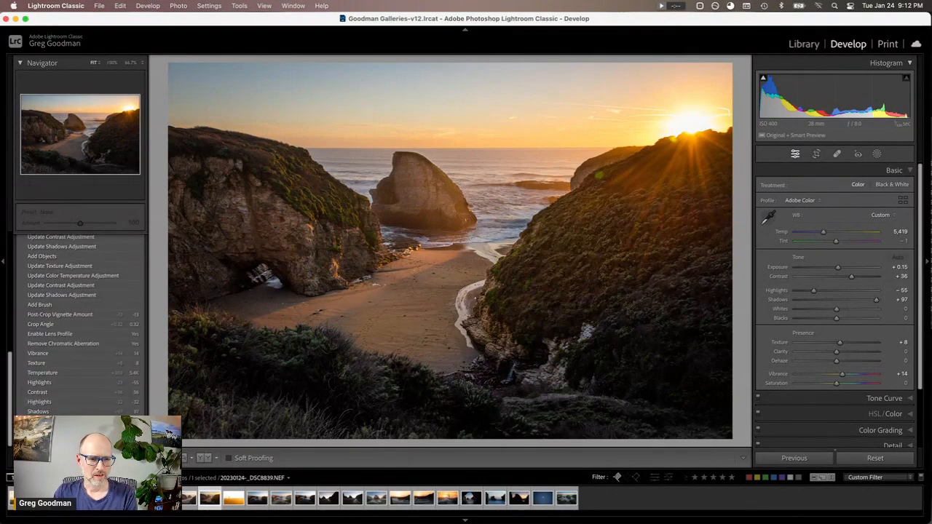
{"action": "left_click", "coordinate": [82, 330]}
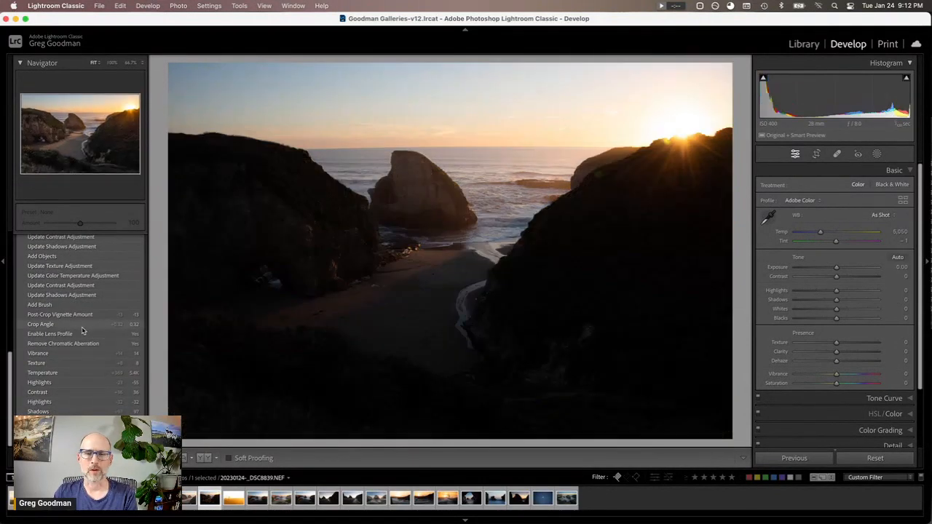
{"action": "scroll", "coordinate": [81, 320], "scroll_direction": "up", "scroll_amount": 10}
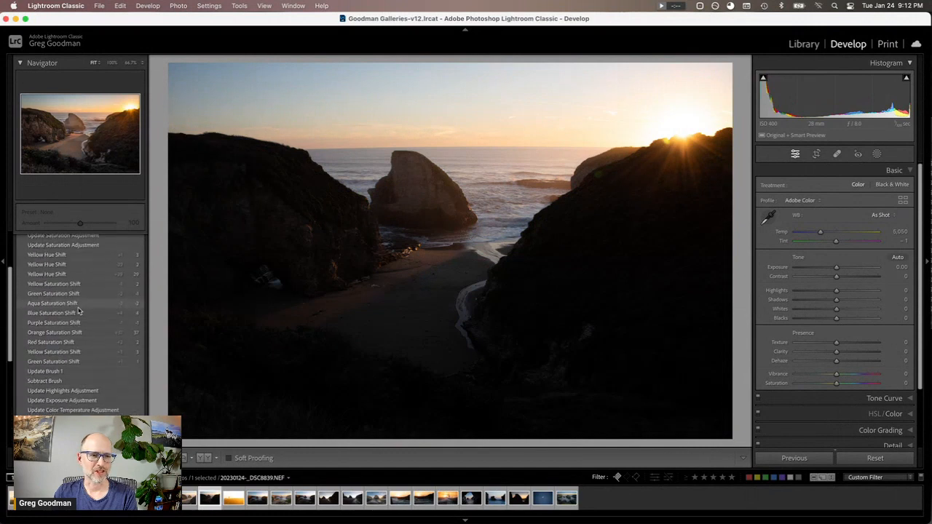
{"action": "scroll", "coordinate": [78, 312], "scroll_direction": "up", "scroll_amount": 8}
{"action": "left_click", "coordinate": [62, 263]}
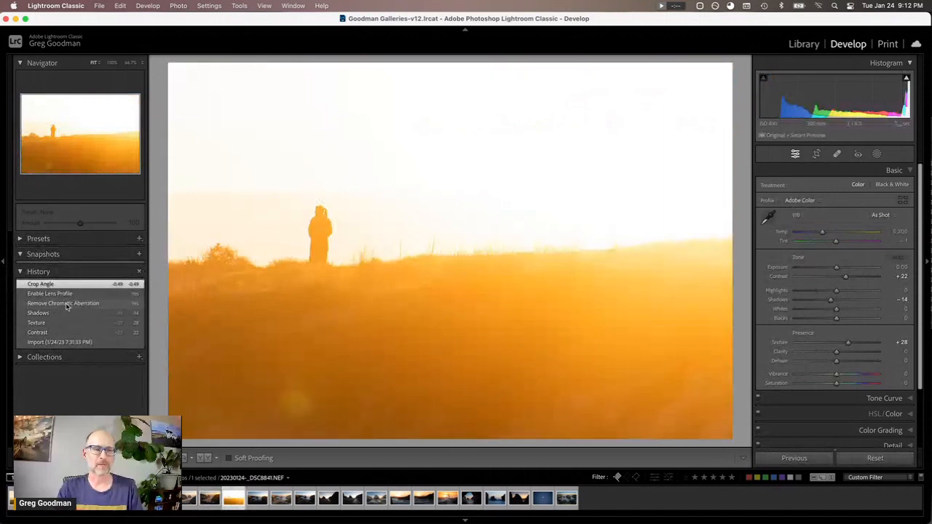
Step: Compare the import and latest history states of the orange silhouette photo and the wide cove photo 20230124-_DSC8846.NEF
{"action": "left_click", "coordinate": [46, 342]}
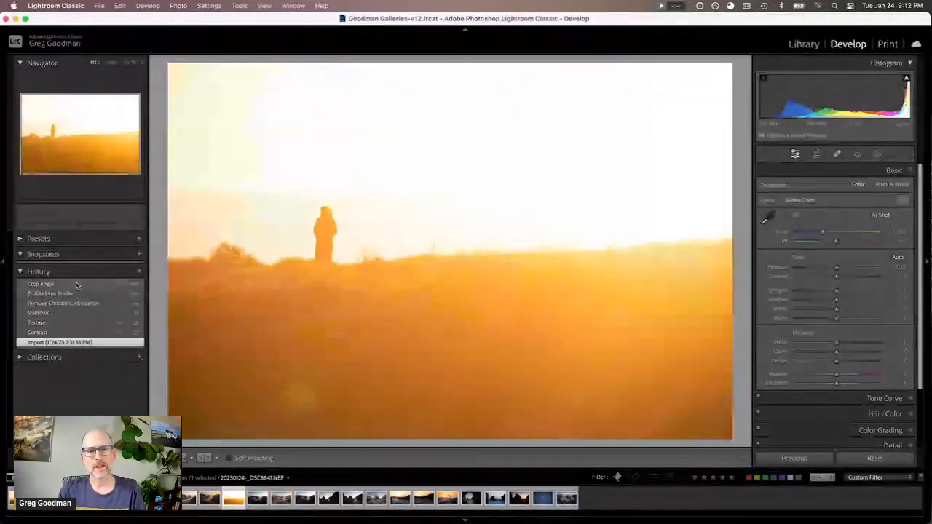
{"action": "left_click", "coordinate": [77, 285]}
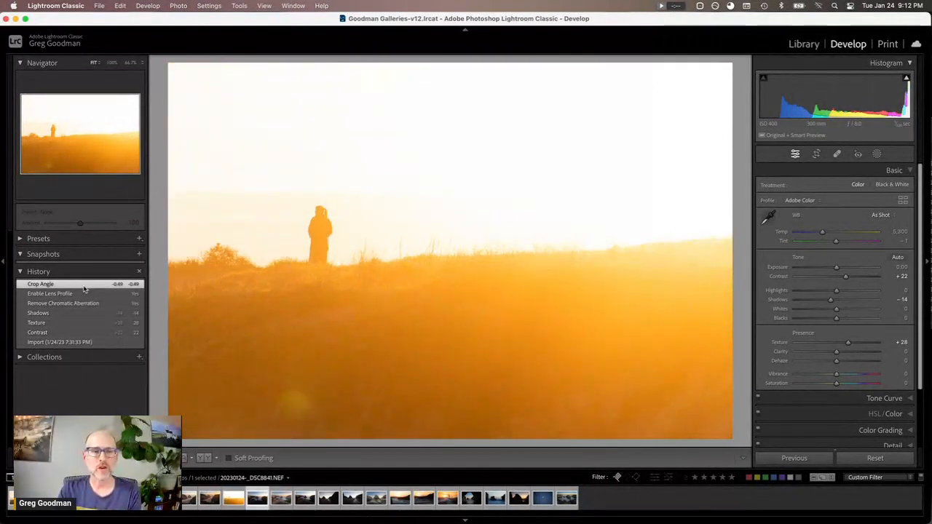
{"action": "key", "text": "Right"}
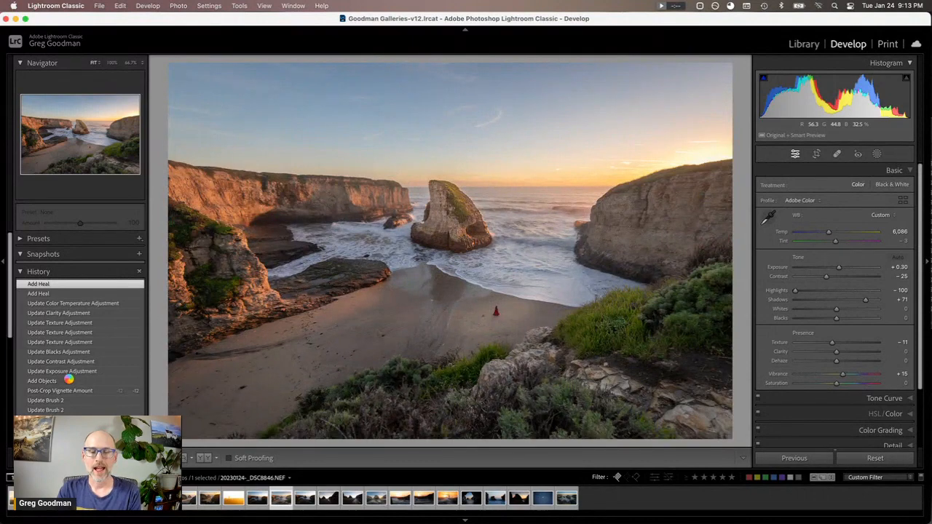
{"action": "scroll", "coordinate": [105, 352], "scroll_direction": "down", "scroll_amount": 10}
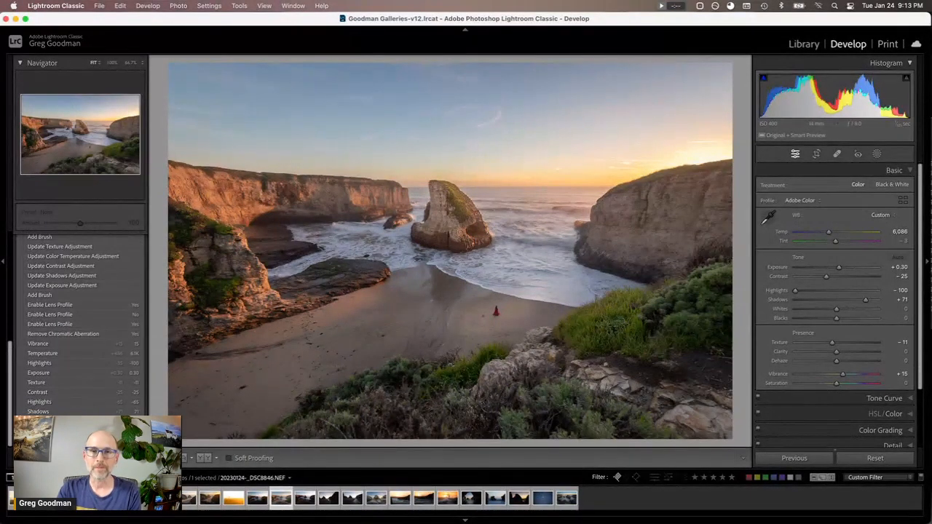
{"action": "left_click", "coordinate": [76, 412]}
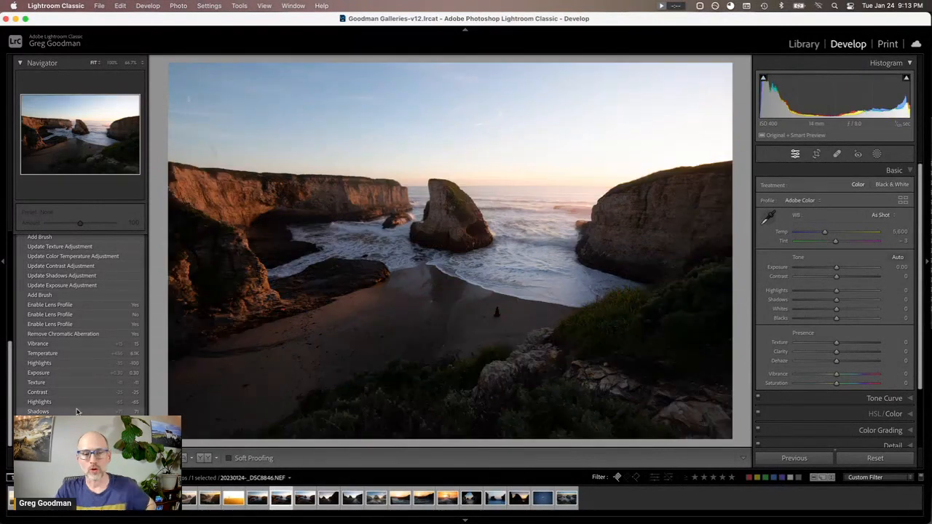
{"action": "scroll", "coordinate": [62, 357], "scroll_direction": "up", "scroll_amount": 10}
{"action": "left_click", "coordinate": [64, 285]}
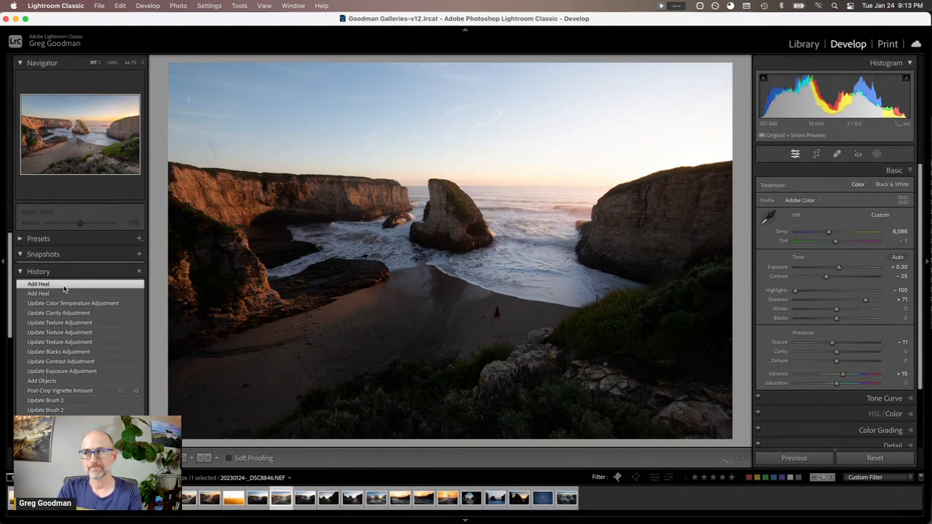
Step: Move past the unedited cove and beach stream photos and compare the import and latest edit of the tide pool photo 20230124-_DSC8854.NEF
{"action": "key", "text": "Right"}
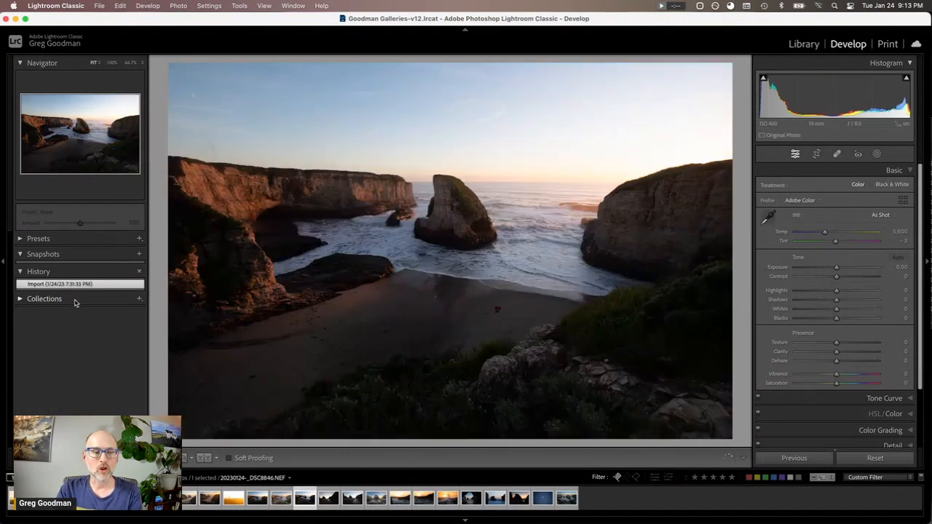
{"action": "key", "text": "Right"}
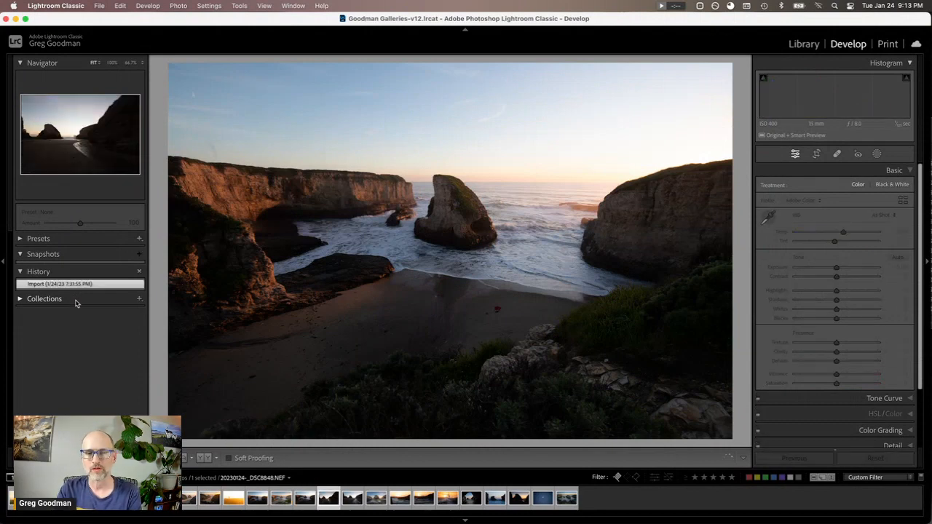
{"action": "key", "text": "Right"}
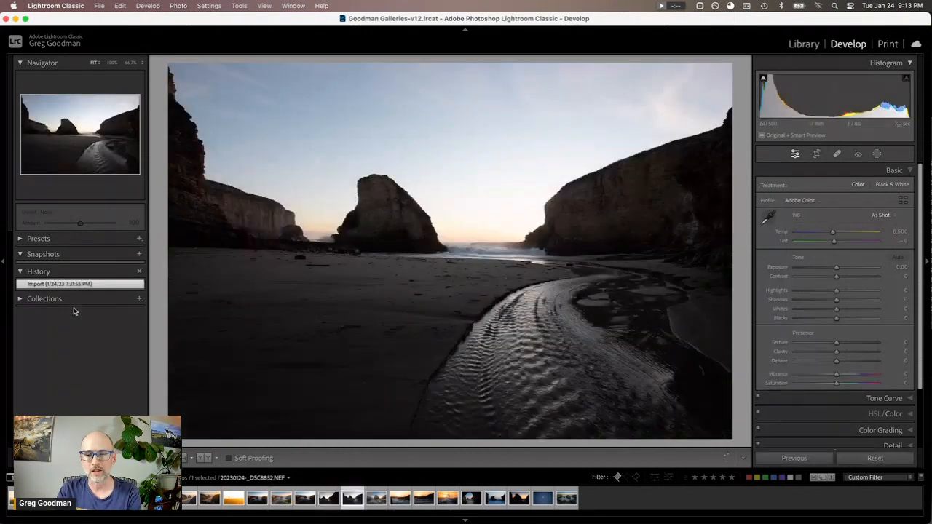
{"action": "key", "text": "Right"}
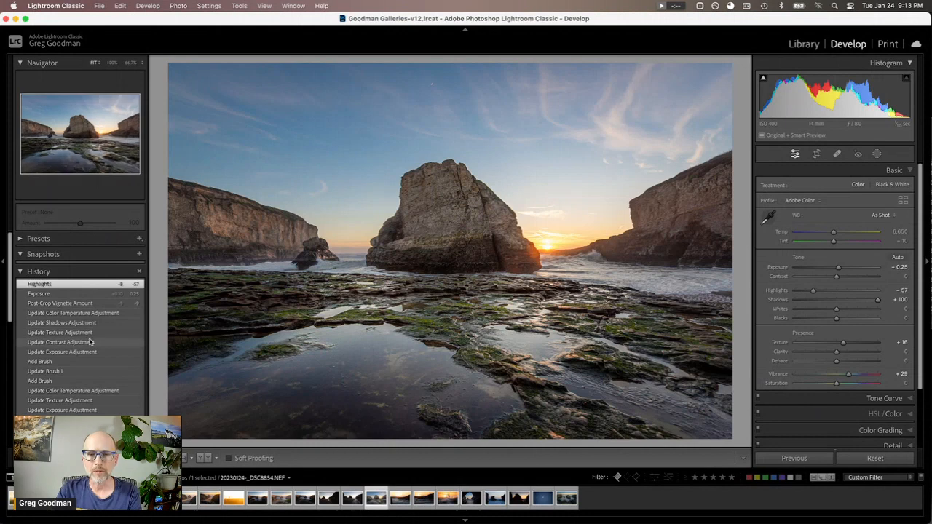
{"action": "scroll", "coordinate": [80, 334], "scroll_direction": "down", "scroll_amount": 10}
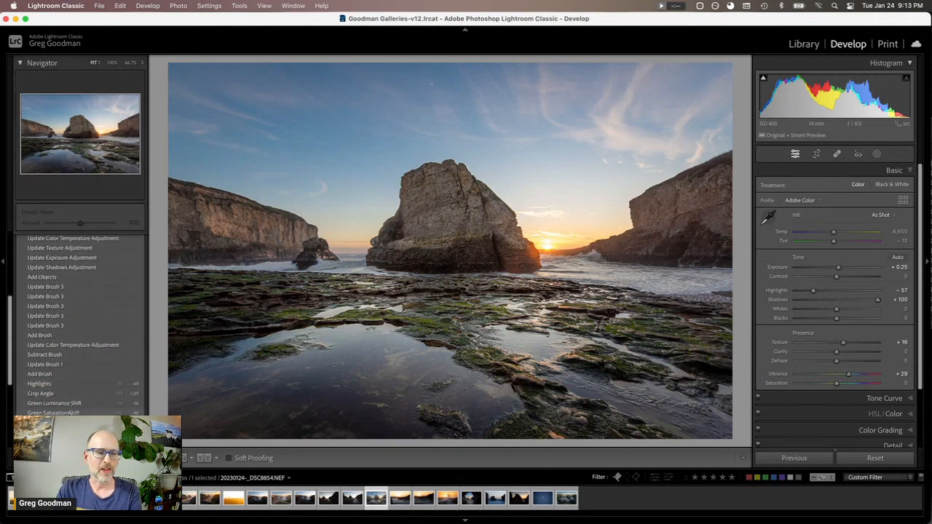
{"action": "scroll", "coordinate": [80, 320], "scroll_direction": "down", "scroll_amount": 3}
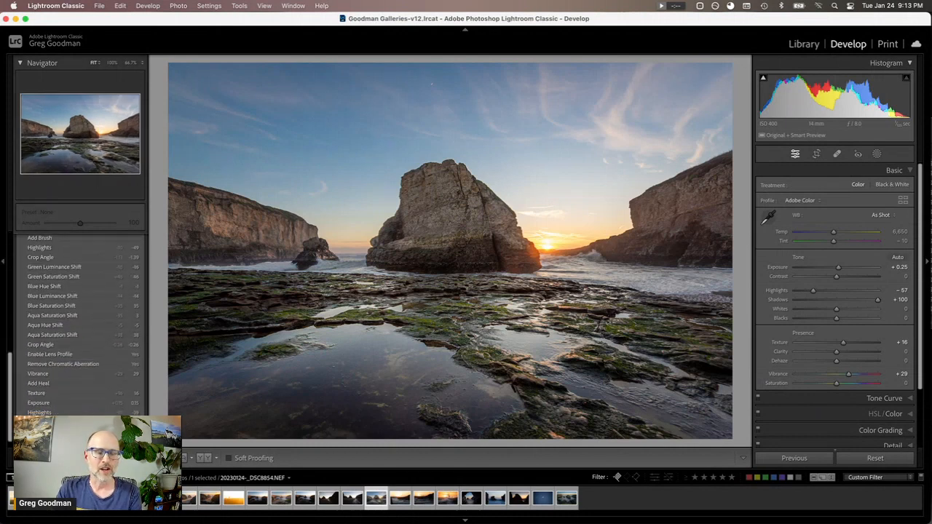
{"action": "left_click", "coordinate": [75, 410]}
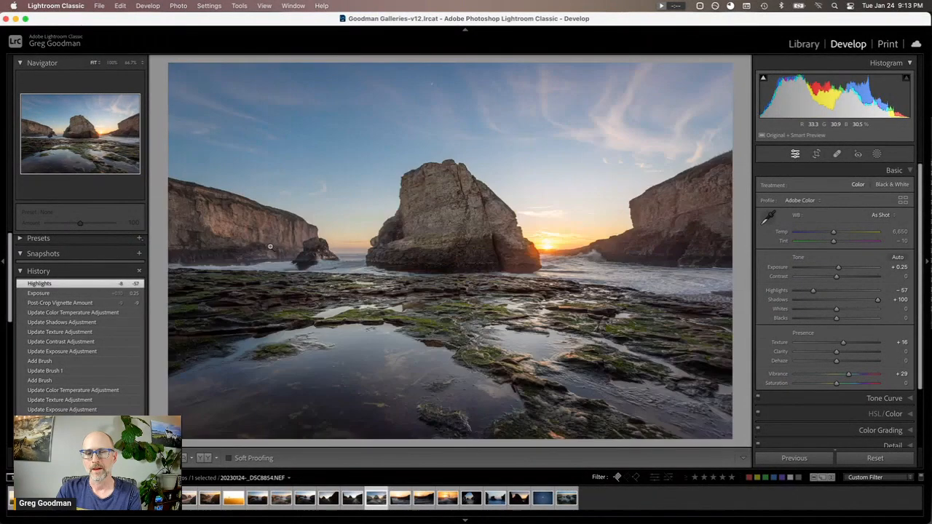
Step: Look through the remaining flagged wave, sea cave, silhouette and crescent moon photos up to 20230124-_DSC8913.TIF
{"action": "key", "text": "Right"}
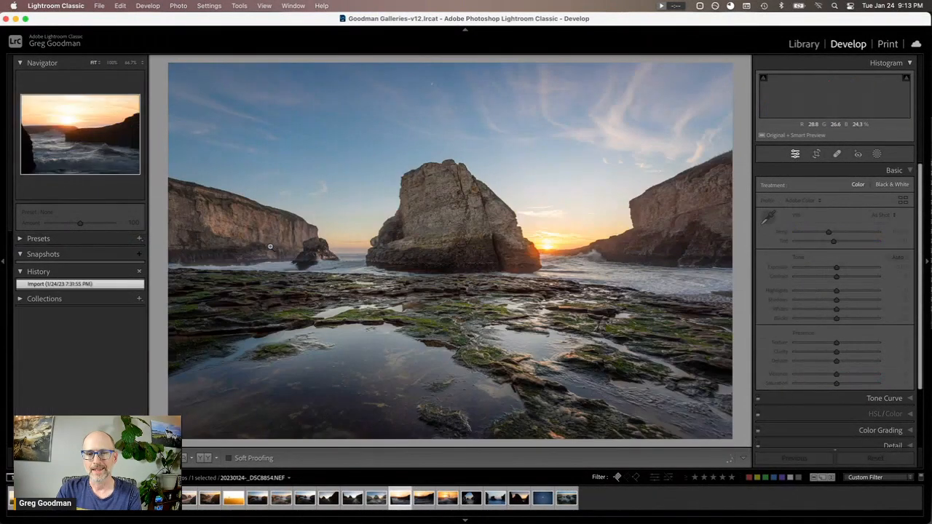
{"action": "key", "text": "Right"}
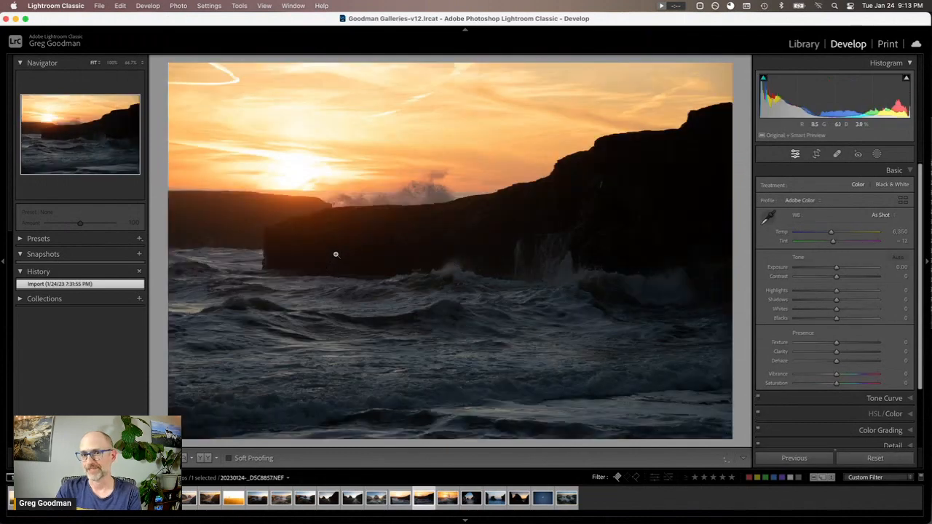
{"action": "key", "text": "Right"}
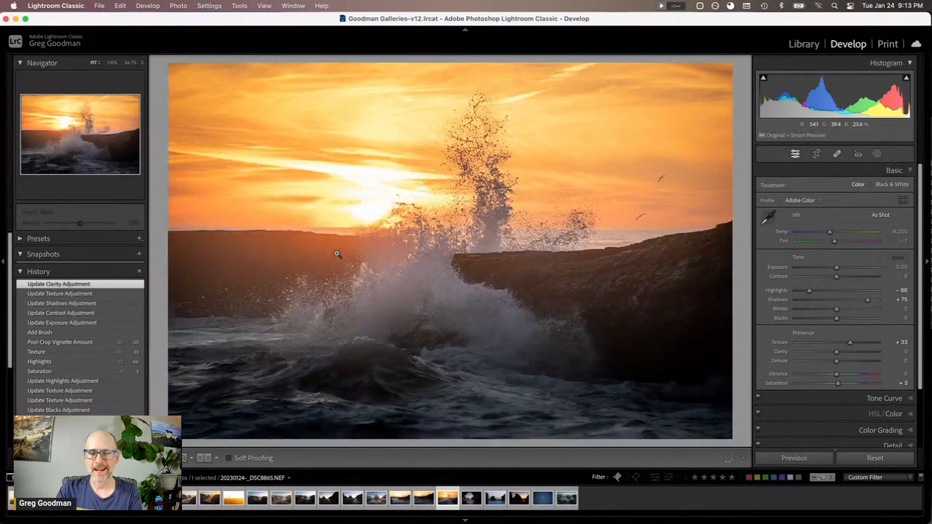
{"action": "key", "text": "Right"}
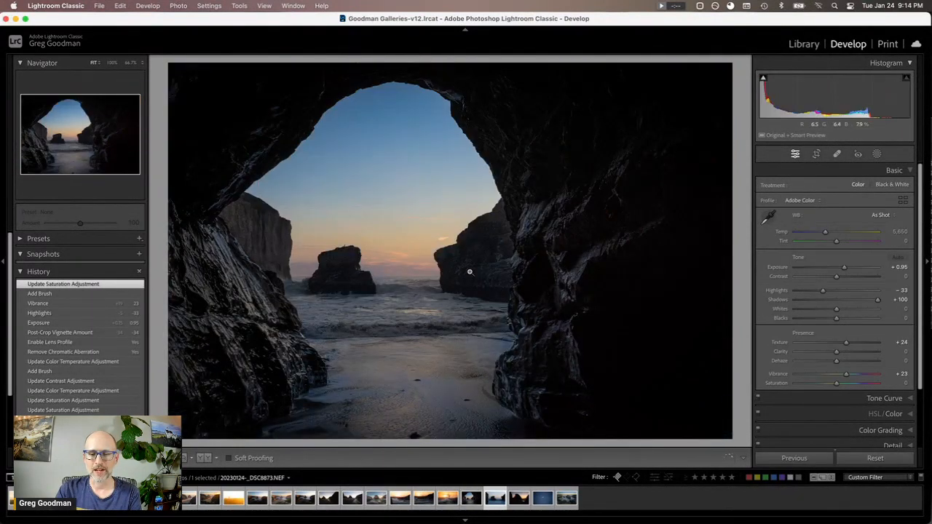
{"action": "key", "text": "Right"}
{"action": "key", "text": "Right"}
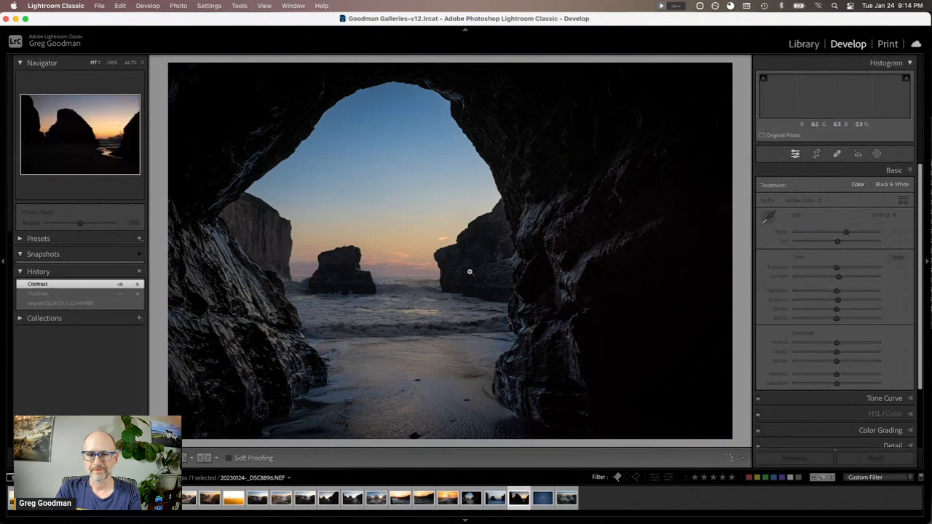
{"action": "key", "text": "Right"}
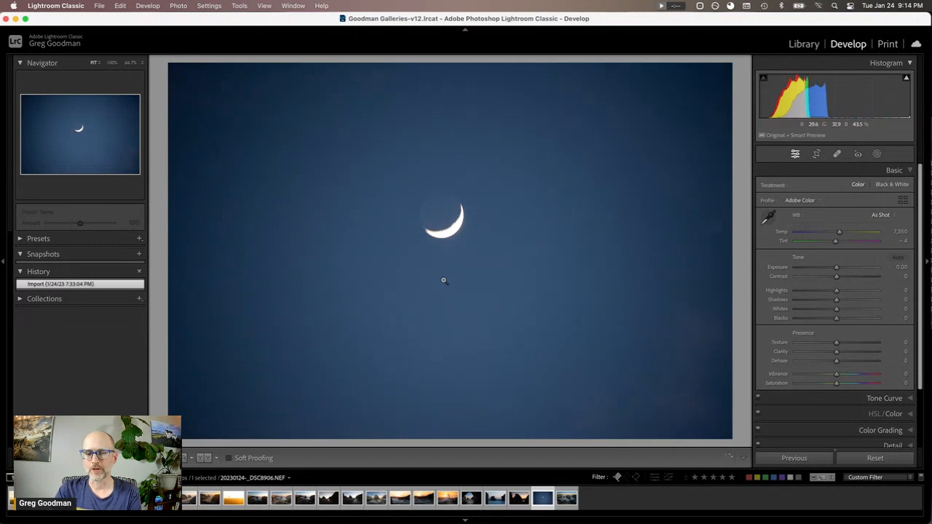
{"action": "key", "text": "Right"}
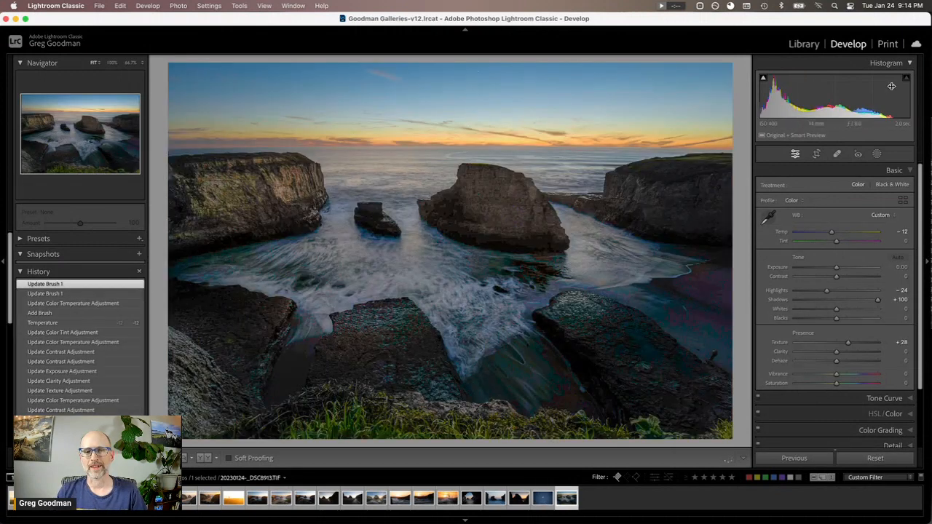
Step: Switch to the StreamYard broadcast studio in the browser
{"action": "key", "text": "super+Tab"}
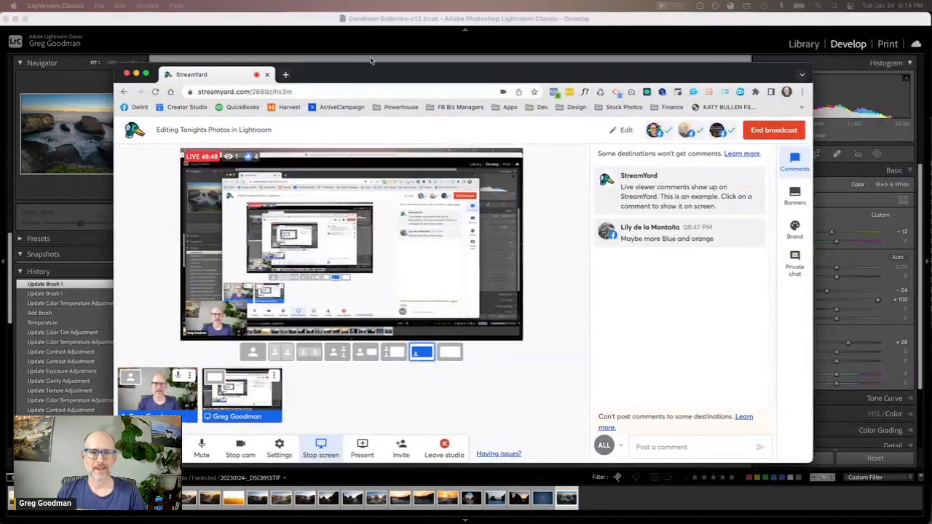